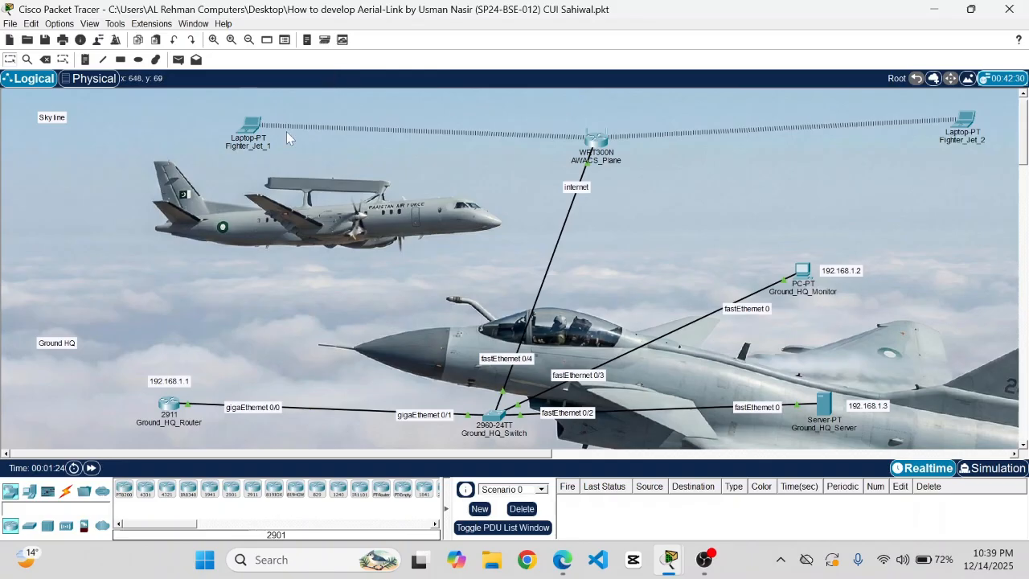
- Close the Aerial-Link topology, saving changes, and bring up CN Project.pkt in Packet Tracer
{"action": "left_click", "coordinate": [1009, 12]}
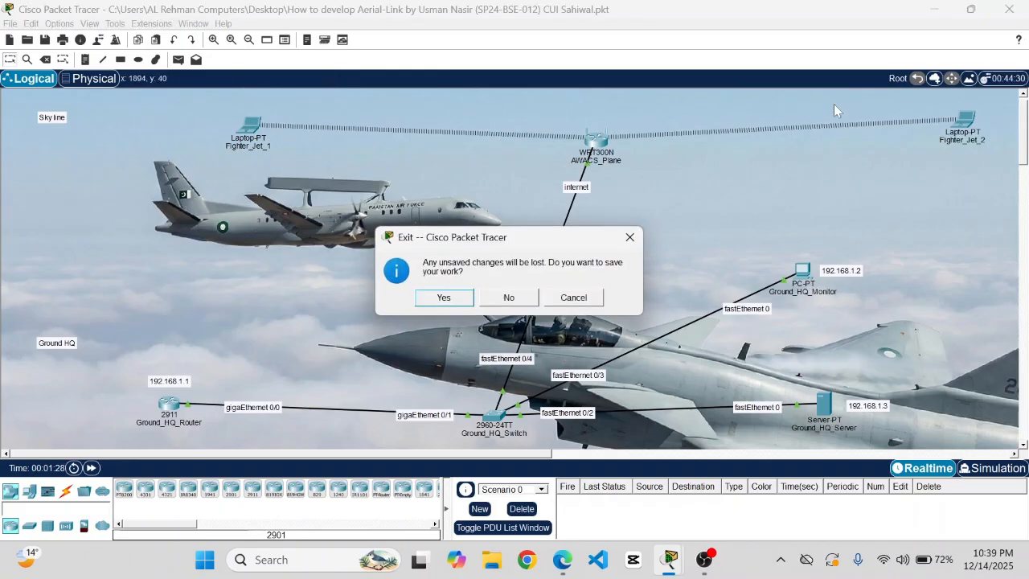
{"action": "left_click", "coordinate": [457, 304]}
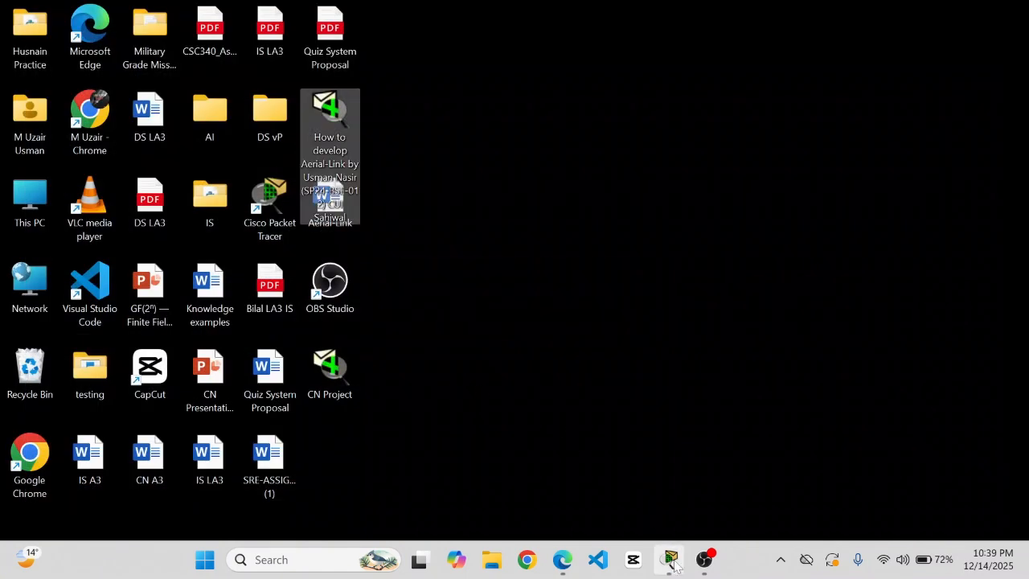
{"action": "left_click", "coordinate": [669, 560]}
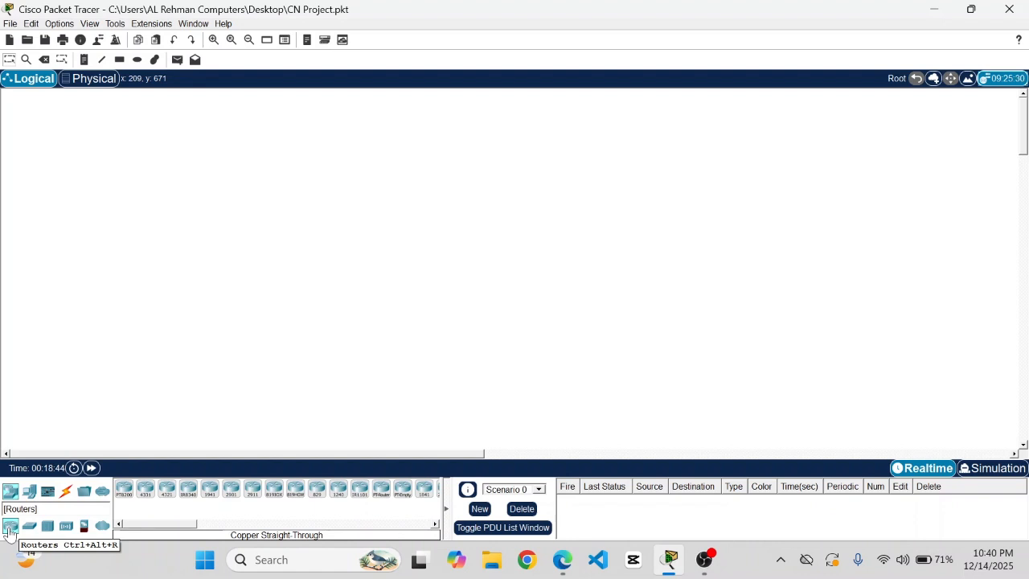
- Place an ISR4331 router on the empty workspace
{"action": "left_click", "coordinate": [150, 498]}
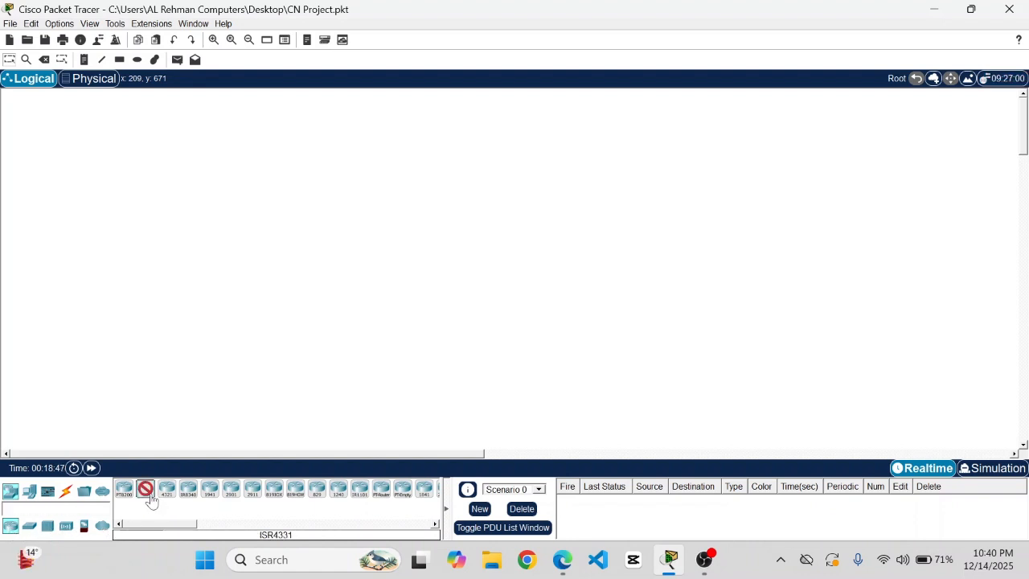
{"action": "left_click", "coordinate": [148, 351]}
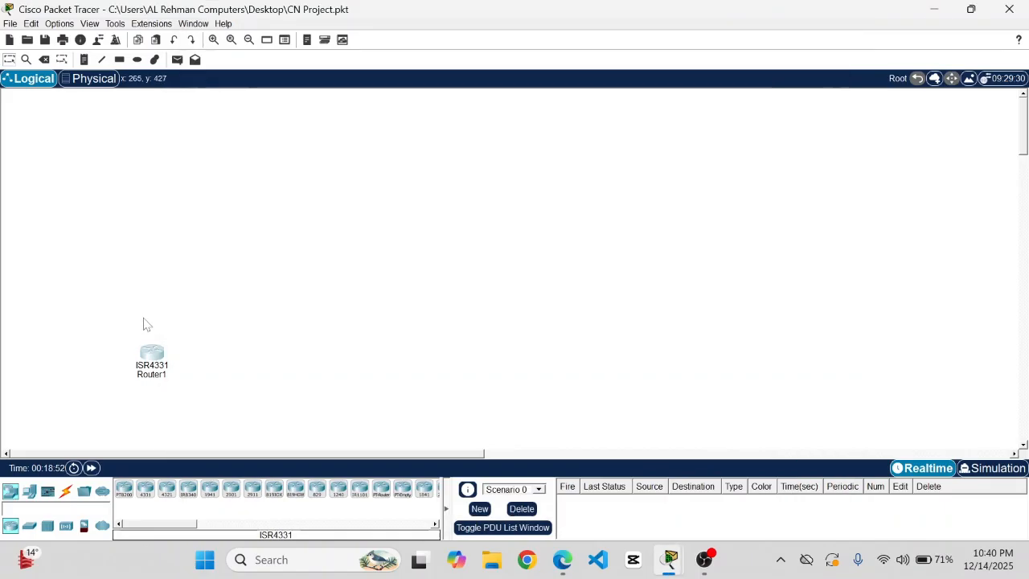
{"action": "left_click_drag", "start_coordinate": [148, 353], "coordinate": [168, 328]}
{"action": "left_click", "coordinate": [179, 345]}
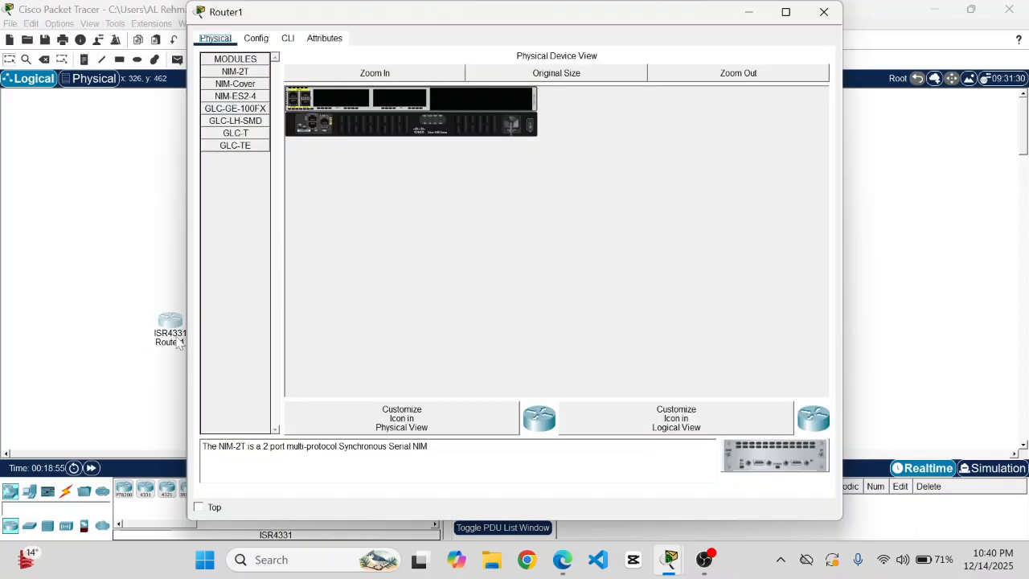
{"action": "left_click", "coordinate": [825, 12]}
- Rename the router to Ground_HQ_Router and save the project
{"action": "left_click", "coordinate": [175, 343]}
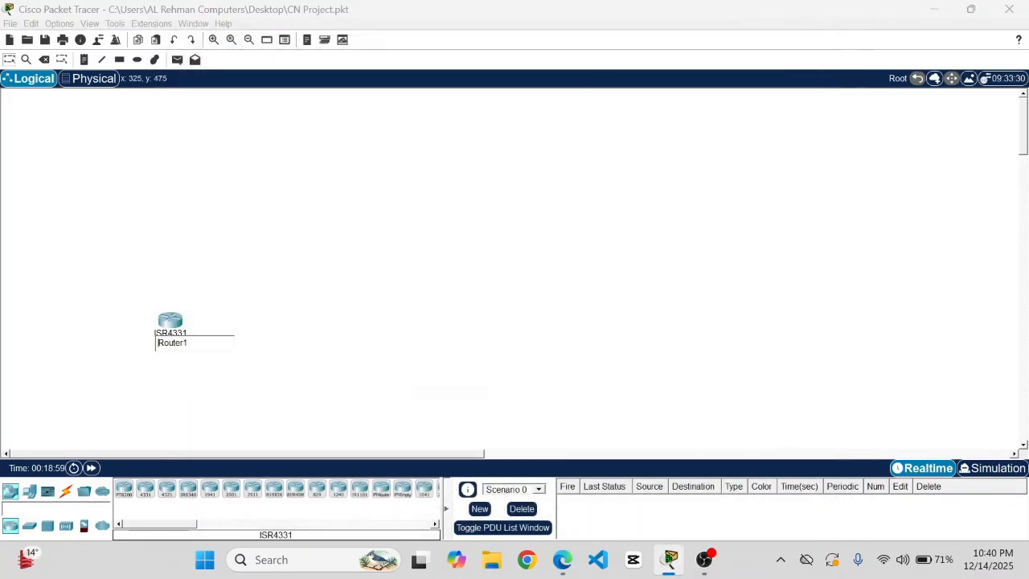
{"action": "key", "text": "ctrl+a"}
{"action": "key", "text": "BackSpace"}
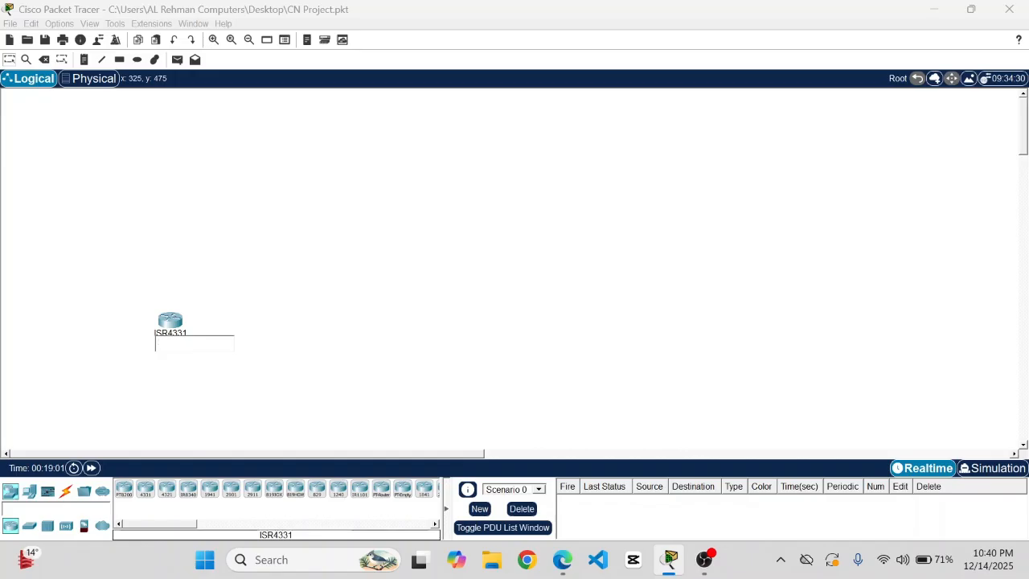
{"action": "type", "text": "Ground_HQ_Router"}
{"action": "key", "text": "Return"}
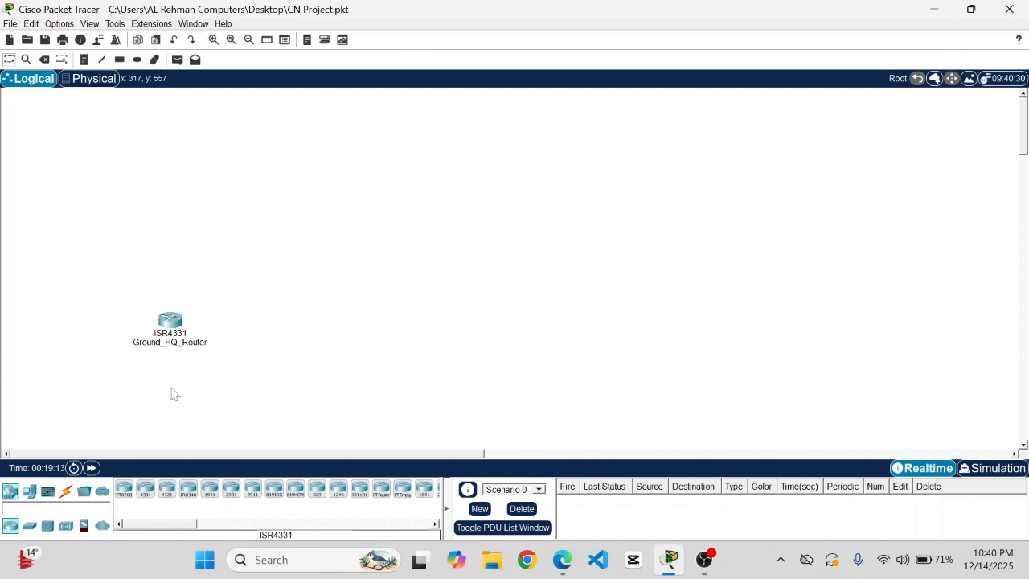
{"action": "key", "text": "ctrl+s"}
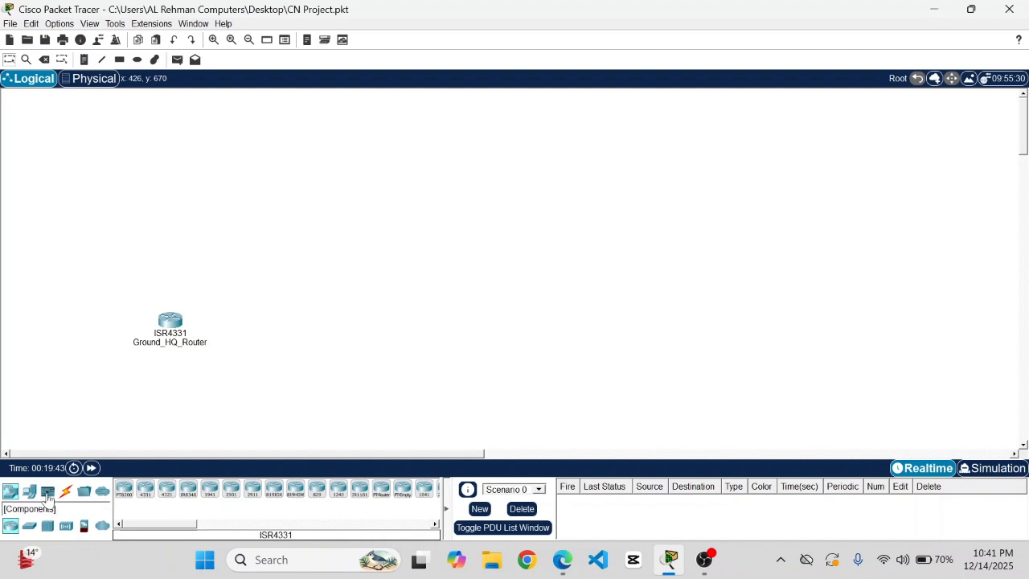
- Place a 2960 switch right of the router, name it Ground_HQ_Switch, and save
{"action": "left_click", "coordinate": [29, 528]}
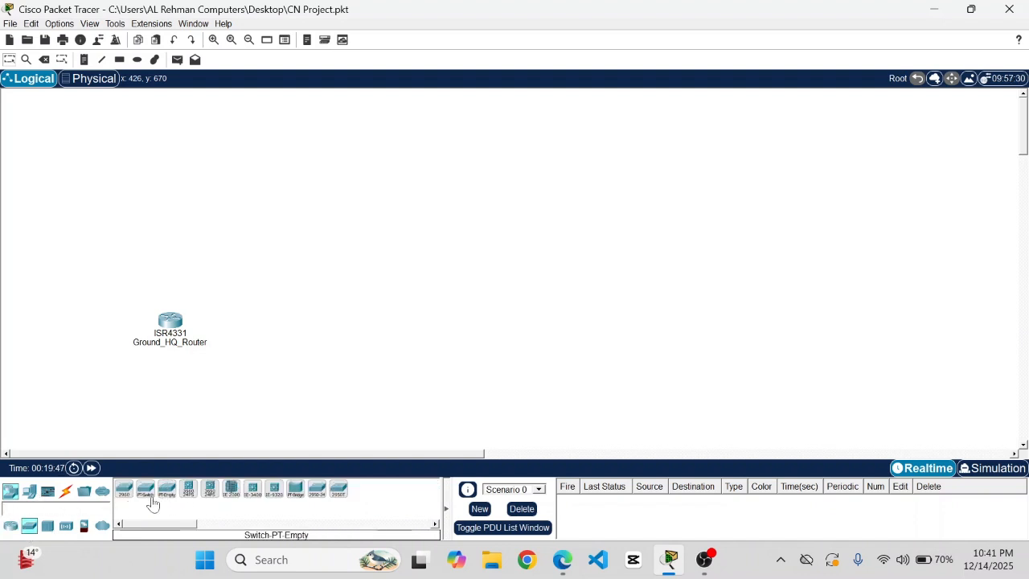
{"action": "left_click", "coordinate": [124, 494]}
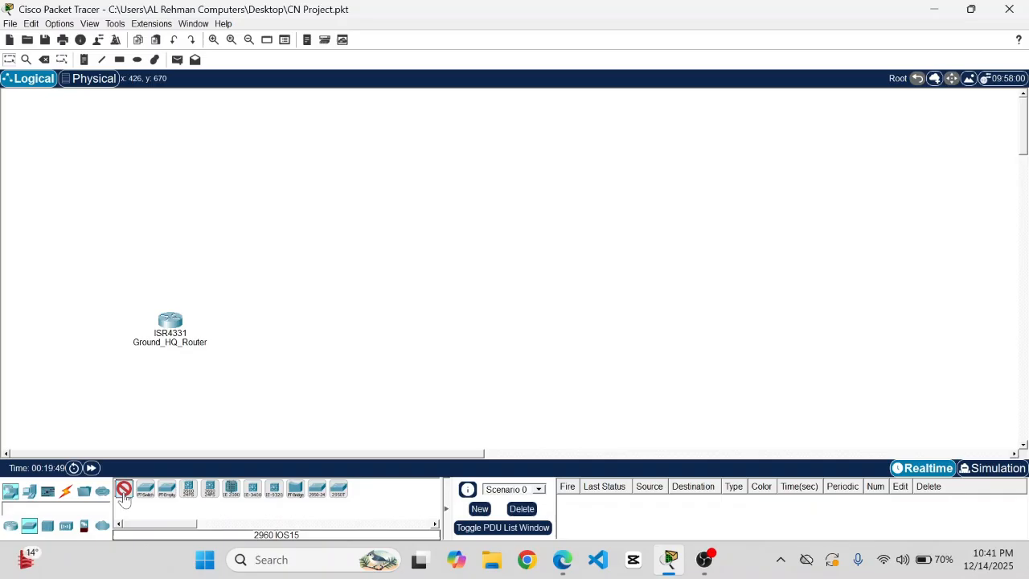
{"action": "left_click", "coordinate": [444, 320]}
{"action": "left_click", "coordinate": [447, 338]}
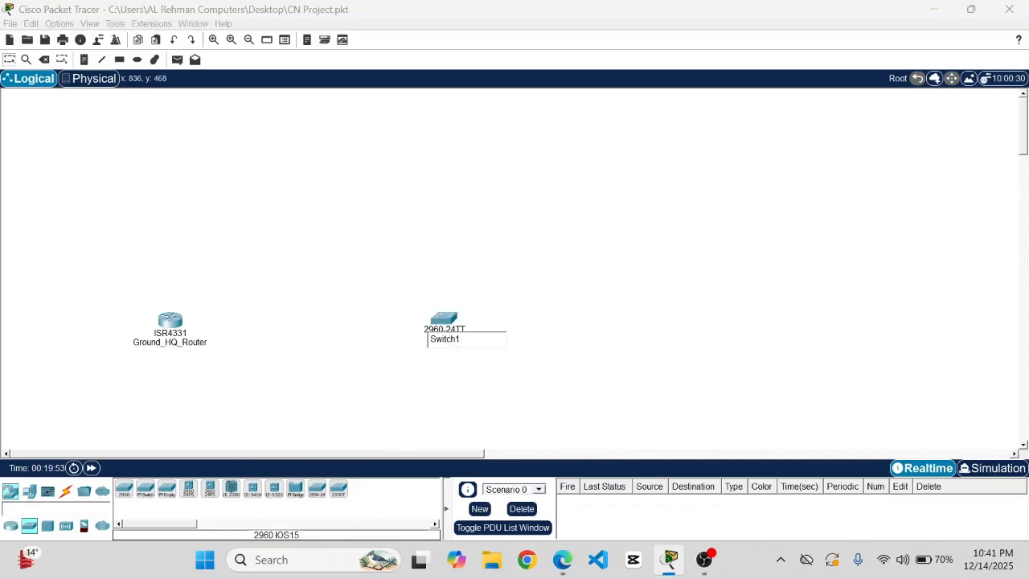
{"action": "key", "text": "BackSpace"}
{"action": "type", "text": "Ground_HQ_Switch"}
{"action": "key", "text": "Return"}
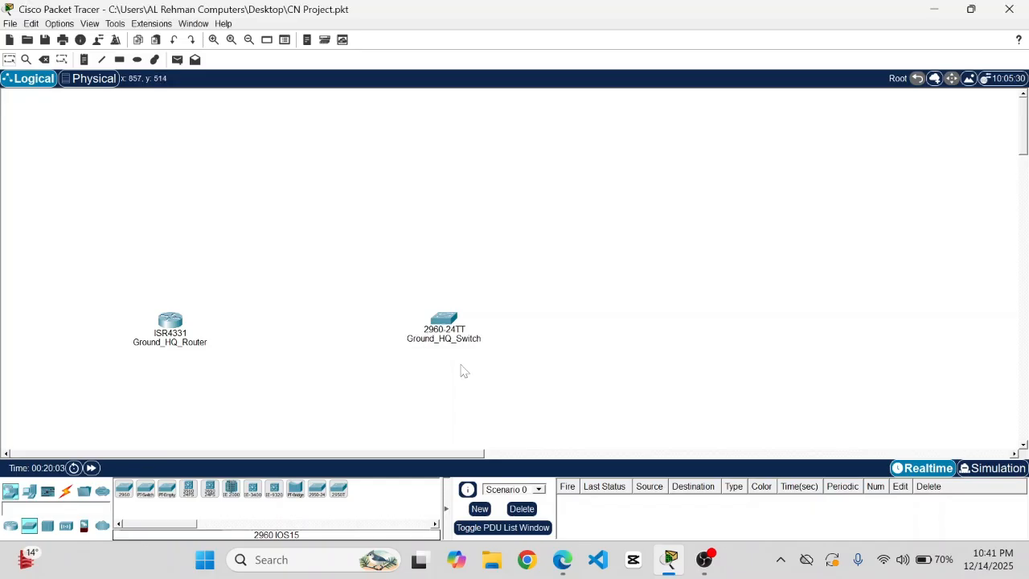
{"action": "key", "text": "ctrl+s"}
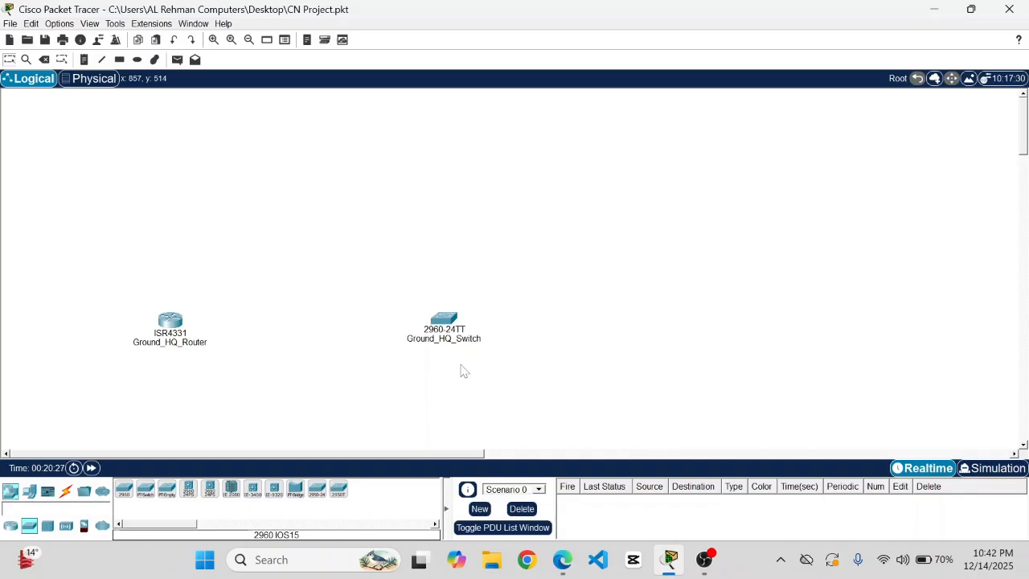
- Place a generic PC up and right of the switch, name it Ground_HQ_Monitor, and save
{"action": "left_click", "coordinate": [29, 492]}
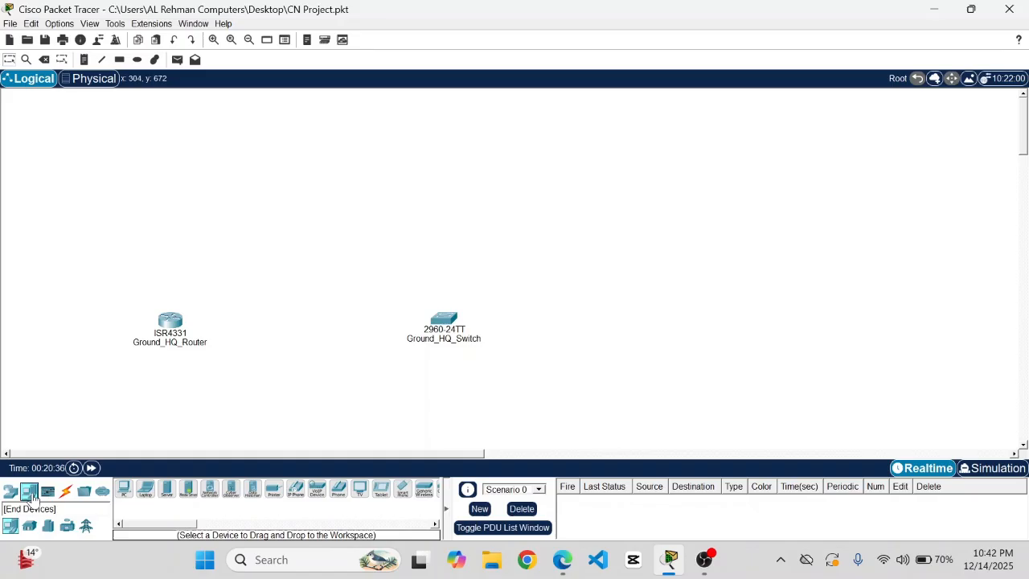
{"action": "left_click", "coordinate": [124, 489]}
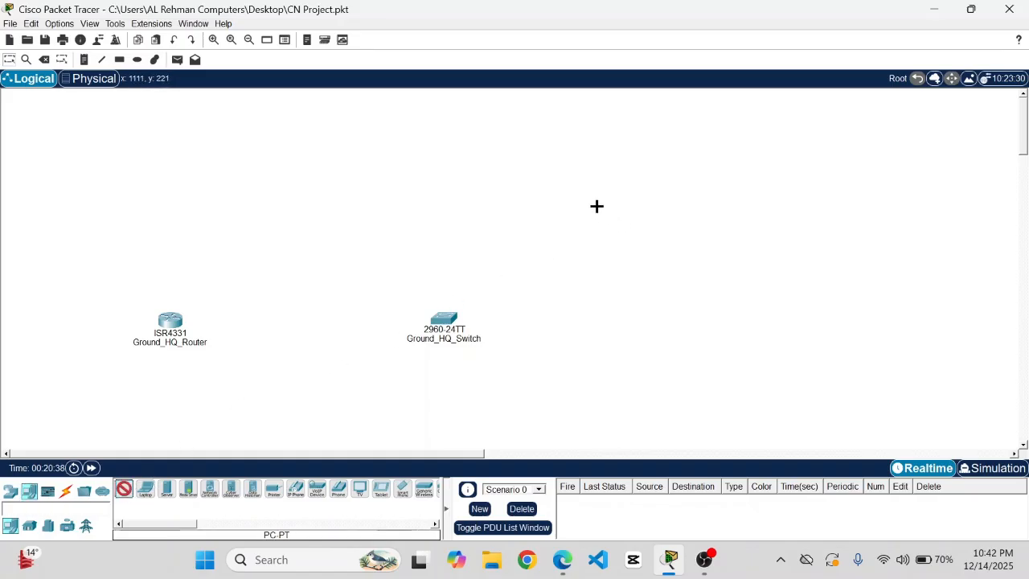
{"action": "left_click", "coordinate": [638, 206]}
{"action": "left_click", "coordinate": [643, 231]}
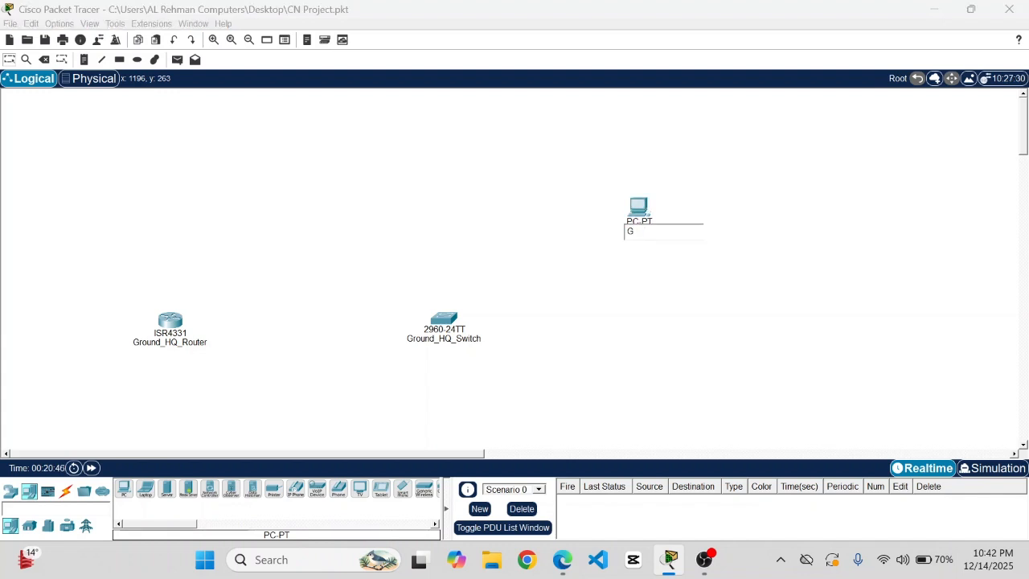
{"action": "type", "text": "nd_HQ_Monitor"}
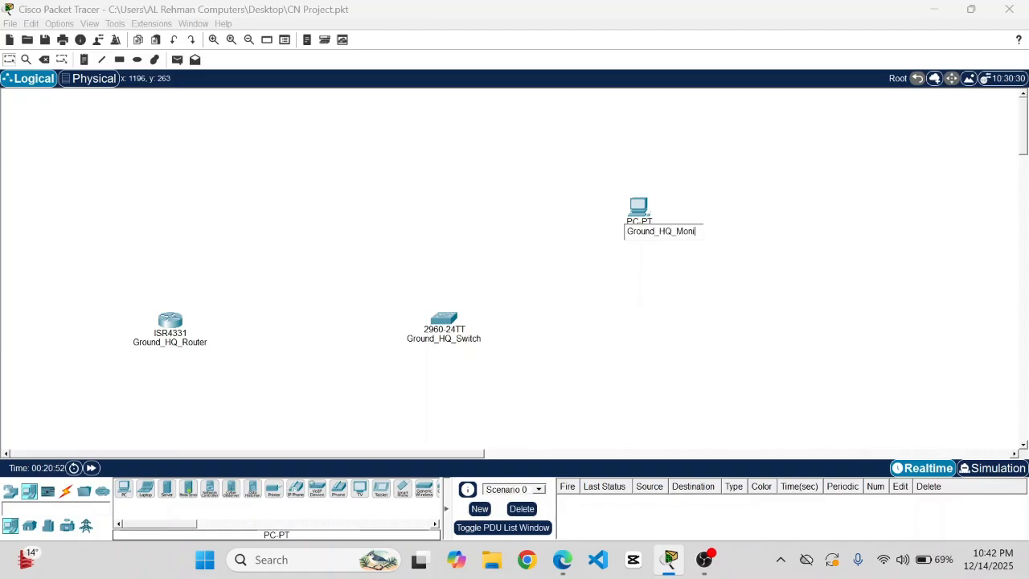
{"action": "left_click", "coordinate": [591, 233]}
{"action": "key", "text": "ctrl+s"}
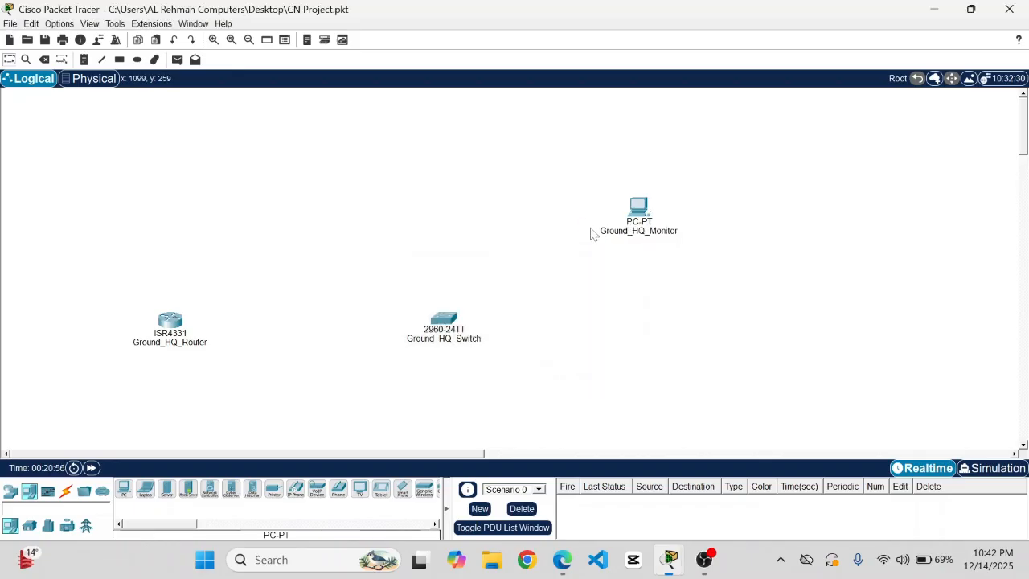
{"action": "left_click", "coordinate": [169, 491]}
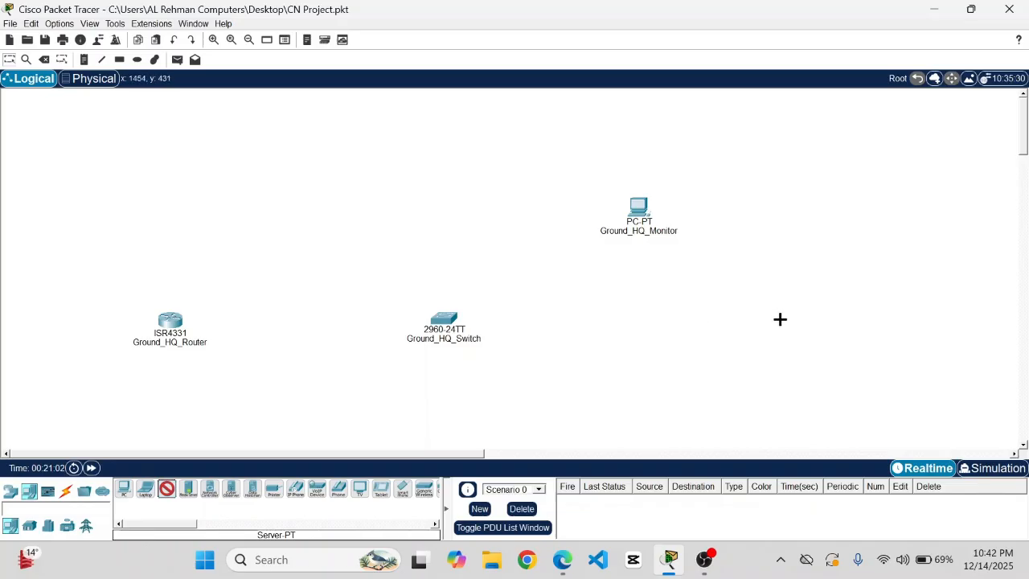
- Place the server right of the switch, rename it Ground_HQ_Server, and save
{"action": "left_click", "coordinate": [780, 319]}
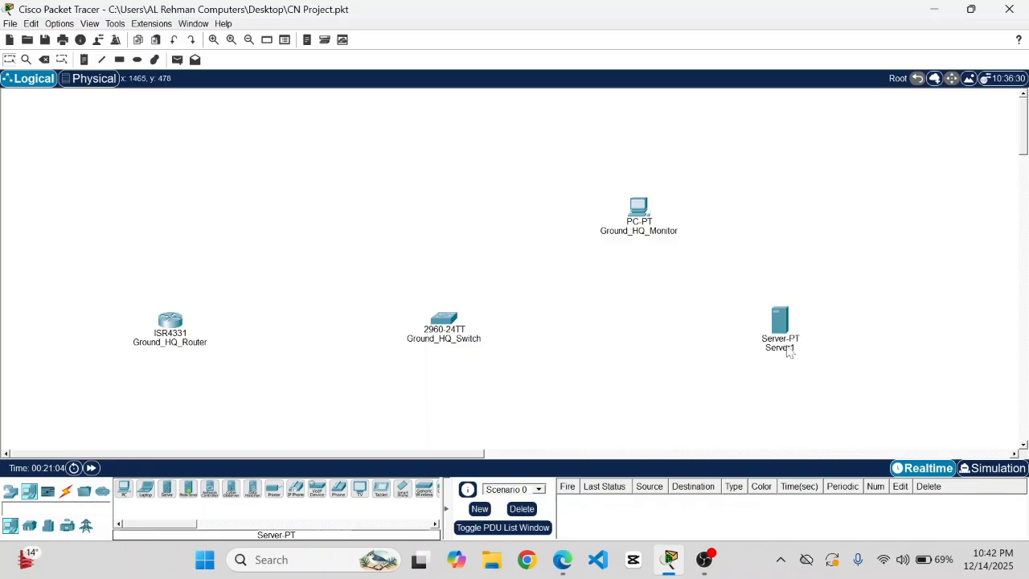
{"action": "left_click", "coordinate": [787, 348]}
{"action": "key", "text": "ctrl+a"}
{"action": "key", "text": "BackSpace"}
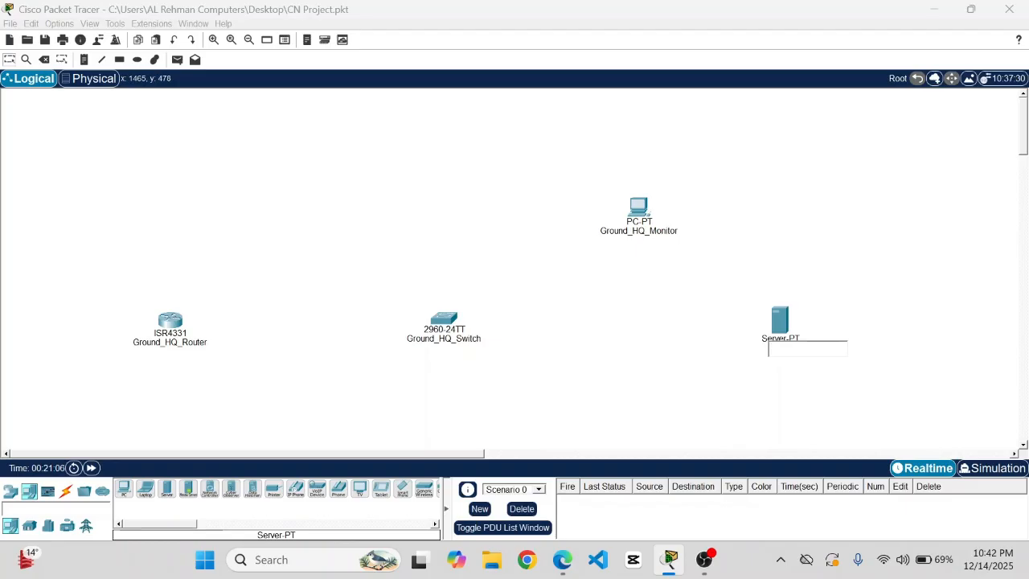
{"action": "type", "text": "Ground_HQ_Server"}
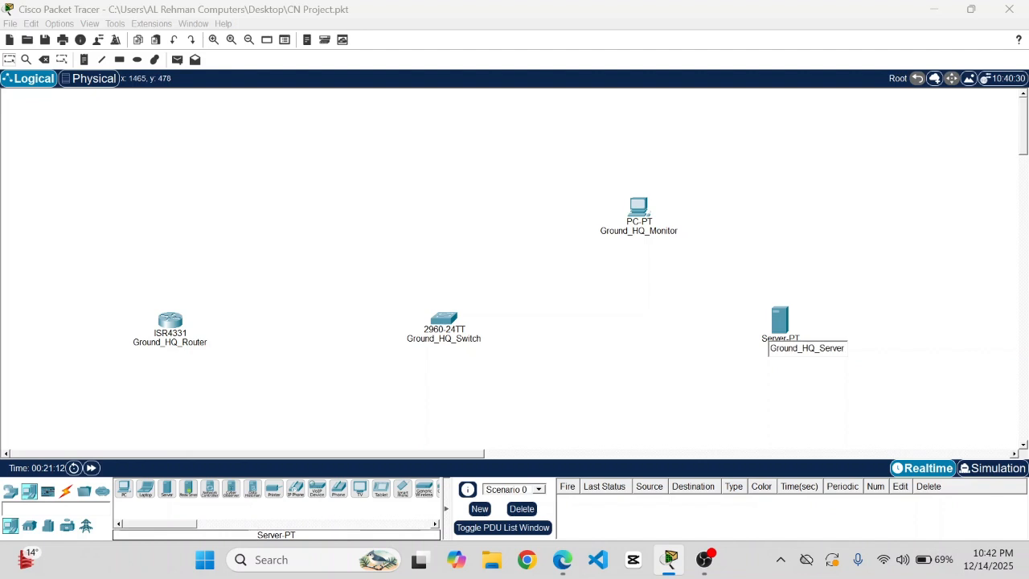
{"action": "key", "text": "Return"}
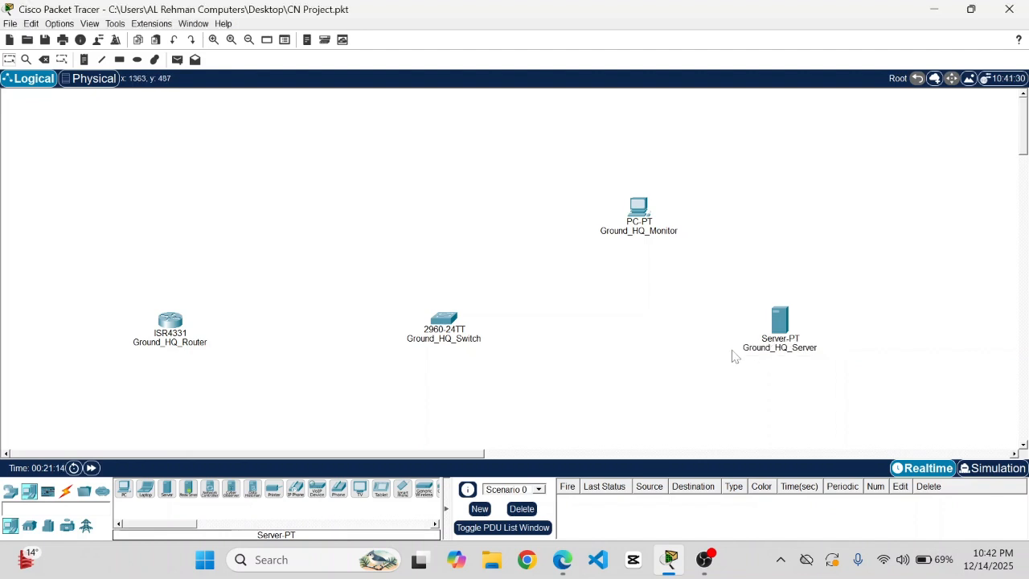
{"action": "key", "text": "ctrl+s"}
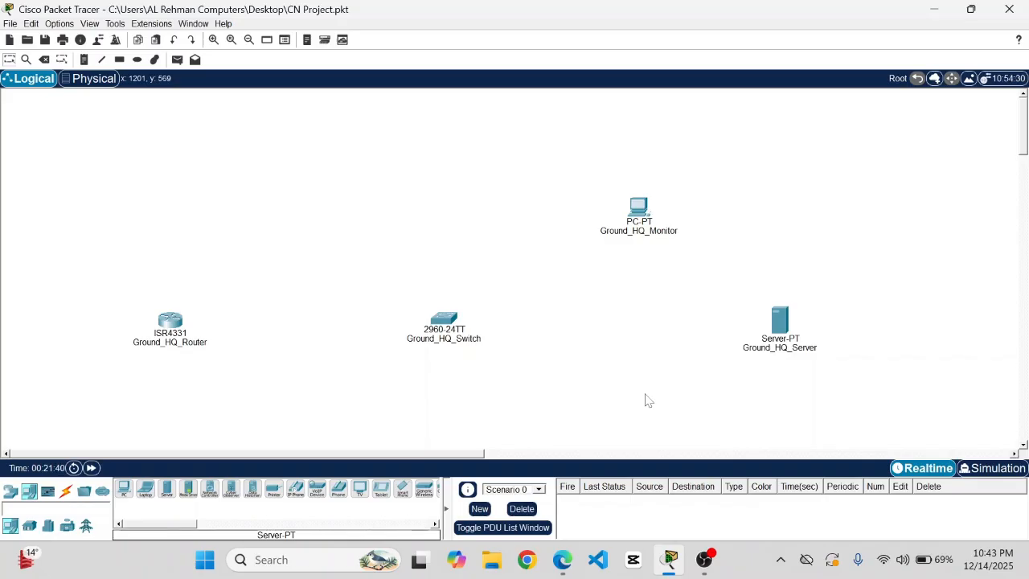
- Cable router GigabitEthernet0/0/0 to switch FastEthernet0/2 with copper straight-through, then start a note above the router
{"action": "left_click", "coordinate": [66, 492]}
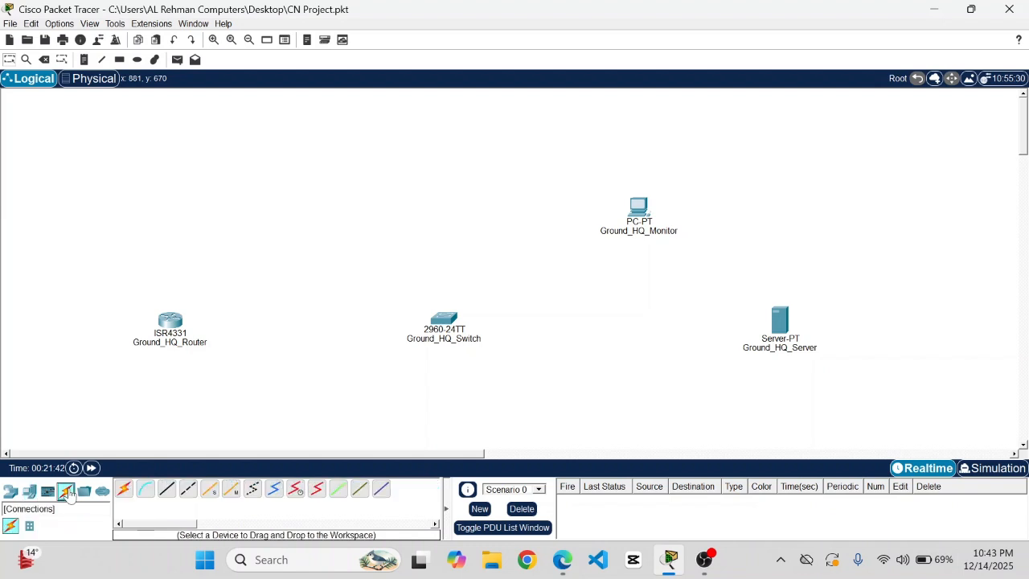
{"action": "left_click", "coordinate": [170, 493]}
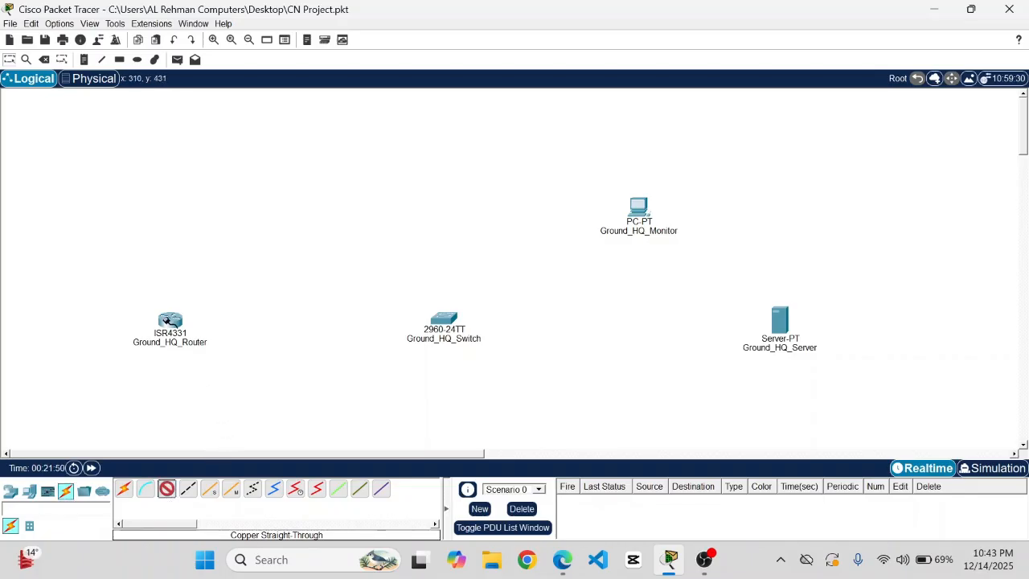
{"action": "left_click", "coordinate": [167, 320]}
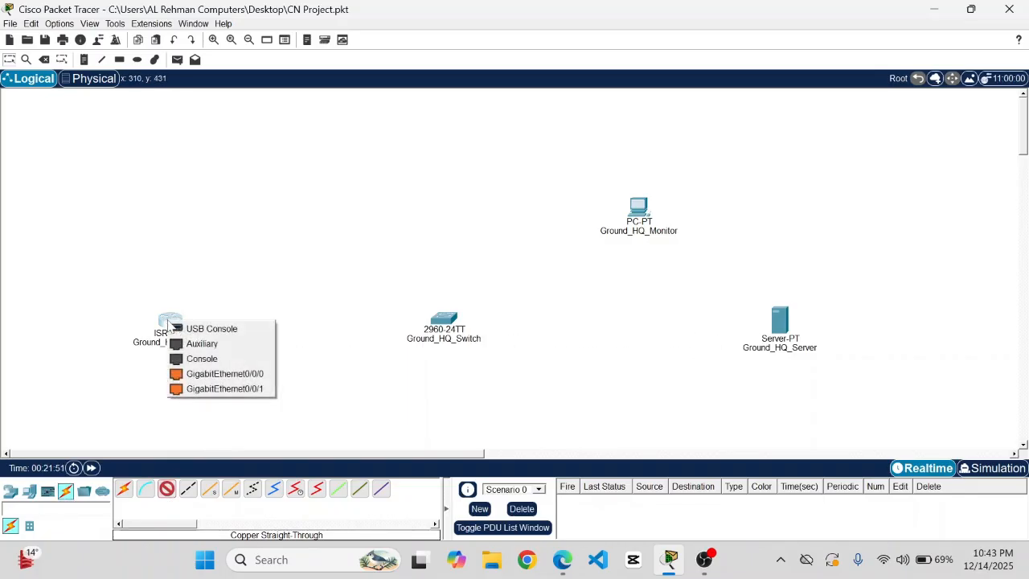
{"action": "left_click", "coordinate": [229, 378]}
{"action": "left_click", "coordinate": [447, 321]}
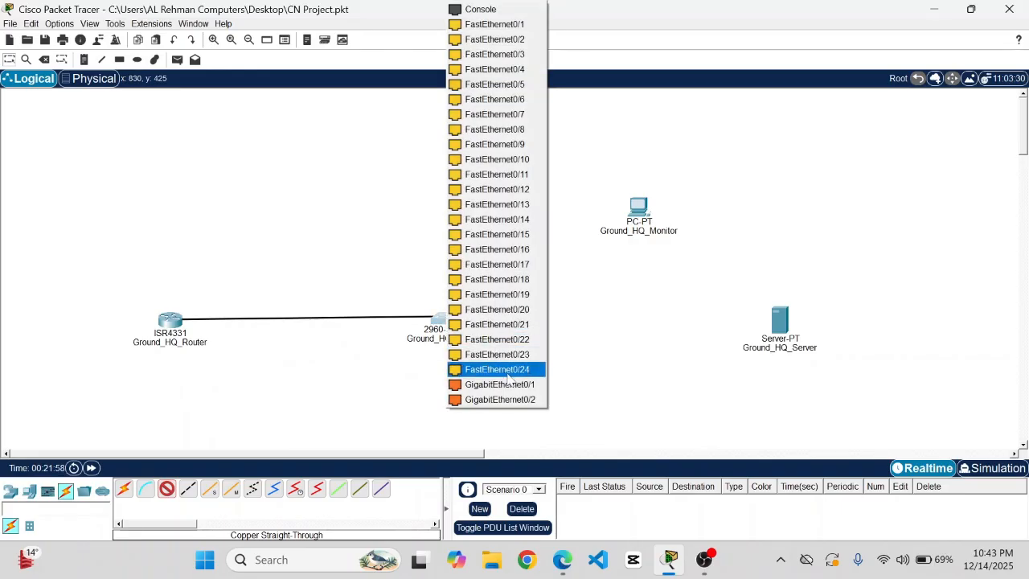
{"action": "left_click", "coordinate": [488, 42]}
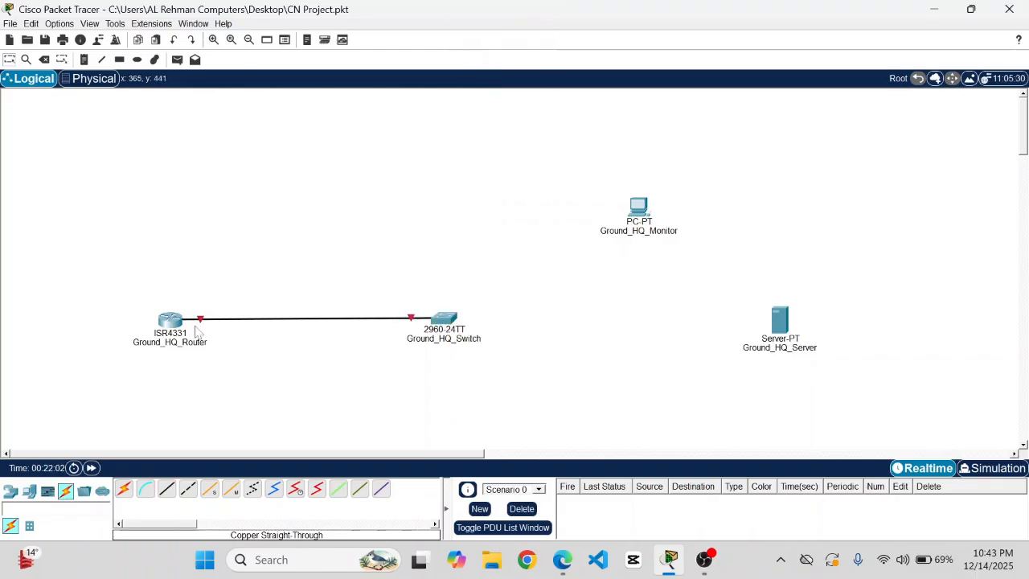
{"action": "left_click", "coordinate": [85, 59]}
{"action": "left_click", "coordinate": [190, 302]}
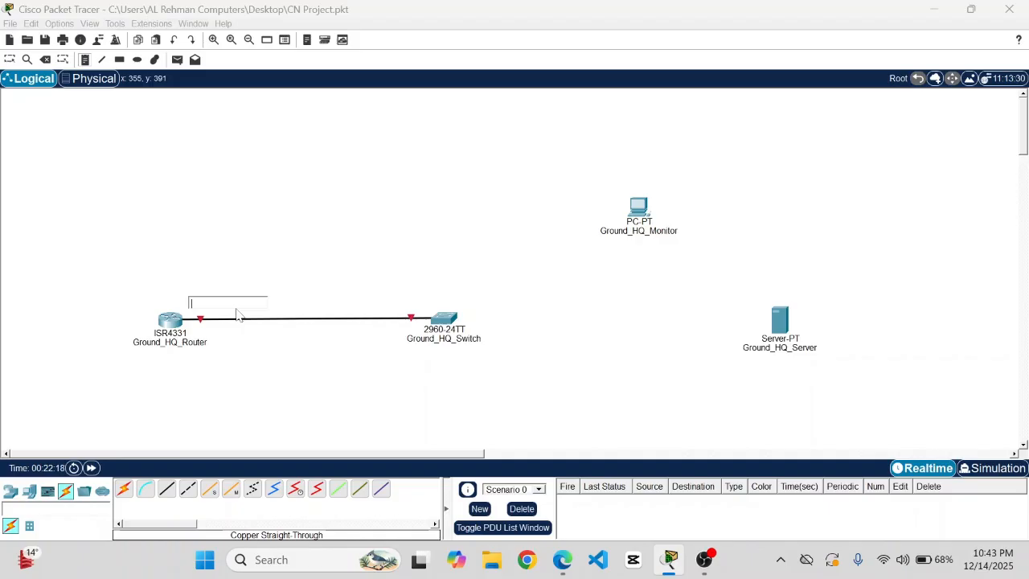
- Replace the router–switch cable with one from router GigabitEthernet0/0/0 to switch GigabitEthernet0/1
{"action": "left_click", "coordinate": [45, 60]}
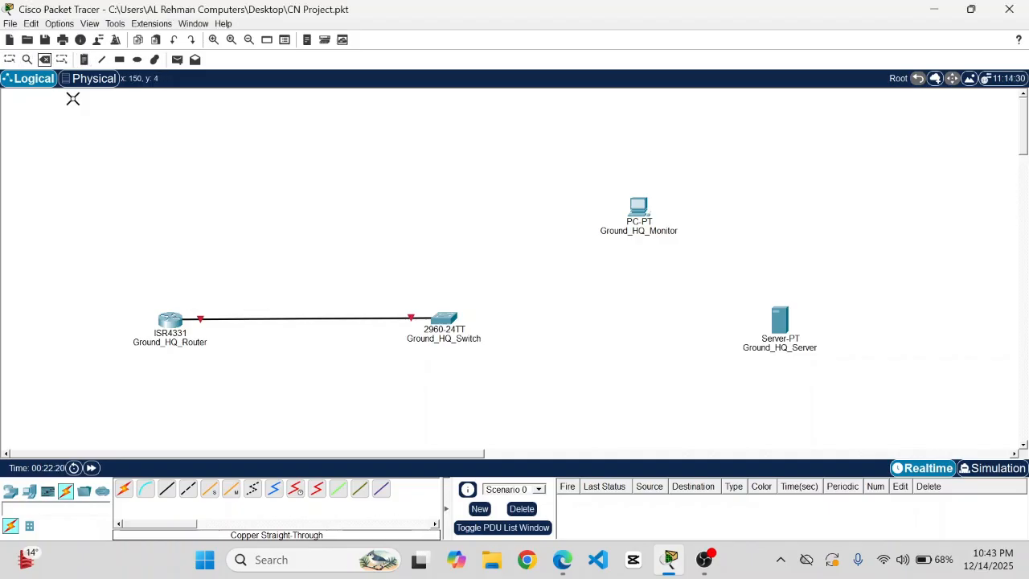
{"action": "left_click", "coordinate": [308, 319]}
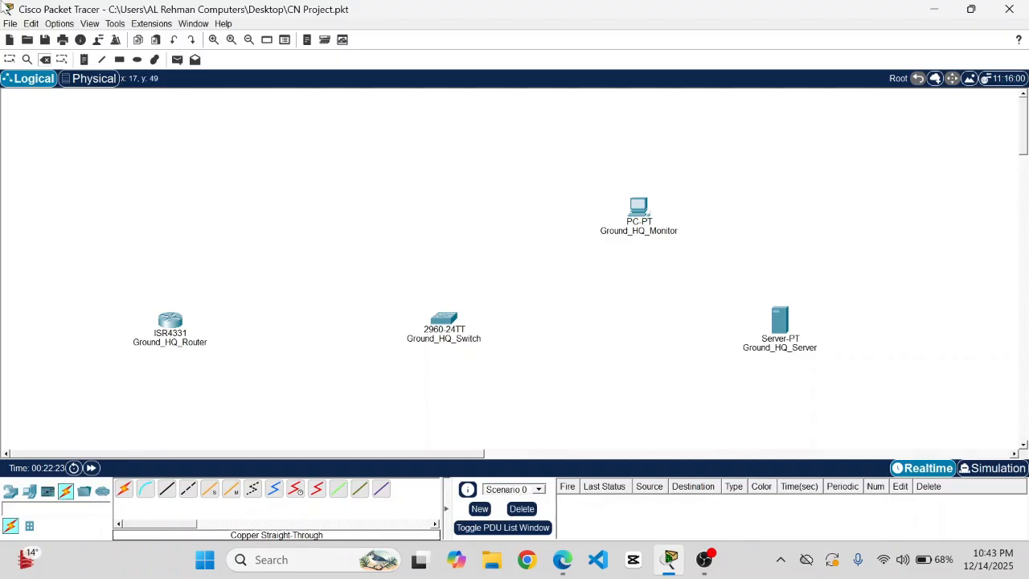
{"action": "left_click", "coordinate": [10, 59]}
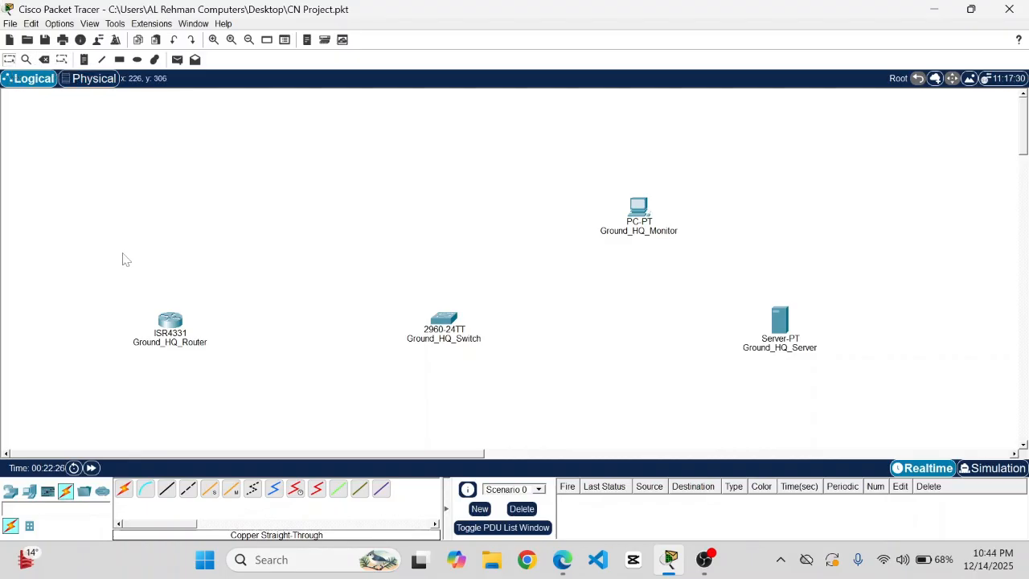
{"action": "left_click", "coordinate": [168, 488]}
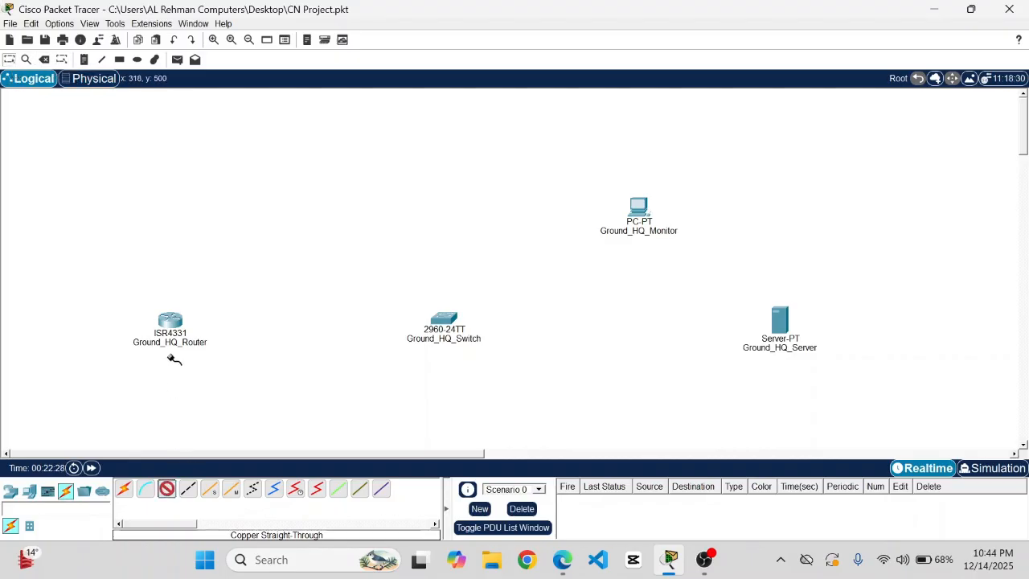
{"action": "left_click", "coordinate": [169, 323]}
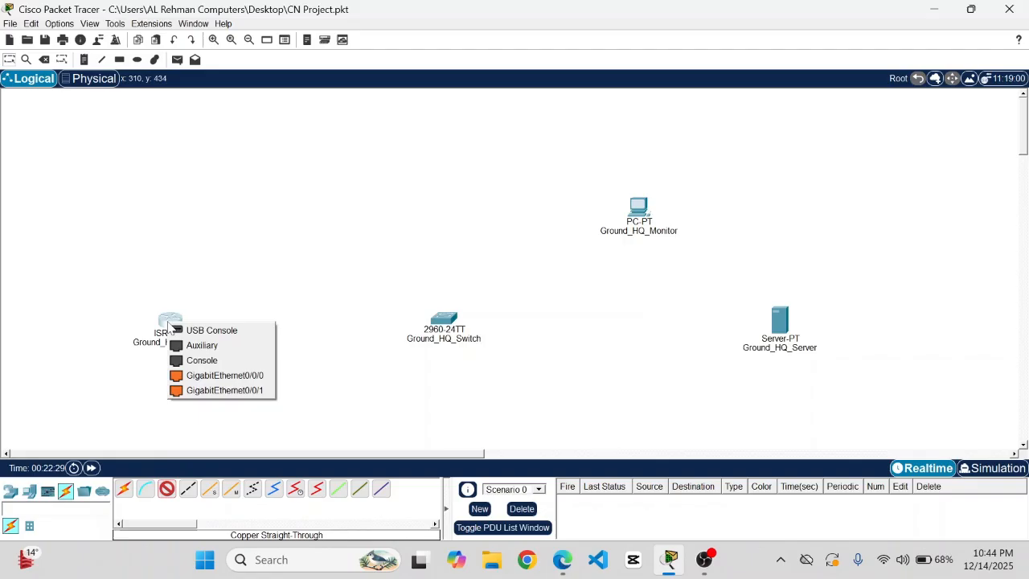
{"action": "left_click", "coordinate": [213, 376]}
{"action": "left_click", "coordinate": [437, 323]}
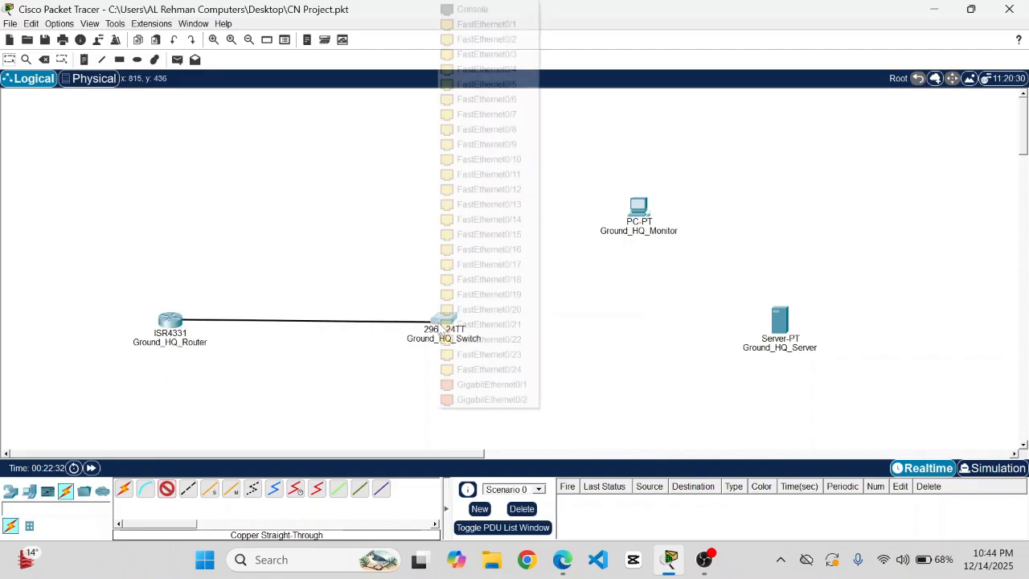
{"action": "left_click", "coordinate": [524, 386]}
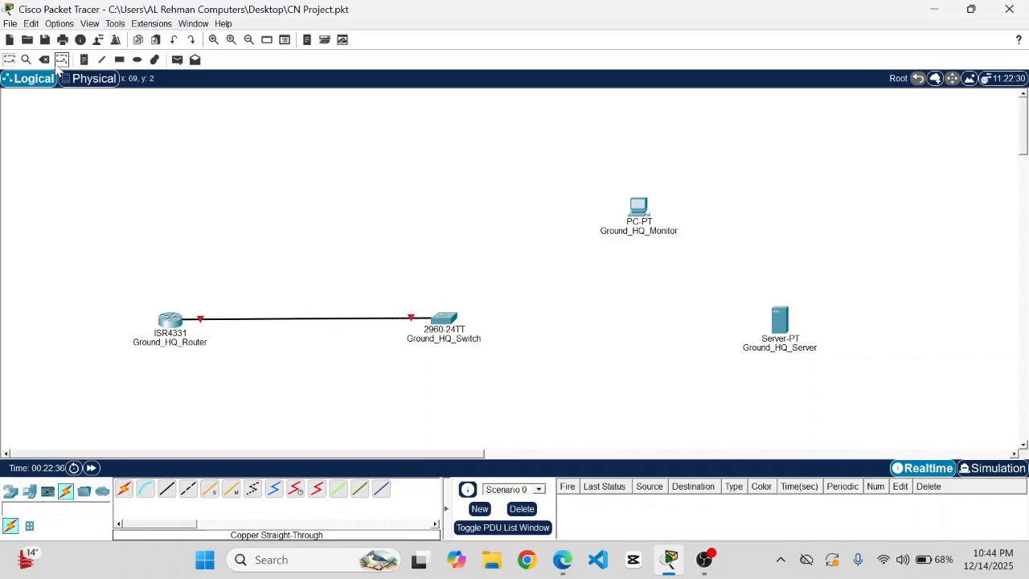
- Add a 'GigabitEthernet 0/0/0' note at the router end of the link
{"action": "left_click", "coordinate": [44, 59]}
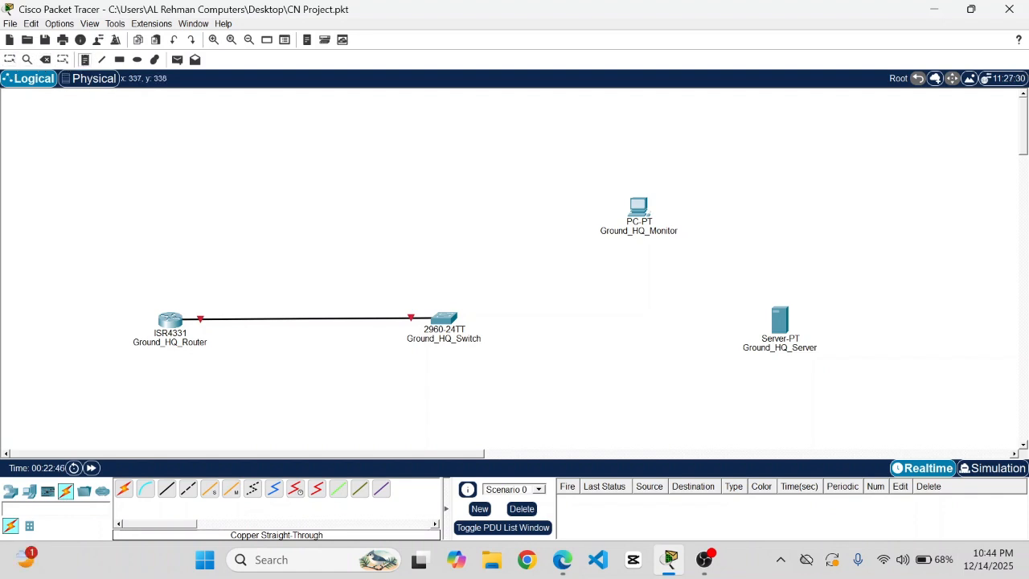
{"action": "left_click", "coordinate": [195, 296]}
{"action": "type", "text": "Gi"}
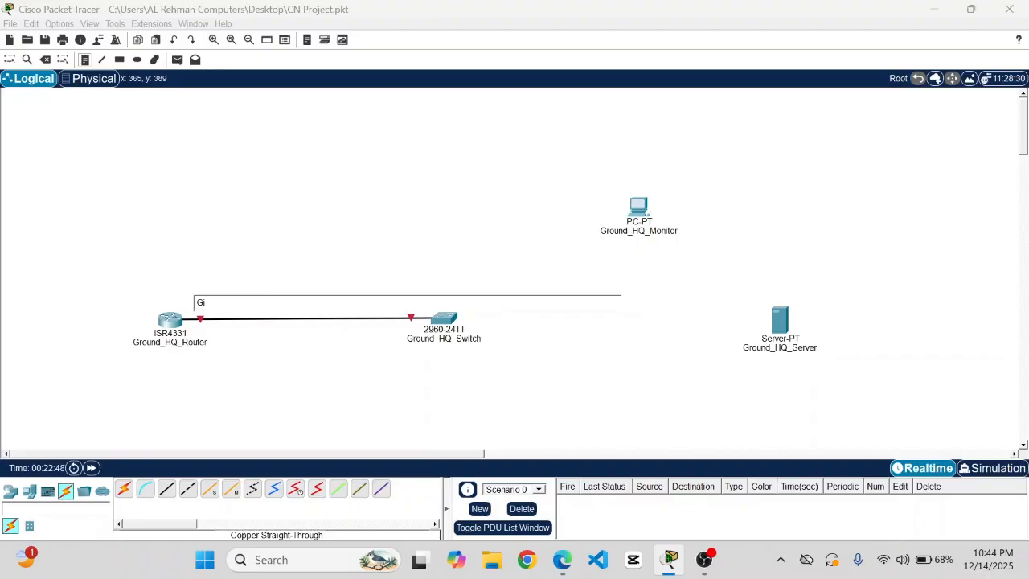
{"action": "type", "text": "gabitEtherne"}
{"action": "key", "text": "BackSpace"}
{"action": "key", "text": "ctrl+a"}
{"action": "key", "text": "ctrl+c"}
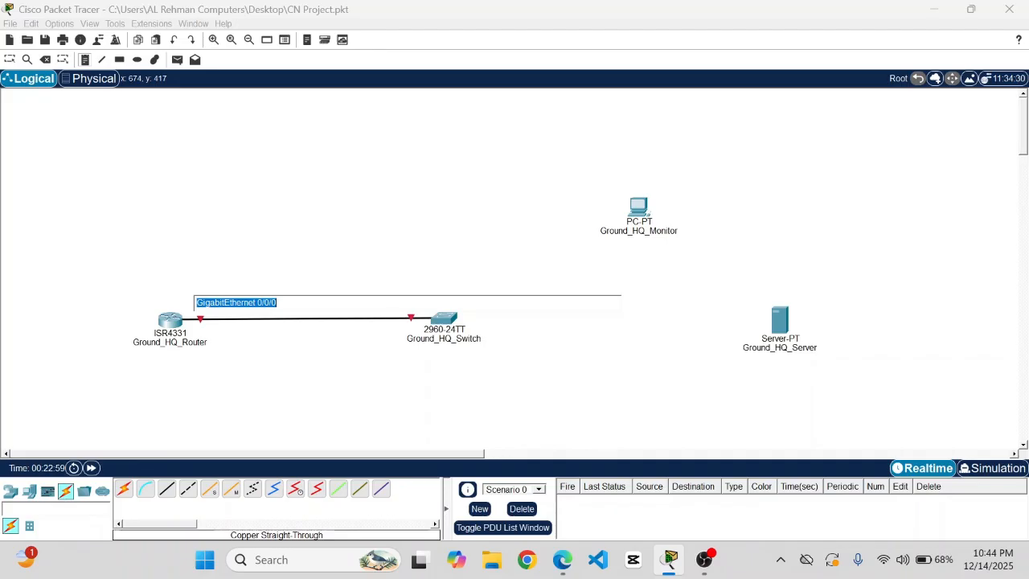
{"action": "left_click", "coordinate": [361, 309]}
- Add a 'GigabitEthernet 0/1' note at the switch end and position both labels
{"action": "left_click", "coordinate": [368, 335]}
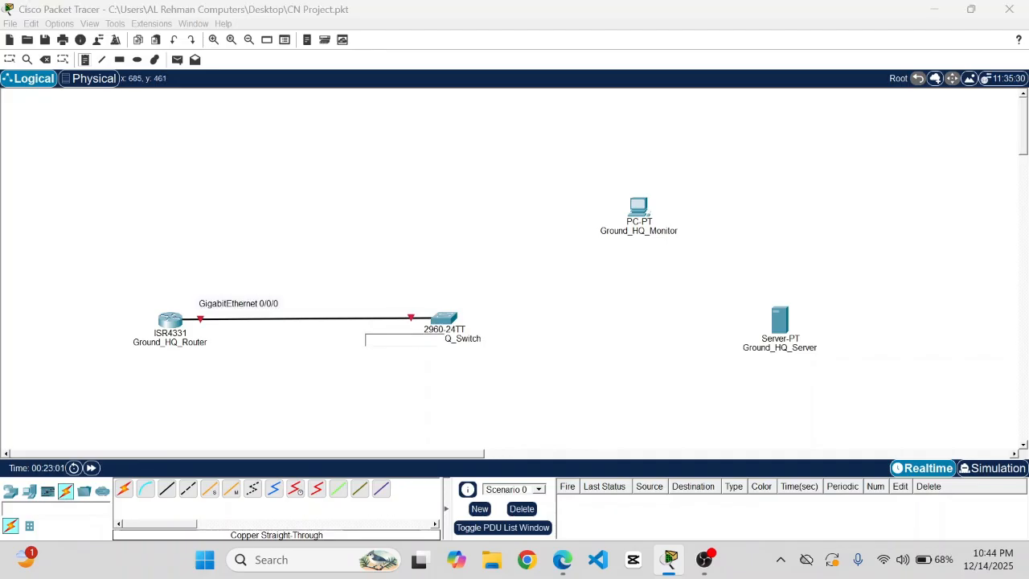
{"action": "key", "text": "ctrl+v"}
{"action": "key", "text": "BackSpace"}
{"action": "key", "text": "BackSpace"}
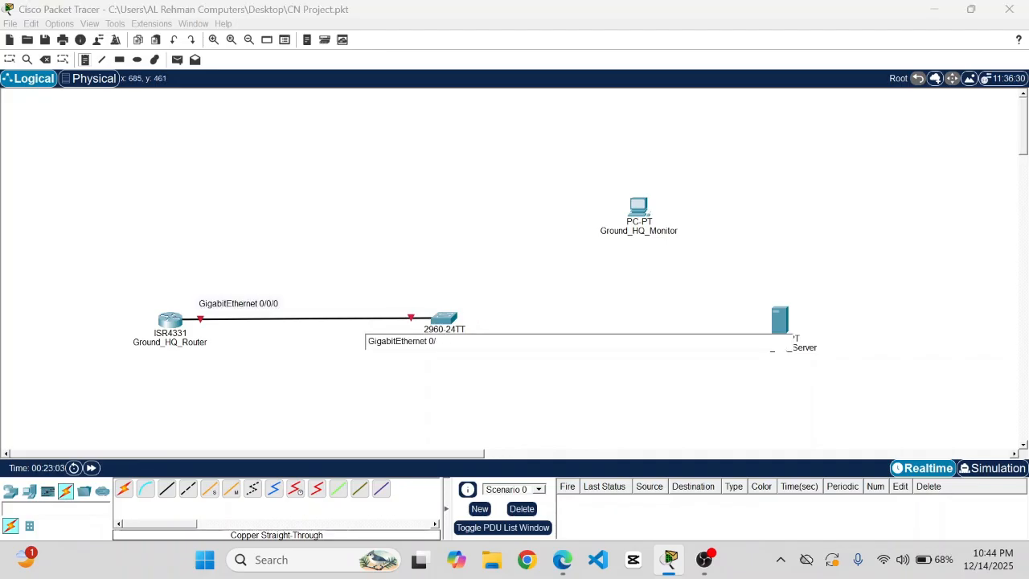
{"action": "type", "text": "1"}
{"action": "left_click", "coordinate": [10, 61]}
{"action": "left_click_drag", "start_coordinate": [260, 304], "coordinate": [241, 304]}
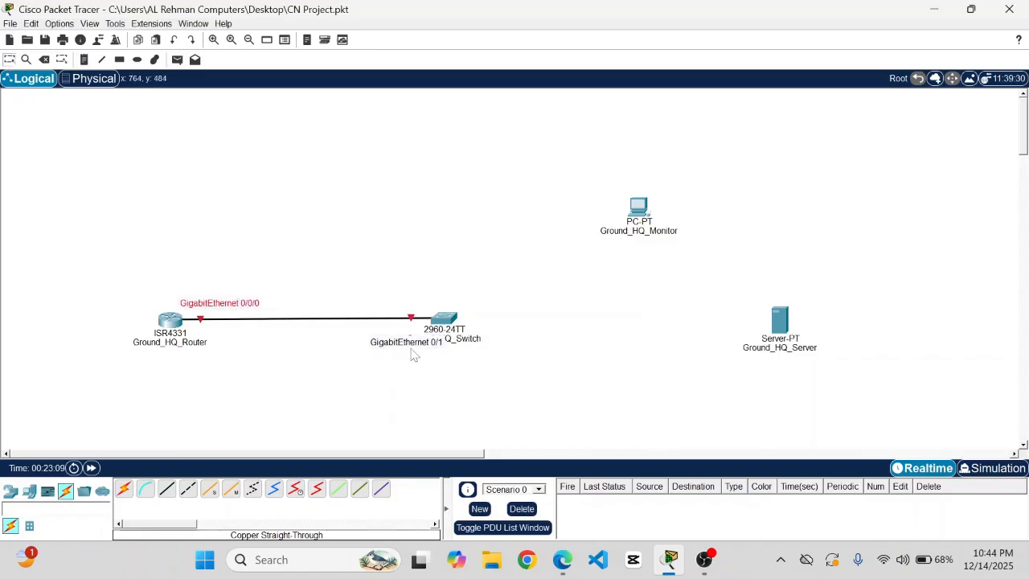
{"action": "left_click_drag", "start_coordinate": [409, 346], "coordinate": [389, 307]}
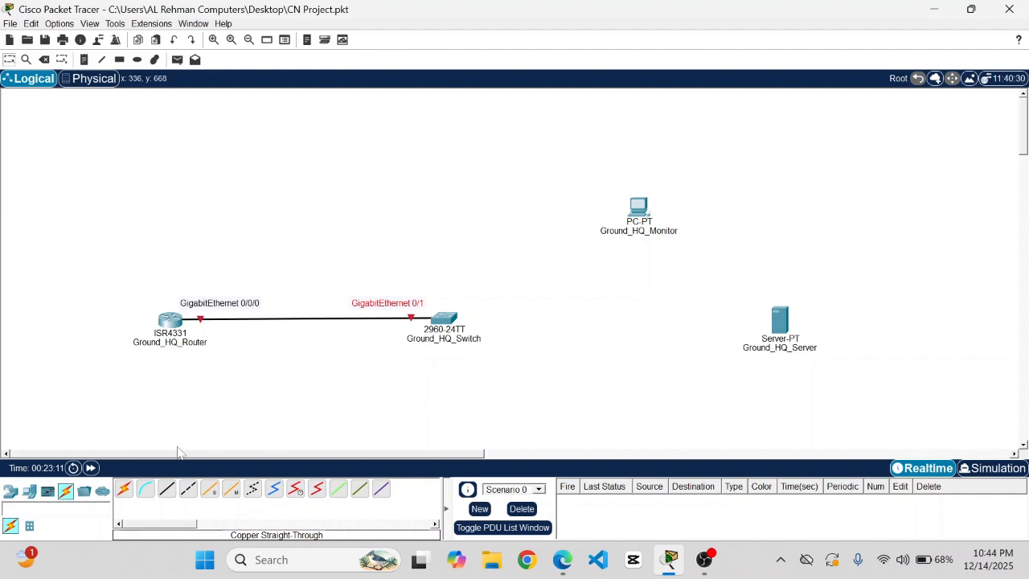
{"action": "left_click", "coordinate": [167, 491]}
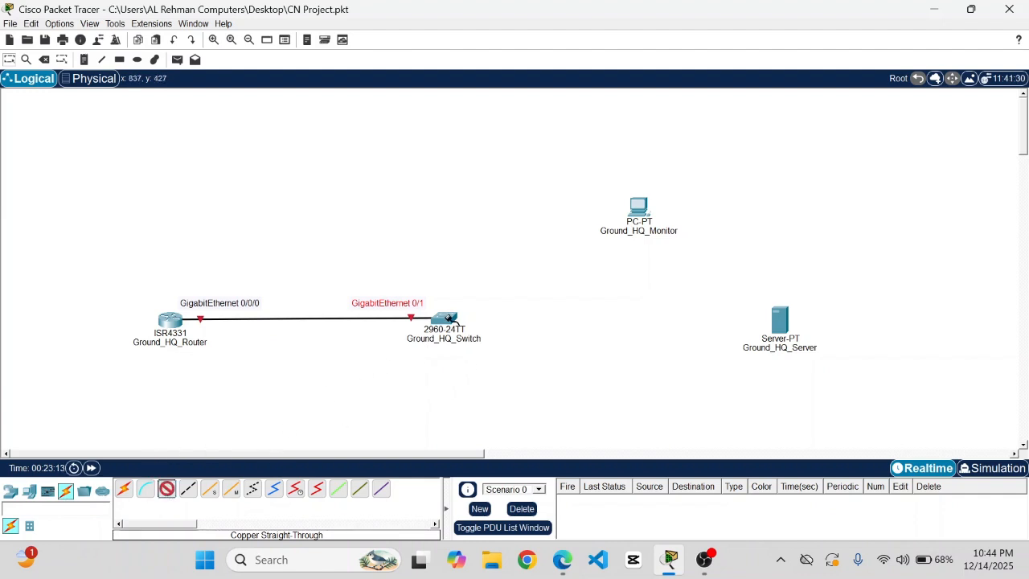
- Cable switch FastEthernet0/2 to Ground_HQ_Server FastEthernet0
{"action": "left_click", "coordinate": [446, 318]}
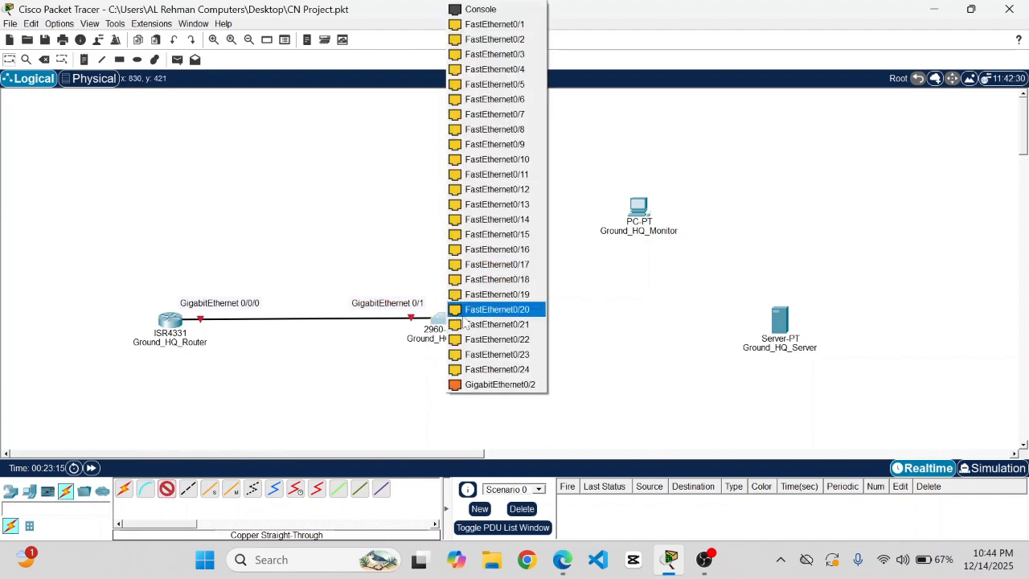
{"action": "left_click", "coordinate": [521, 41]}
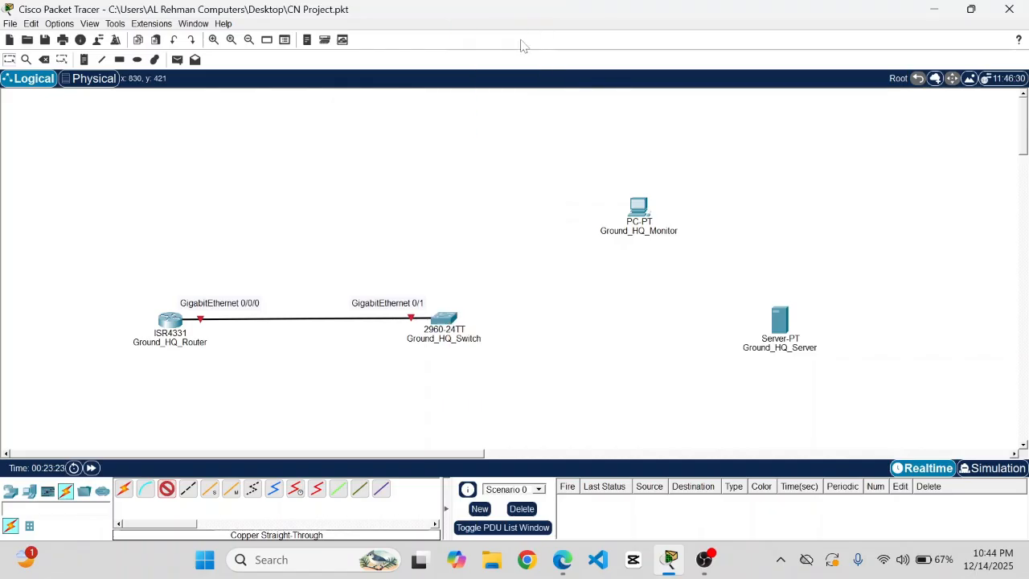
{"action": "left_click", "coordinate": [778, 324]}
{"action": "left_click", "coordinate": [796, 333]}
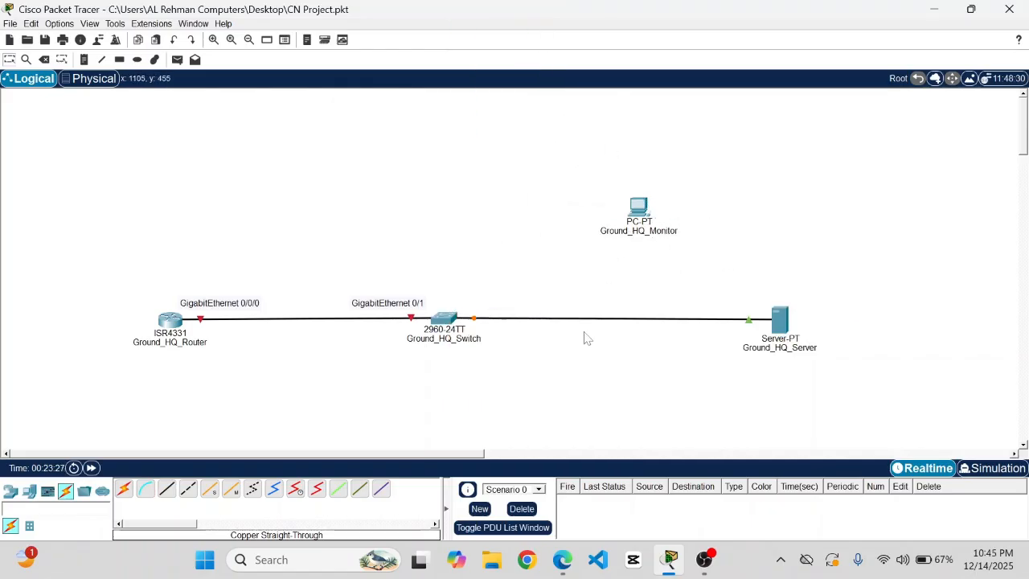
- Add 'fastEthernet 0/2' and 'fastEthernet 0' notes at the switch and server ends
{"action": "left_click", "coordinate": [84, 61]}
{"action": "left_click", "coordinate": [482, 314]}
{"action": "type", "text": "fa"}
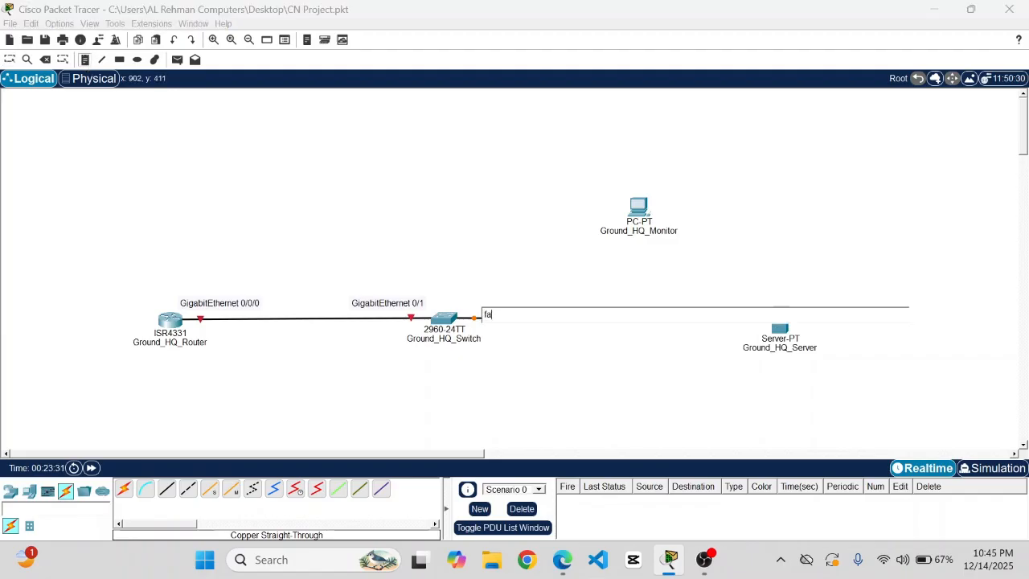
{"action": "type", "text": "stEthernet 0/2"}
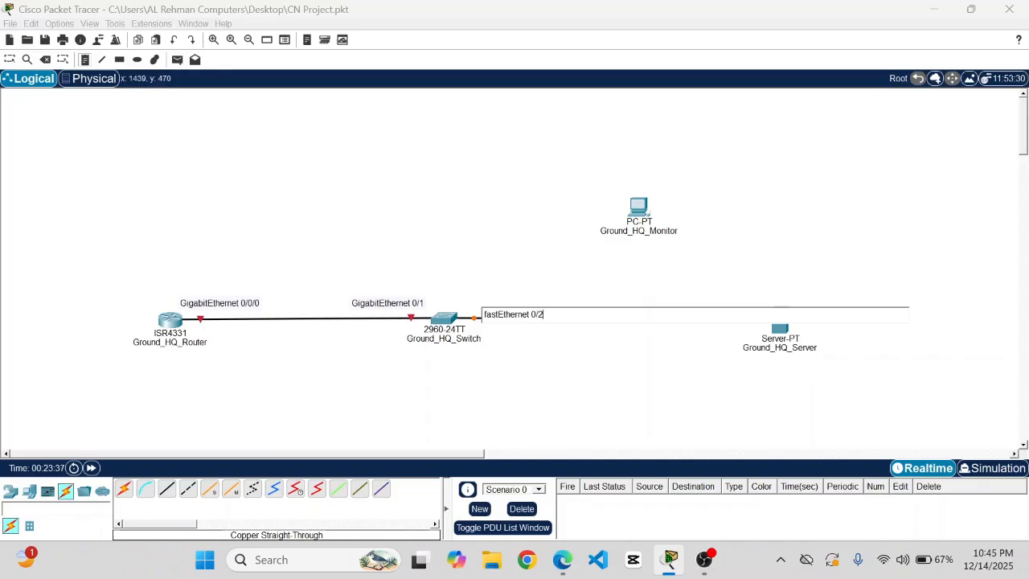
{"action": "key", "text": "ctrl+a"}
{"action": "key", "text": "ctrl+c"}
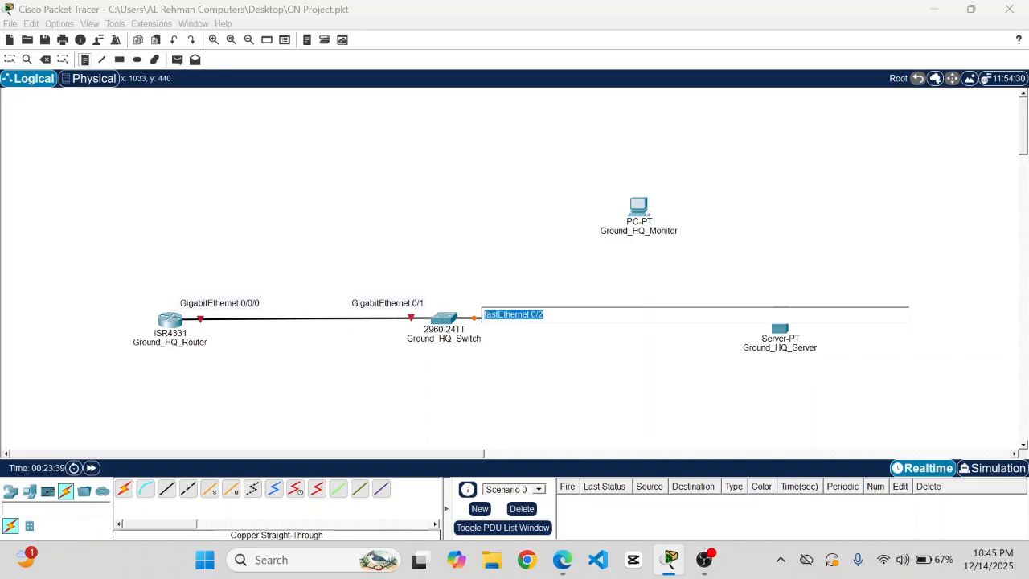
{"action": "left_click", "coordinate": [700, 345]}
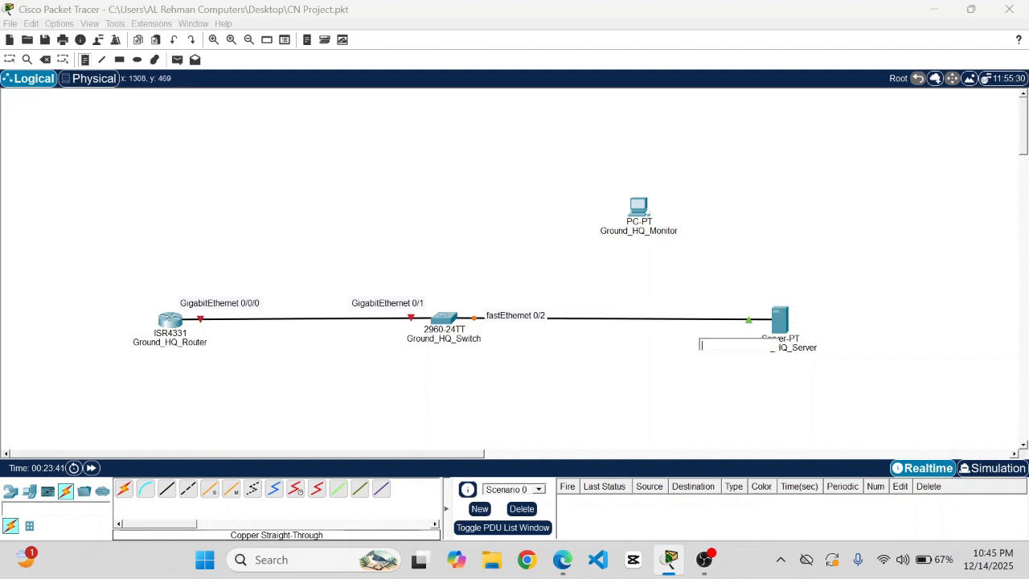
{"action": "key", "text": "ctrl+v"}
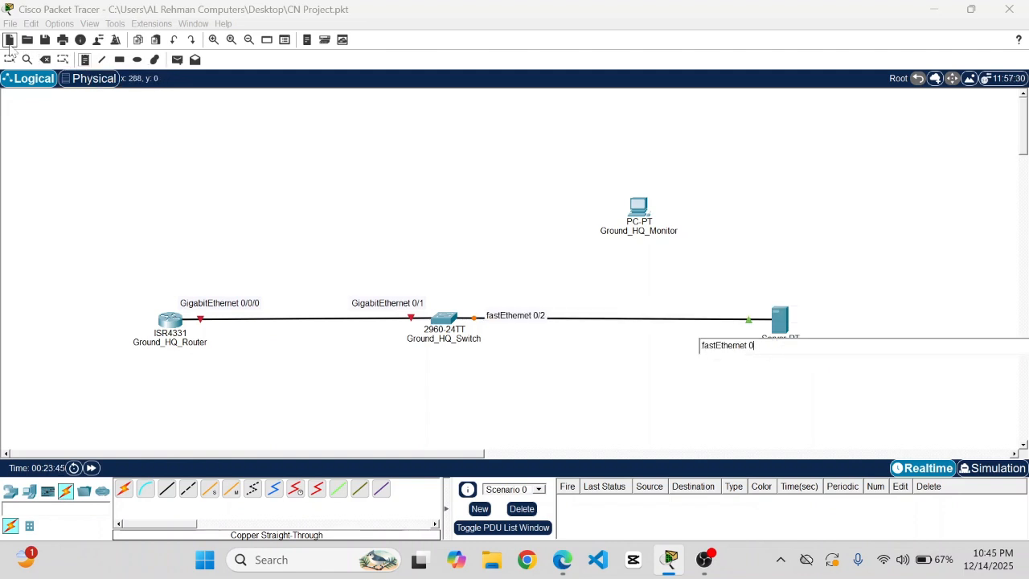
{"action": "left_click", "coordinate": [9, 58]}
- Reposition the fastEthernet 0/2 and fastEthernet 0 labels along the switch–server link
{"action": "left_click", "coordinate": [523, 312]}
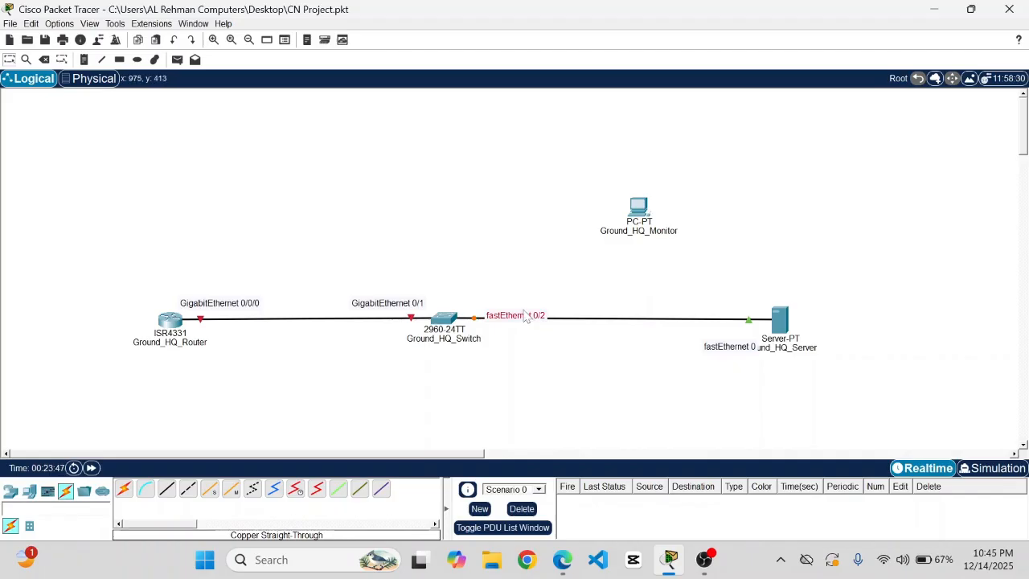
{"action": "left_click_drag", "start_coordinate": [525, 316], "coordinate": [510, 304]}
{"action": "left_click", "coordinate": [717, 331]}
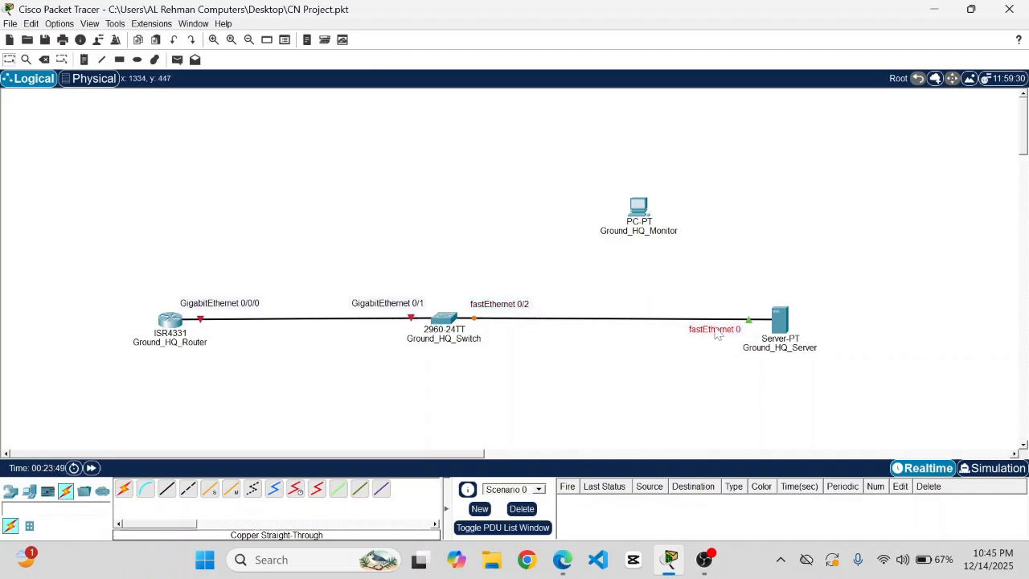
{"action": "mouse_move", "coordinate": [718, 333]}
{"action": "left_mouse_down"}
{"action": "mouse_move", "coordinate": [713, 311]}
{"action": "mouse_move", "coordinate": [717, 338]}
{"action": "left_mouse_up"}
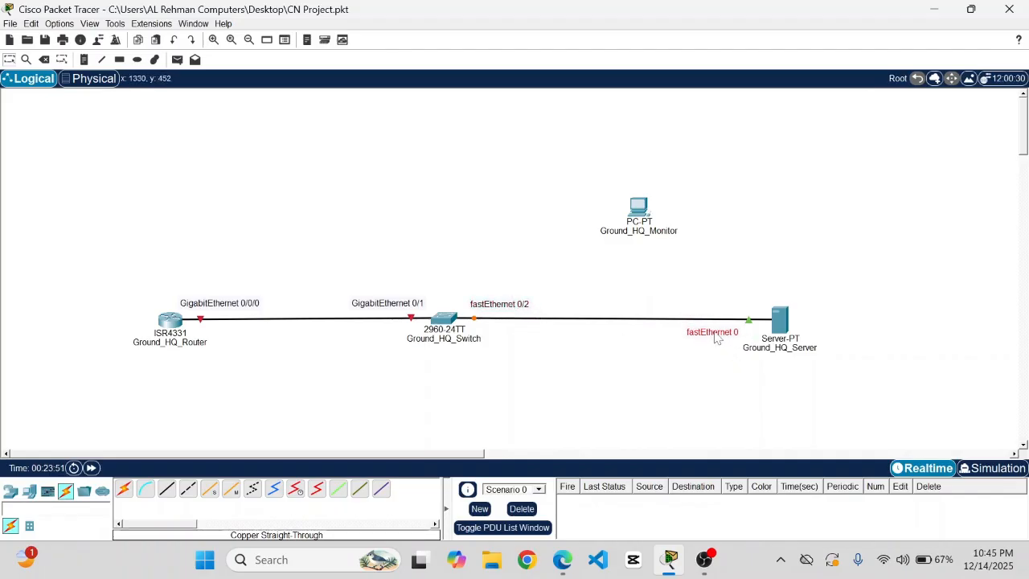
{"action": "left_click", "coordinate": [505, 304]}
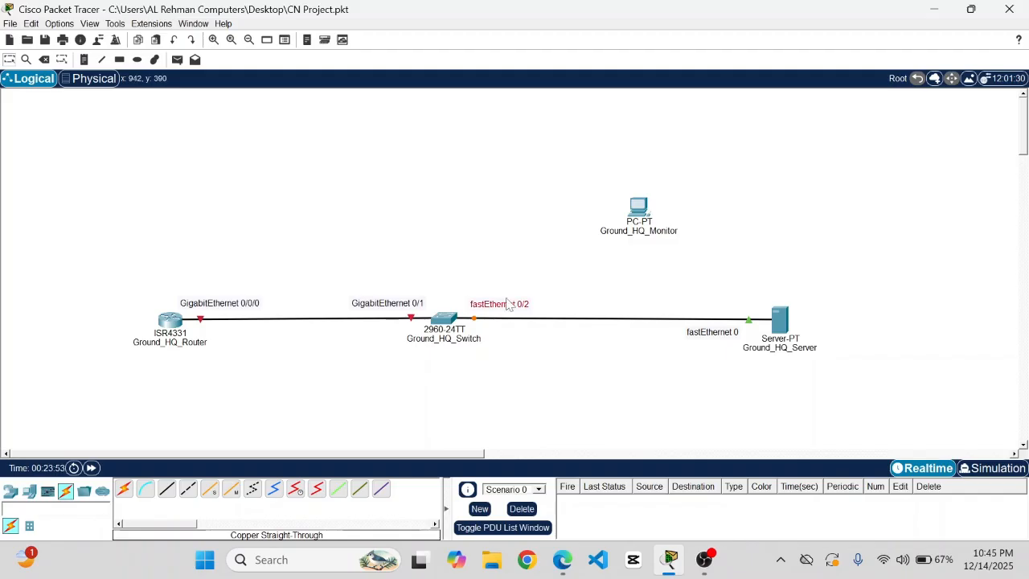
{"action": "left_click_drag", "start_coordinate": [506, 307], "coordinate": [512, 322]}
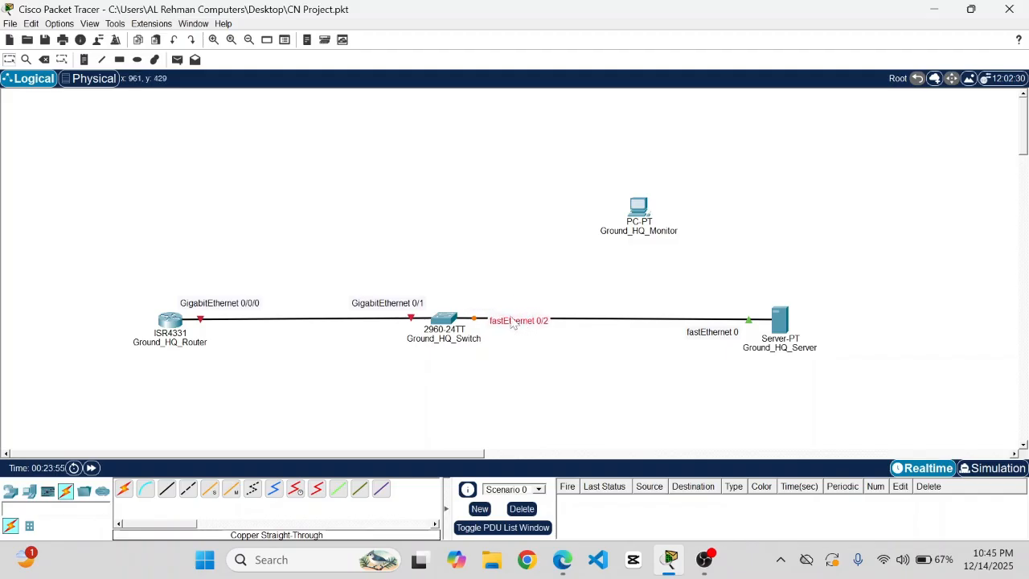
- Cable switch FastEthernet0/3 to Ground_HQ_Monitor FastEthernet0 with copper straight-through
{"action": "left_click", "coordinate": [167, 491]}
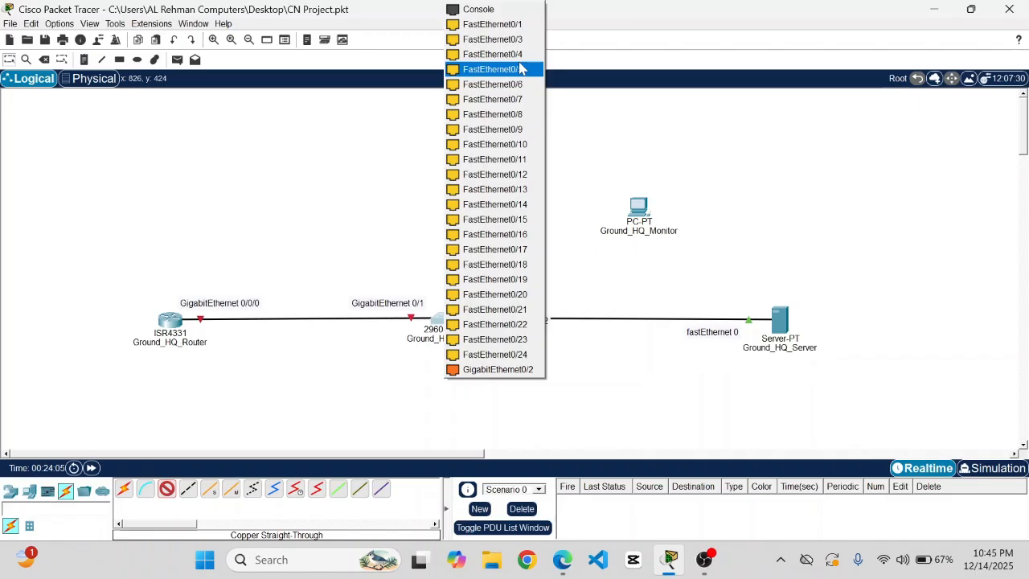
{"action": "left_click", "coordinate": [517, 38]}
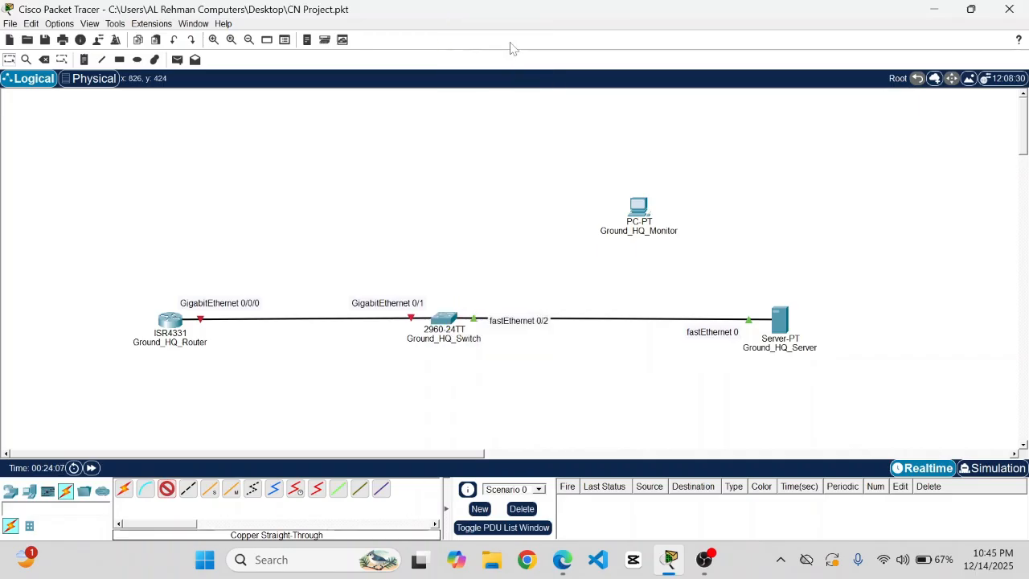
{"action": "left_click", "coordinate": [637, 208]}
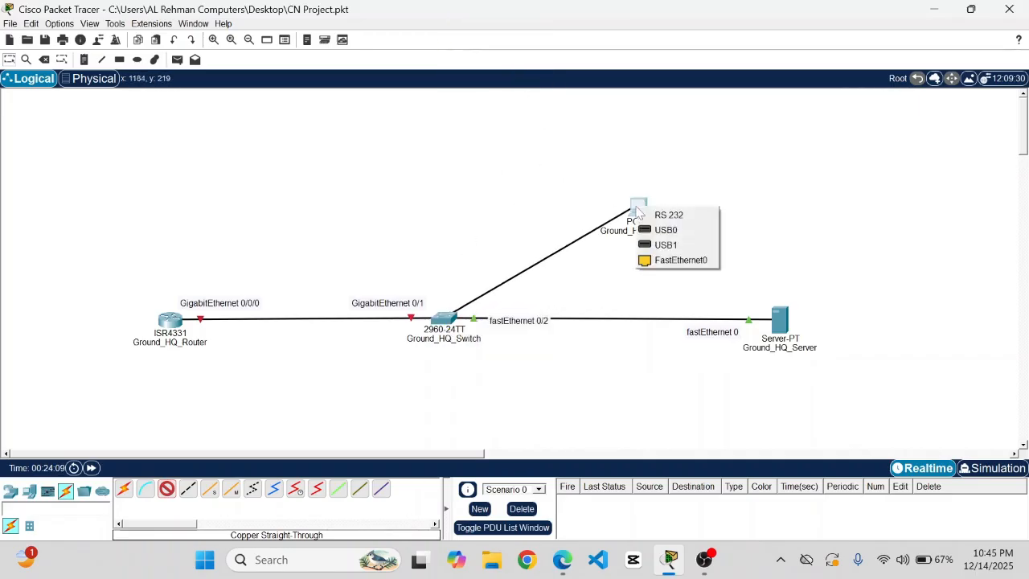
{"action": "left_click", "coordinate": [680, 260]}
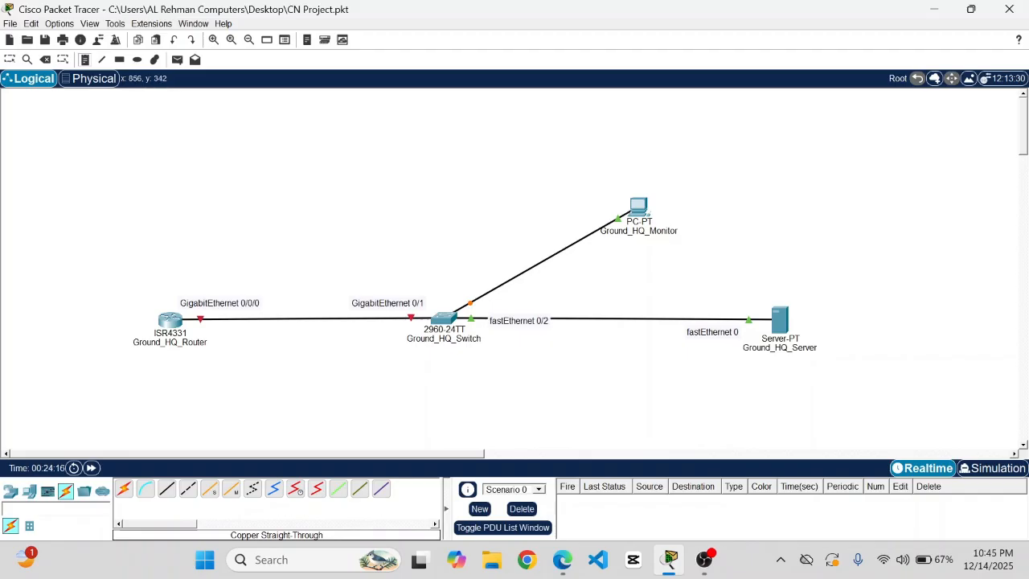
- Add fastEthernet 0/3 and fastEthernet 0 notes at the link ends and save the project
{"action": "left_click", "coordinate": [453, 272]}
{"action": "type", "text": "fast"}
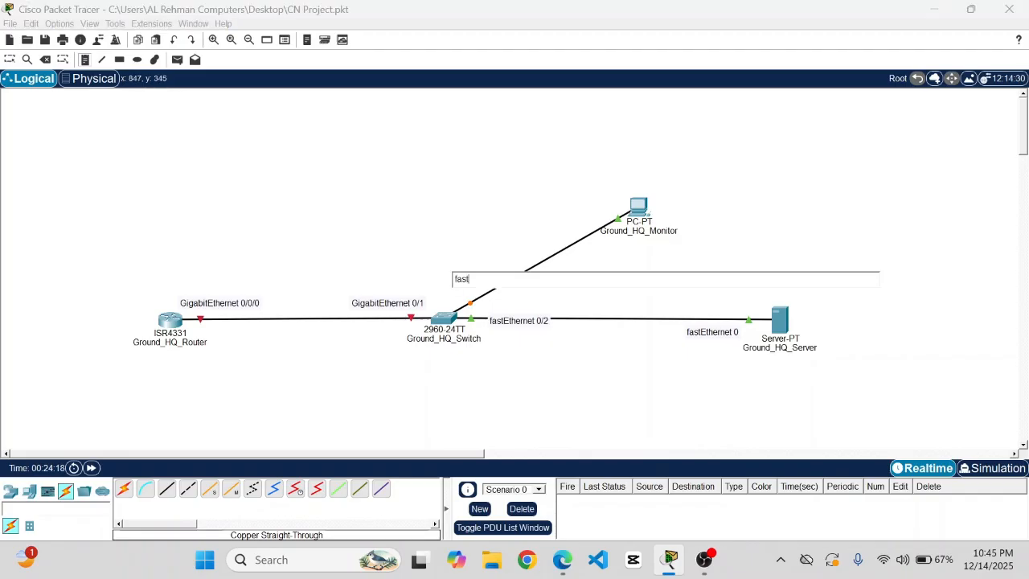
{"action": "type", "text": "Ethernet 0/3"}
{"action": "left_click_drag", "start_coordinate": [455, 278], "coordinate": [515, 278]}
{"action": "key", "text": "ctrl+c"}
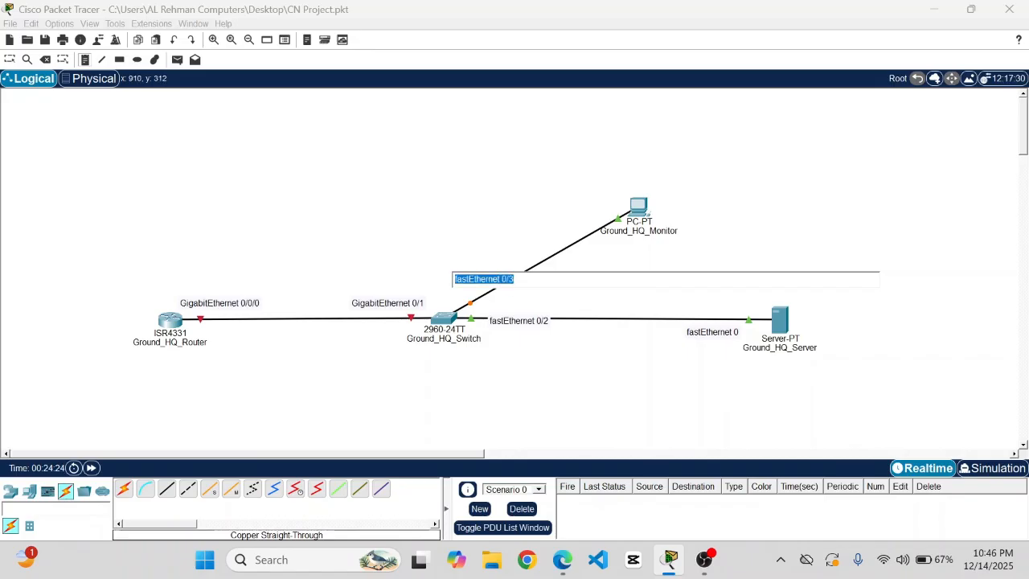
{"action": "left_click", "coordinate": [597, 180]}
{"action": "key", "text": "ctrl+v"}
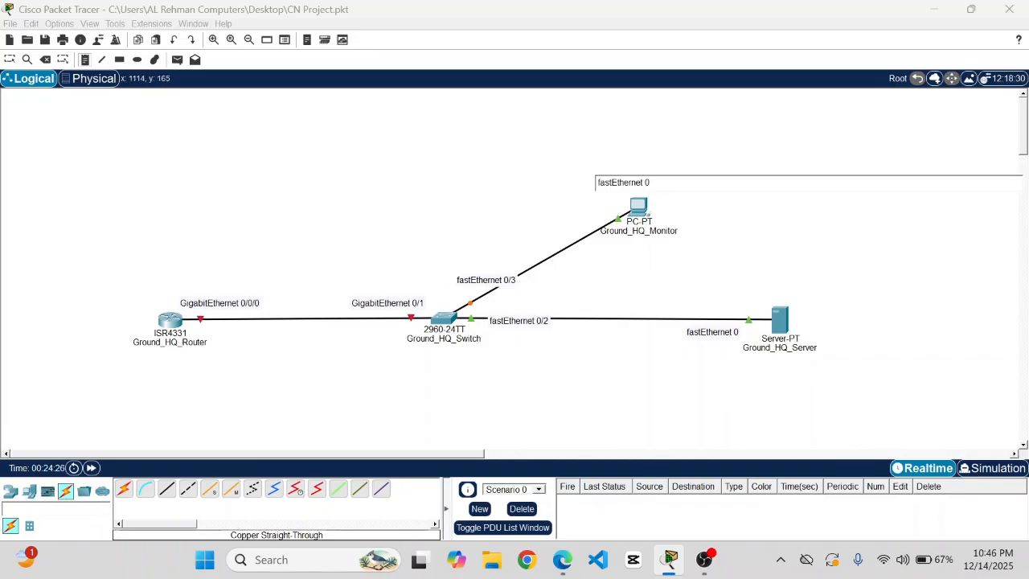
{"action": "left_click", "coordinate": [10, 61]}
{"action": "key", "text": "ctrl+s"}
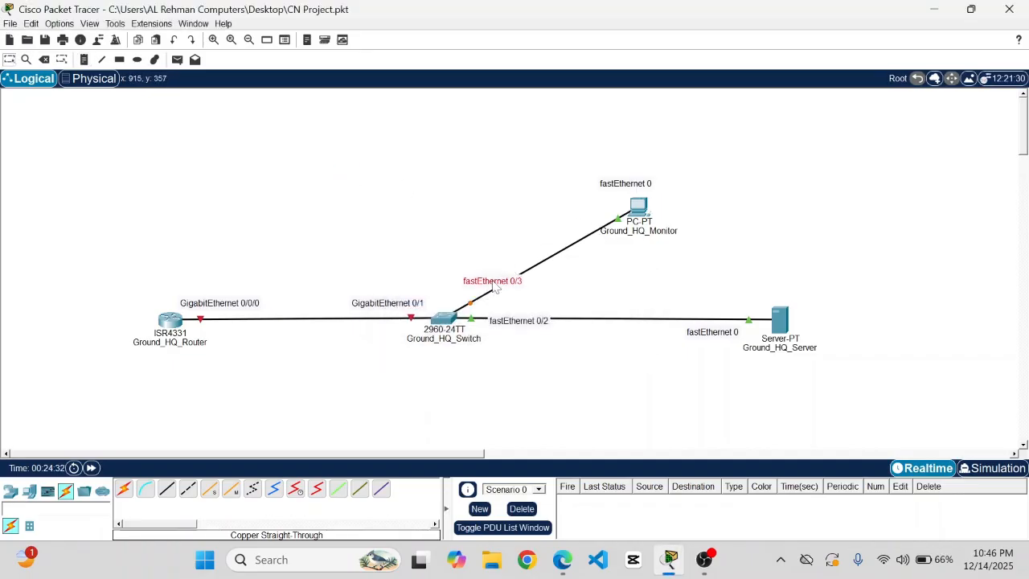
{"action": "left_click_drag", "start_coordinate": [620, 191], "coordinate": [631, 187]}
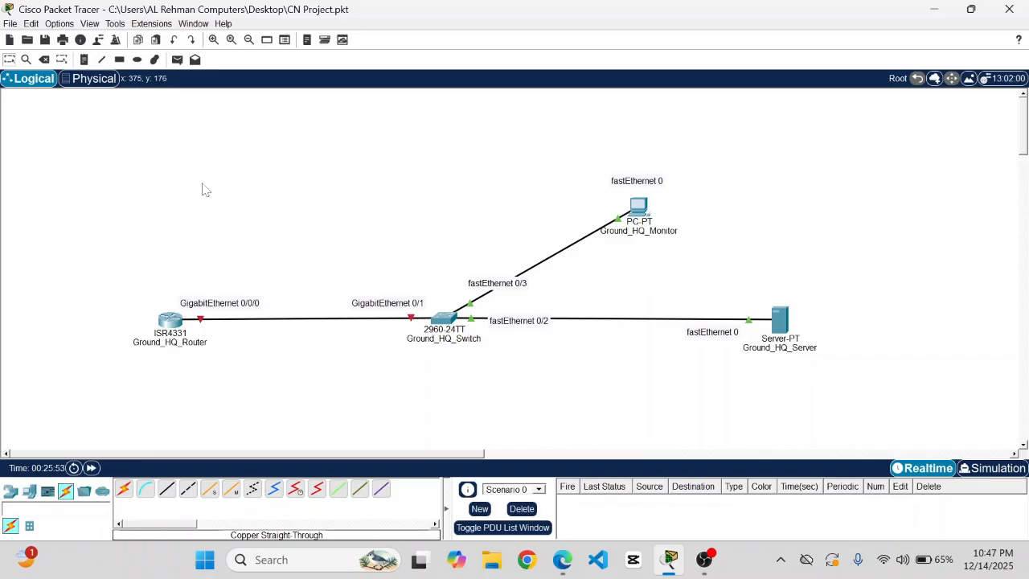
- Place a WRT300N wireless router above the HQ network
{"action": "left_click", "coordinate": [11, 493]}
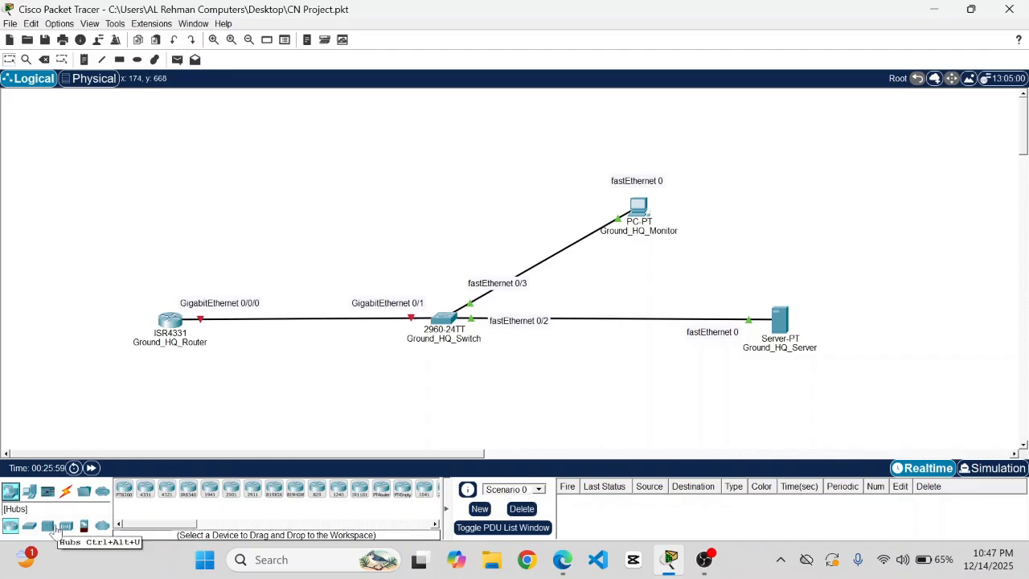
{"action": "left_click", "coordinate": [67, 528]}
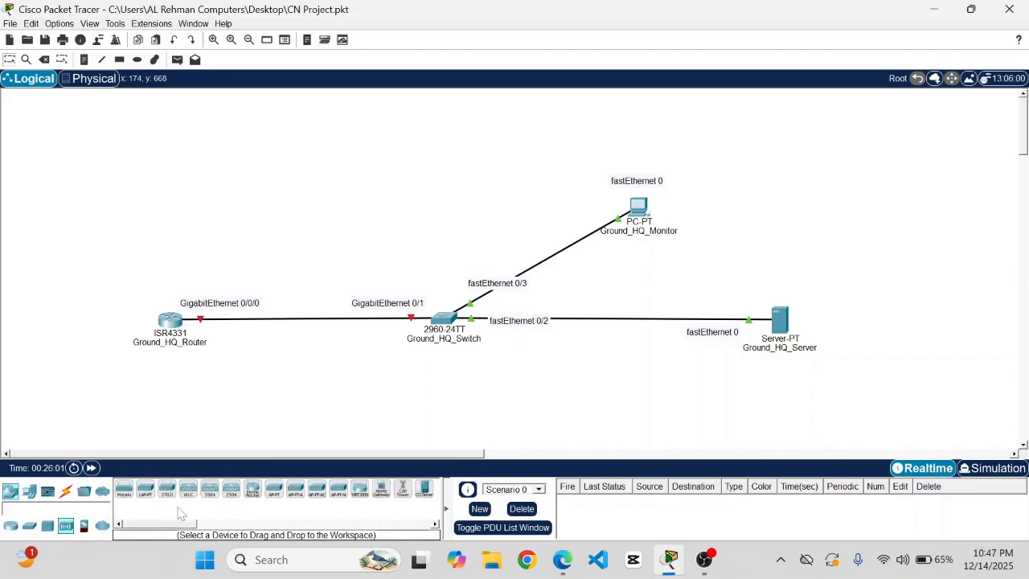
{"action": "left_click", "coordinate": [358, 501]}
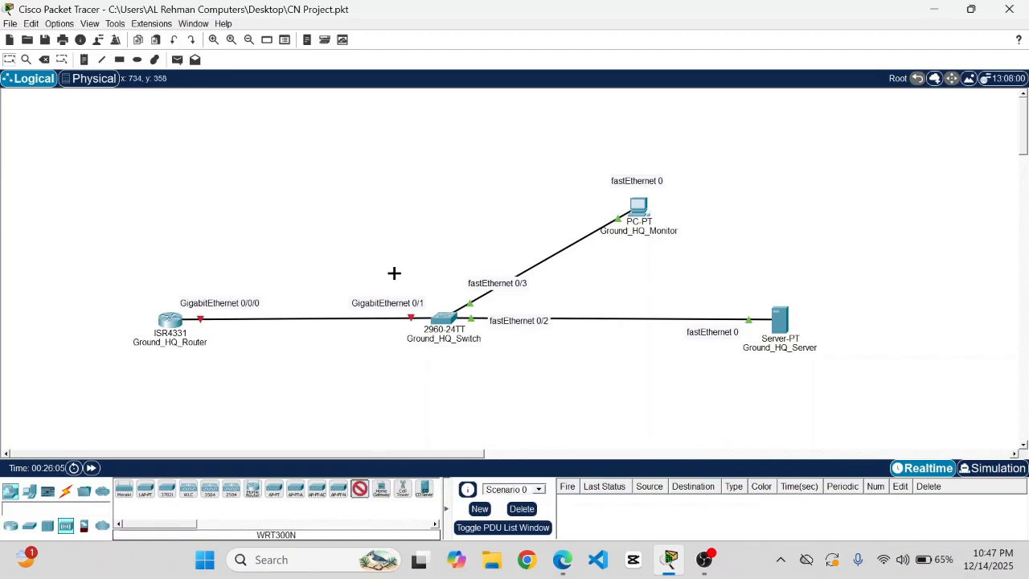
{"action": "left_click", "coordinate": [409, 117]}
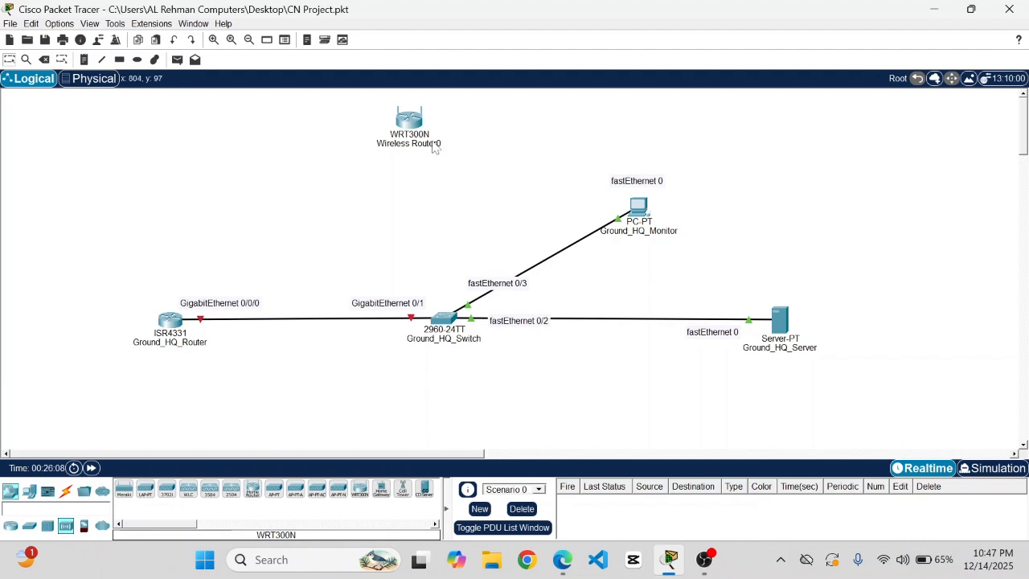
- Rename the wireless router to AWACS_Plane and save the project
{"action": "left_click", "coordinate": [431, 145]}
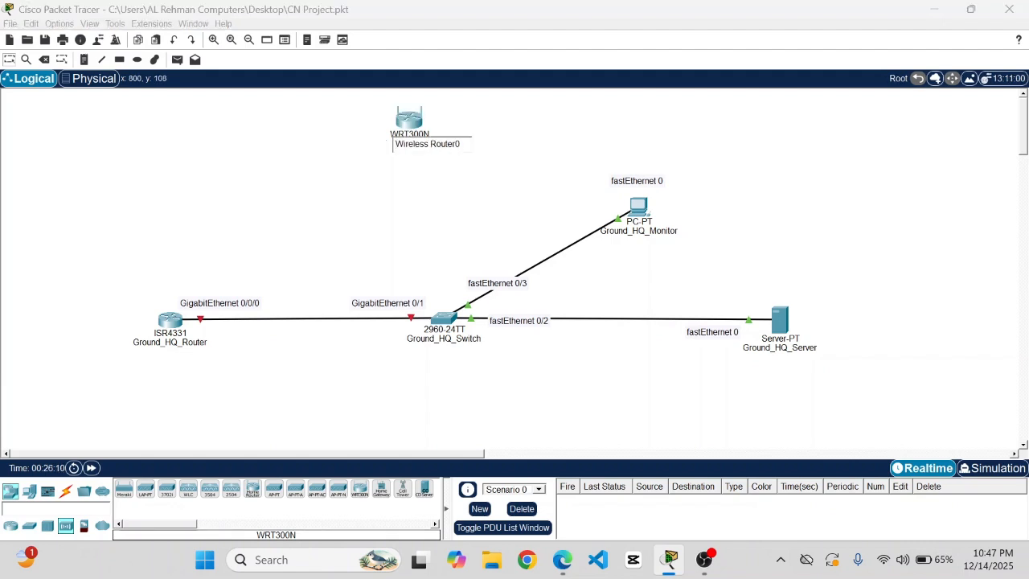
{"action": "key", "text": "BackSpace"}
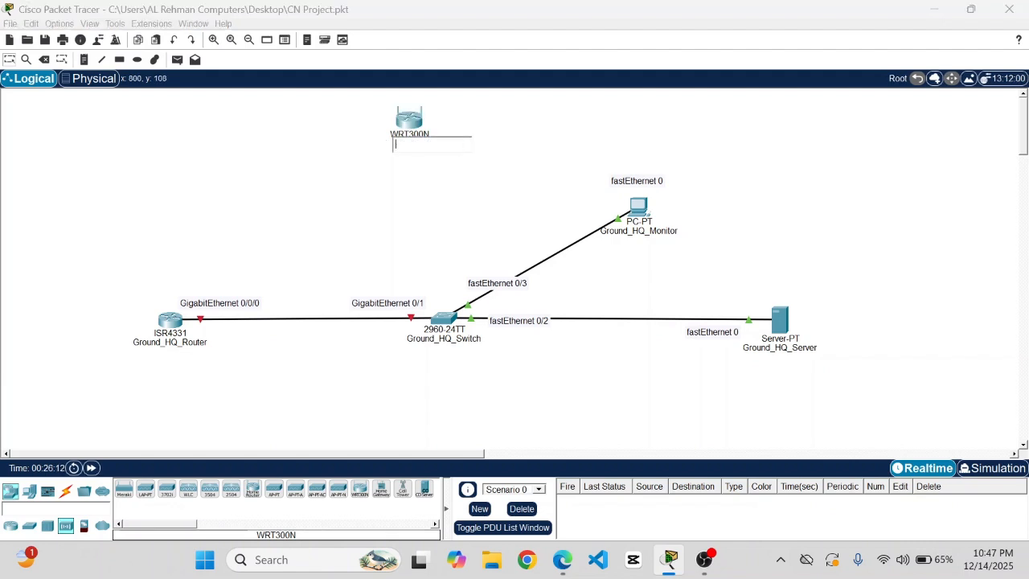
{"action": "type", "text": "AWACS_Plane"}
{"action": "left_click", "coordinate": [382, 175]}
{"action": "key", "text": "ctrl+s"}
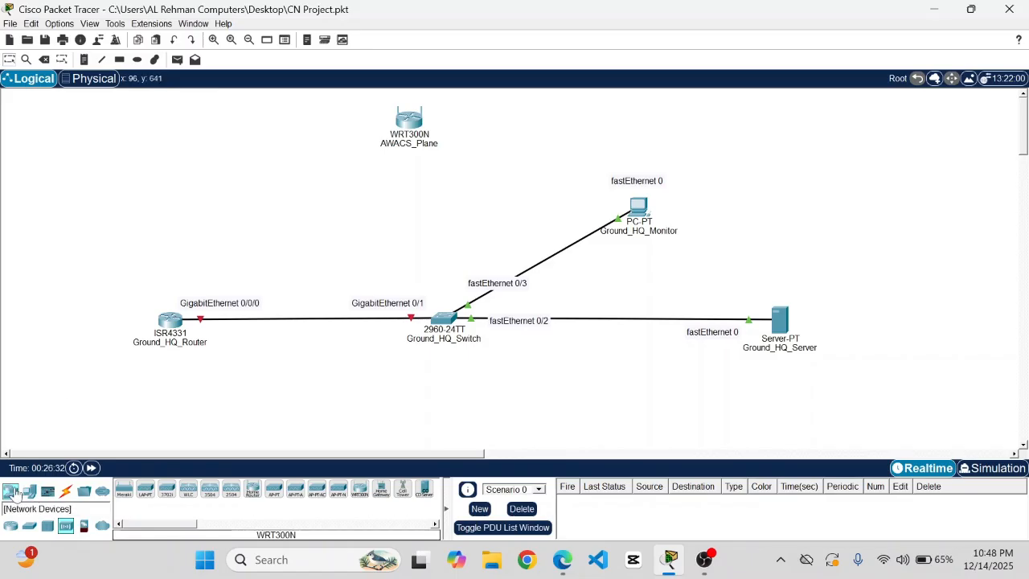
- Place a Laptop-PT at the upper left and rename it Fighter_Jet_1
{"action": "left_click", "coordinate": [26, 496]}
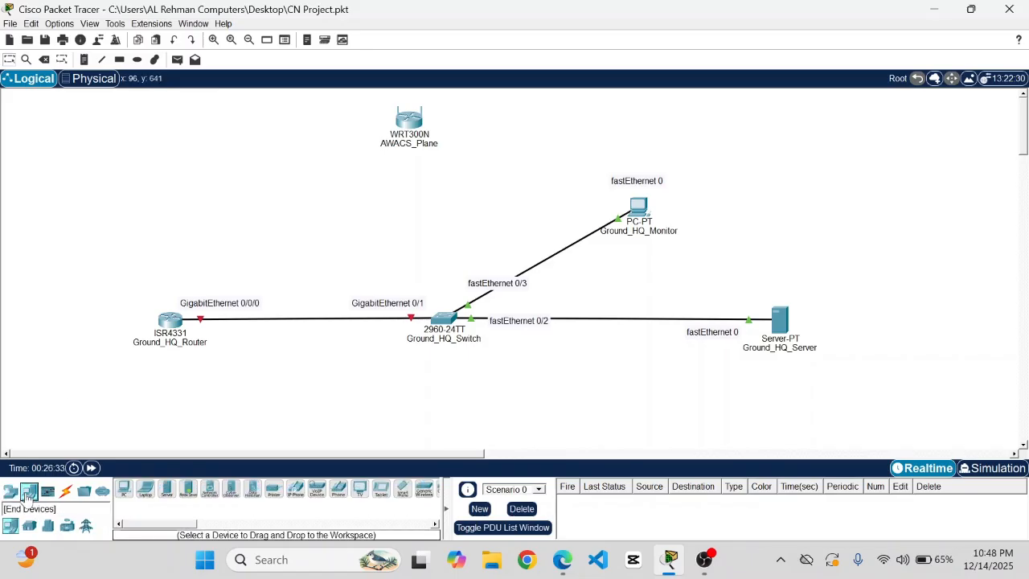
{"action": "left_click", "coordinate": [145, 491]}
{"action": "left_click", "coordinate": [131, 117]}
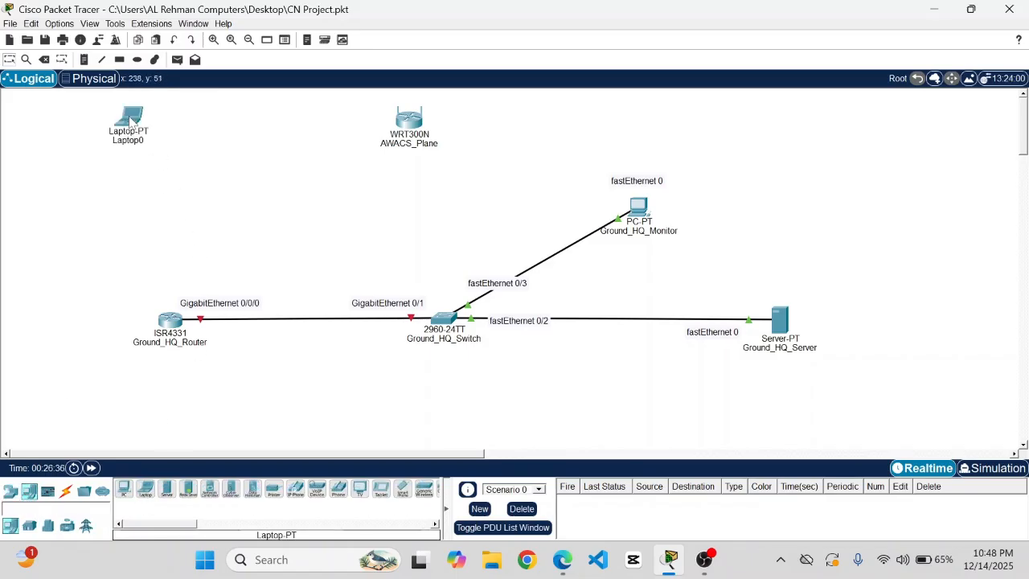
{"action": "left_click", "coordinate": [138, 142]}
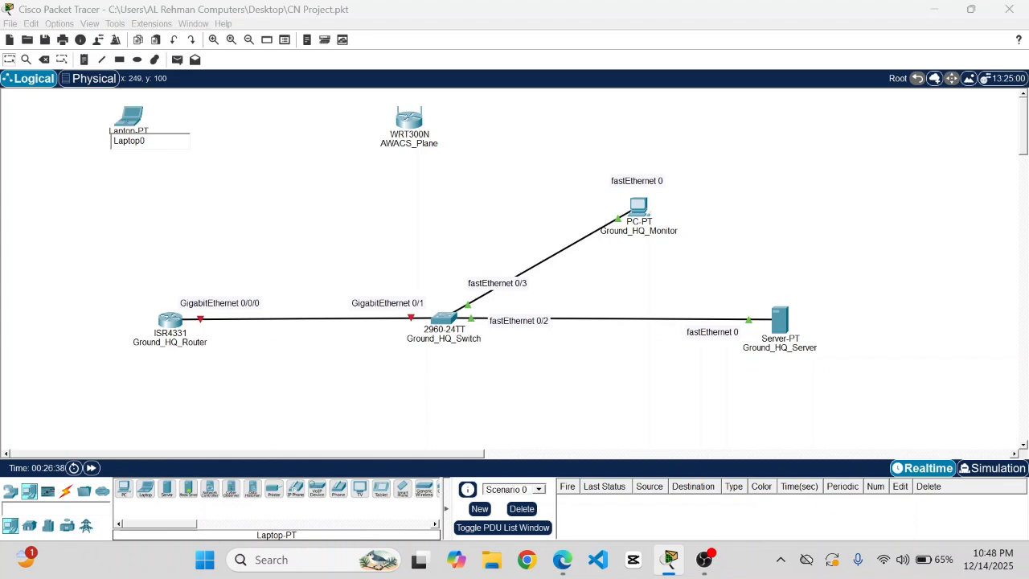
{"action": "key", "text": "ctrl+a"}
{"action": "key", "text": "BackSpace"}
{"action": "type", "text": "Fighter_Jet_1"}
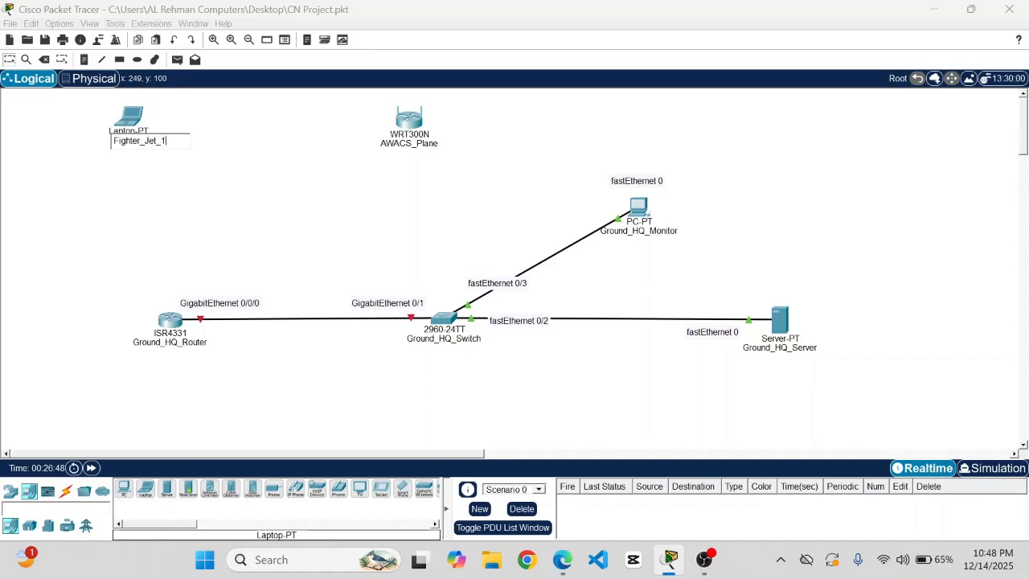
{"action": "key", "text": "ctrl+a"}
{"action": "left_click", "coordinate": [155, 162]}
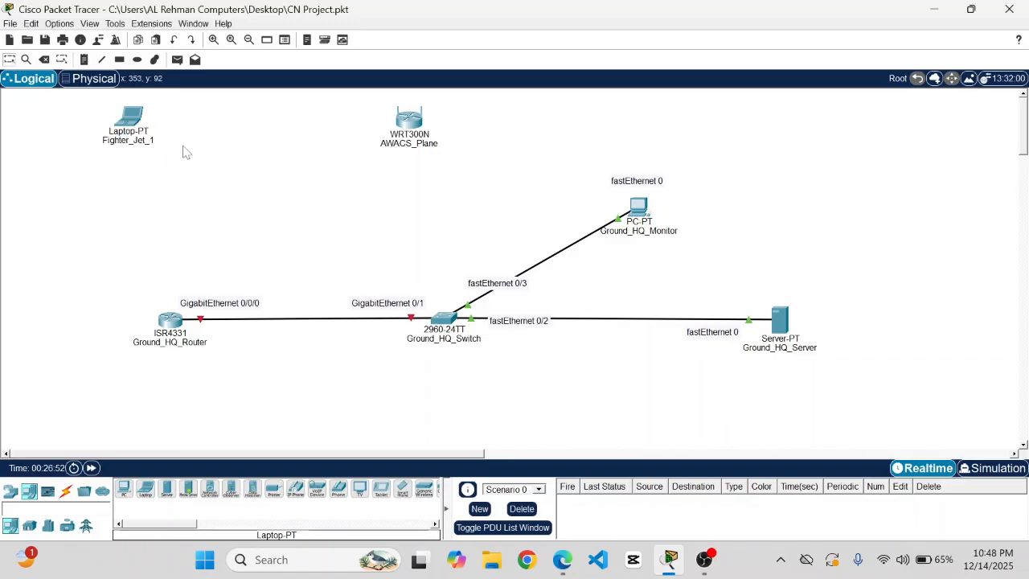
- Place a second laptop at the upper right, rename it Fighter_Jet_2, and save
{"action": "left_click", "coordinate": [145, 497]}
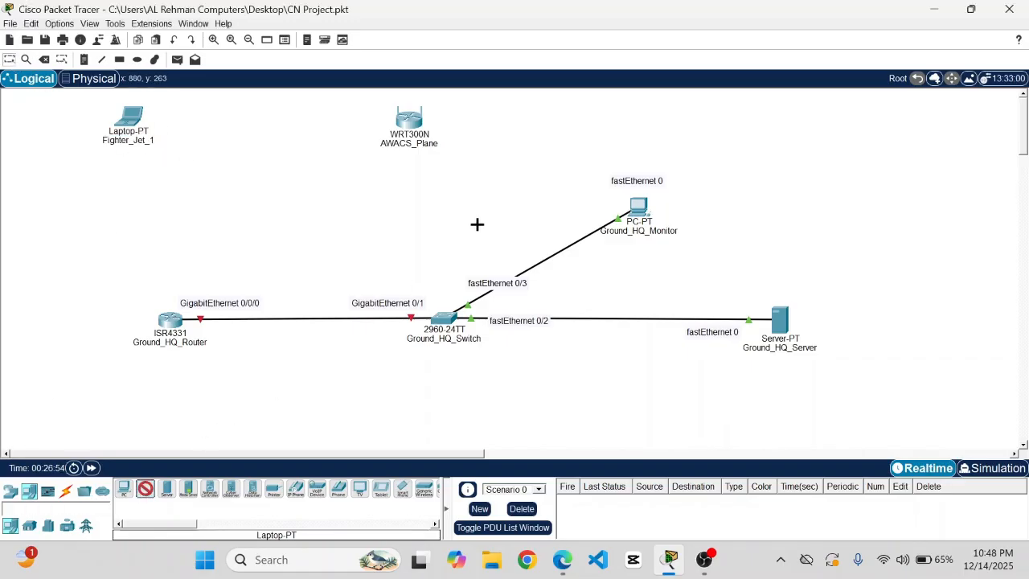
{"action": "left_click", "coordinate": [647, 114]}
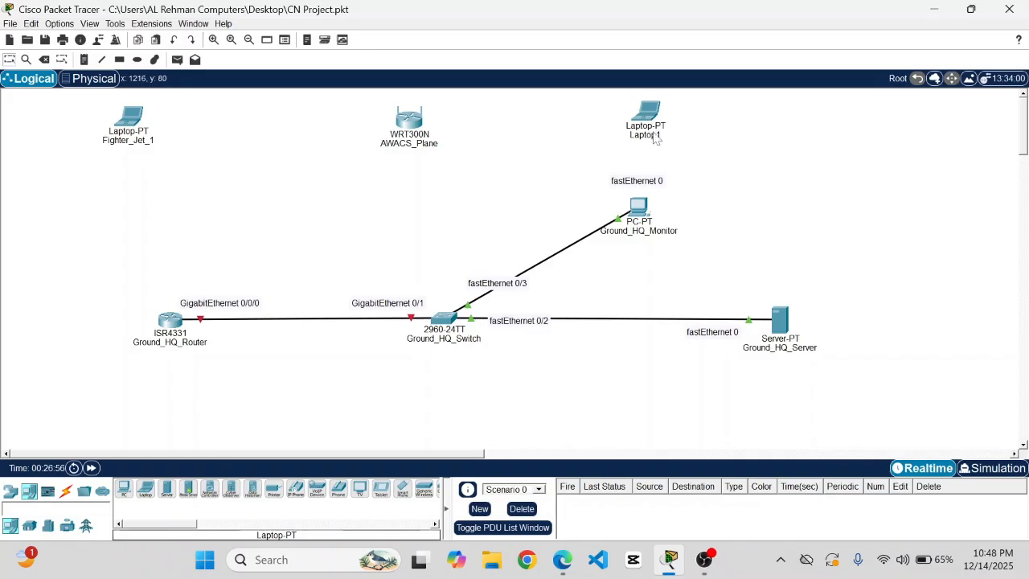
{"action": "left_click", "coordinate": [653, 135]}
{"action": "key", "text": "BackSpace"}
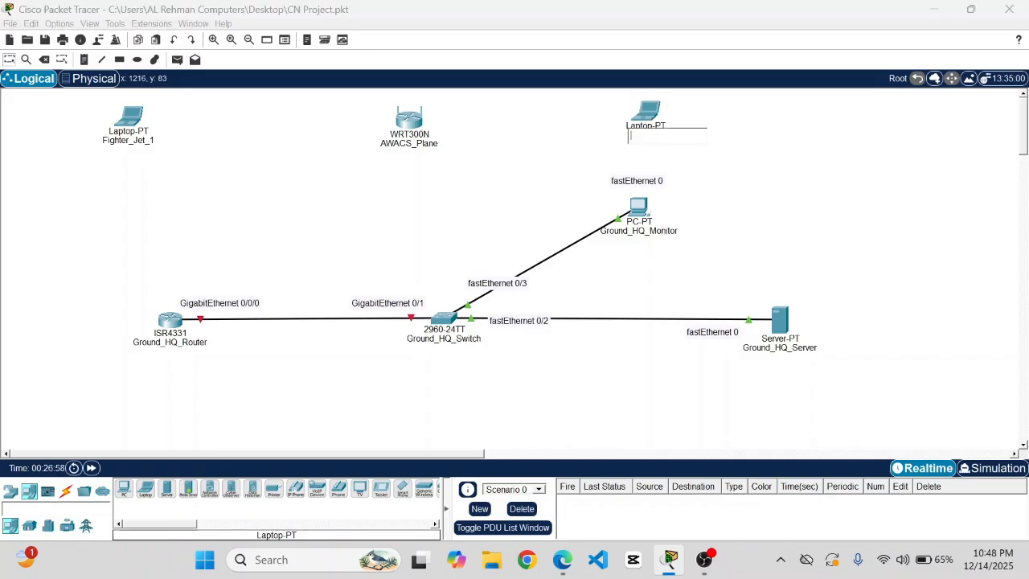
{"action": "type", "text": "Fighter_Jet_2"}
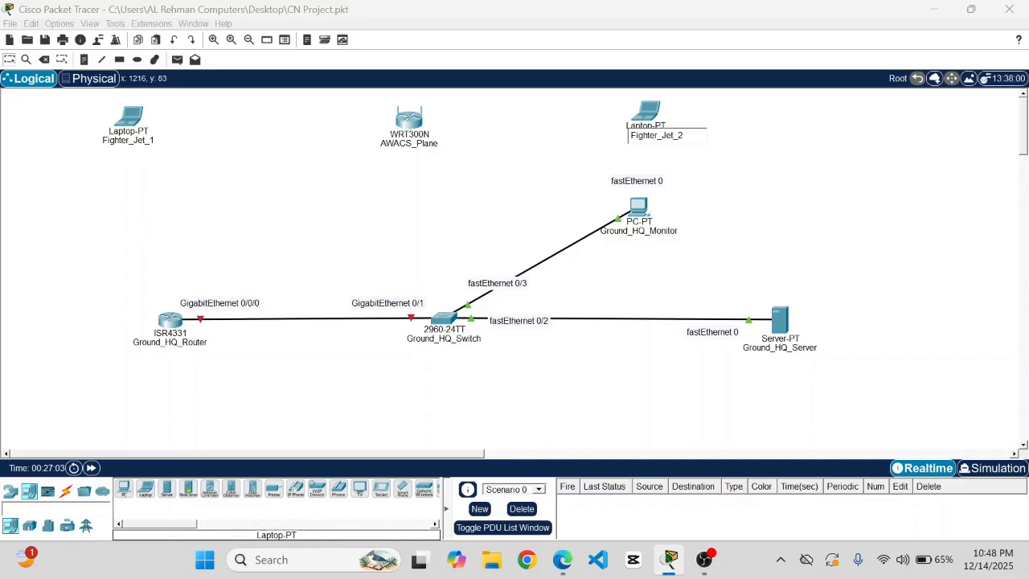
{"action": "left_click", "coordinate": [721, 178]}
{"action": "key", "text": "ctrl+s"}
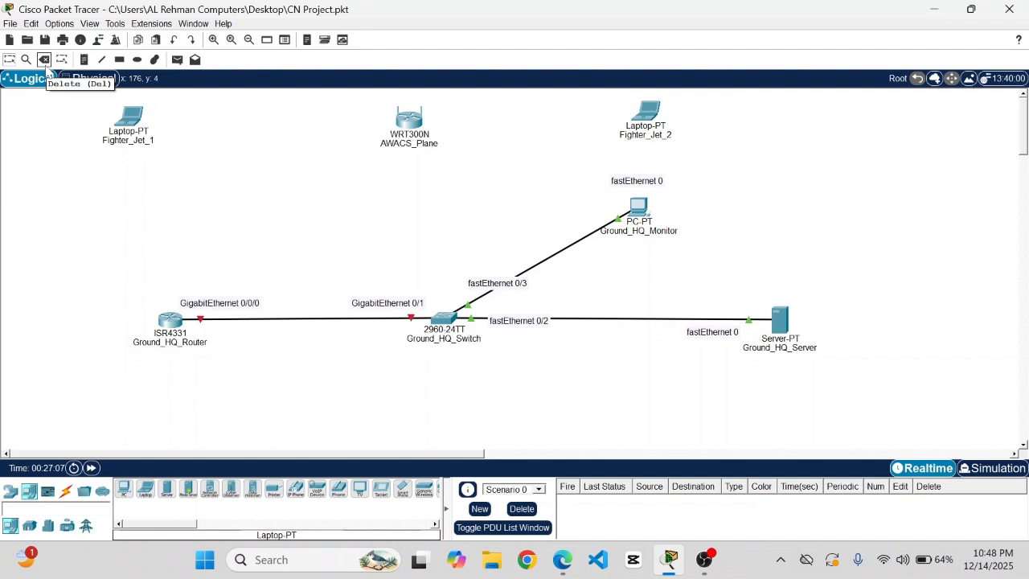
- Add a 'Sky Line' text note at the canvas's upper left
{"action": "left_click", "coordinate": [84, 60]}
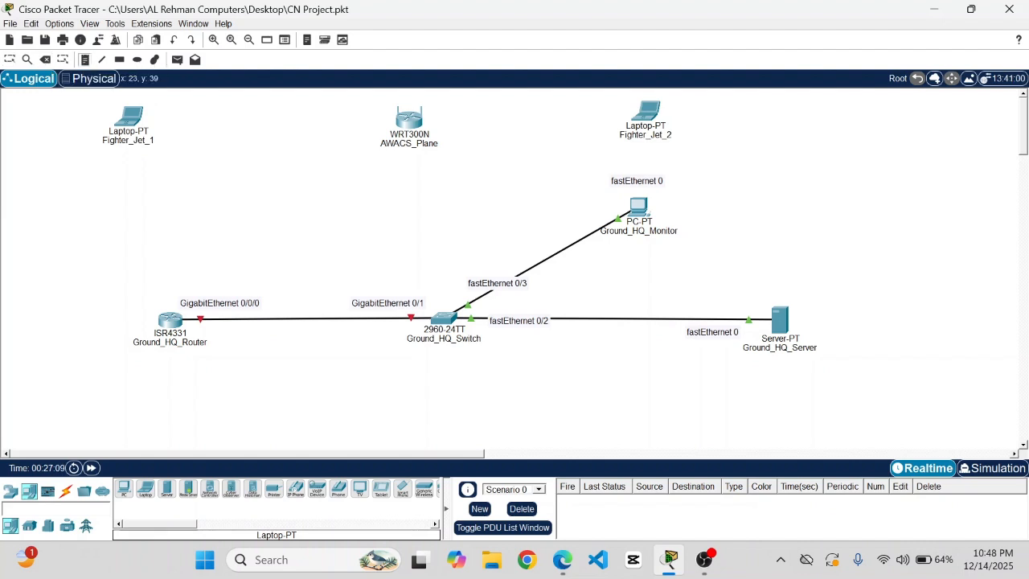
{"action": "left_click", "coordinate": [13, 109]}
{"action": "type", "text": "Sk"}
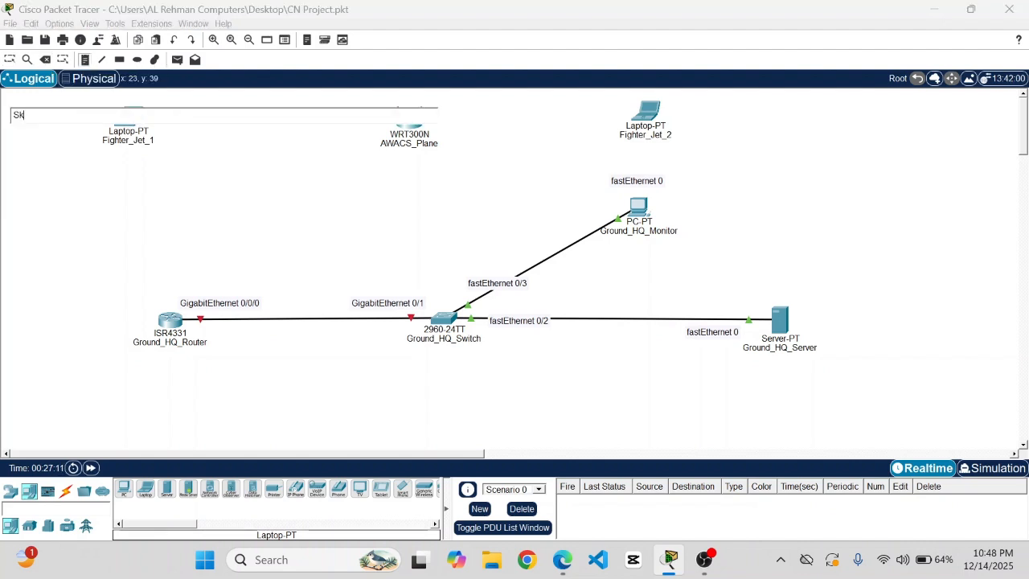
{"action": "type", "text": "y Line"}
- Add a 'Ground HQ' text note lower on the canvas and save the project
{"action": "left_click", "coordinate": [17, 289]}
{"action": "type", "text": "Groun"}
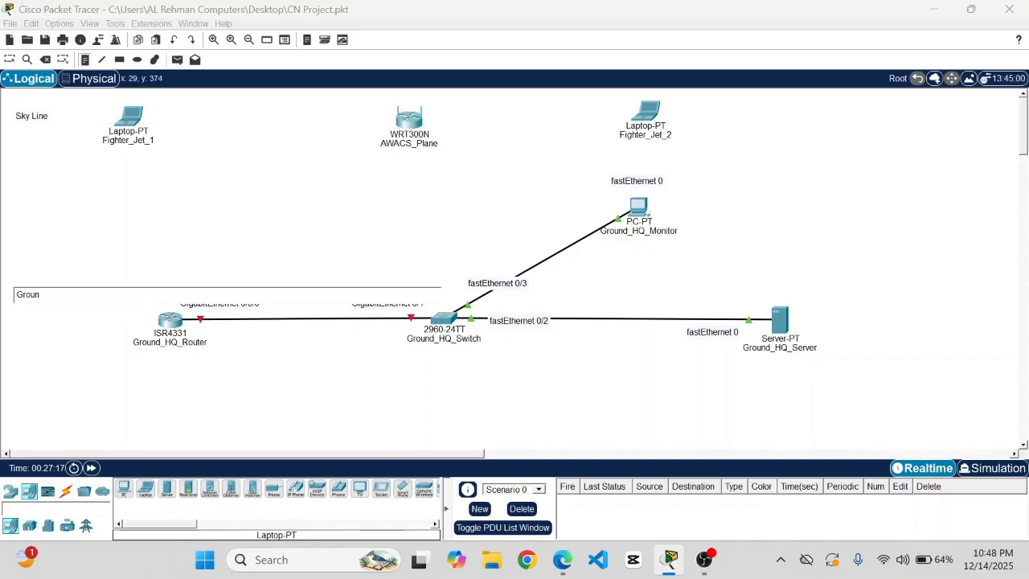
{"action": "type", "text": "d H"}
{"action": "type", "text": "Q"}
{"action": "left_click", "coordinate": [9, 60]}
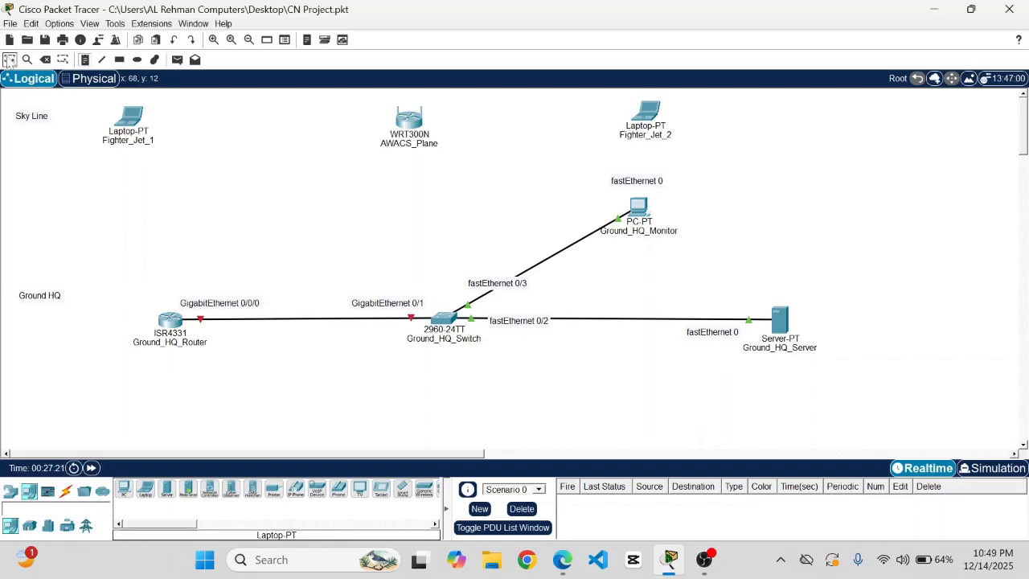
{"action": "key", "text": "ctrl+s"}
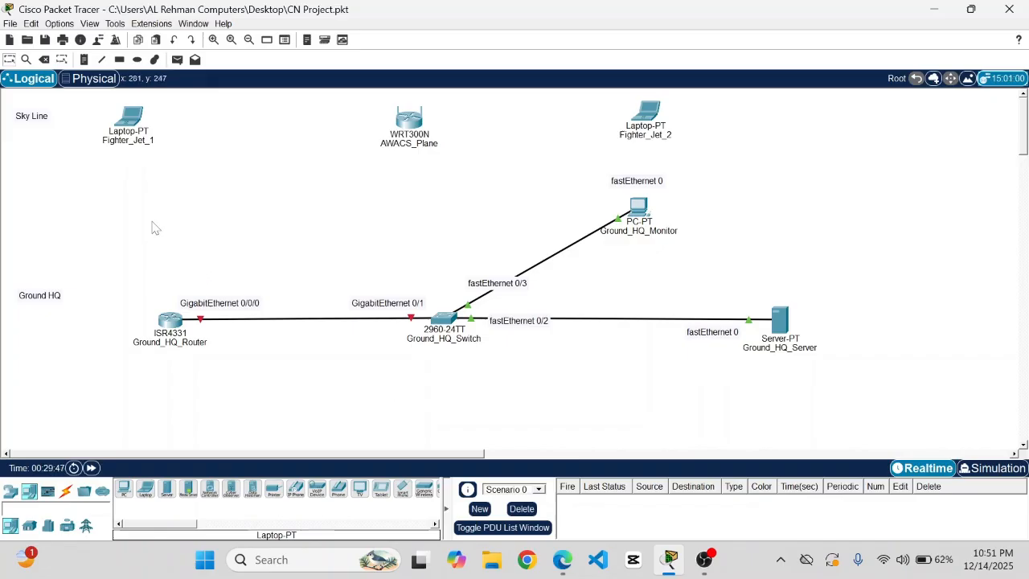
- Replace Fighter_Jet_1's network module with a WPC300N wireless card and power it back on
{"action": "left_click", "coordinate": [133, 122]}
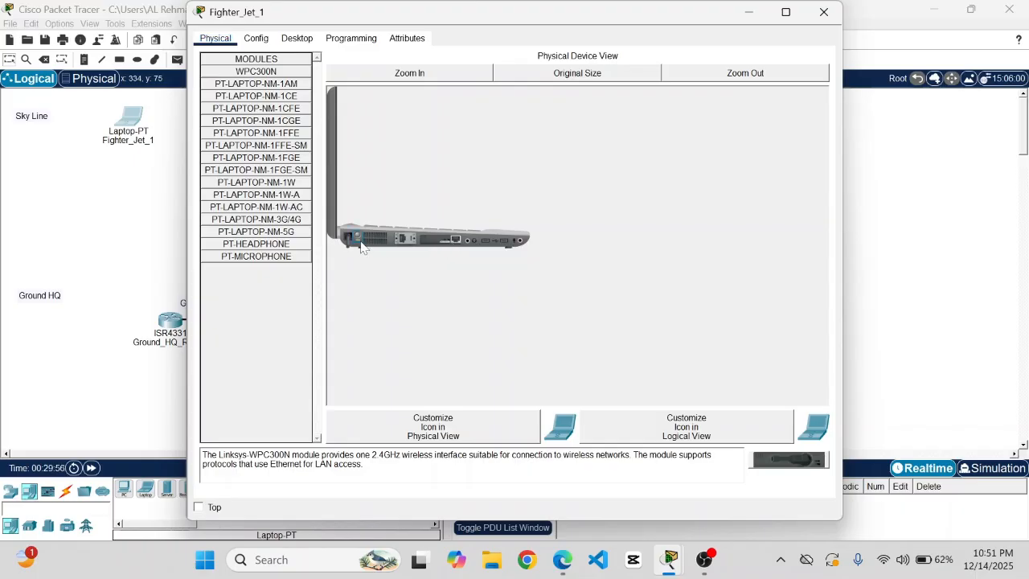
{"action": "left_click", "coordinate": [426, 76]}
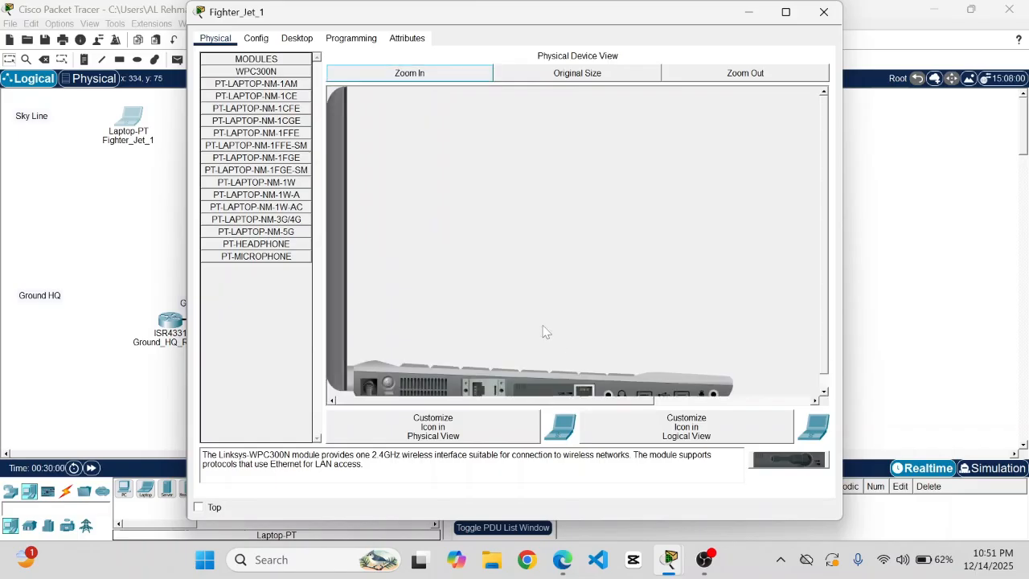
{"action": "scroll", "coordinate": [543, 332], "scroll_direction": "down", "scroll_amount": 1}
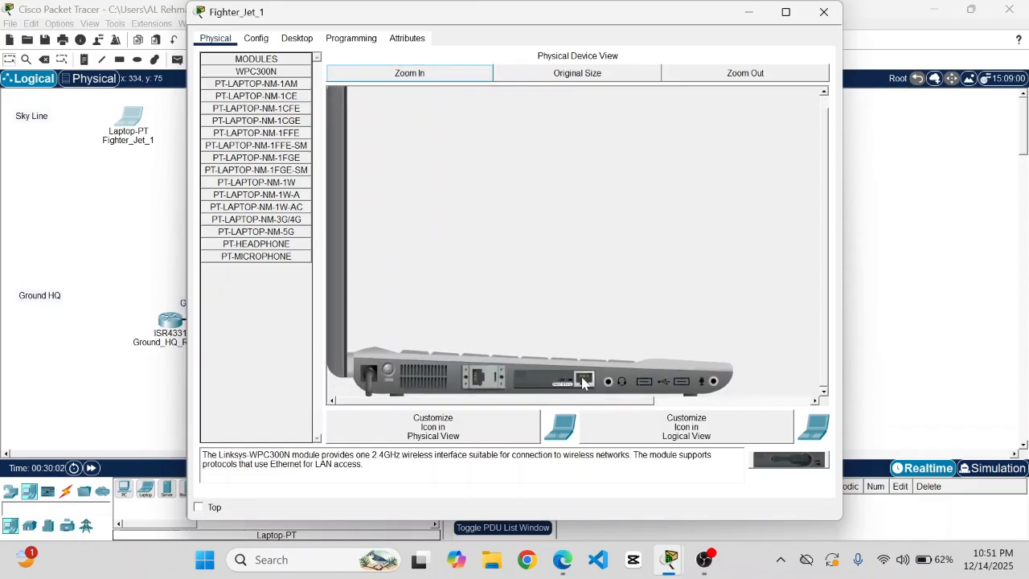
{"action": "left_click_drag", "start_coordinate": [584, 383], "coordinate": [258, 341]}
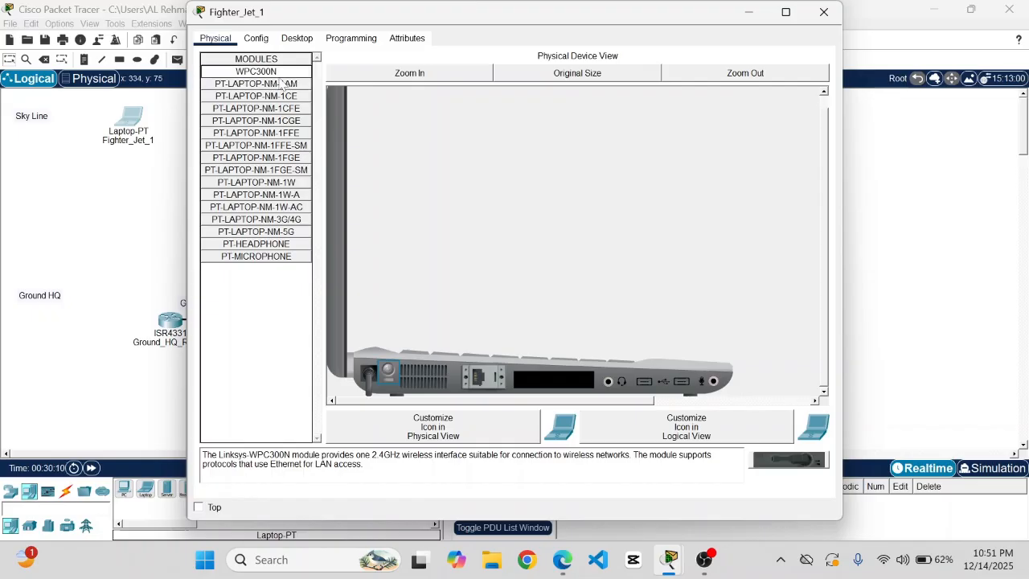
{"action": "left_click_drag", "start_coordinate": [272, 74], "coordinate": [555, 389]}
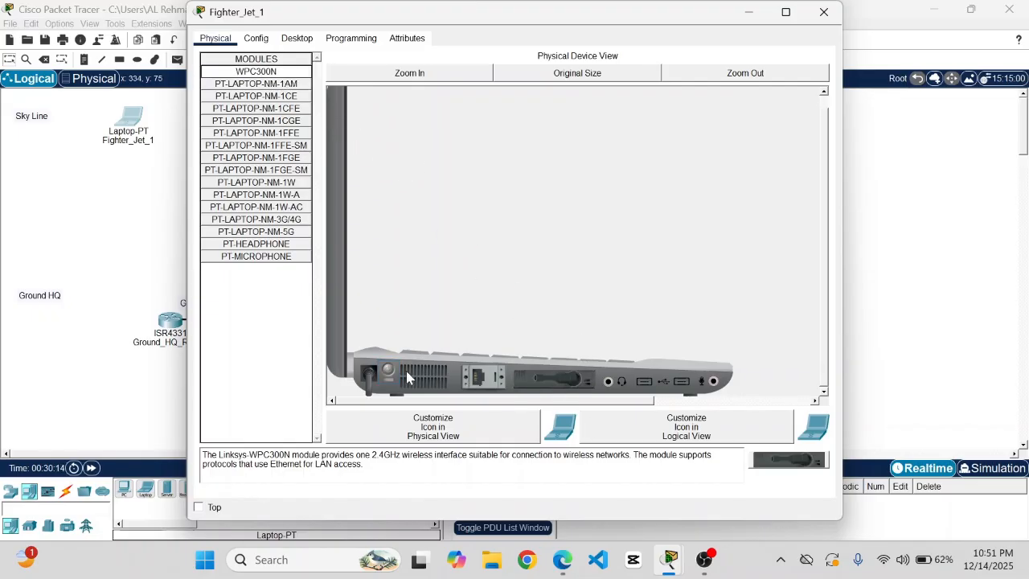
{"action": "left_click", "coordinate": [393, 376]}
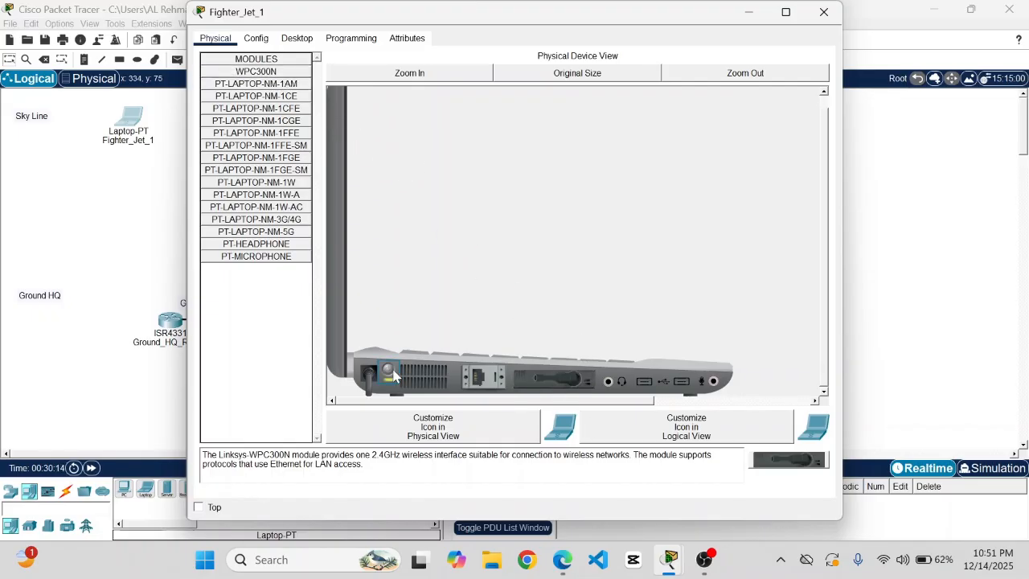
{"action": "left_click", "coordinate": [824, 13]}
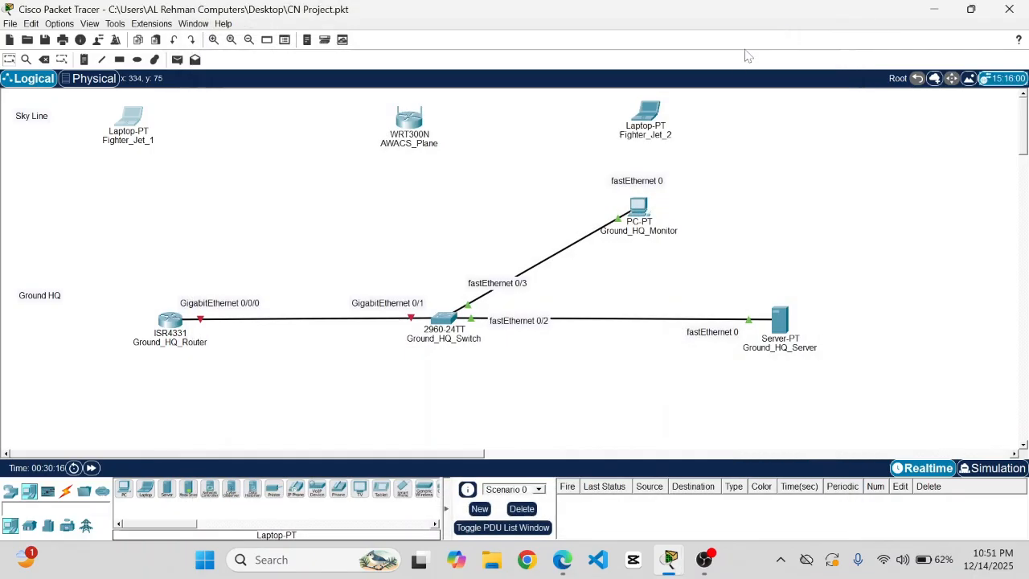
- Swap Fighter_Jet_2's Ethernet module for a WPC300N wireless card
{"action": "left_click", "coordinate": [648, 117]}
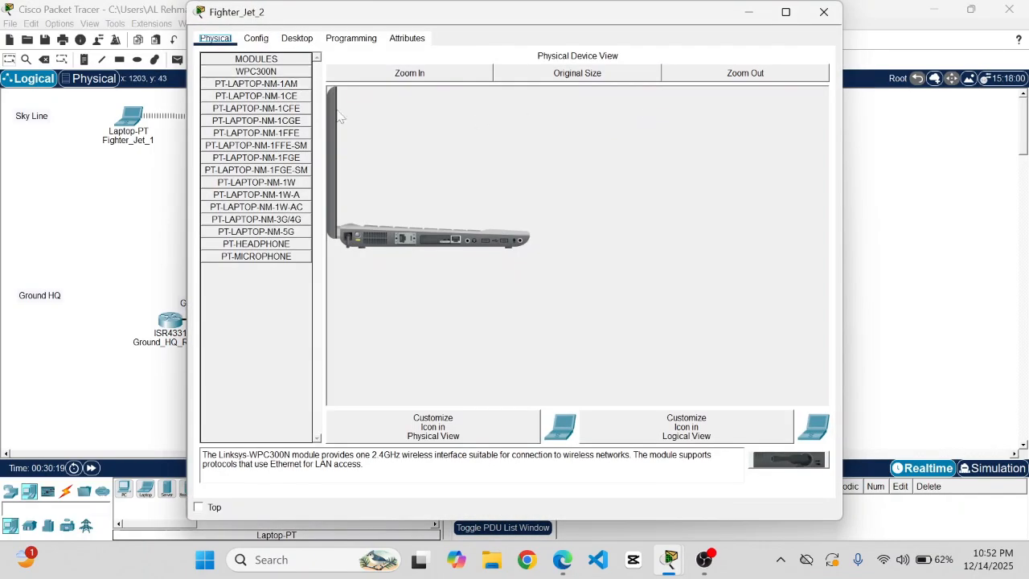
{"action": "left_click", "coordinate": [406, 74]}
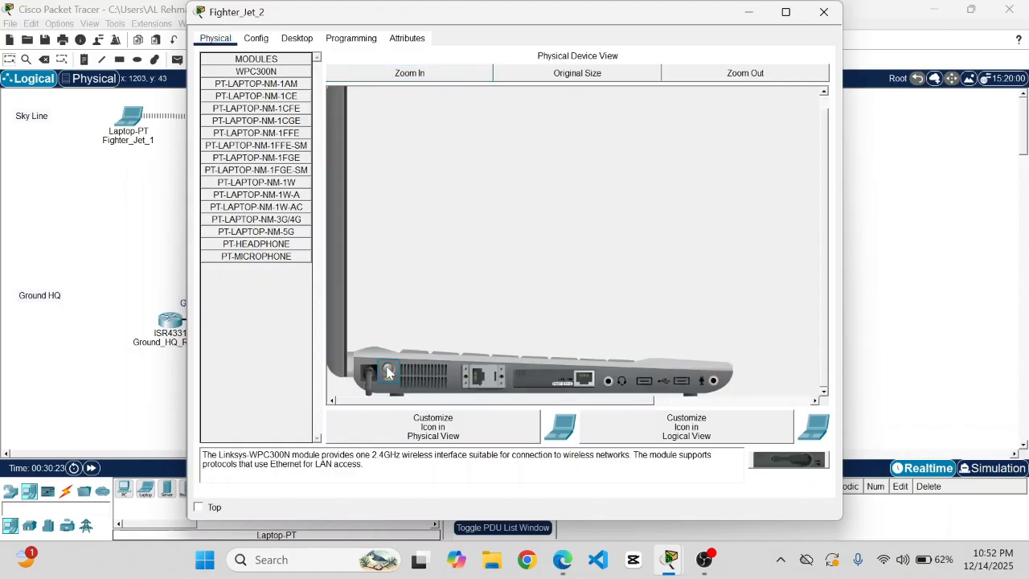
{"action": "left_click_drag", "start_coordinate": [589, 383], "coordinate": [182, 321]}
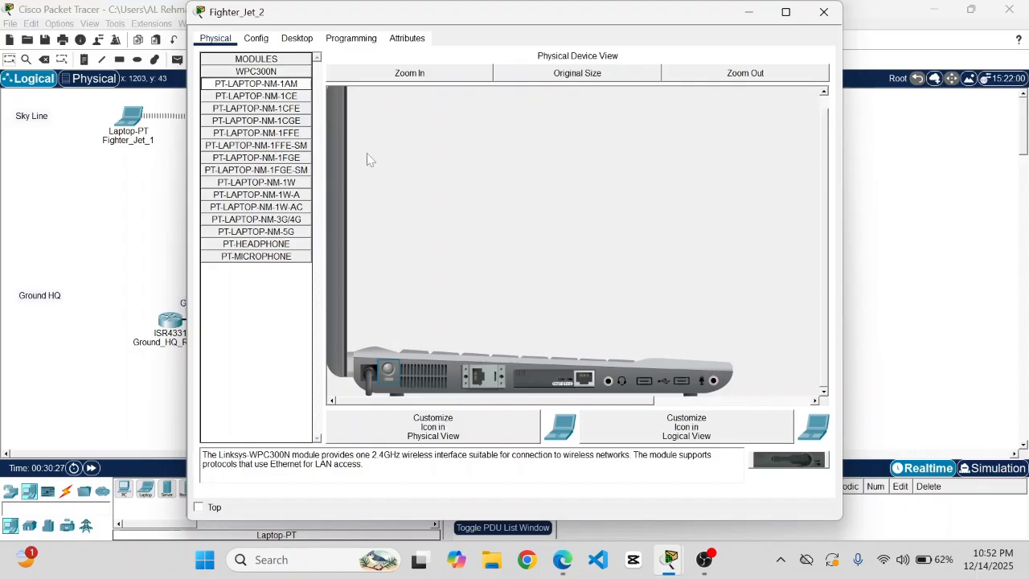
{"action": "left_click_drag", "start_coordinate": [585, 384], "coordinate": [257, 317]}
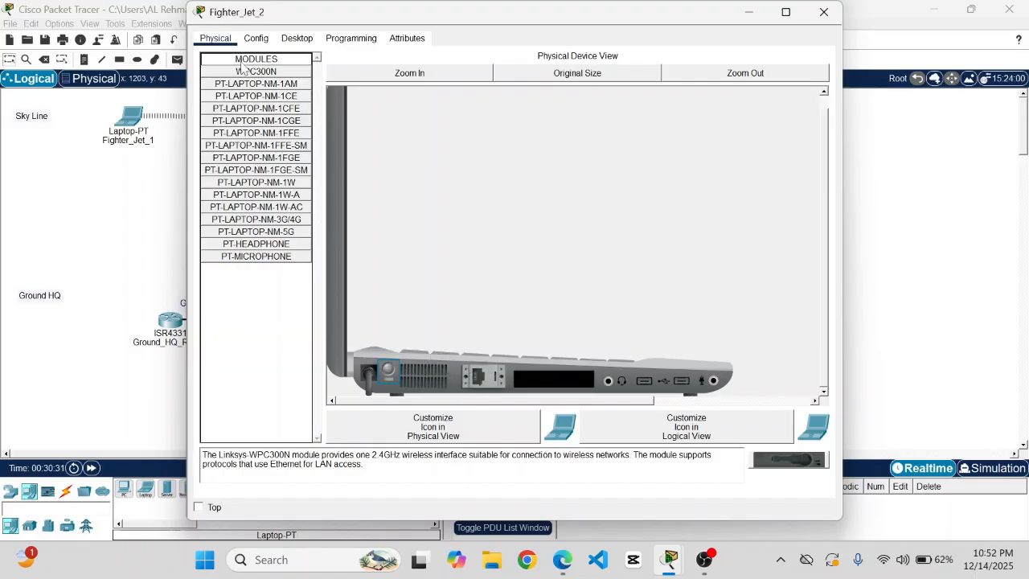
{"action": "left_click_drag", "start_coordinate": [248, 78], "coordinate": [559, 378]}
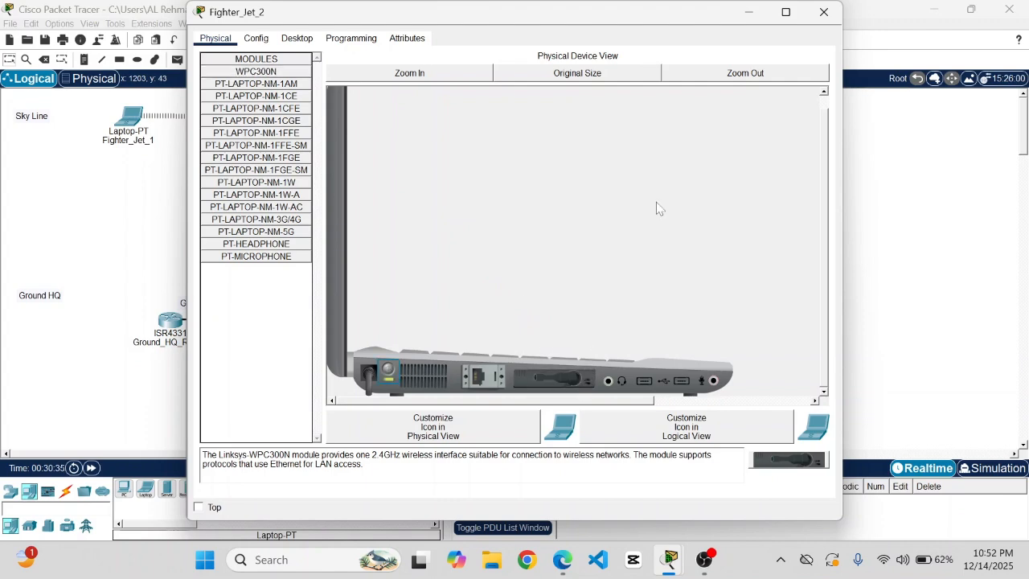
{"action": "left_click", "coordinate": [825, 12]}
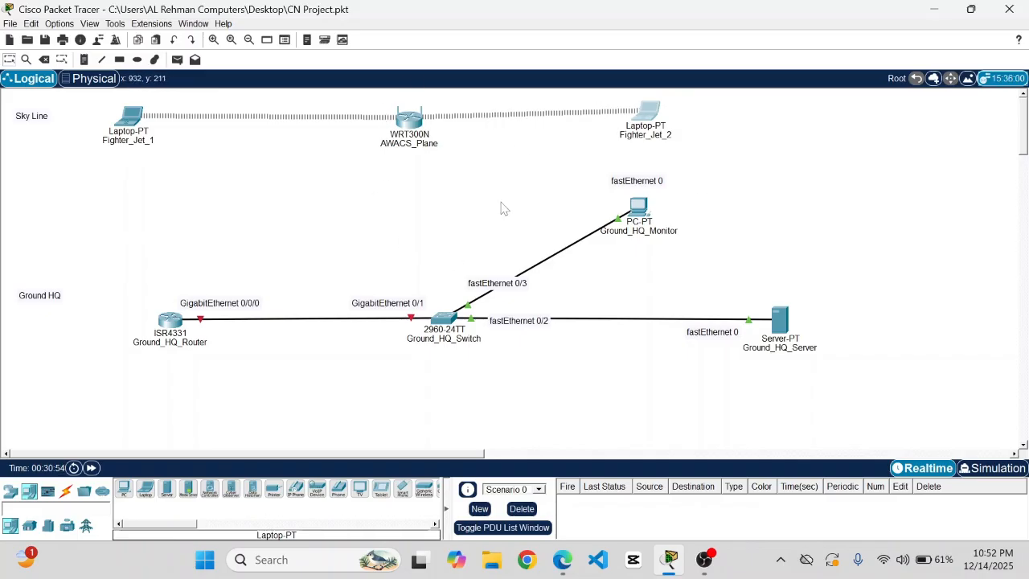
- Save the project with both fighter laptops now wireless
{"action": "key", "text": "ctrl+s"}
- Enter 192.168.1.2 as Ground_HQ_Monitor's IPv4 address in its IP Configuration
{"action": "mouse_move", "coordinate": [637, 217]}
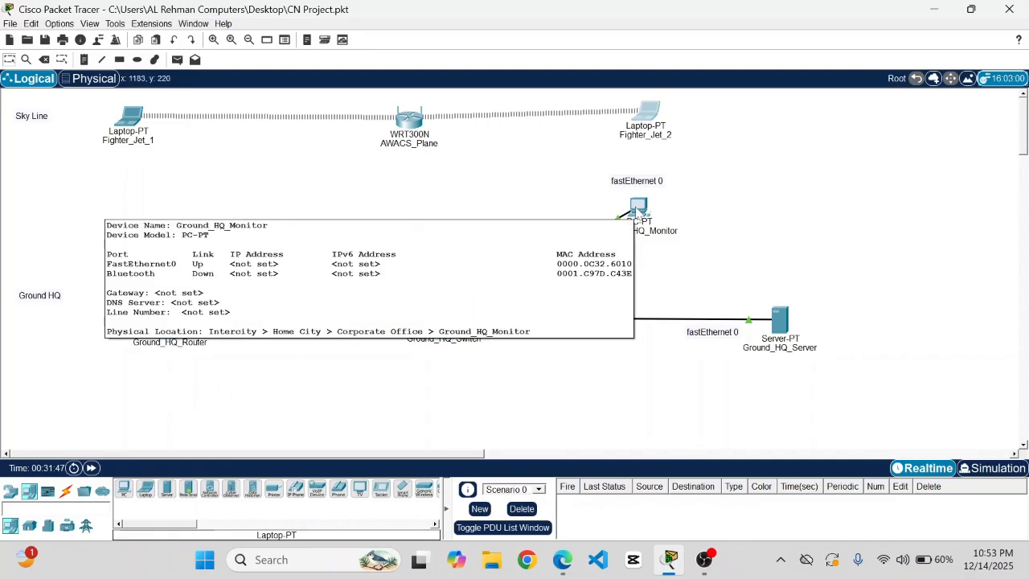
{"action": "left_click", "coordinate": [637, 209]}
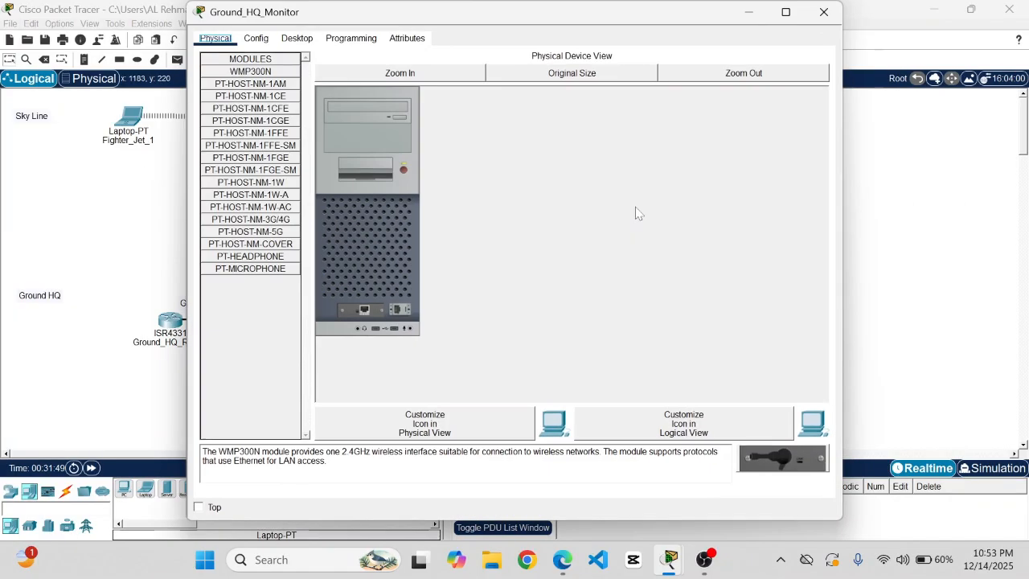
{"action": "left_click", "coordinate": [296, 38]}
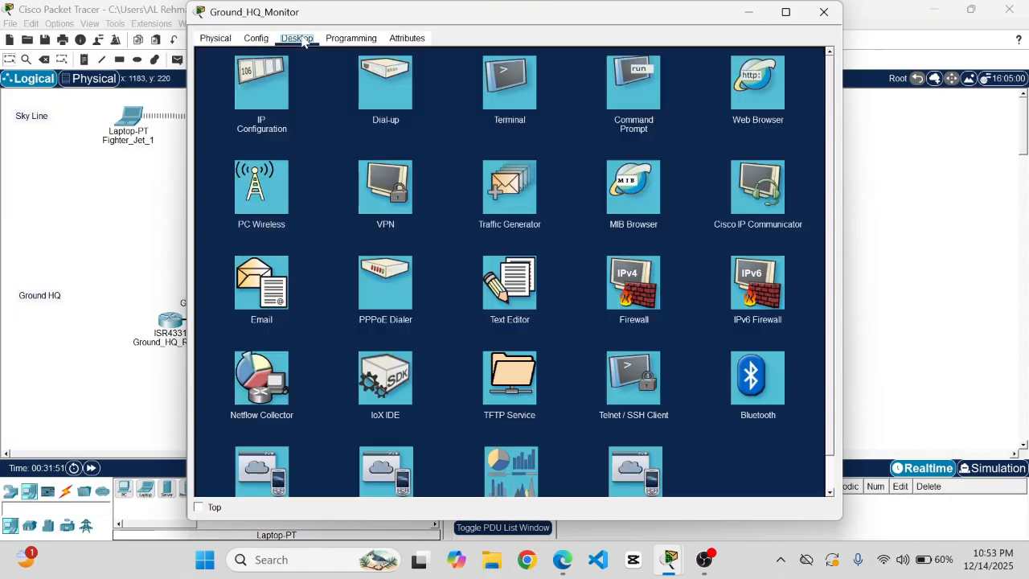
{"action": "left_click", "coordinate": [272, 84]}
{"action": "left_click", "coordinate": [475, 145]}
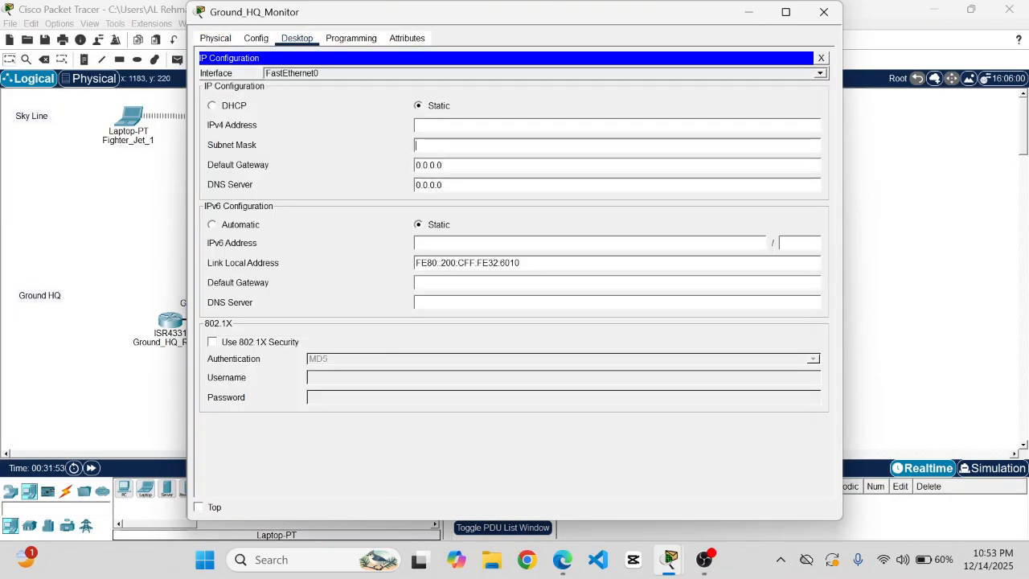
{"action": "type", "text": "192.168.1"}
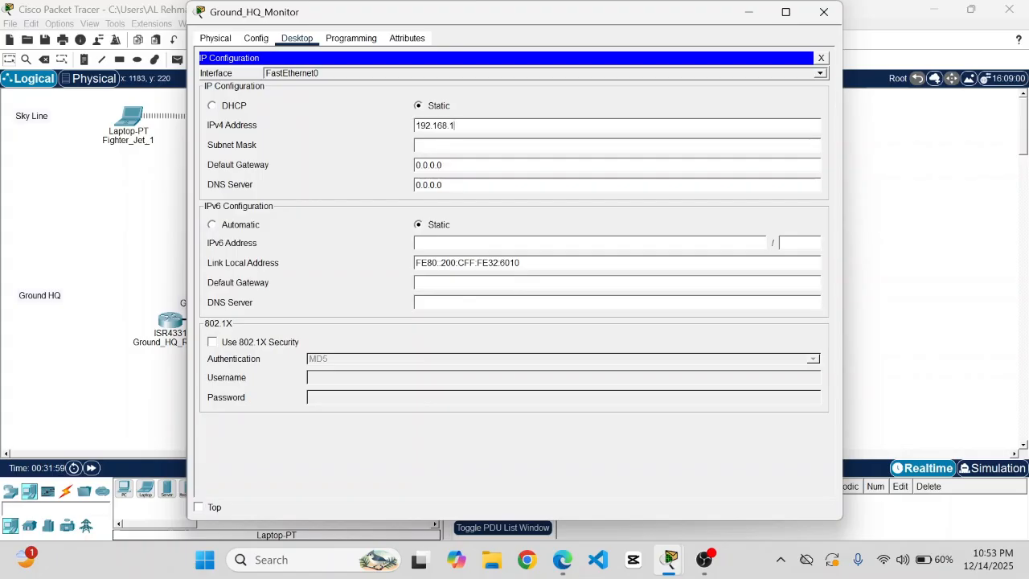
{"action": "type", "text": ".2"}
{"action": "left_click", "coordinate": [824, 13]}
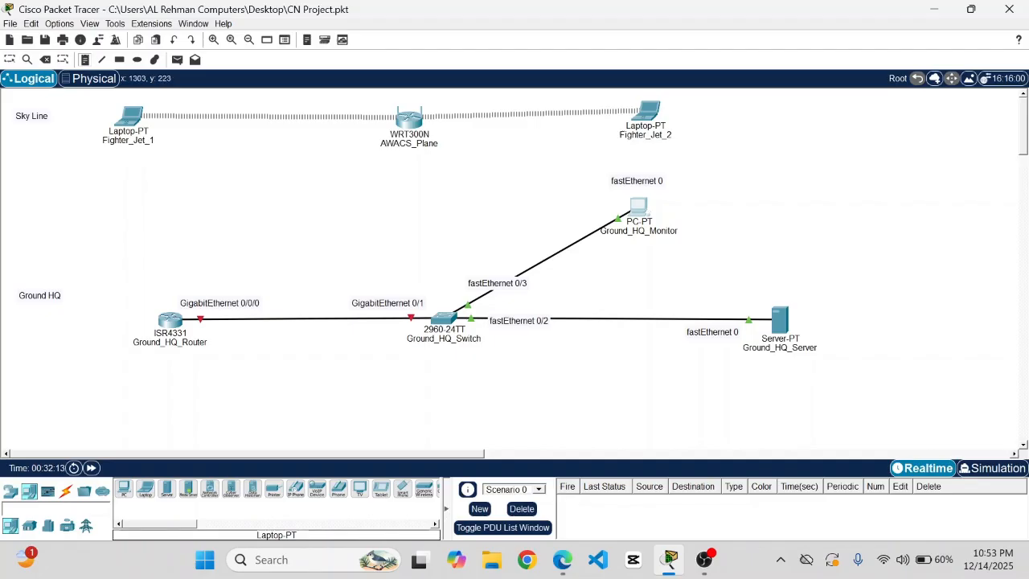
- Place a 192.168.1.2 note beside Ground_HQ_Monitor, nudge it into position, and save
{"action": "left_click", "coordinate": [698, 208]}
{"action": "type", "text": "192.168.1.2"}
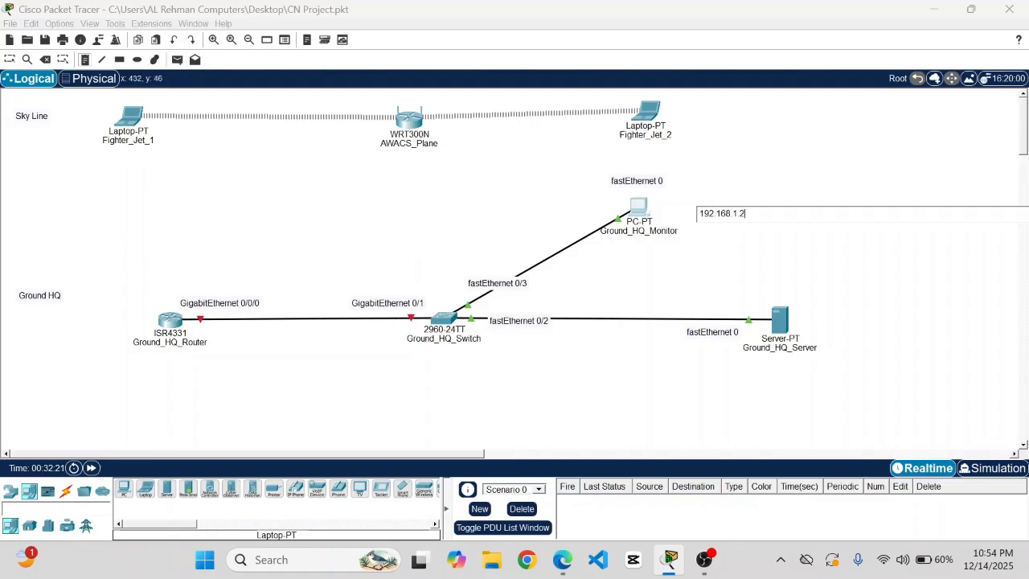
{"action": "left_click", "coordinate": [13, 60]}
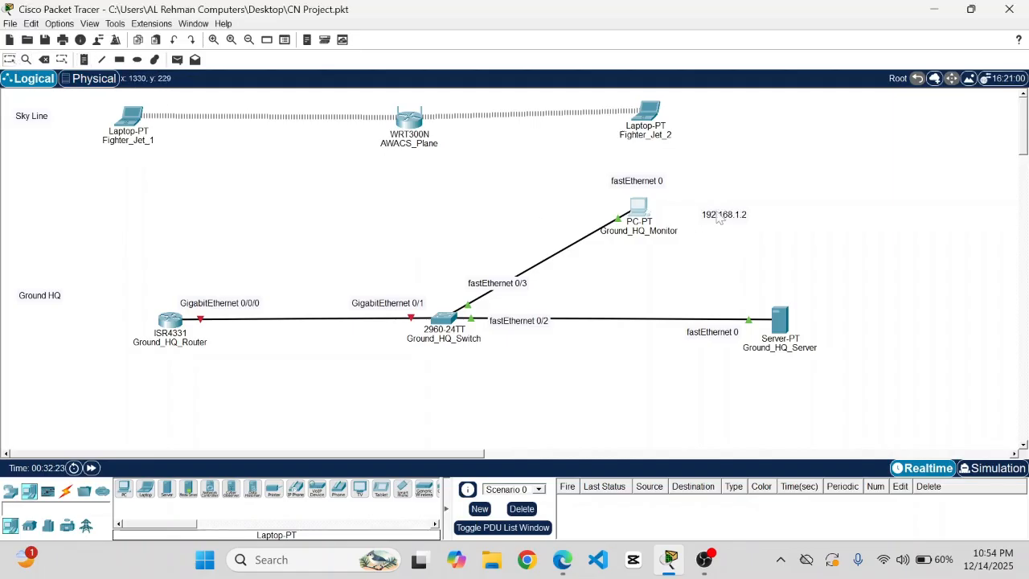
{"action": "left_click_drag", "start_coordinate": [727, 220], "coordinate": [695, 210]}
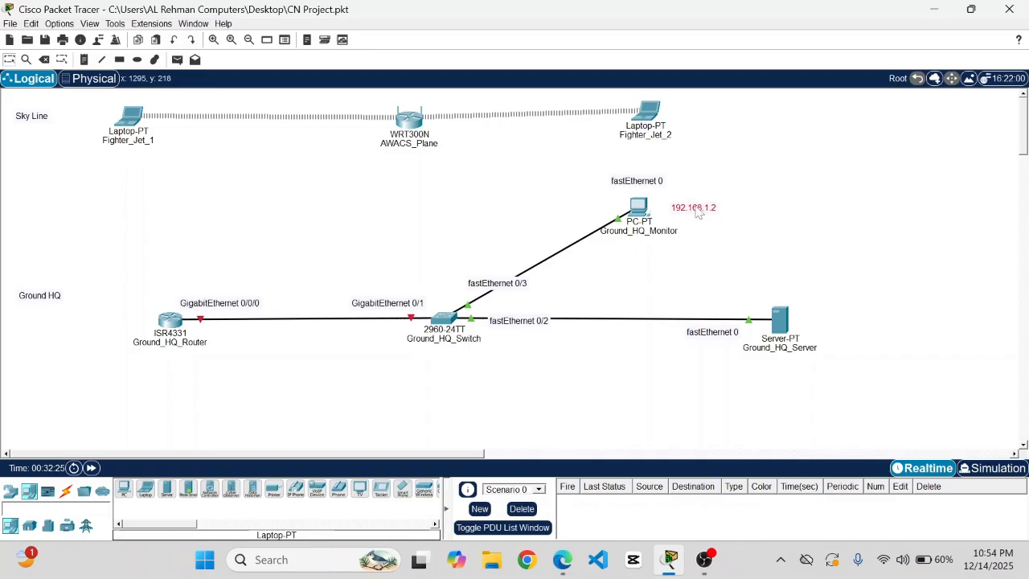
{"action": "left_click", "coordinate": [723, 235]}
{"action": "key", "text": "ctrl+s"}
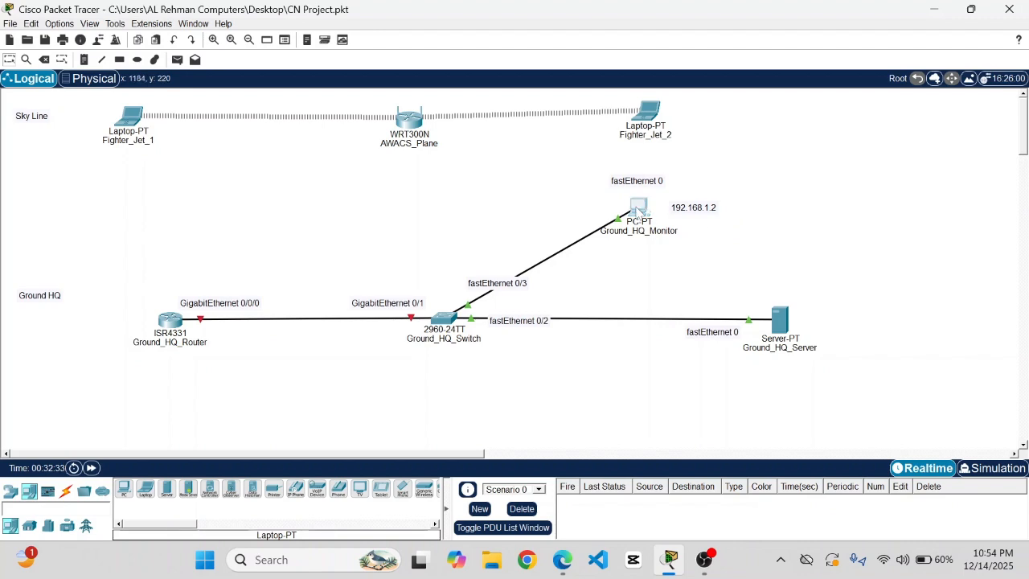
- Replace Ground_HQ_Monitor's default gateway with 192.168.1.1 in IP Configuration
{"action": "left_click", "coordinate": [637, 211]}
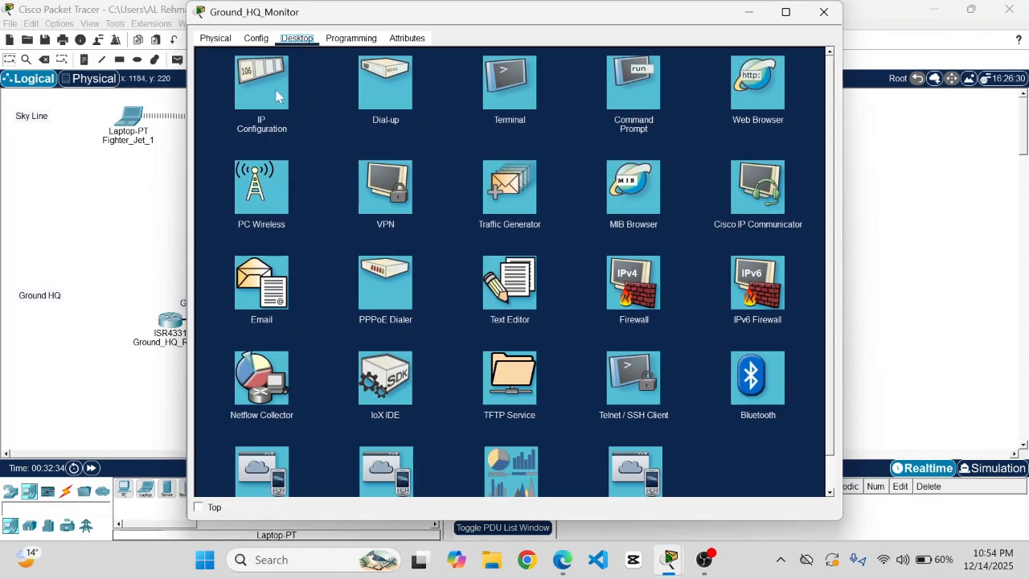
{"action": "left_click", "coordinate": [276, 96]}
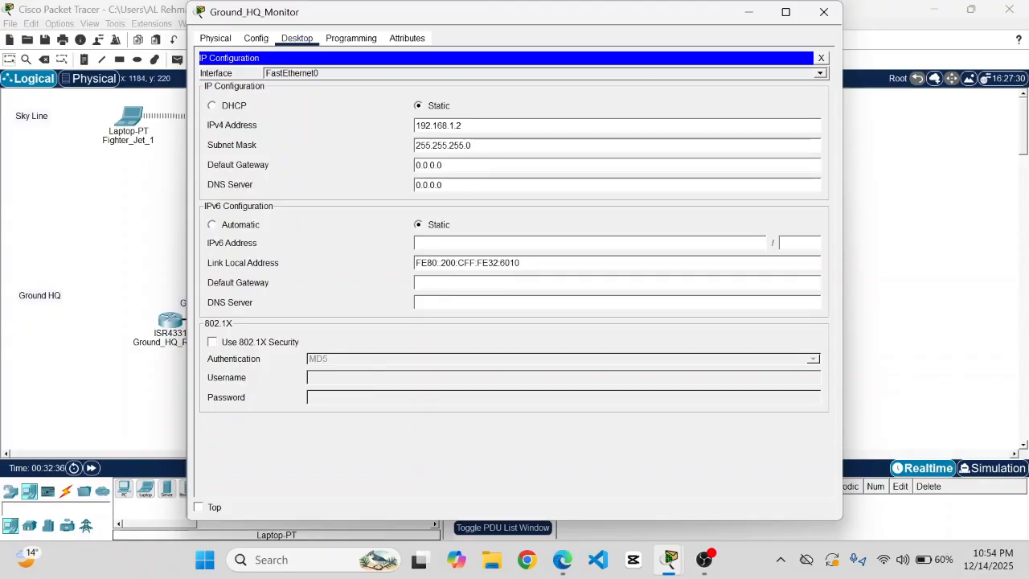
{"action": "key", "text": "BackSpace"}
{"action": "key", "text": "BackSpace"}
{"action": "key", "text": "BackSpace"}
{"action": "type", "text": "192.168.1"}
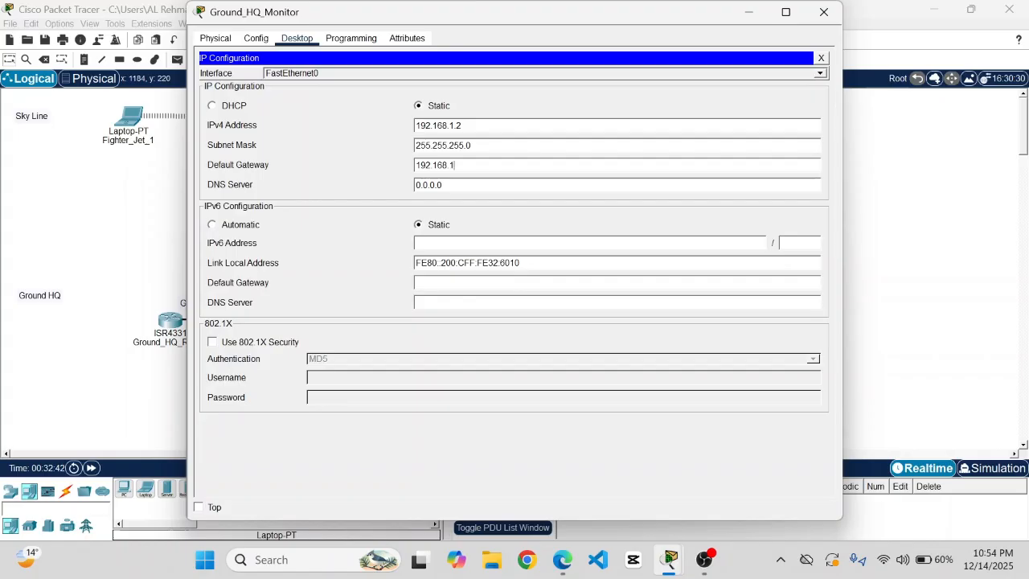
{"action": "type", "text": ".1"}
{"action": "left_click", "coordinate": [824, 12]}
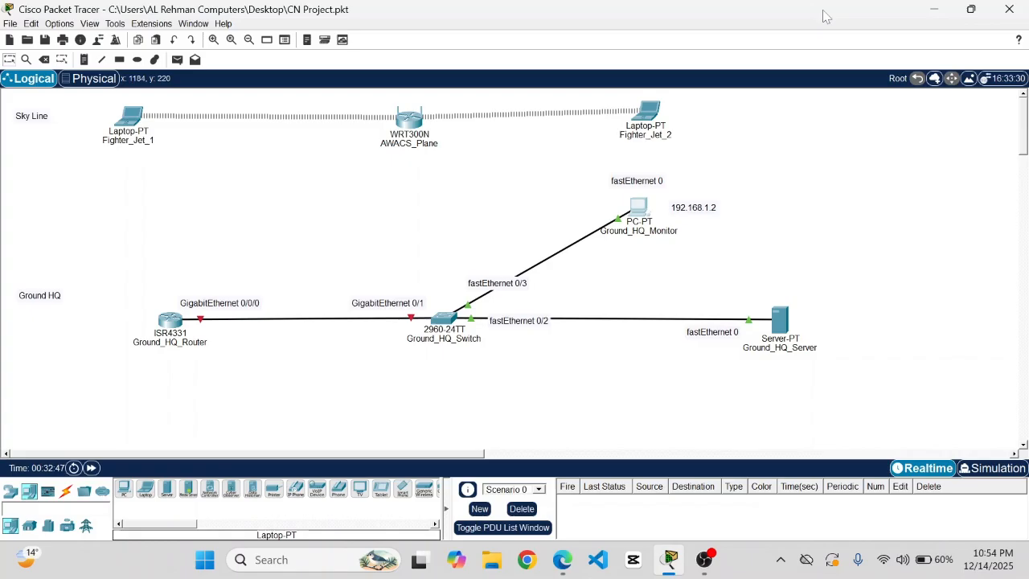
- Save the project and open the Ground_HQ_Server device window
{"action": "key", "text": "ctrl+s"}
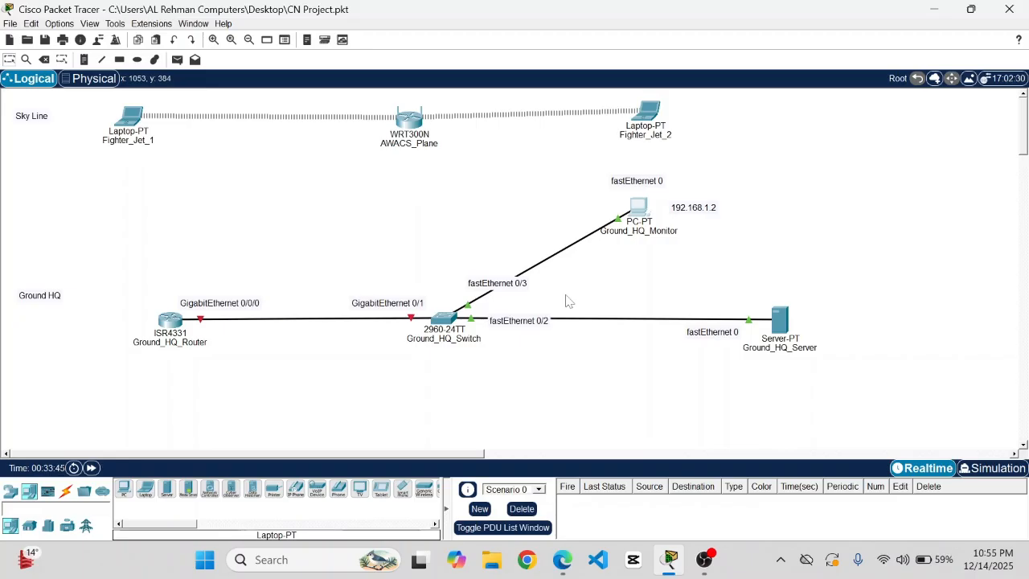
{"action": "left_click", "coordinate": [776, 324]}
- Give Ground_HQ_Server IPv4 192.168.1.3, mask 255.255.255.0, and gateway 192.168.1.1
{"action": "left_click", "coordinate": [343, 39]}
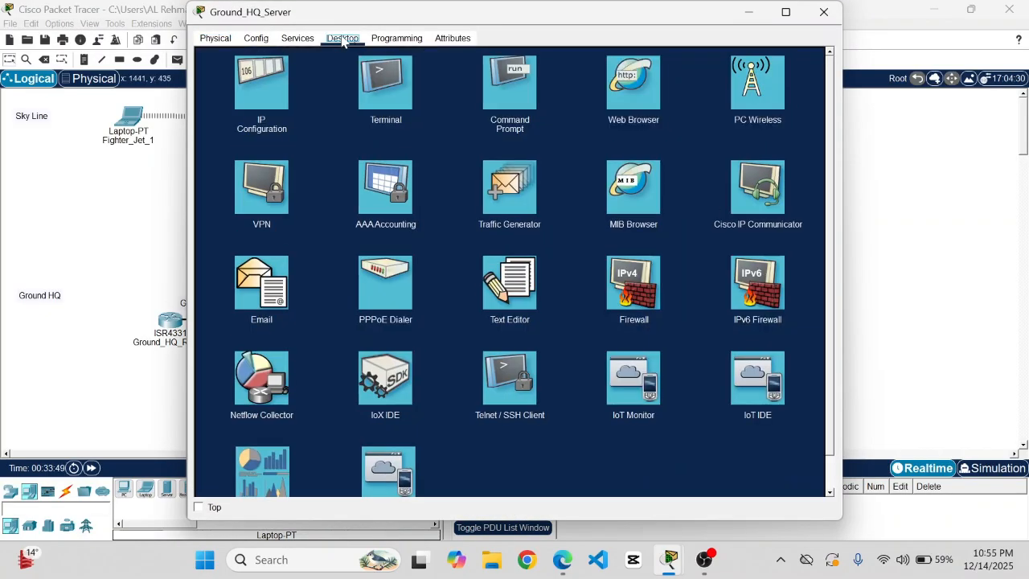
{"action": "left_click", "coordinate": [267, 86]}
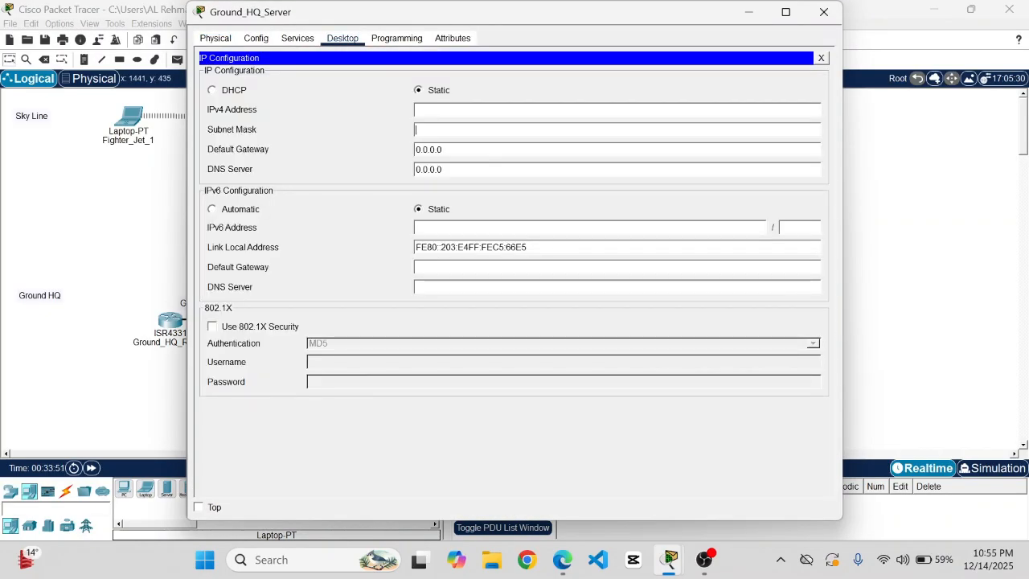
{"action": "type", "text": "1"}
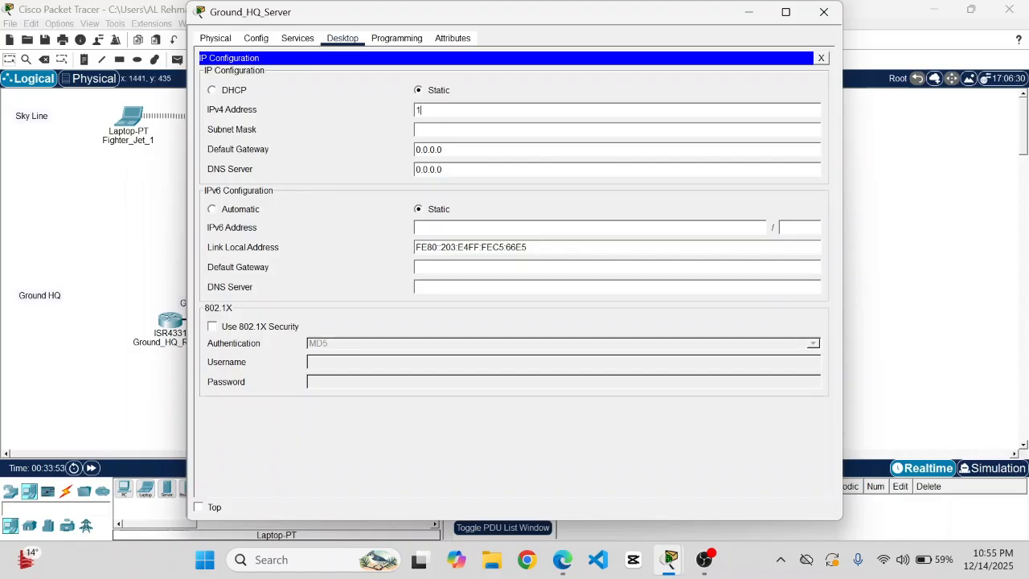
{"action": "type", "text": "92.168.1.3"}
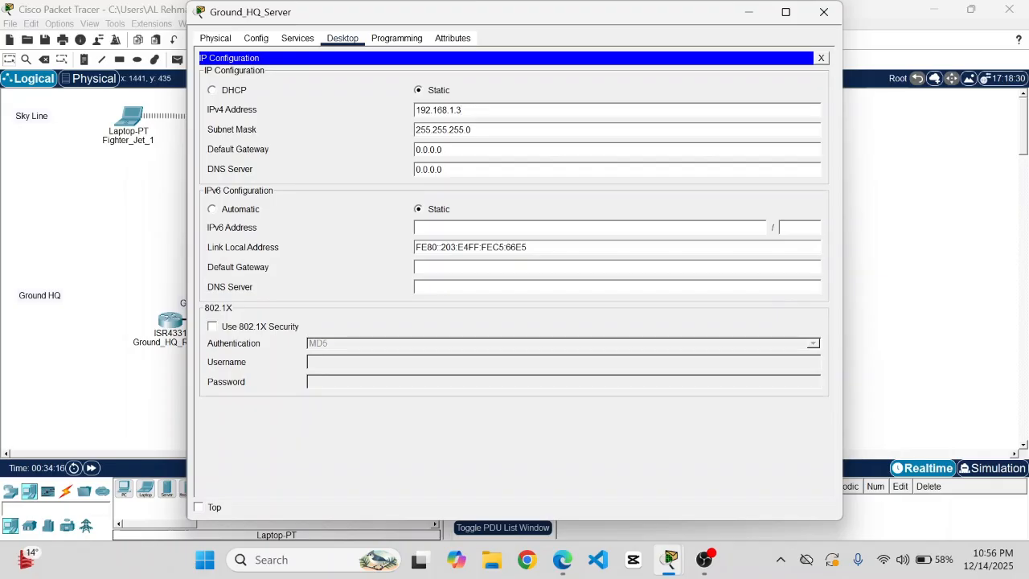
{"action": "key", "text": "BackSpace"}
{"action": "key", "text": "BackSpace"}
{"action": "key", "text": "BackSpace"}
{"action": "key", "text": "BackSpace"}
{"action": "key", "text": "BackSpace"}
{"action": "key", "text": "BackSpace"}
{"action": "key", "text": "BackSpace"}
{"action": "type", "text": "192.168.1.1"}
- Close the Ground_HQ_Server window and scroll the topology back to Ground_HQ_Router
{"action": "left_click", "coordinate": [833, 12]}
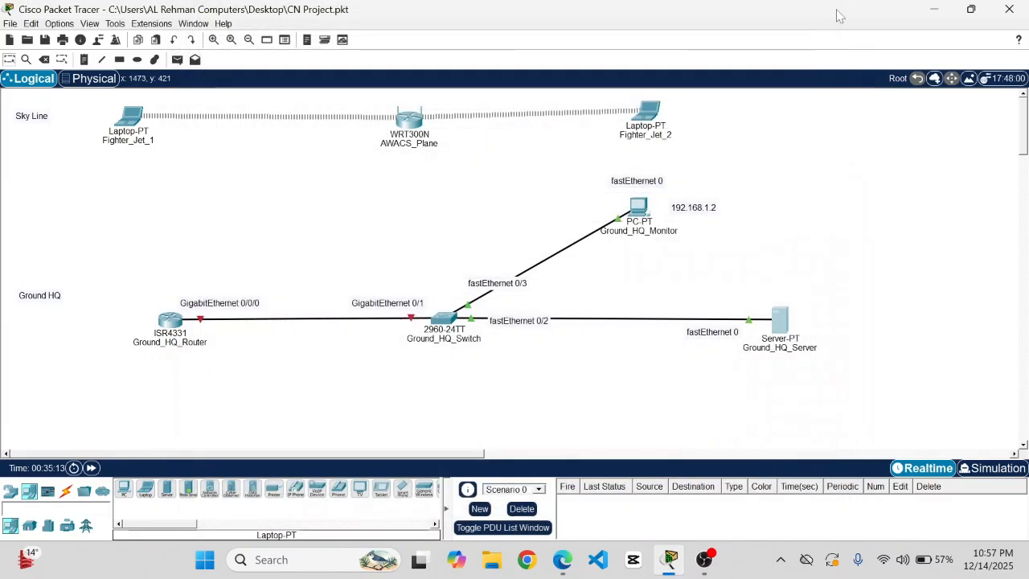
{"action": "scroll", "coordinate": [675, 262], "scroll_direction": "down", "scroll_amount": 1}
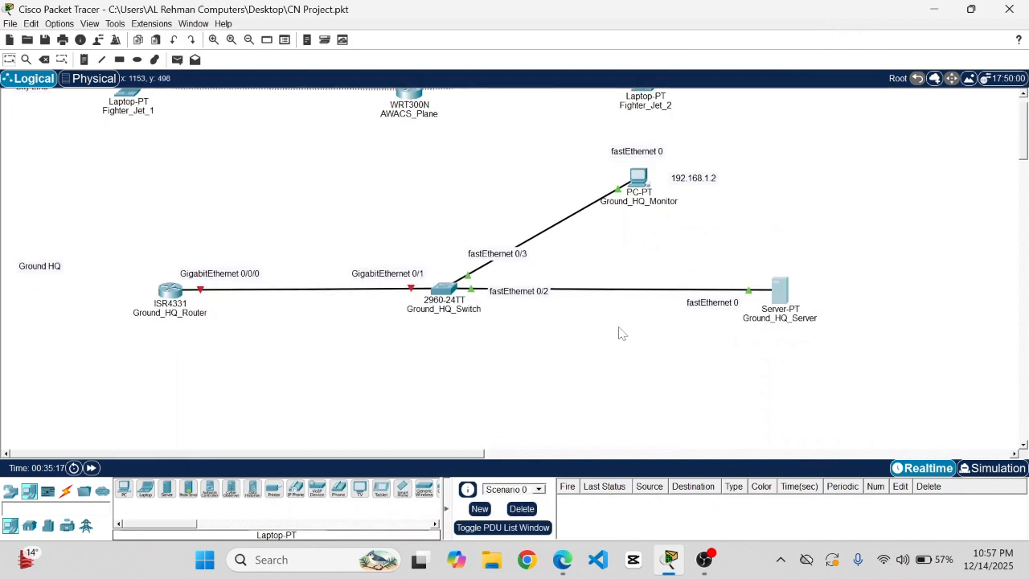
{"action": "scroll", "coordinate": [622, 334], "scroll_direction": "down", "scroll_amount": 1}
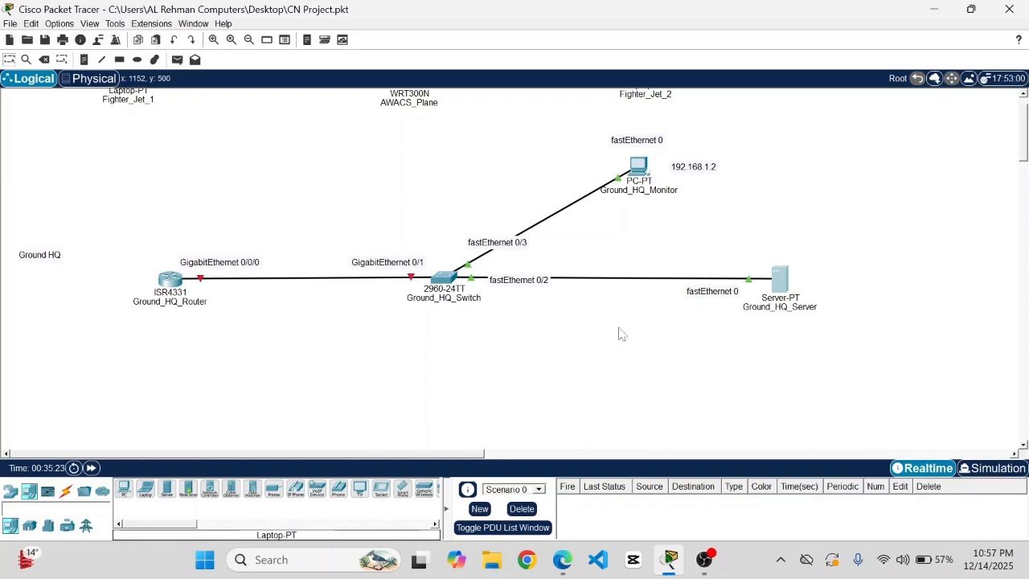
{"action": "scroll", "coordinate": [620, 333], "scroll_direction": "down", "scroll_amount": 1}
{"action": "scroll", "coordinate": [620, 333], "scroll_direction": "up", "scroll_amount": 4}
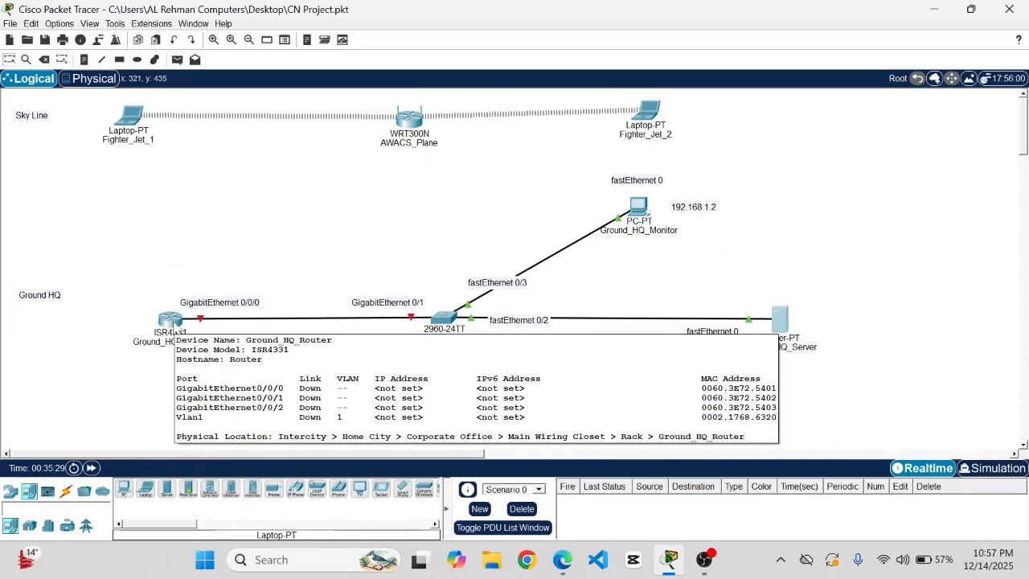
- Browse Ground_HQ_Router's Physical, CLI and Attributes tabs, then reopen it on the Config tab
{"action": "left_click", "coordinate": [172, 322]}
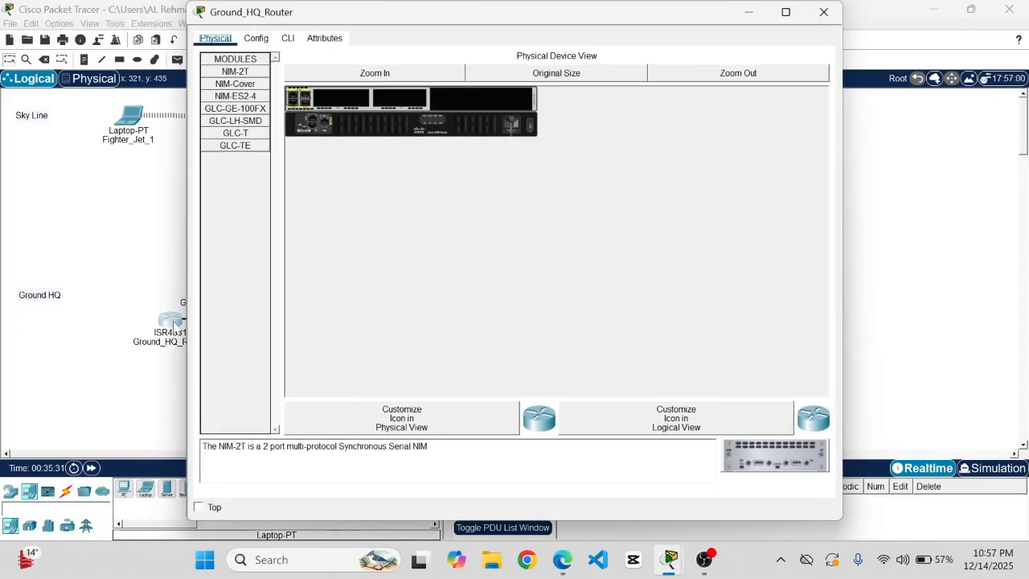
{"action": "left_click", "coordinate": [259, 42]}
{"action": "left_click", "coordinate": [287, 41]}
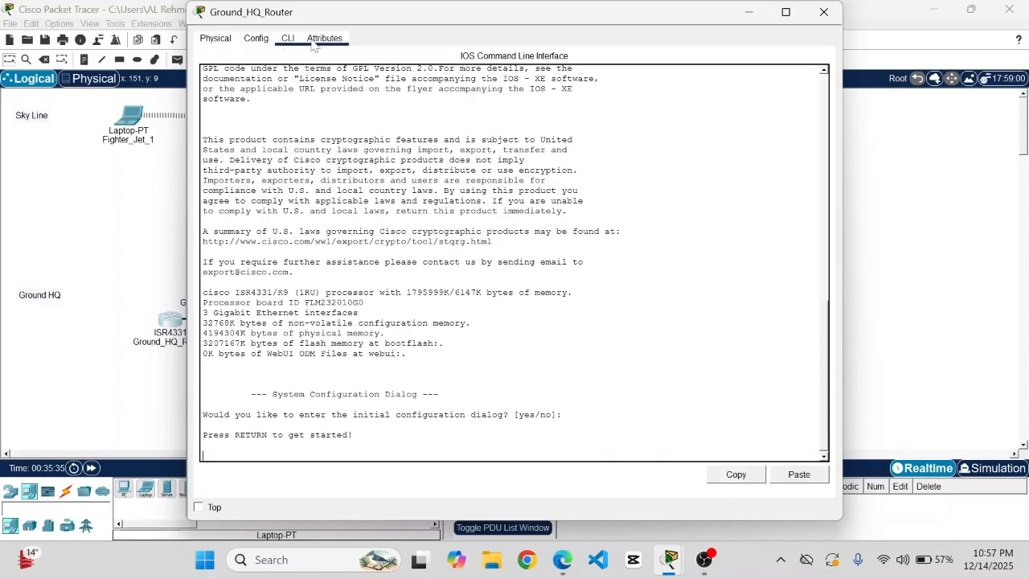
{"action": "left_click", "coordinate": [315, 42]}
{"action": "left_click", "coordinate": [288, 39]}
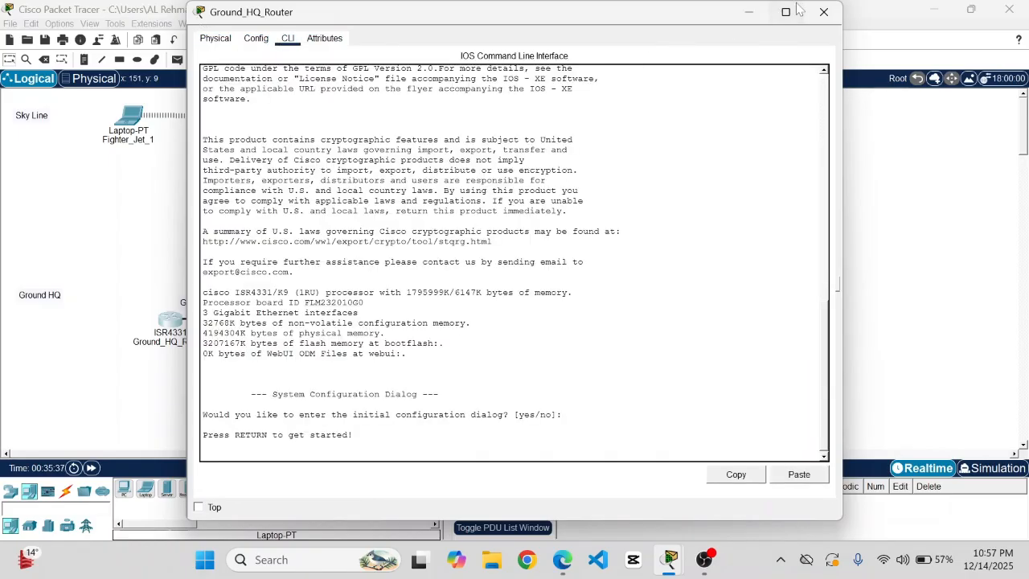
{"action": "left_click", "coordinate": [820, 13]}
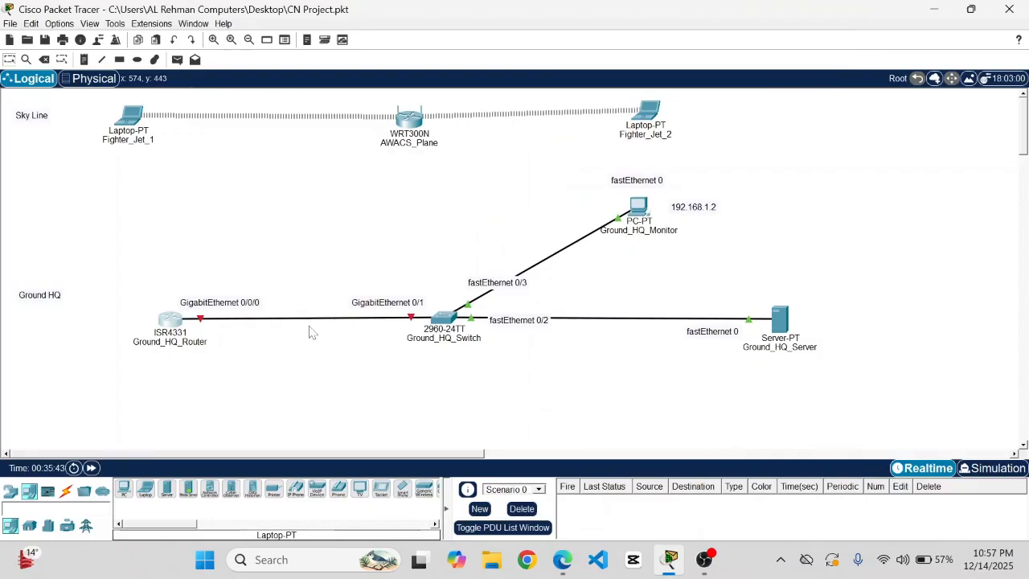
{"action": "left_click", "coordinate": [171, 322]}
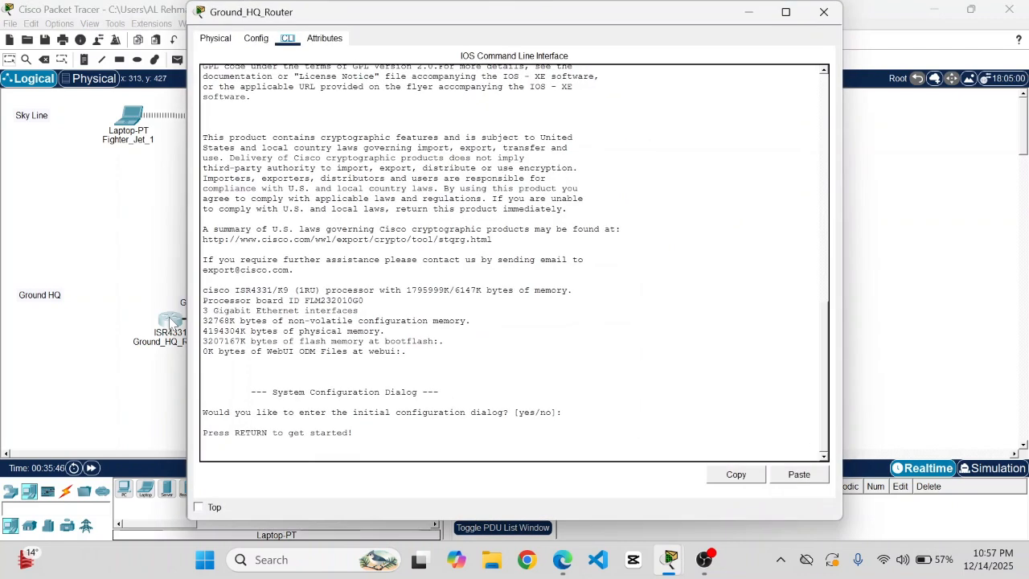
{"action": "left_click", "coordinate": [256, 38]}
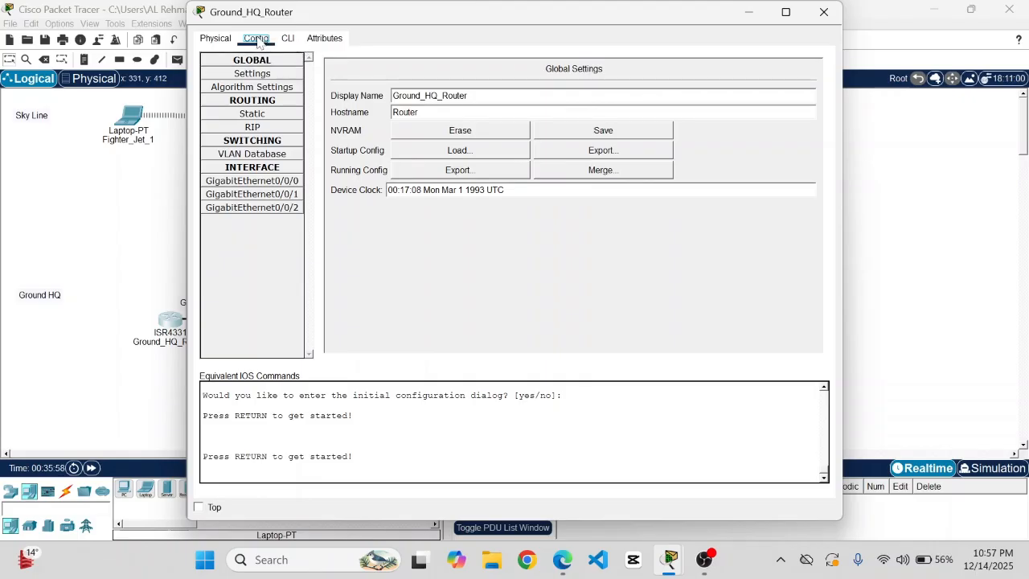
- Switch on GigabitEthernet0/0/0 with IP 192.168.1.1 and mask 255.255.255.0
{"action": "left_click", "coordinate": [252, 182]}
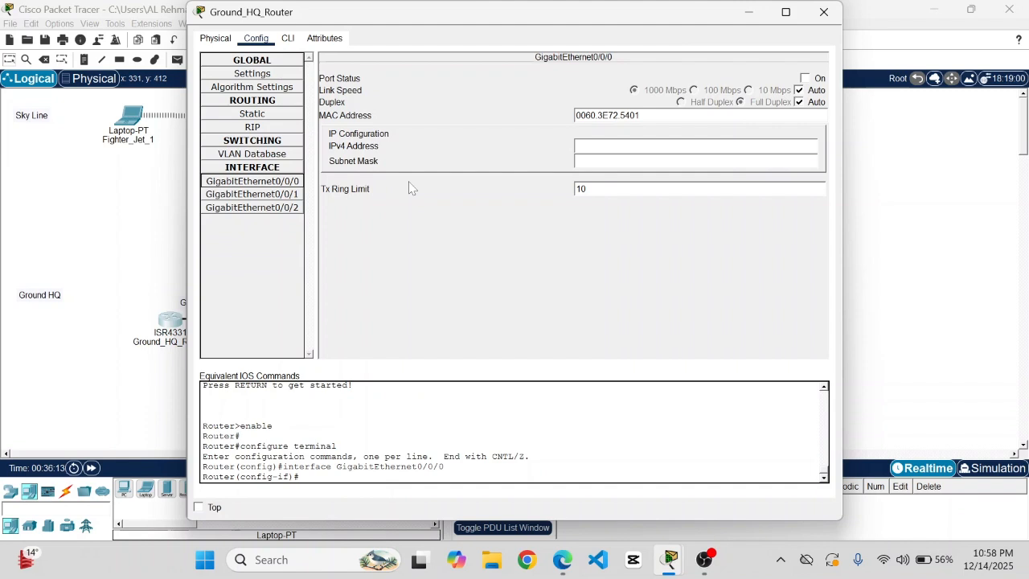
{"action": "left_click", "coordinate": [805, 79]}
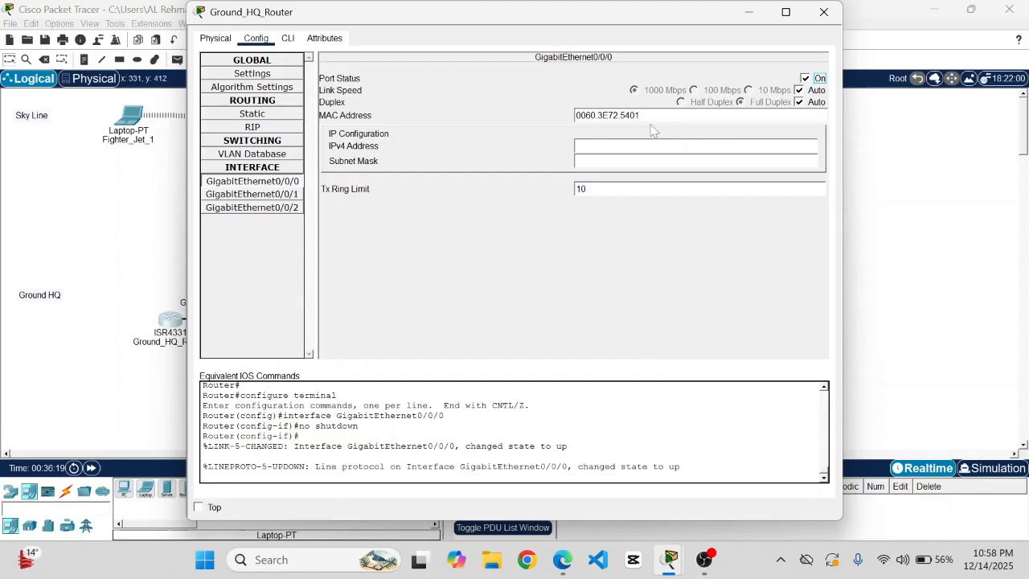
{"action": "left_click", "coordinate": [633, 146]}
{"action": "type", "text": "192.168.1.1"}
{"action": "left_click", "coordinate": [805, 79]}
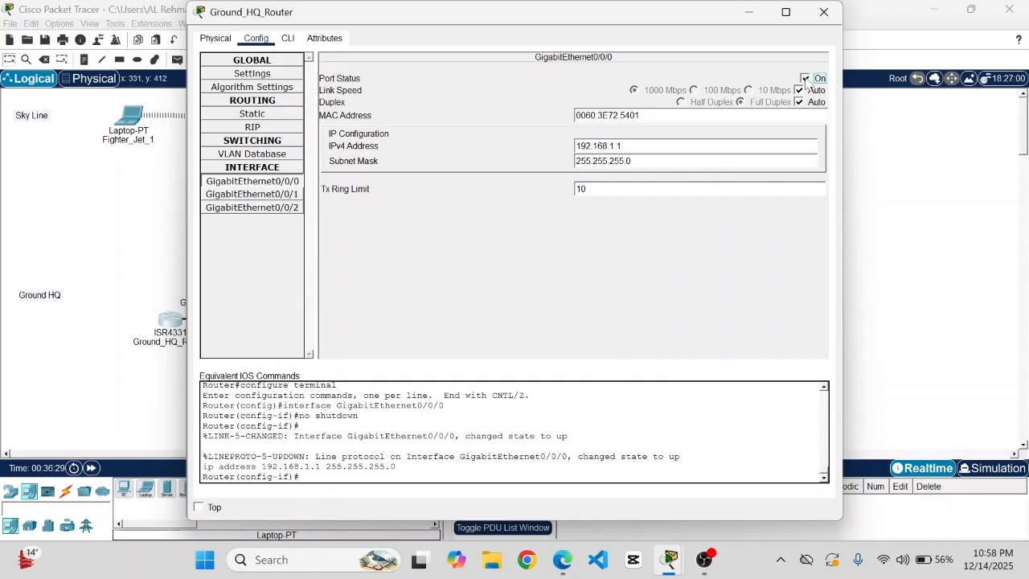
{"action": "left_click", "coordinate": [684, 221]}
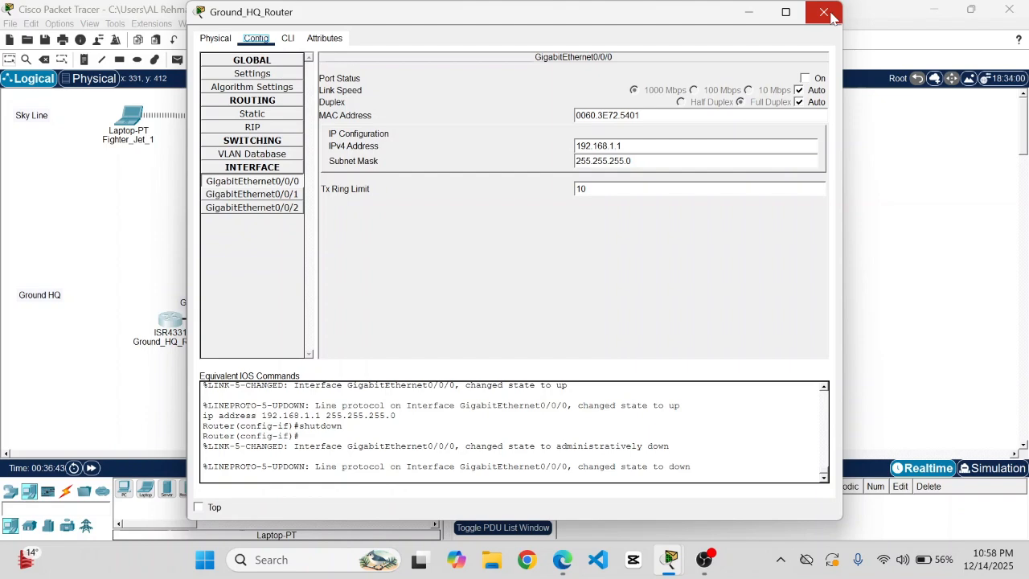
{"action": "left_click", "coordinate": [805, 78]}
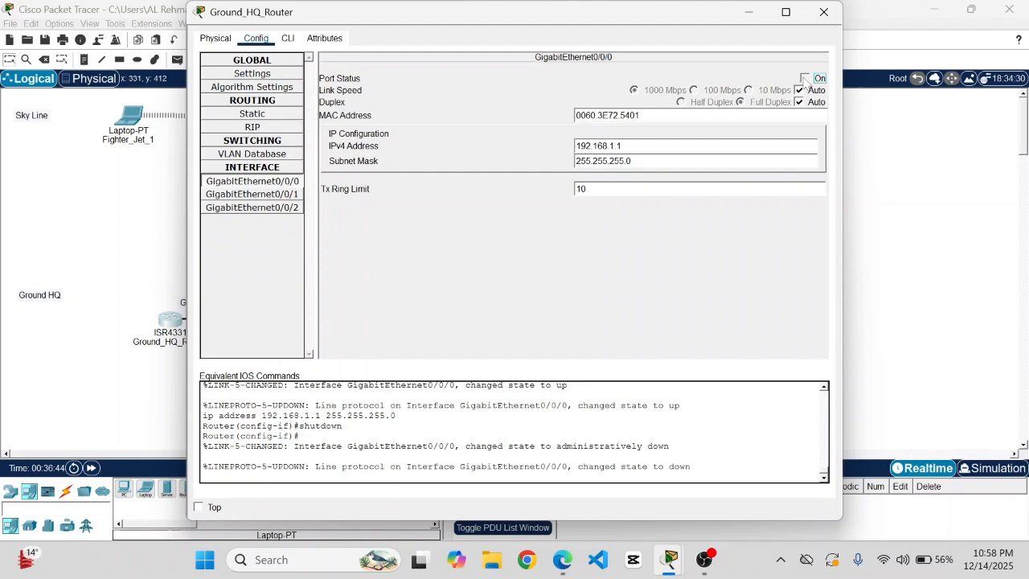
{"action": "left_click", "coordinate": [824, 11]}
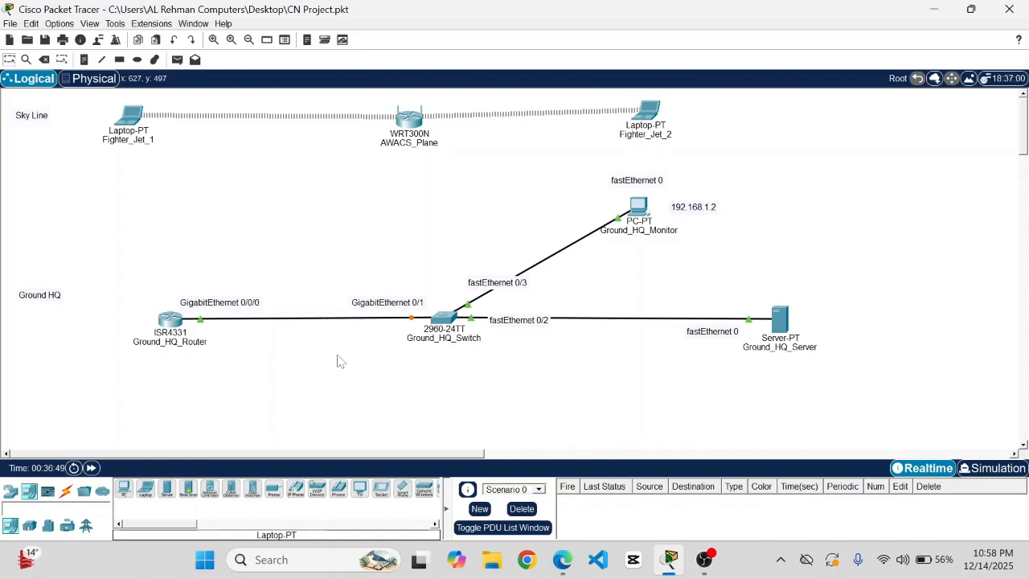
- Save, then replace the router–switch cable with one to switch port GigabitEthernet0/1
{"action": "key", "text": "ctrl+s"}
{"action": "left_click", "coordinate": [411, 318]}
{"action": "key", "text": "Delete"}
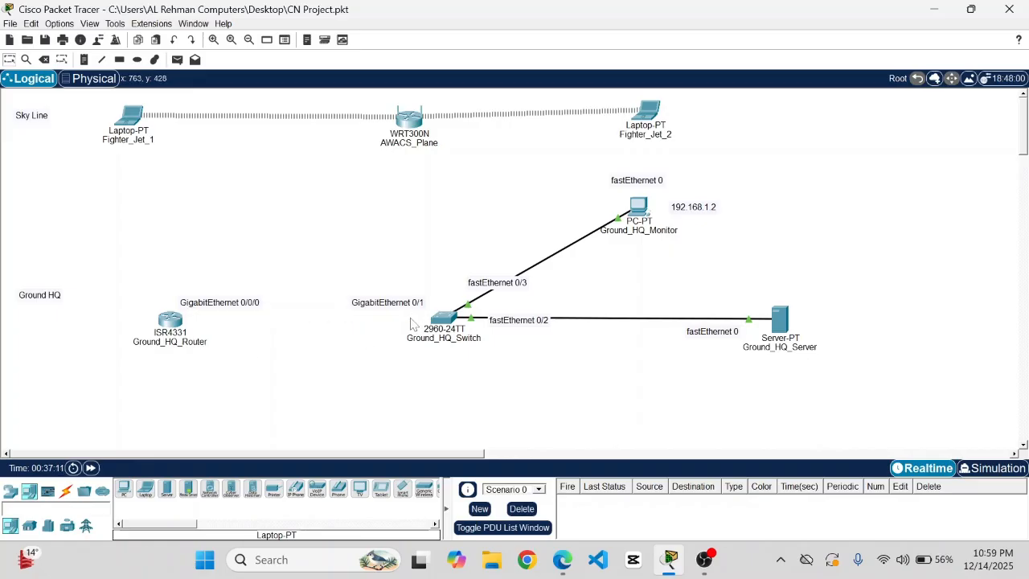
{"action": "left_click", "coordinate": [443, 319]}
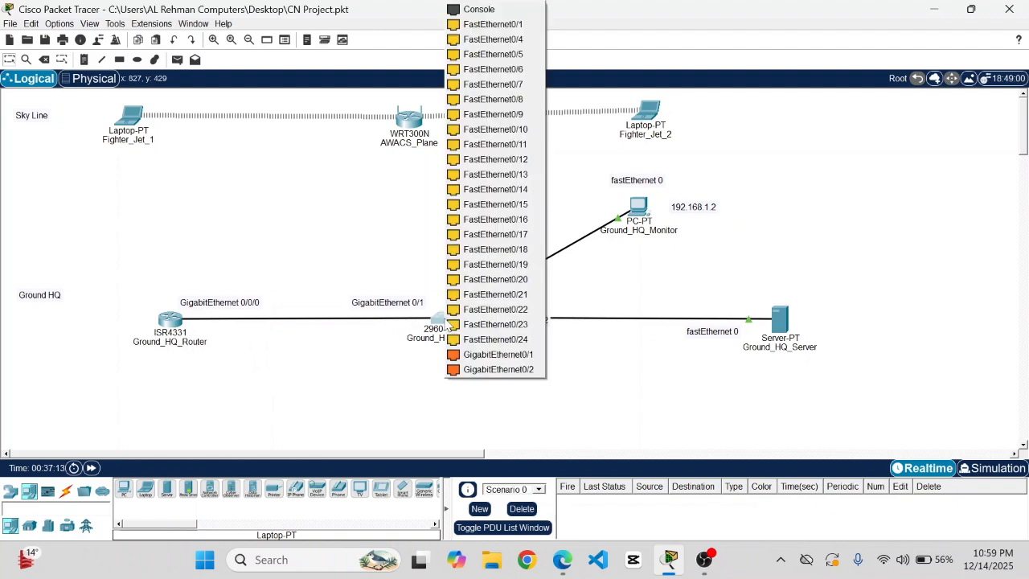
{"action": "left_click", "coordinate": [498, 355]}
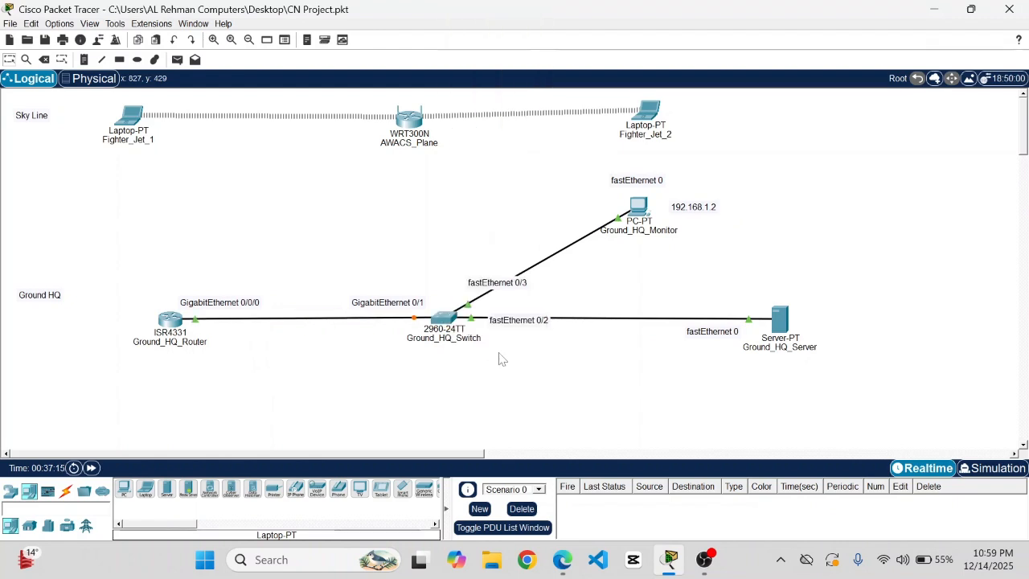
- Turn the router's GigabitEthernet0/0/0 port off and then back on
{"action": "left_click", "coordinate": [175, 320]}
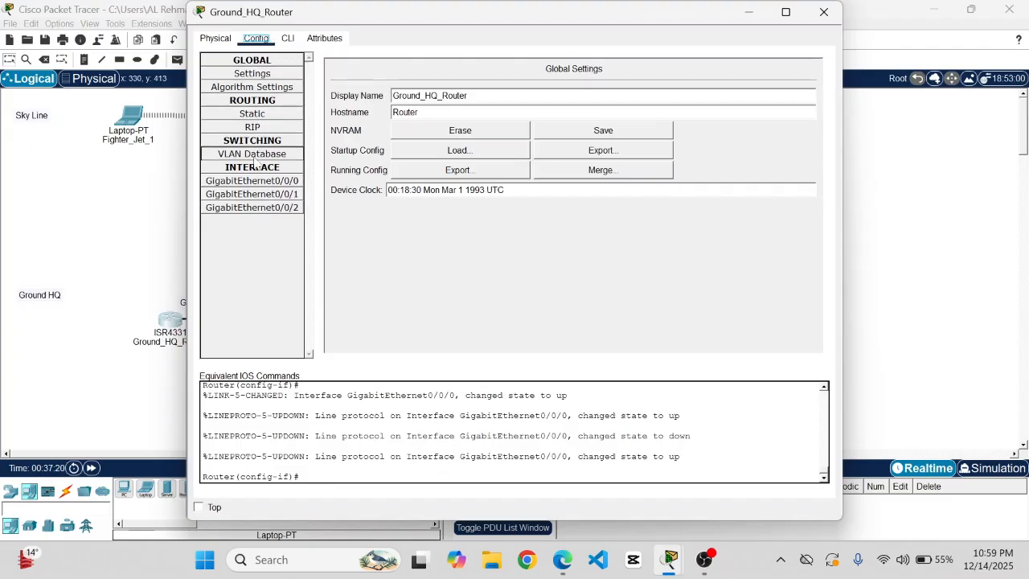
{"action": "left_click", "coordinate": [256, 185]}
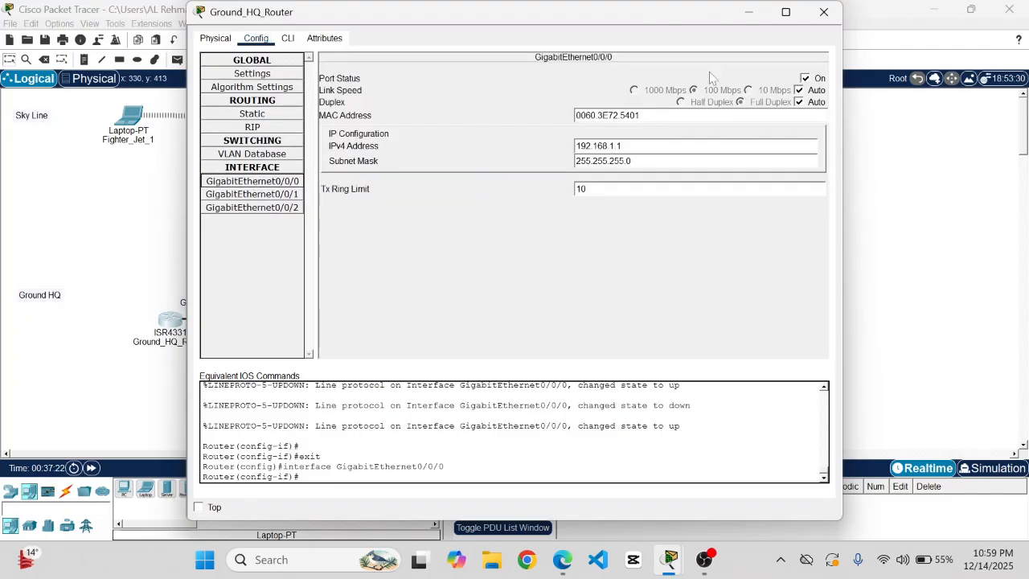
{"action": "left_click", "coordinate": [806, 78]}
{"action": "left_click", "coordinate": [823, 11]}
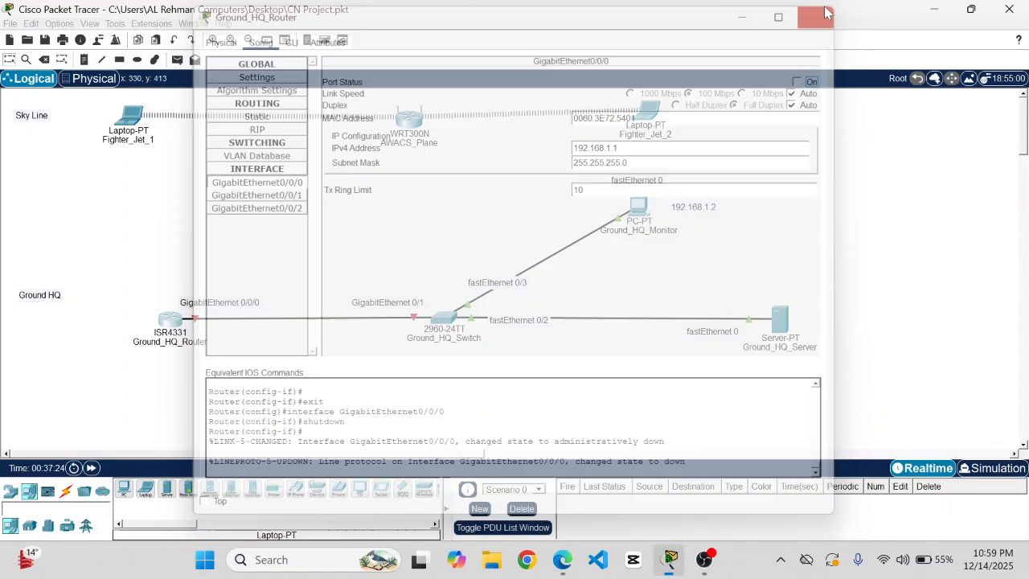
{"action": "left_click", "coordinate": [175, 320]}
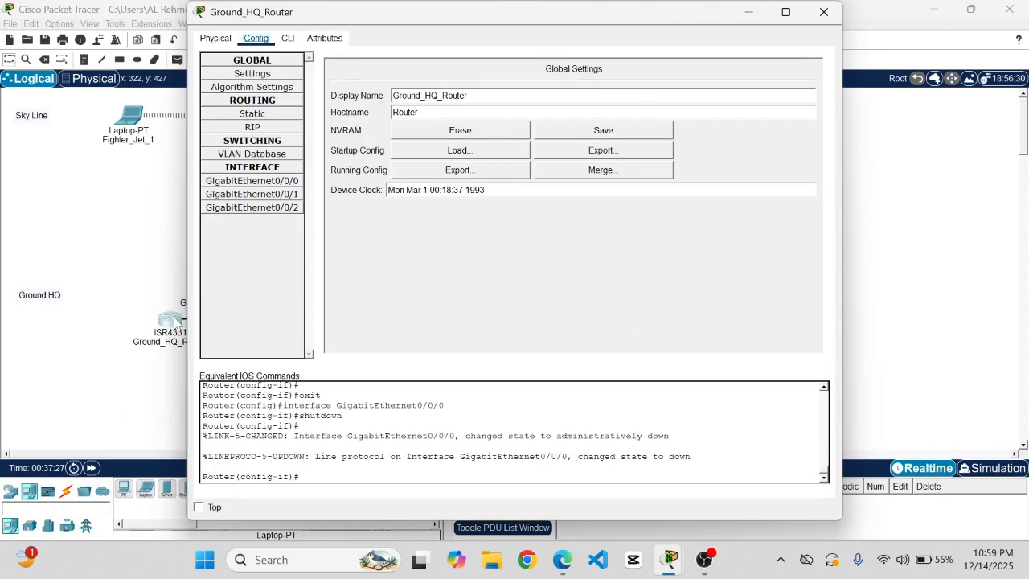
{"action": "left_click", "coordinate": [251, 181]}
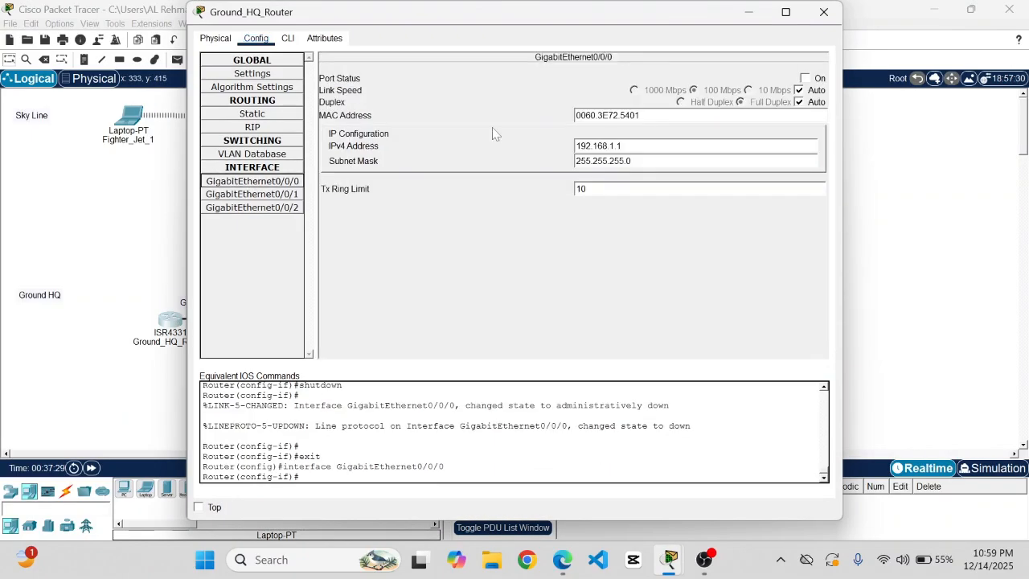
{"action": "left_click", "coordinate": [805, 78]}
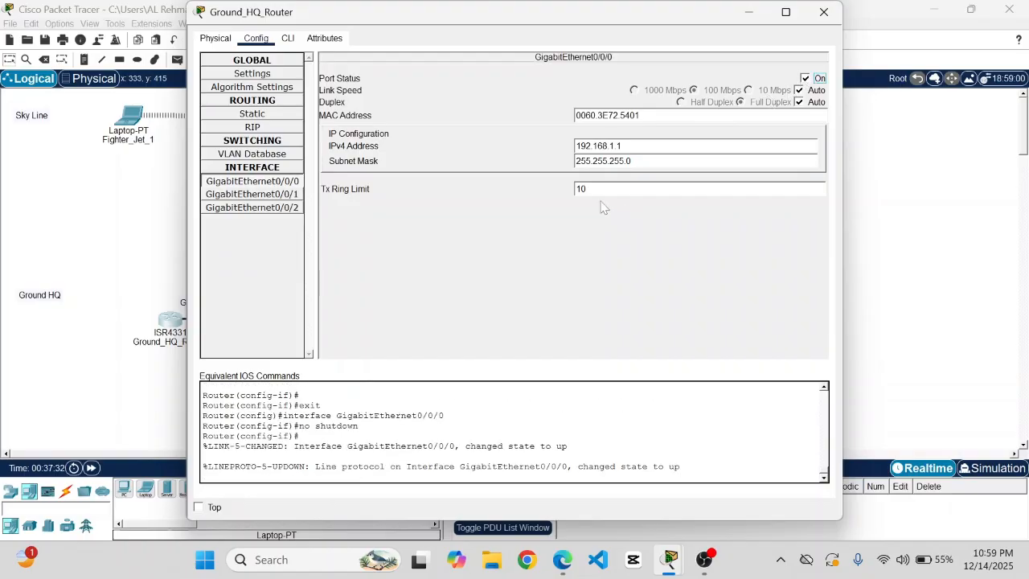
{"action": "left_click", "coordinate": [826, 14]}
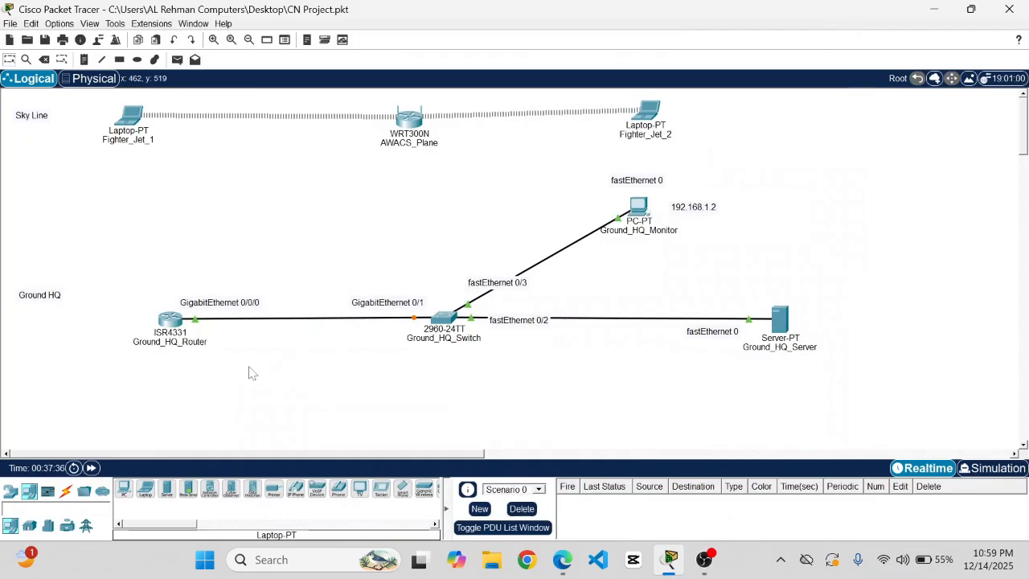
- Save the project and check the AWACS_Plane wireless links in the topology
{"action": "key", "text": "ctrl+s"}
{"action": "mouse_move", "coordinate": [416, 131]}
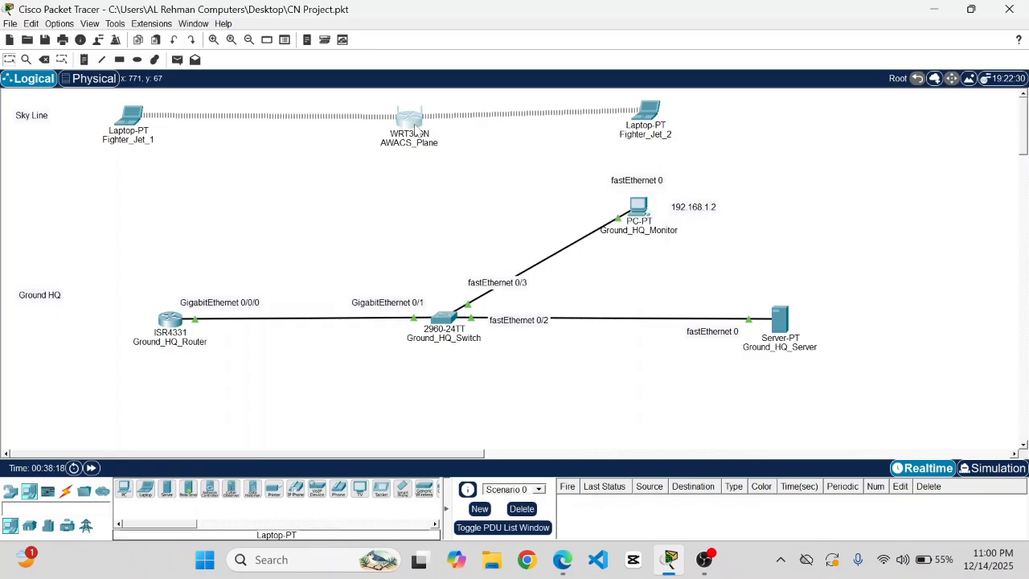
- Open AWACS_Plane's GUI page and scroll to the Network Setup router IP settings
{"action": "left_click", "coordinate": [417, 129]}
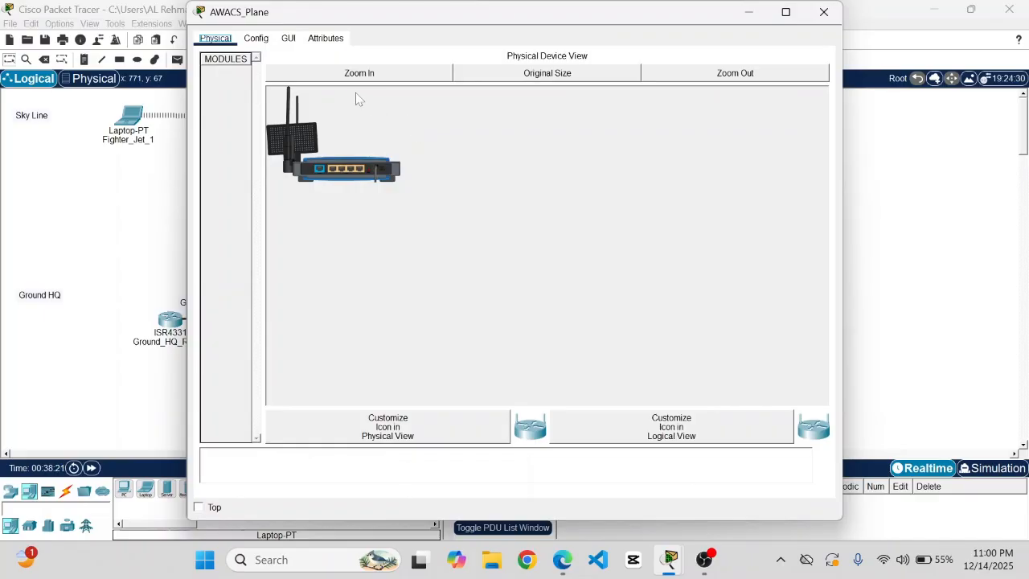
{"action": "left_click", "coordinate": [288, 40]}
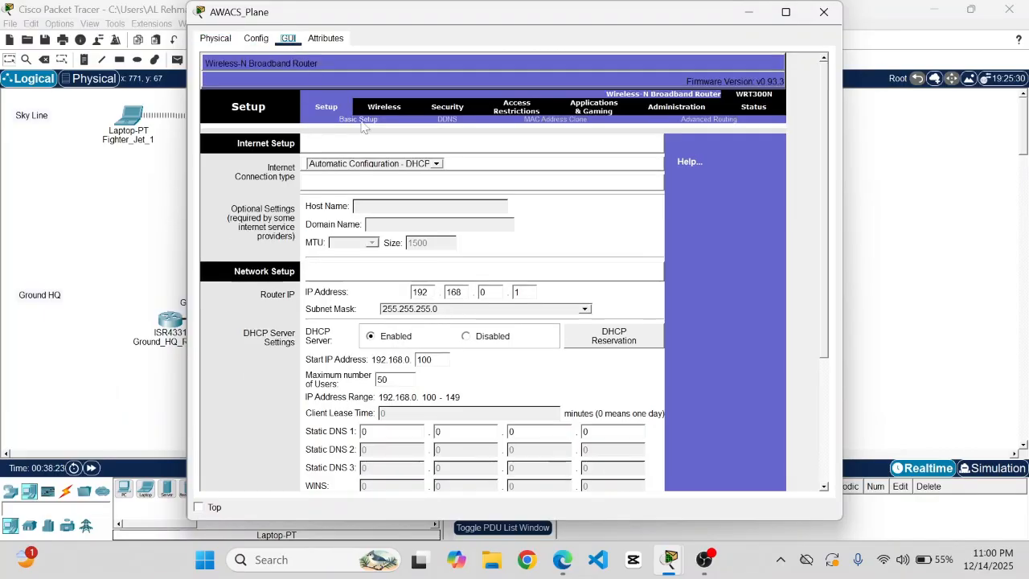
{"action": "scroll", "coordinate": [456, 181], "scroll_direction": "down", "scroll_amount": 1}
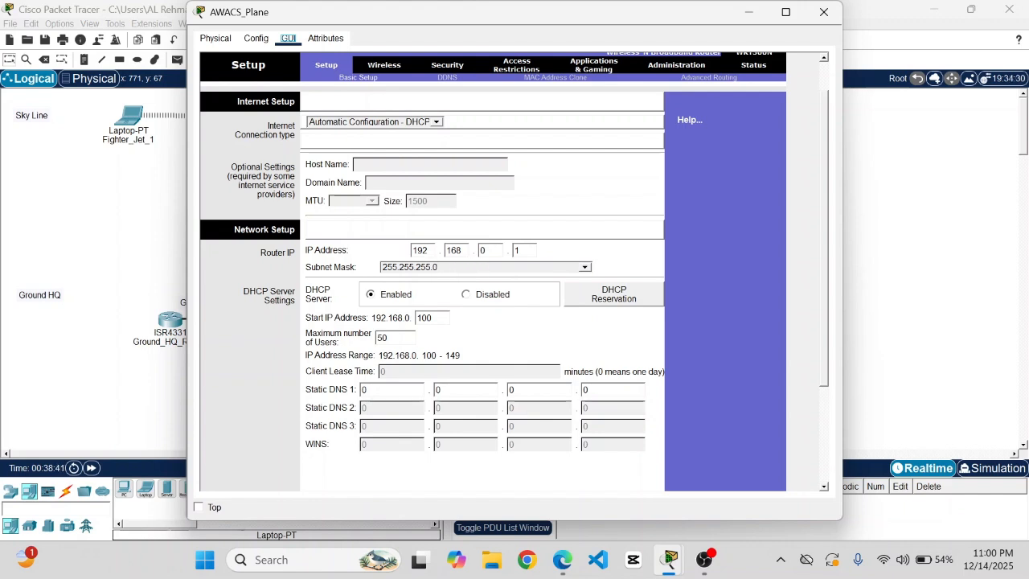
- Change the Router IP Address's third octet from 0 to 2, giving 192.168.2.1
{"action": "key", "text": "BackSpace"}
{"action": "type", "text": "2"}
- Set the SSID to Skynet-Link, keeping Network Mode Mixed and Radio Band Auto
{"action": "left_click", "coordinate": [371, 69]}
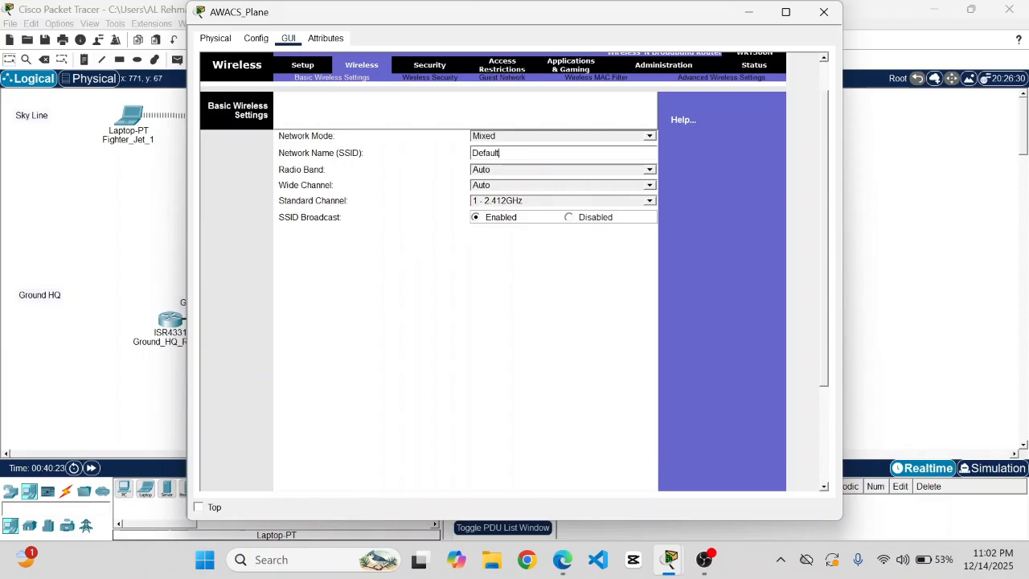
{"action": "key", "text": "BackSpace"}
{"action": "key", "text": "BackSpace"}
{"action": "key", "text": "BackSpace"}
{"action": "key", "text": "BackSpace"}
{"action": "key", "text": "BackSpace"}
{"action": "key", "text": "BackSpace"}
{"action": "type", "text": "SkyN"}
{"action": "key", "text": "BackSpace"}
{"action": "type", "text": "net-Link"}
{"action": "left_click", "coordinate": [558, 186]}
{"action": "left_click", "coordinate": [534, 169]}
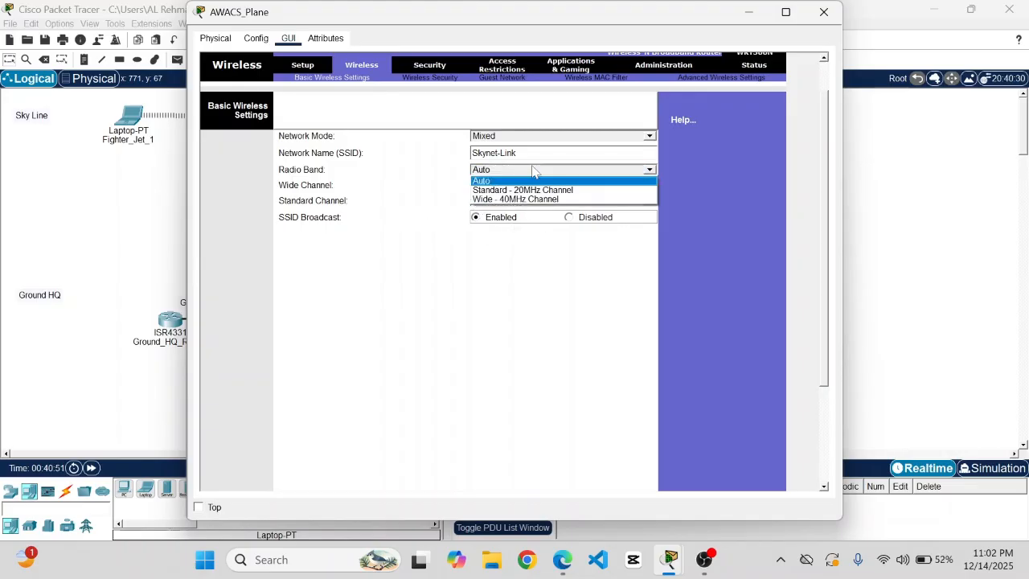
{"action": "left_click", "coordinate": [534, 170]}
{"action": "left_click", "coordinate": [550, 138]}
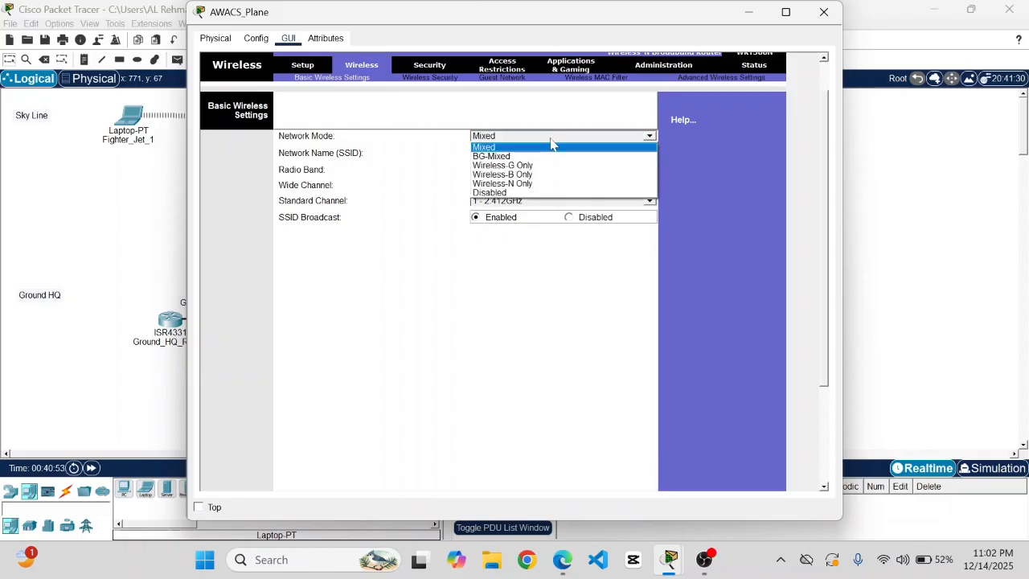
{"action": "left_click", "coordinate": [551, 147]}
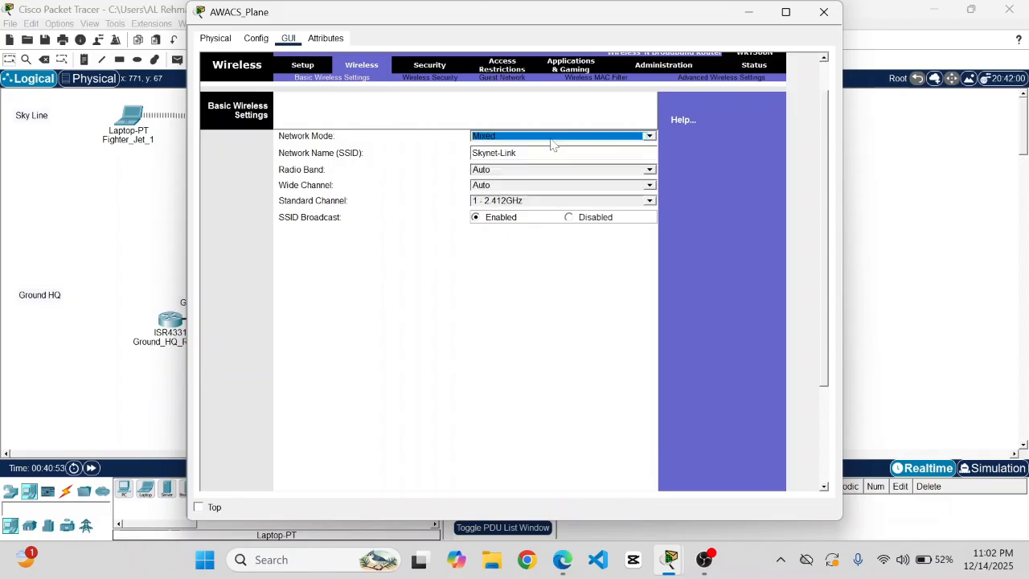
- Choose WPA2 Personal wireless security, enter a short passphrase, and try to save
{"action": "left_click", "coordinate": [428, 78]}
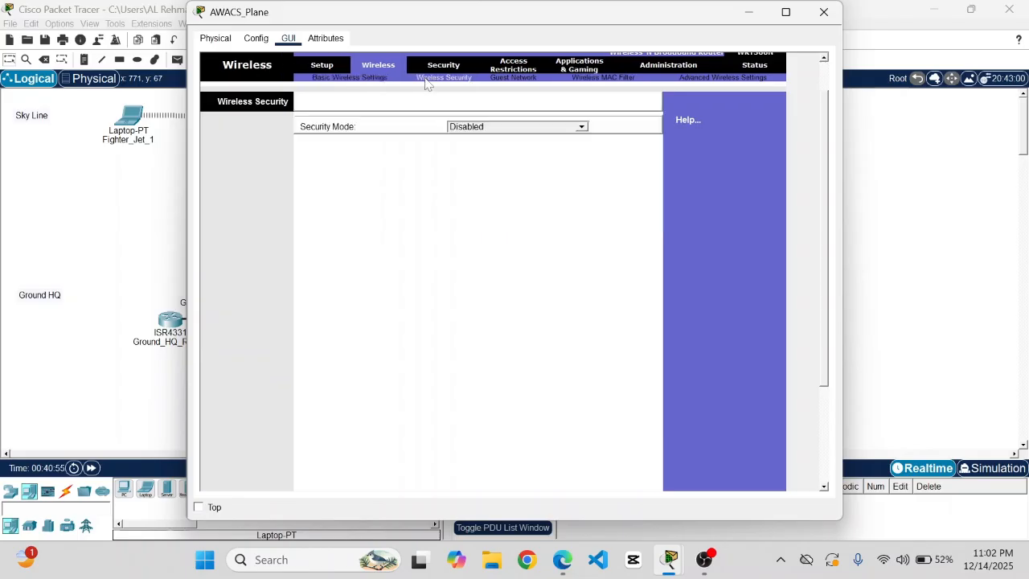
{"action": "left_click", "coordinate": [494, 130]}
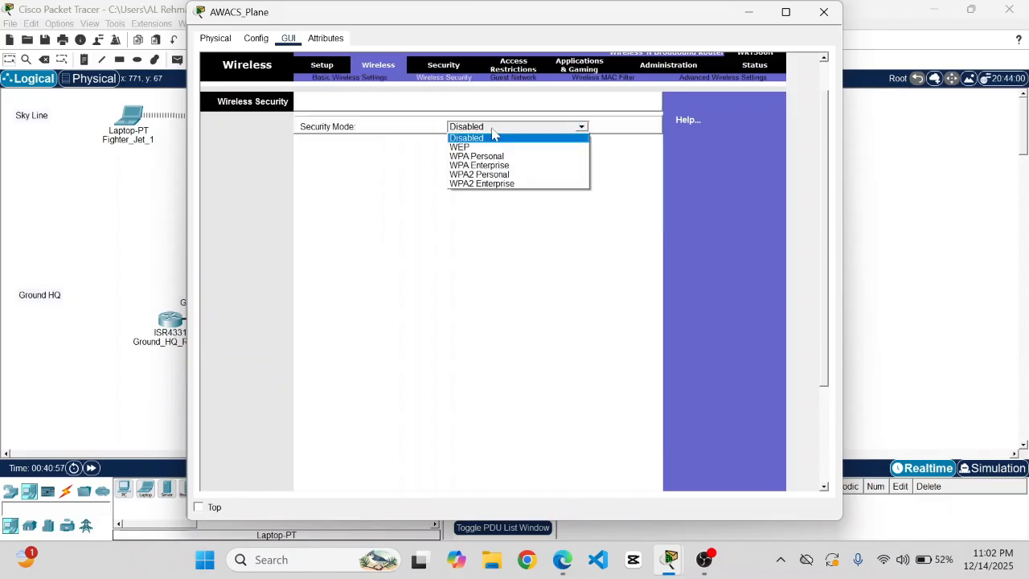
{"action": "left_click", "coordinate": [540, 176]}
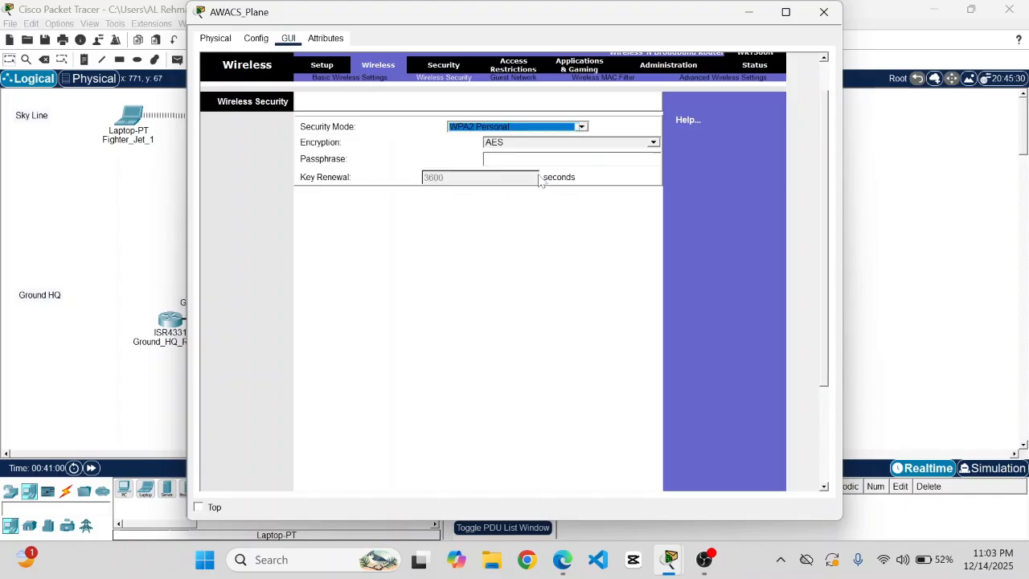
{"action": "left_click", "coordinate": [486, 159]}
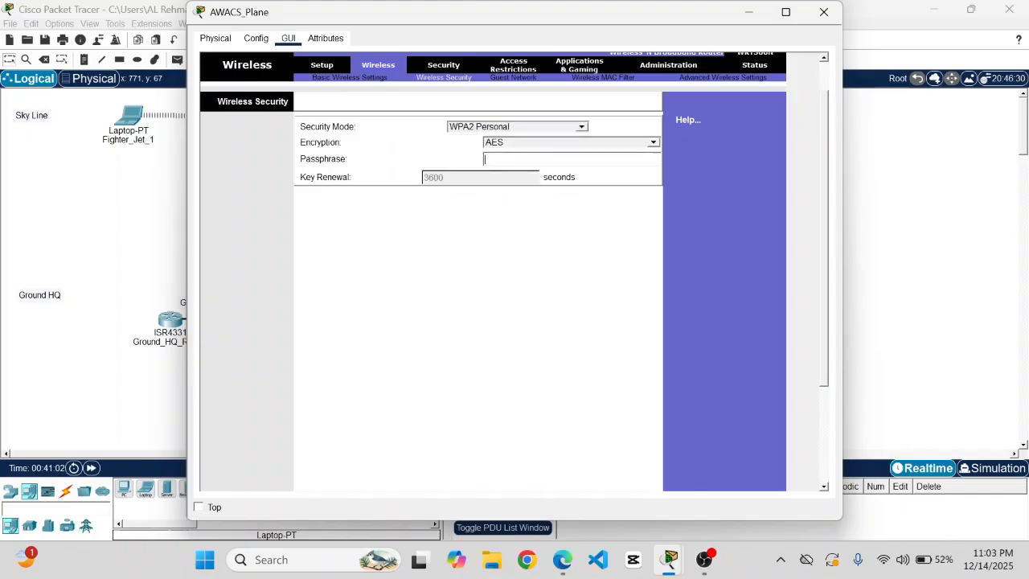
{"action": "type", "text": "rafale"}
{"action": "scroll", "coordinate": [505, 268], "scroll_direction": "down", "scroll_amount": 5}
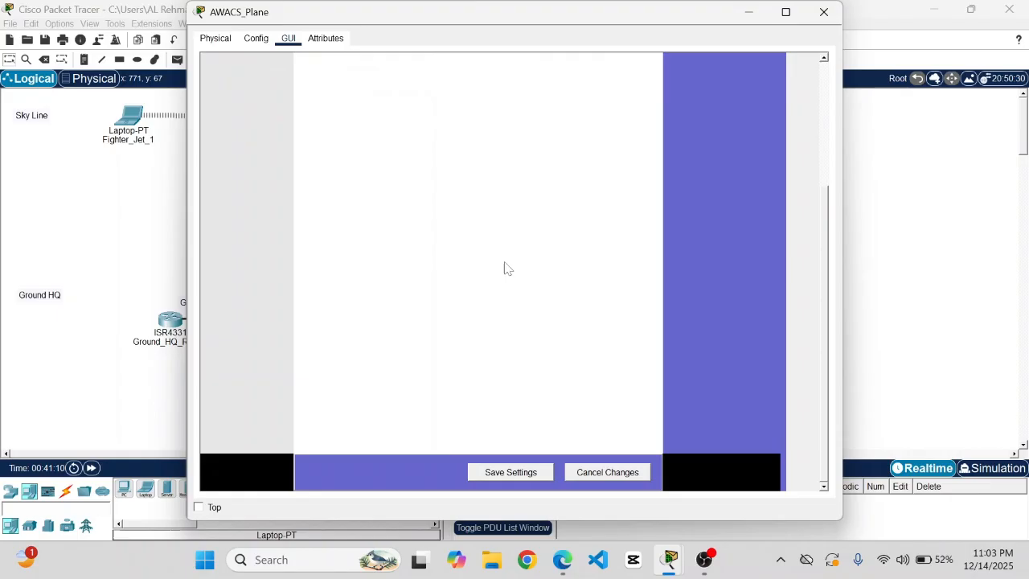
{"action": "left_click", "coordinate": [518, 474]}
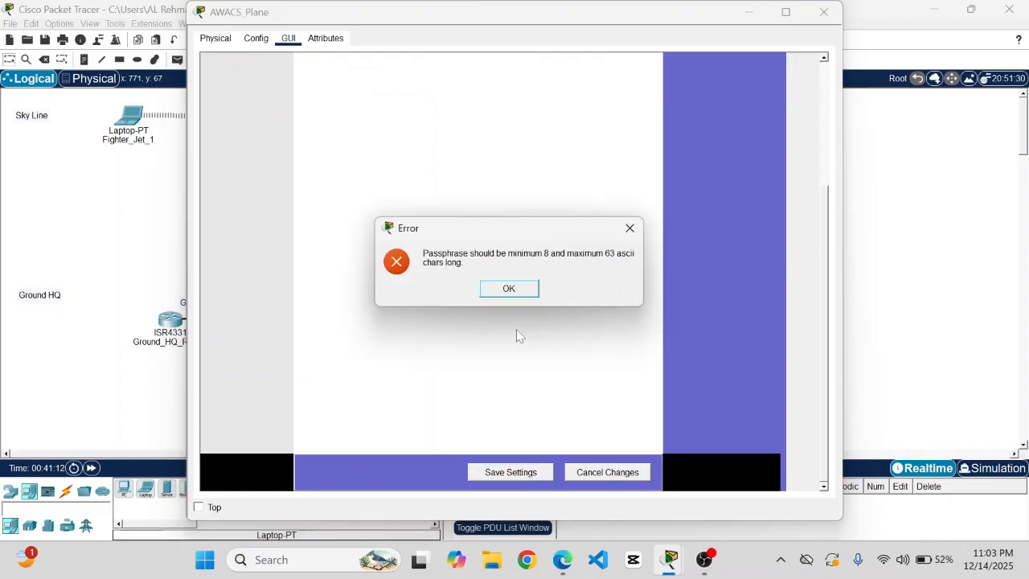
- Dismiss the length error and save WPA2 Personal with an eight-character passphrase
{"action": "left_click", "coordinate": [628, 230]}
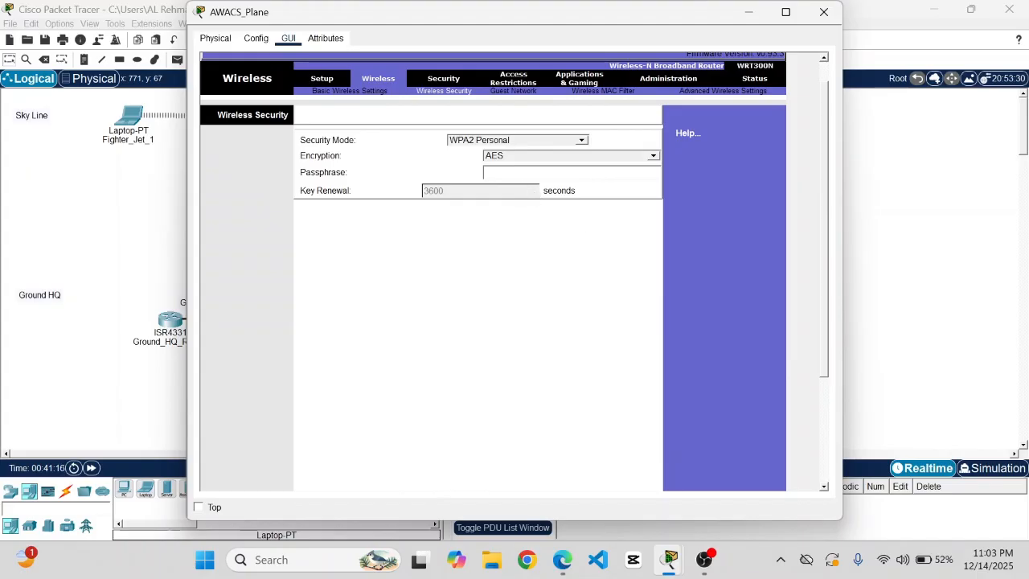
{"action": "type", "text": "rafale"}
{"action": "key", "text": "BackSpace"}
{"action": "key", "text": "BackSpace"}
{"action": "key", "text": "BackSpace"}
{"action": "key", "text": "BackSpace"}
{"action": "key", "text": "BackSpace"}
{"action": "key", "text": "BackSpace"}
{"action": "type", "text": "Godzilla"}
{"action": "scroll", "coordinate": [526, 251], "scroll_direction": "down", "scroll_amount": 5}
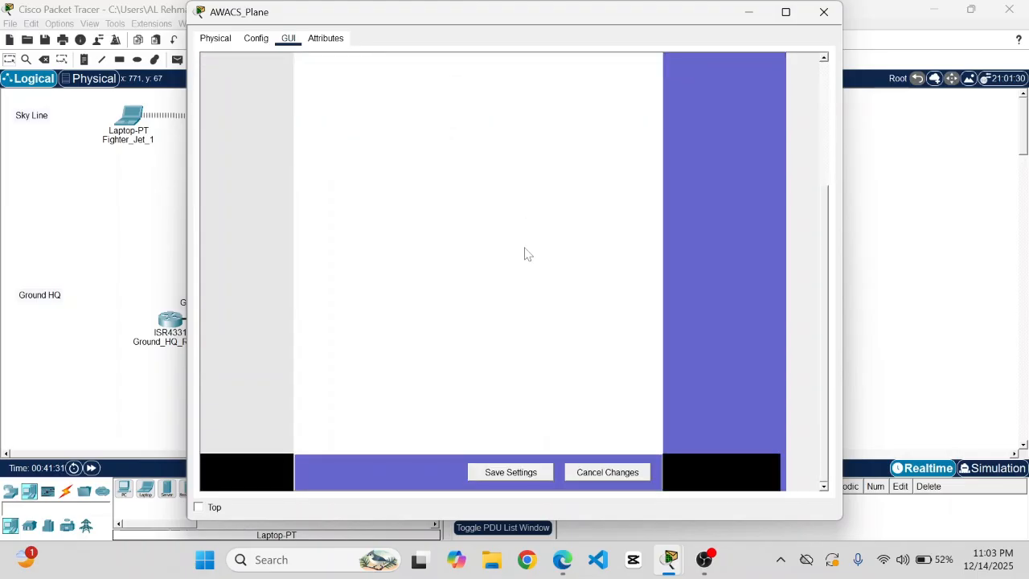
{"action": "left_click", "coordinate": [506, 472]}
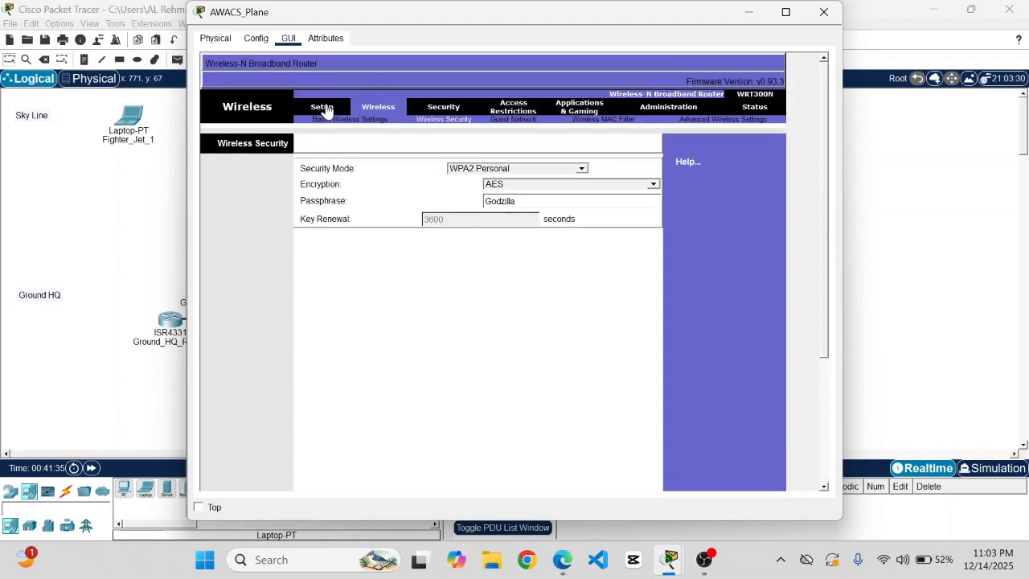
{"action": "left_click", "coordinate": [340, 121]}
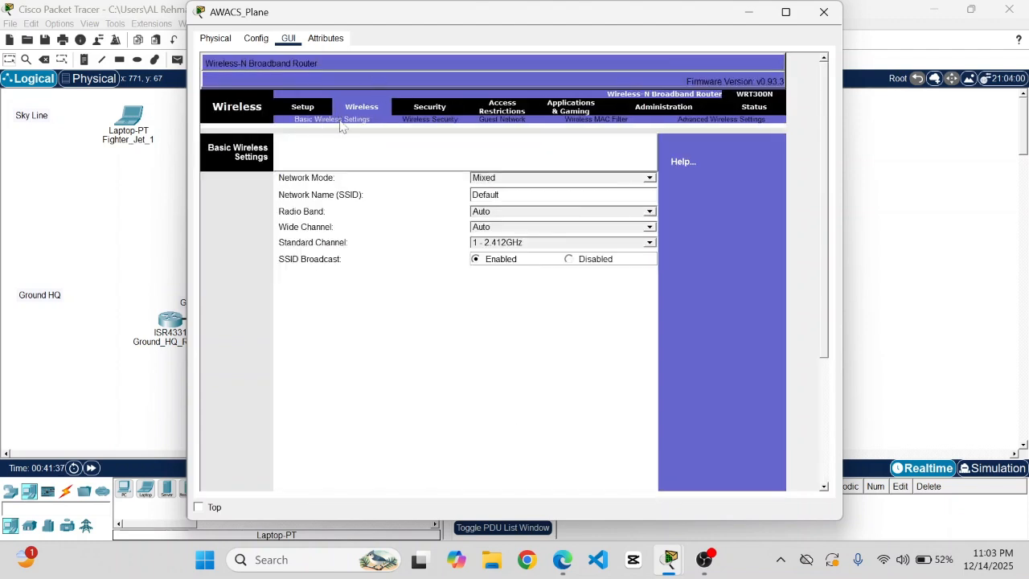
- Replace the AWACS_Plane SSID with Skynet-Link and close the router window
{"action": "left_click", "coordinate": [523, 196]}
{"action": "key", "text": "BackSpace"}
{"action": "key", "text": "BackSpace"}
{"action": "key", "text": "BackSpace"}
{"action": "key", "text": "BackSpace"}
{"action": "key", "text": "BackSpace"}
{"action": "key", "text": "BackSpace"}
{"action": "key", "text": "BackSpace"}
{"action": "type", "text": "Dk"}
{"action": "key", "text": "BackSpace"}
{"action": "key", "text": "BackSpace"}
{"action": "type", "text": "Skynet-Link"}
{"action": "scroll", "coordinate": [535, 313], "scroll_direction": "down", "scroll_amount": 5}
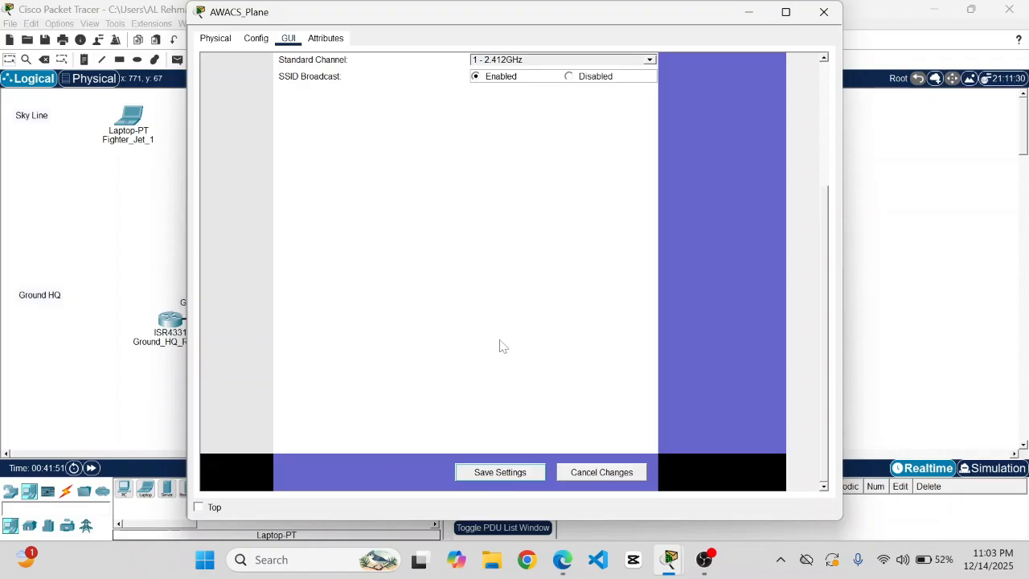
{"action": "scroll", "coordinate": [500, 346], "scroll_direction": "up", "scroll_amount": 5}
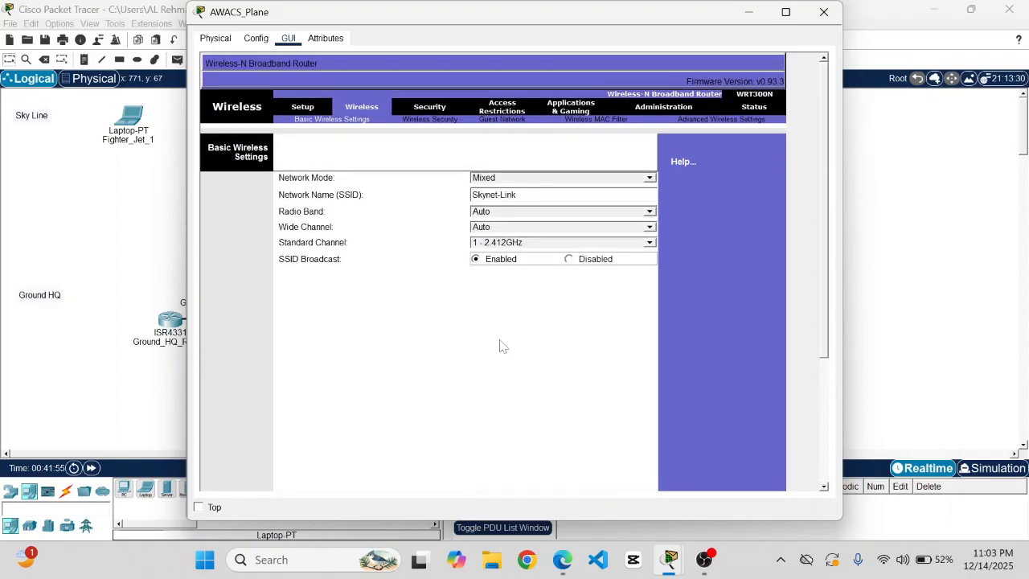
{"action": "left_click", "coordinate": [826, 16]}
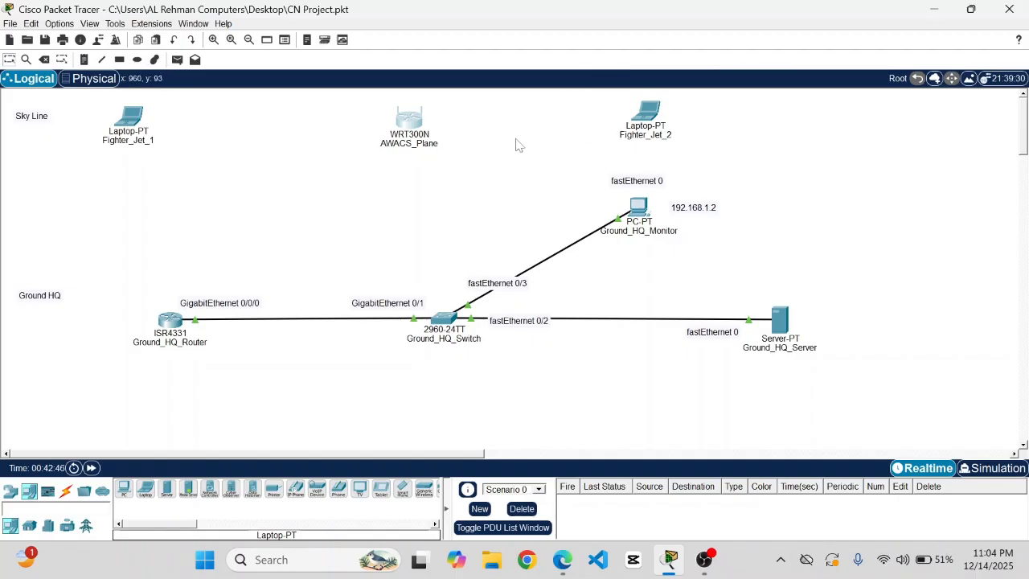
- In Fighter_Jet_1's PC Wireless Connect list, refresh twice until Skynet-Link appears
{"action": "left_click", "coordinate": [130, 118]}
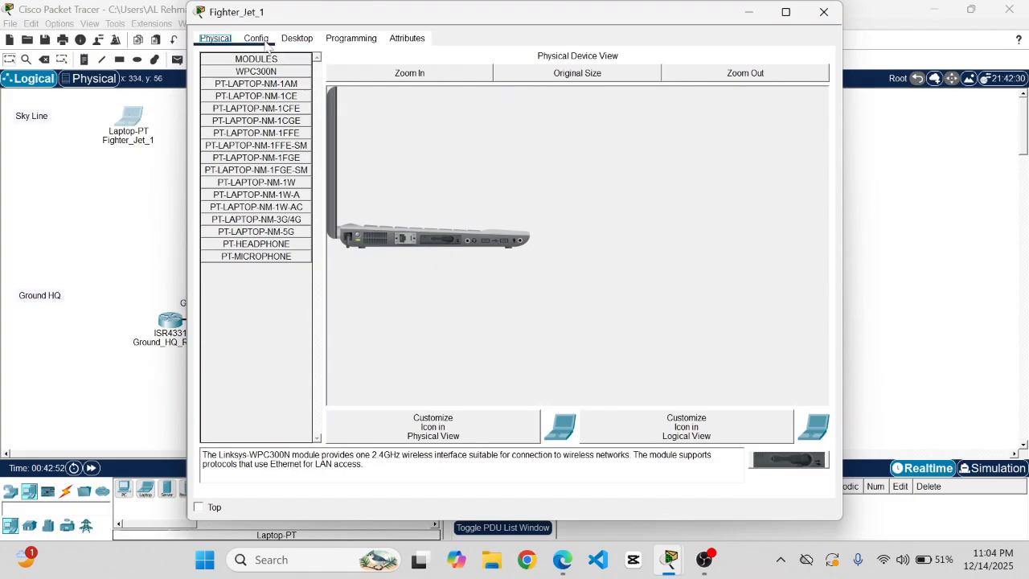
{"action": "left_click", "coordinate": [292, 41]}
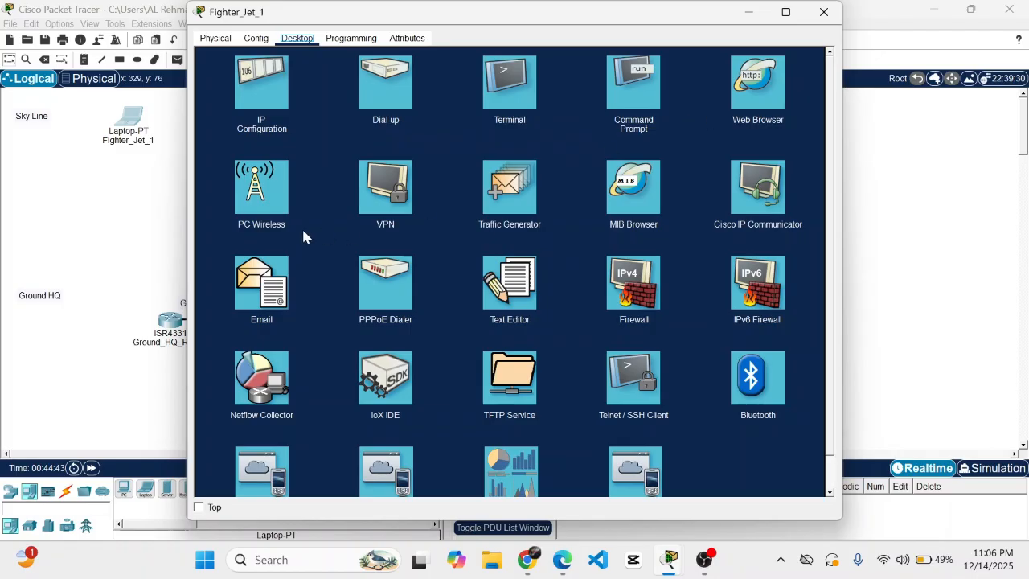
{"action": "left_click", "coordinate": [257, 189]}
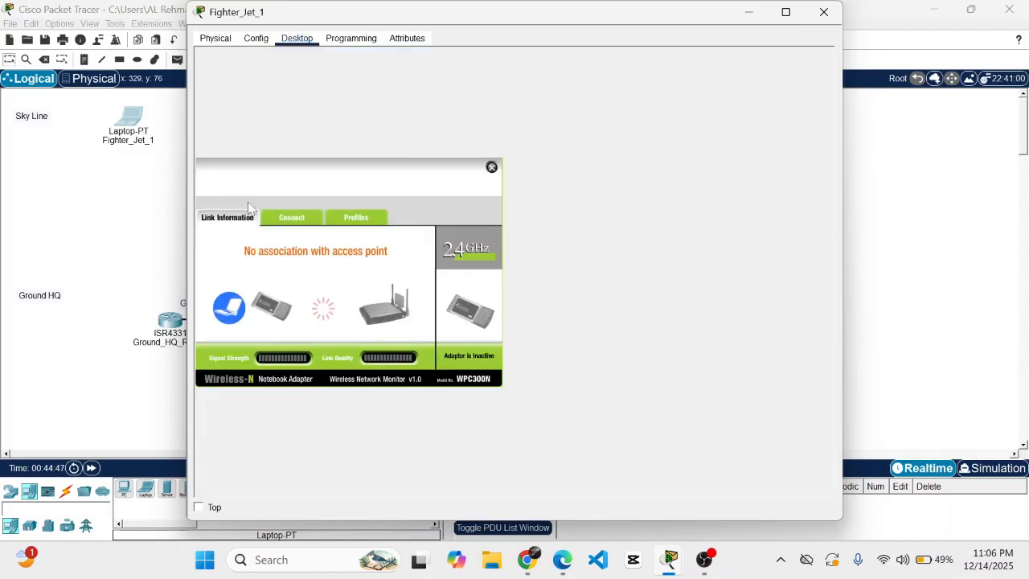
{"action": "left_click", "coordinate": [286, 222]}
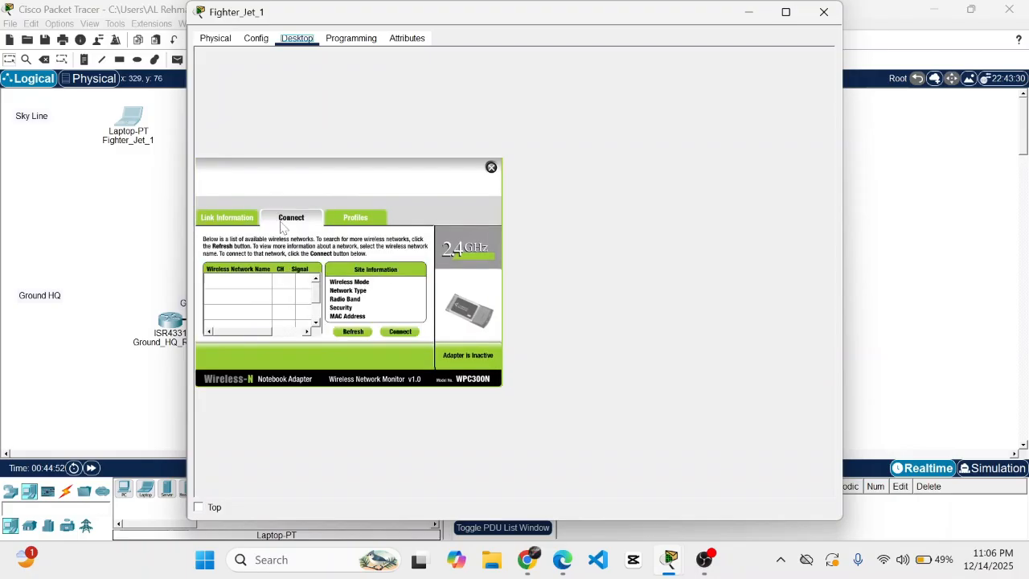
{"action": "left_click", "coordinate": [354, 332]}
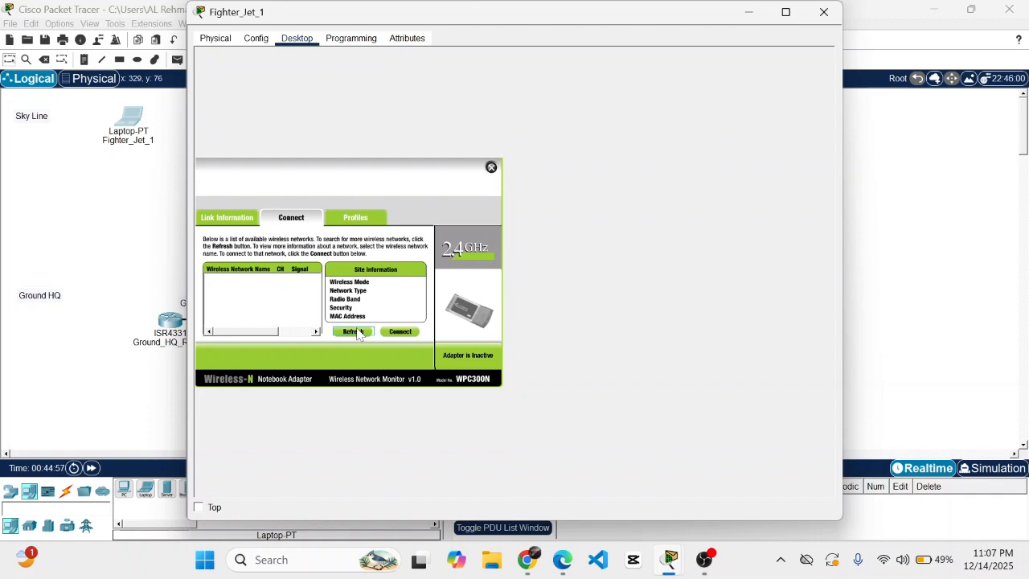
{"action": "left_click", "coordinate": [354, 332]}
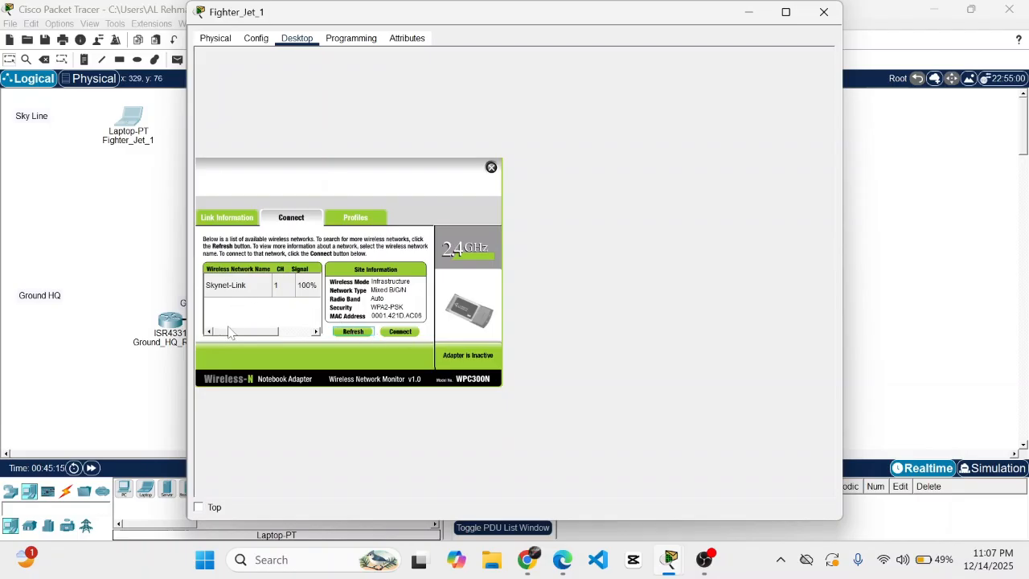
{"action": "left_click", "coordinate": [400, 332]}
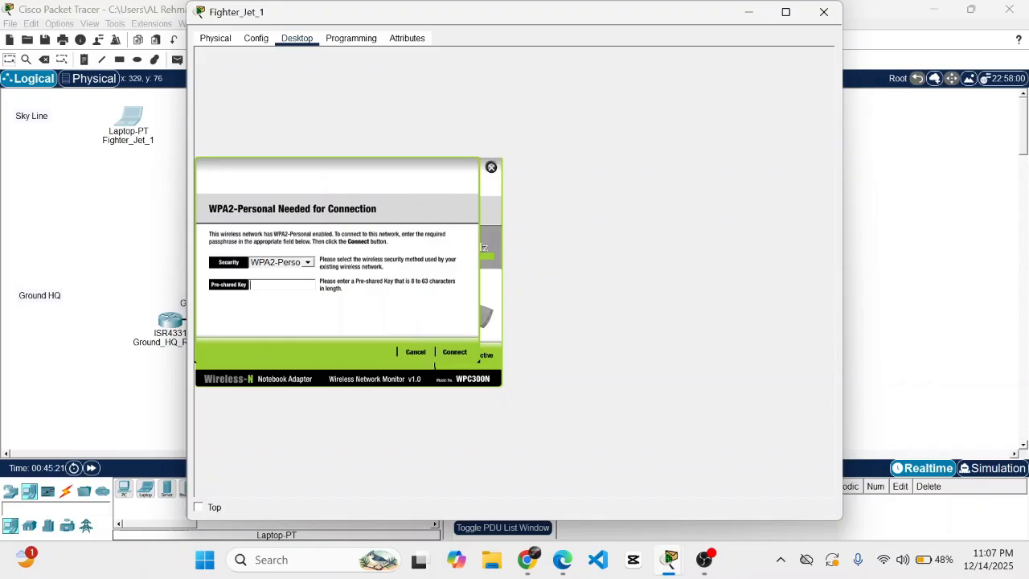
{"action": "type", "text": "Godzilla"}
{"action": "left_click", "coordinate": [455, 354]}
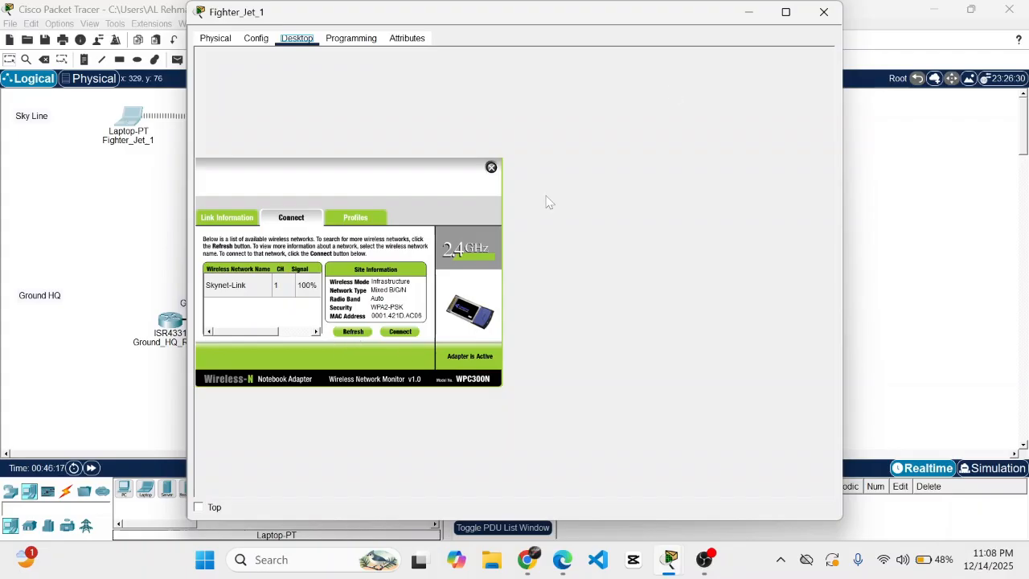
{"action": "left_click", "coordinate": [824, 14]}
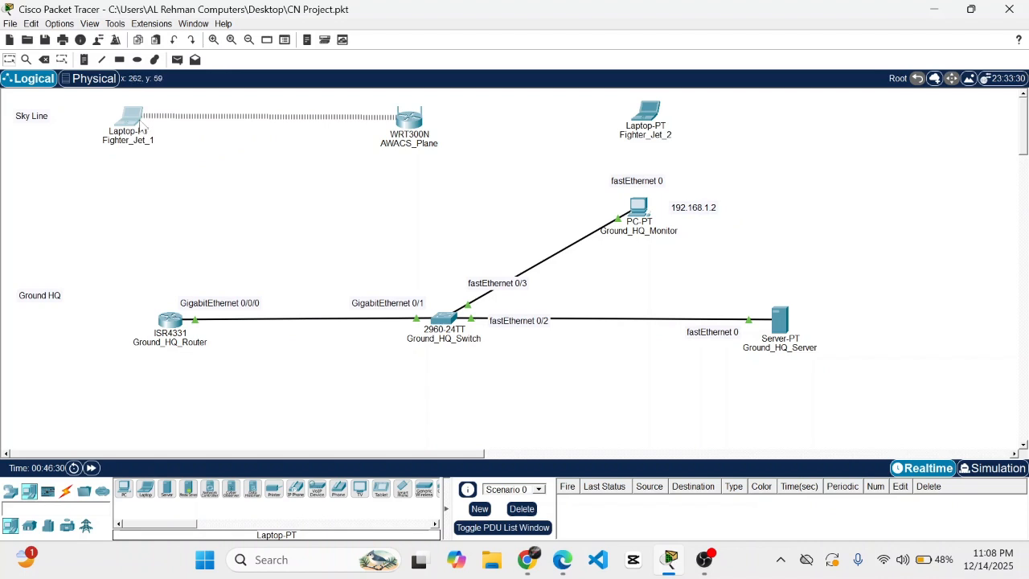
{"action": "mouse_move", "coordinate": [138, 120]}
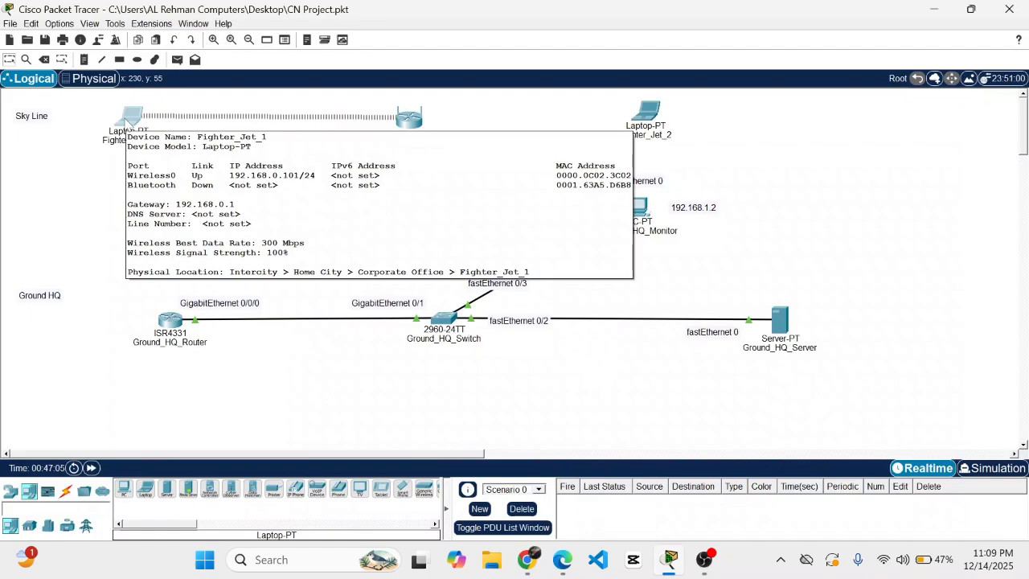
- Open the AWACS_Plane router's GUI Setup page
{"action": "left_click", "coordinate": [413, 129]}
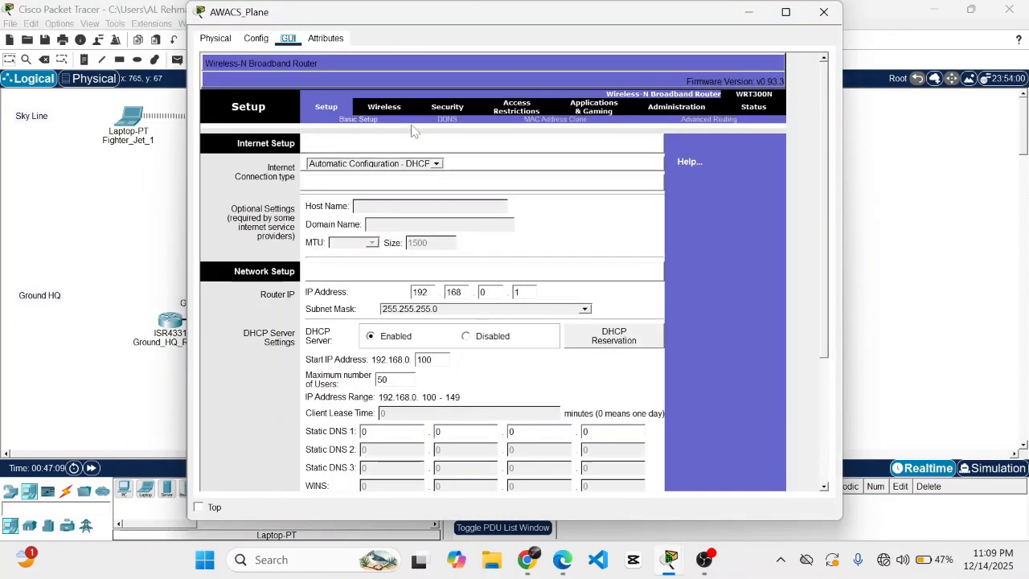
{"action": "left_click", "coordinate": [255, 40]}
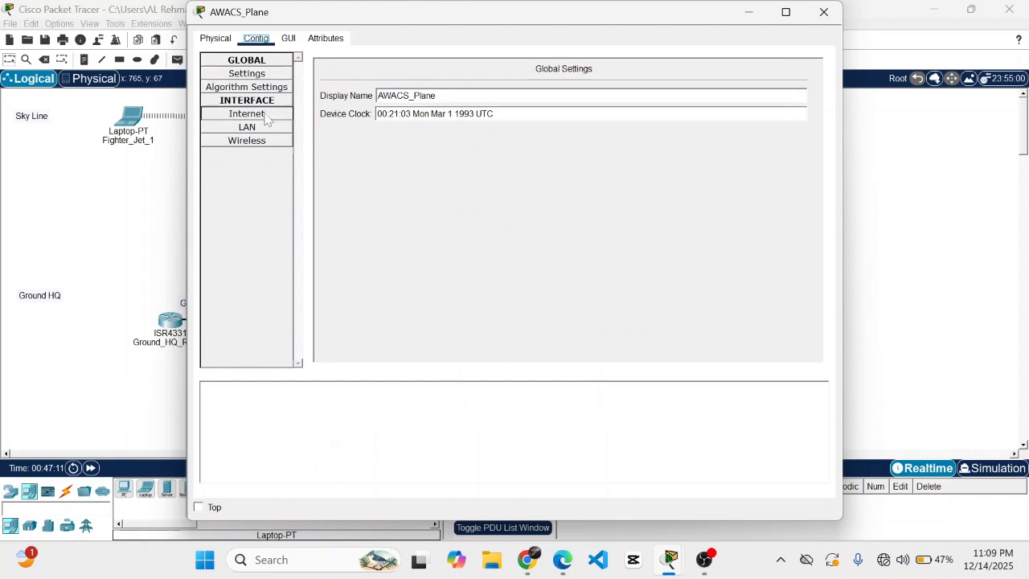
{"action": "left_click", "coordinate": [215, 39]}
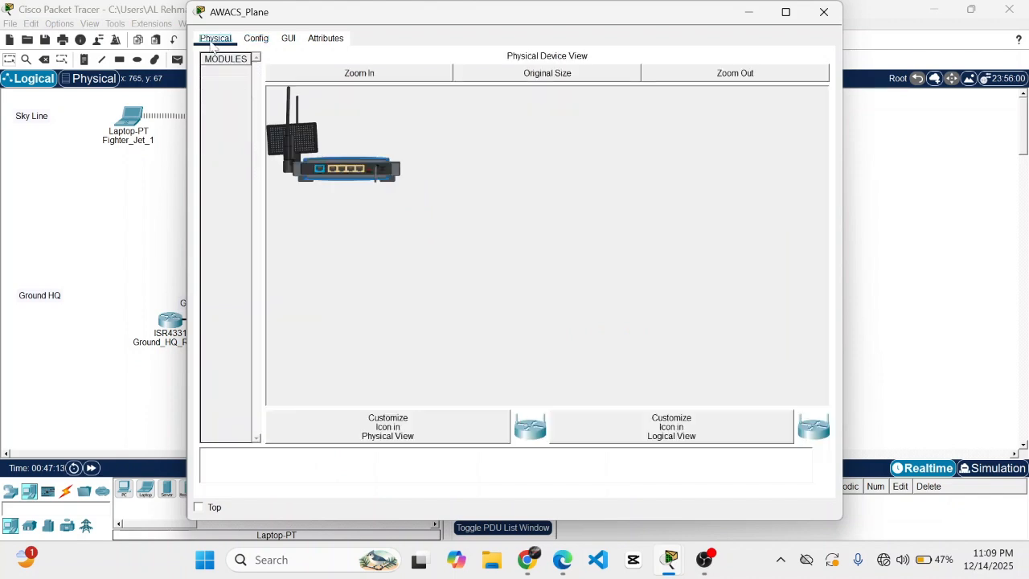
{"action": "left_click", "coordinate": [264, 42]}
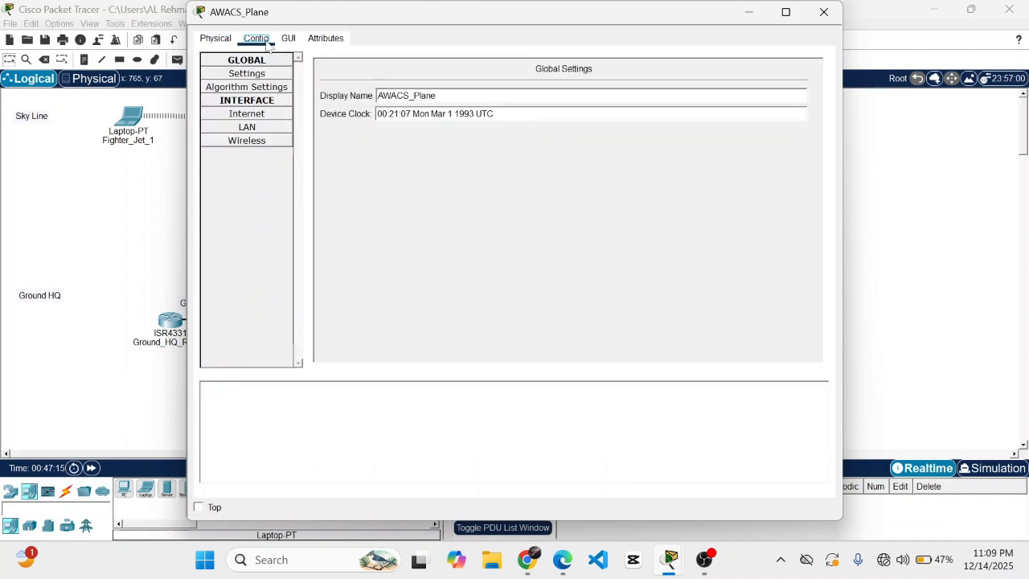
{"action": "left_click", "coordinate": [288, 38]}
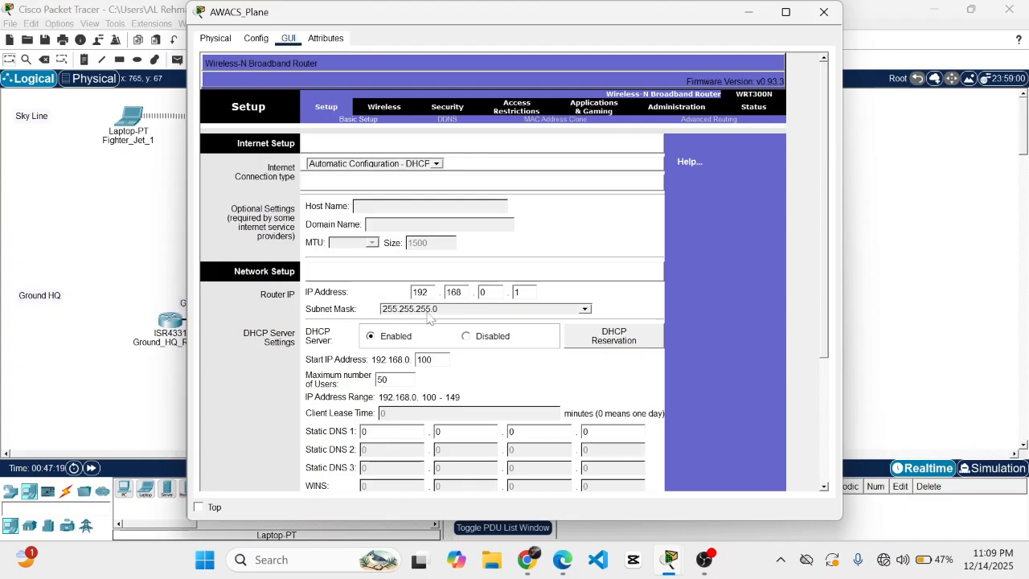
- Change the router IP to 192.168.2.1 with mask 255.255.255.0, save, and close
{"action": "left_click", "coordinate": [486, 293]}
{"action": "type", "text": "2"}
{"action": "scroll", "coordinate": [555, 302], "scroll_direction": "down", "scroll_amount": 1}
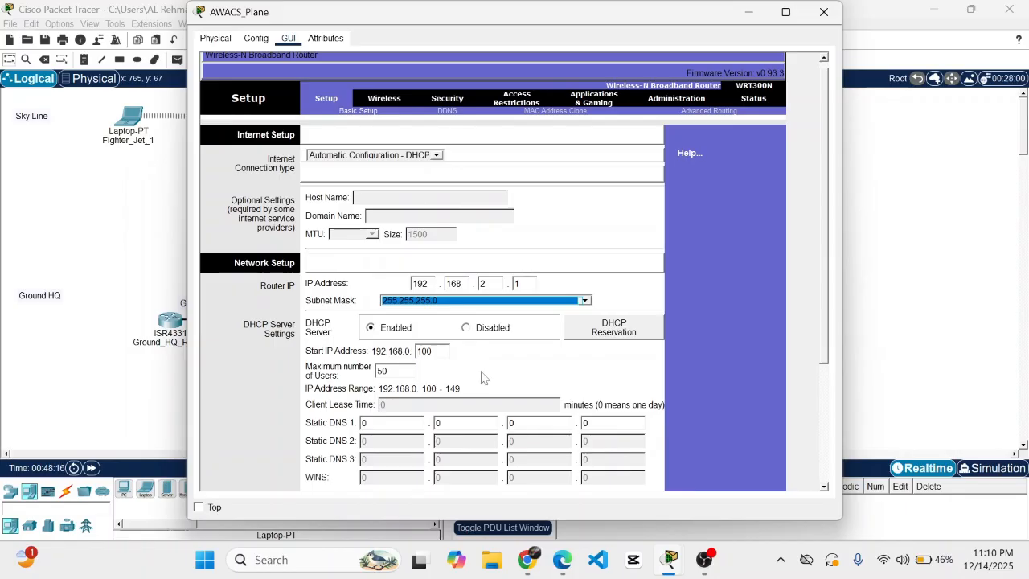
{"action": "left_click", "coordinate": [632, 299]}
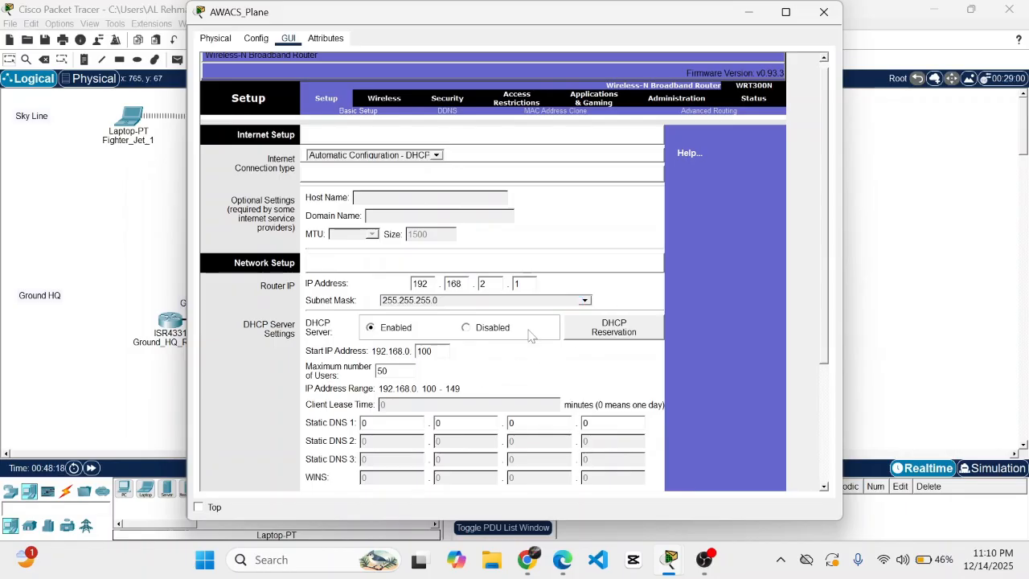
{"action": "scroll", "coordinate": [539, 337], "scroll_direction": "down", "scroll_amount": 3}
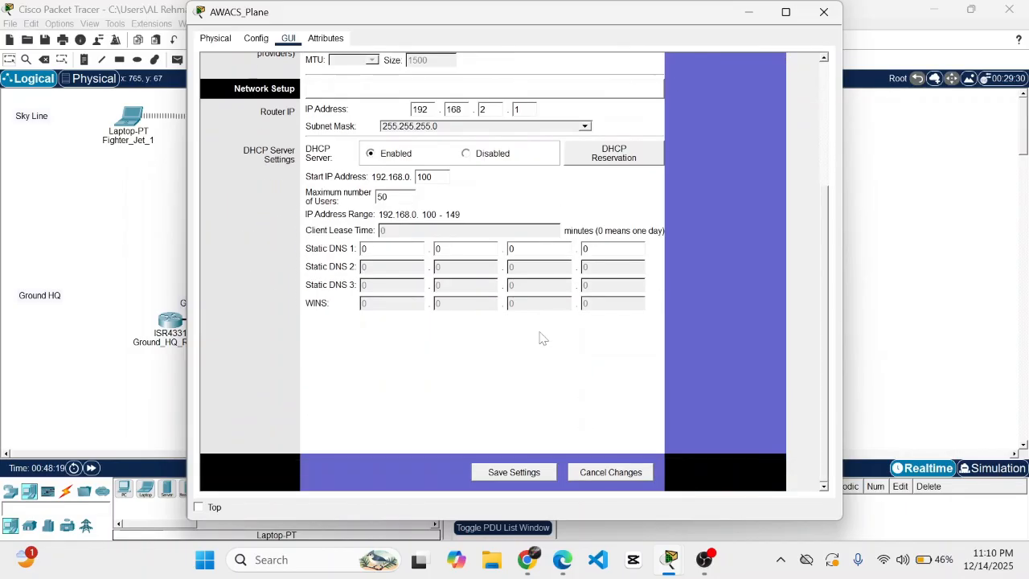
{"action": "left_click", "coordinate": [522, 473]}
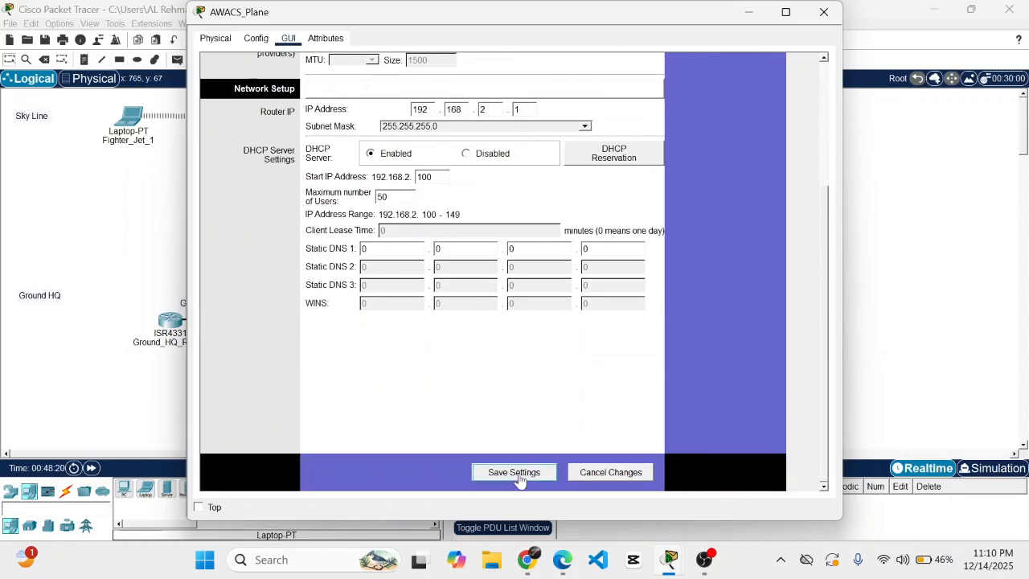
{"action": "left_click", "coordinate": [821, 12]}
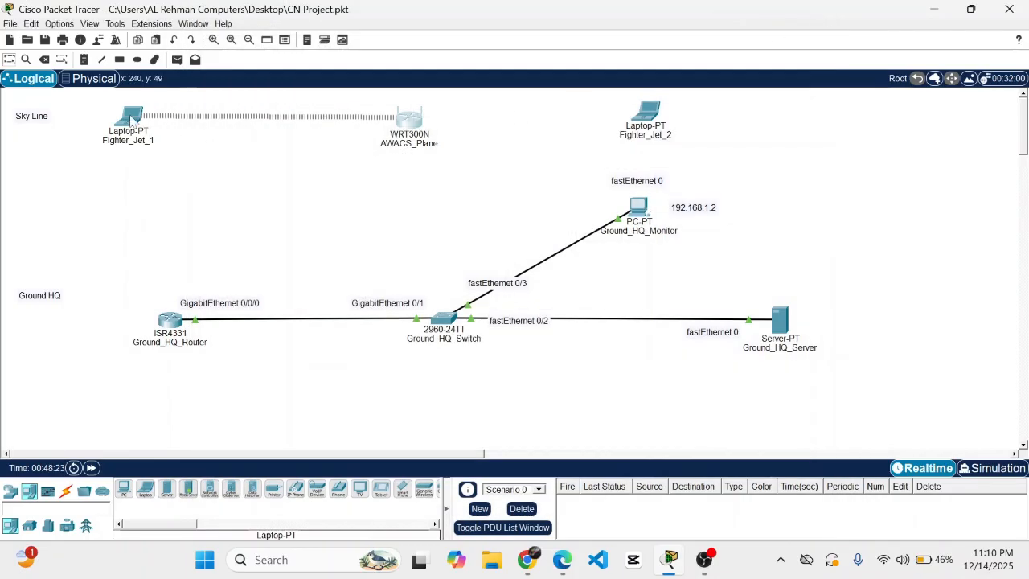
- Save the Packet Tracer project with Ctrl+S
{"action": "mouse_move", "coordinate": [131, 119]}
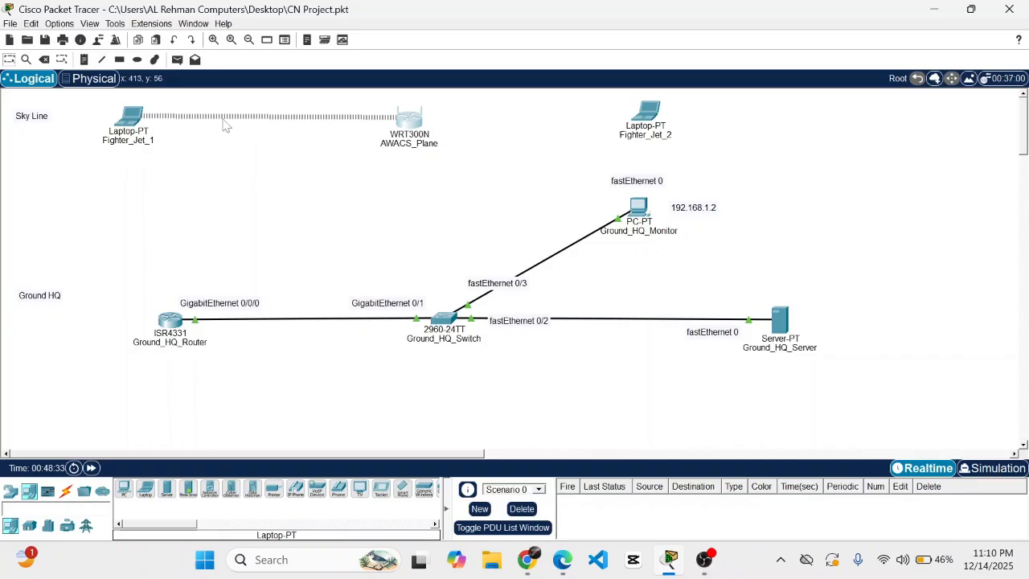
{"action": "mouse_move", "coordinate": [413, 127]}
{"action": "key", "text": "ctrl+s"}
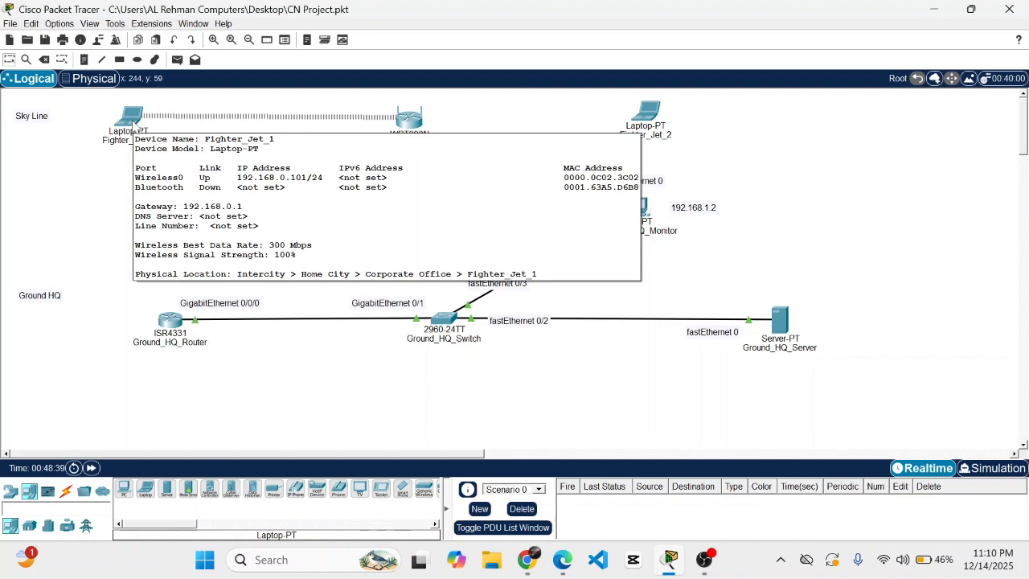
- Toggle Fighter_Jet_1's IP Configuration from Static back to DHCP to obtain 192.168.2.100
{"action": "left_click", "coordinate": [133, 122]}
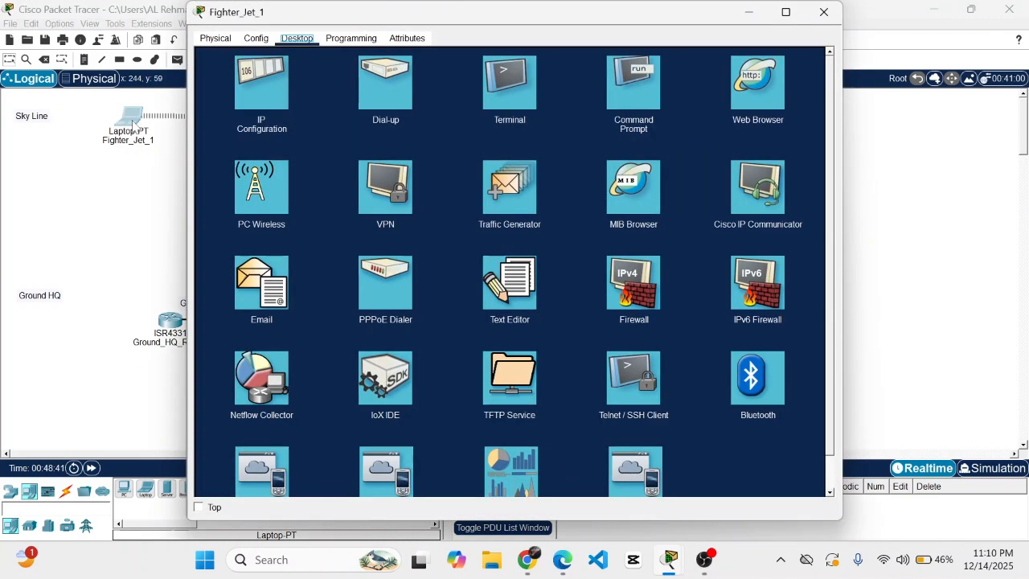
{"action": "left_click", "coordinate": [279, 101]}
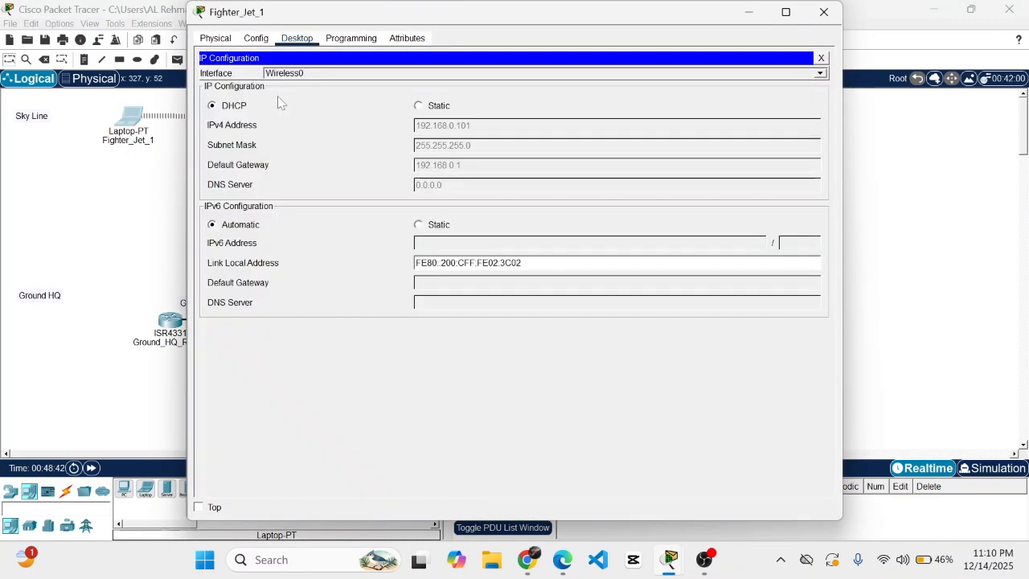
{"action": "left_click", "coordinate": [494, 104]}
{"action": "left_click", "coordinate": [420, 106]}
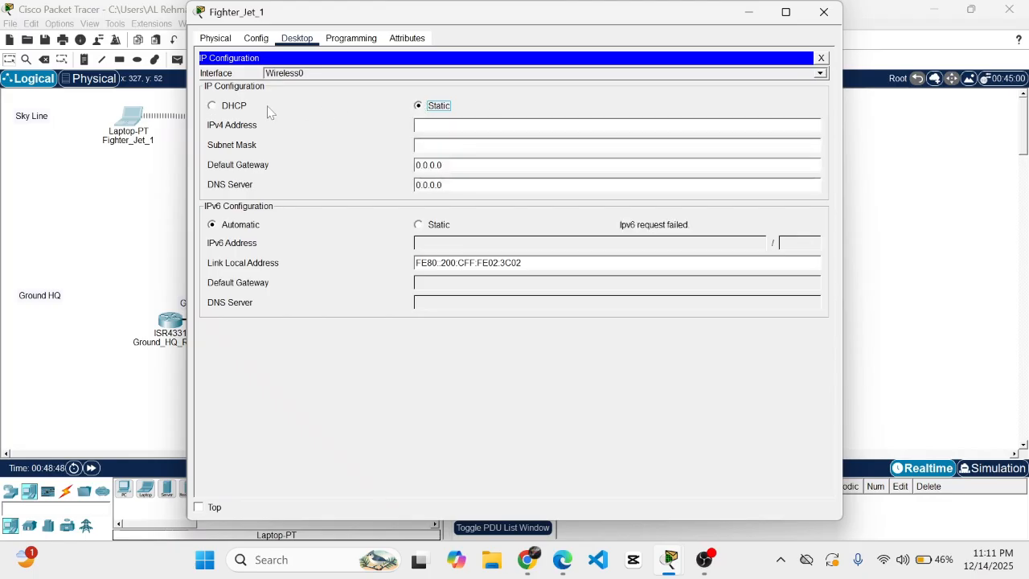
{"action": "left_click", "coordinate": [226, 107]}
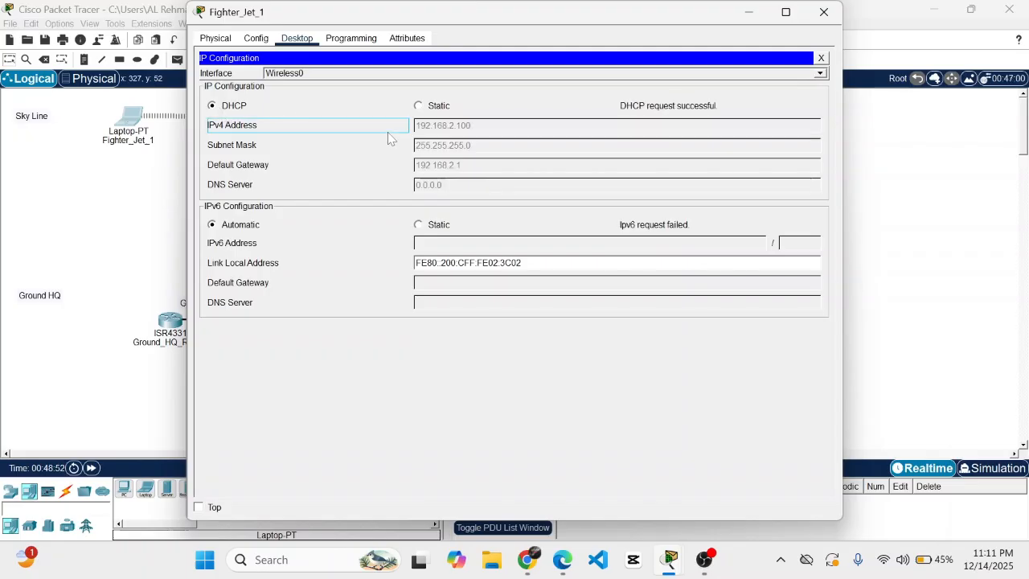
{"action": "left_click", "coordinate": [824, 12]}
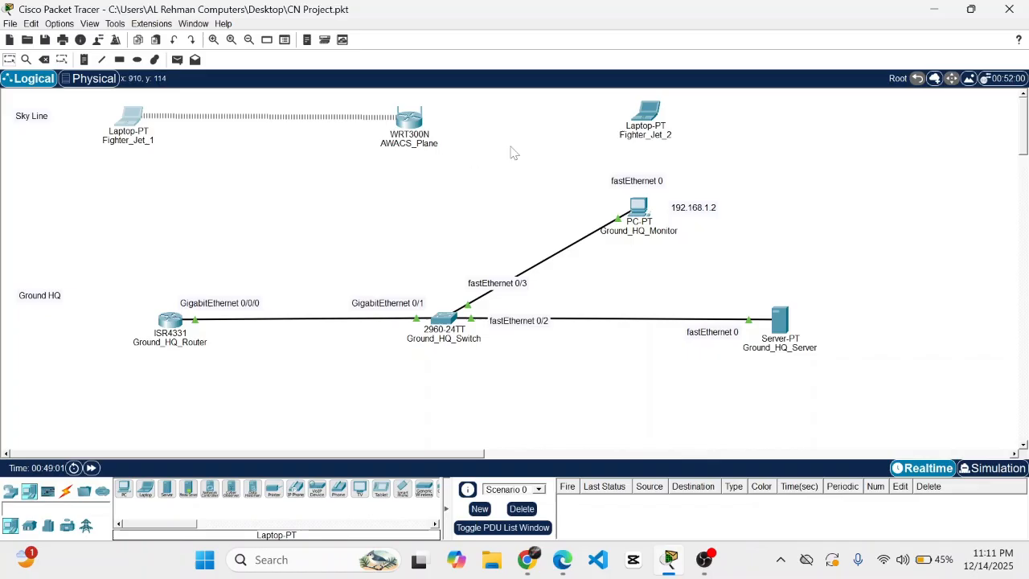
- Open Fighter_Jet_2's PC Wireless Connect list and refresh the available networks
{"action": "mouse_move", "coordinate": [640, 124]}
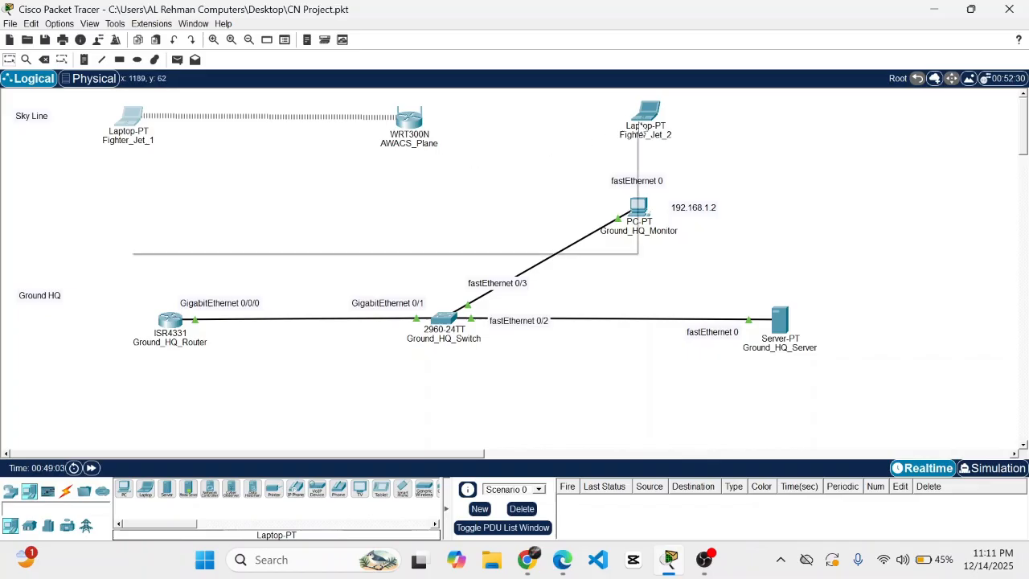
{"action": "left_click", "coordinate": [644, 125]}
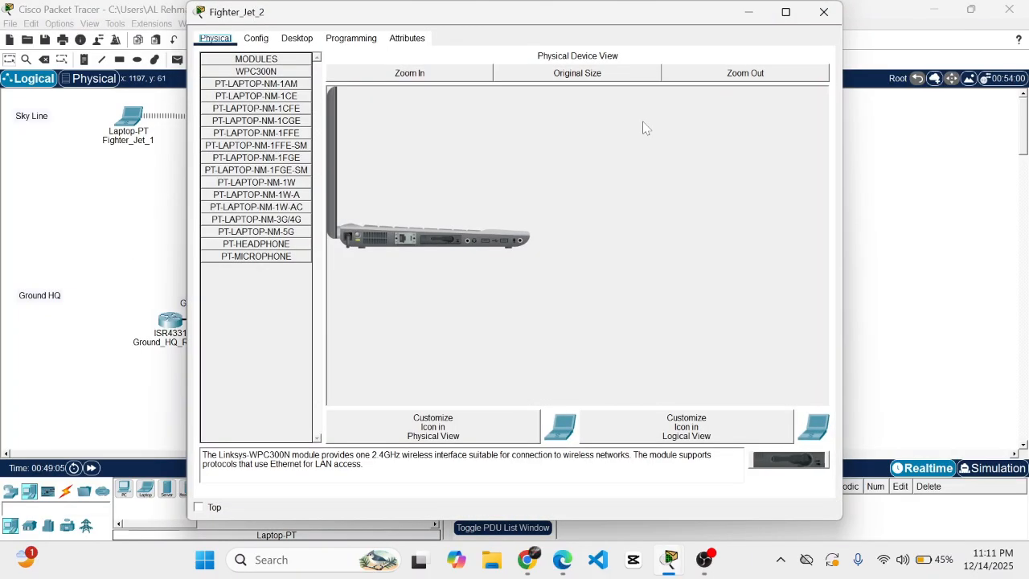
{"action": "left_click", "coordinate": [297, 42]}
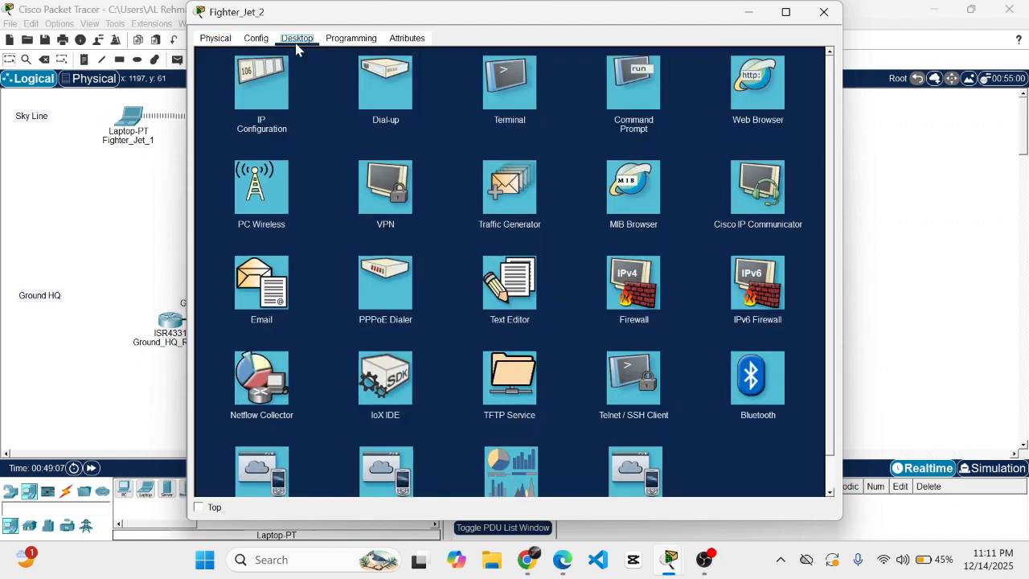
{"action": "left_click", "coordinate": [263, 187]}
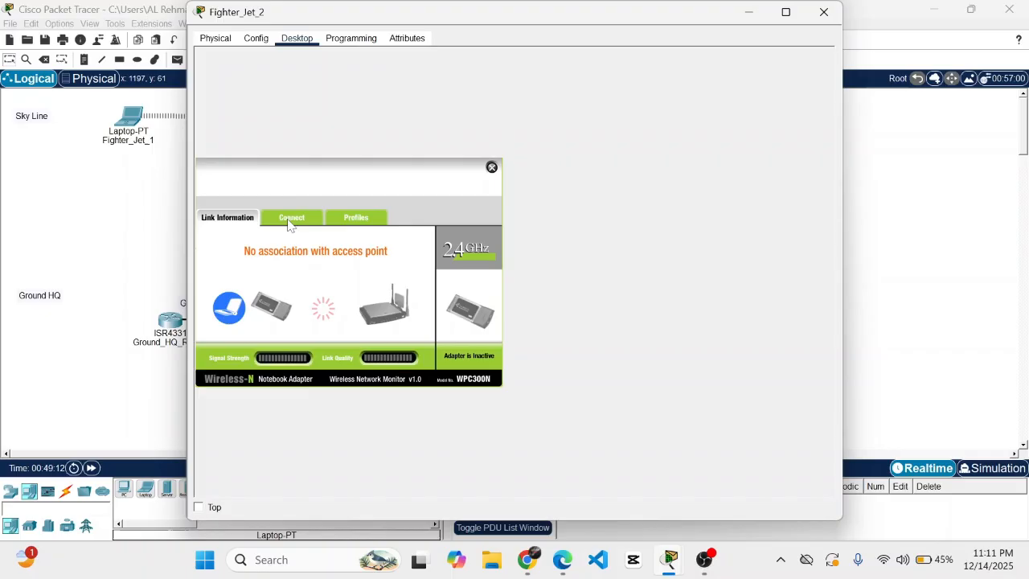
{"action": "left_click", "coordinate": [290, 220]}
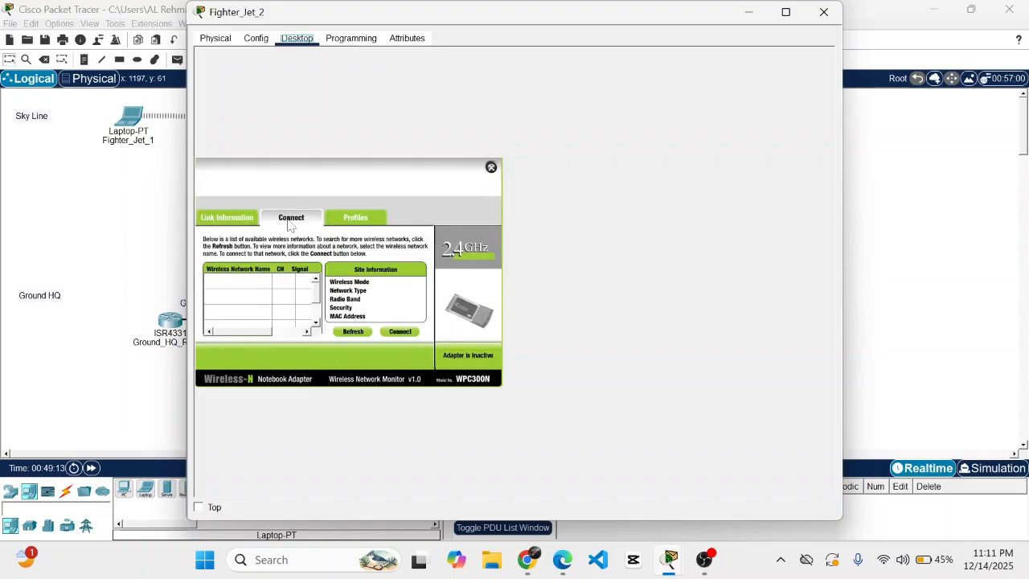
{"action": "left_click", "coordinate": [348, 332]}
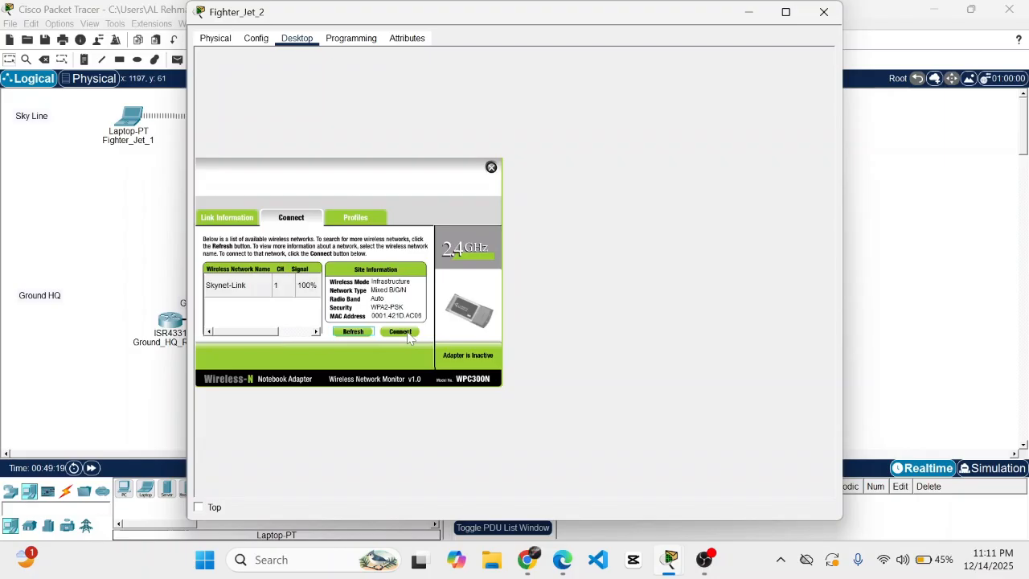
- Join Fighter_Jet_2 to Skynet-Link with the WPA2 pre-shared key and close the windows
{"action": "left_click", "coordinate": [407, 333]}
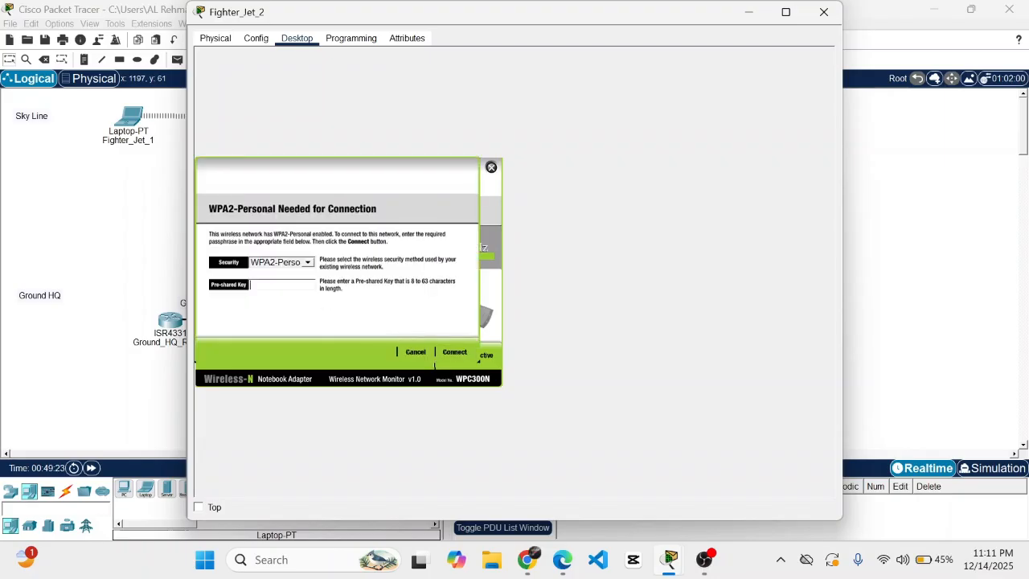
{"action": "type", "text": "Godzilla"}
{"action": "left_click", "coordinate": [463, 354]}
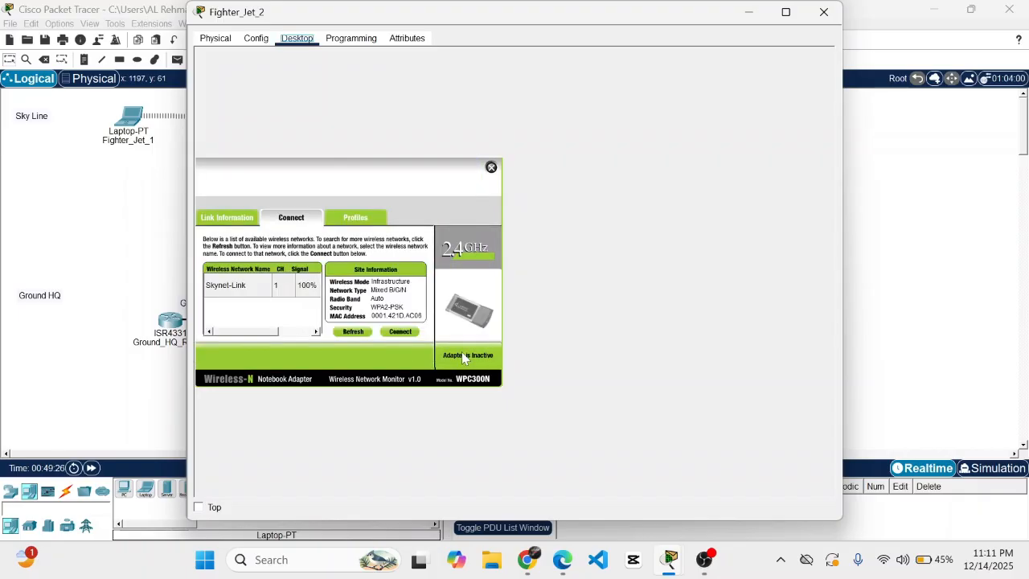
{"action": "left_click", "coordinate": [491, 168]}
{"action": "left_click", "coordinate": [822, 13]}
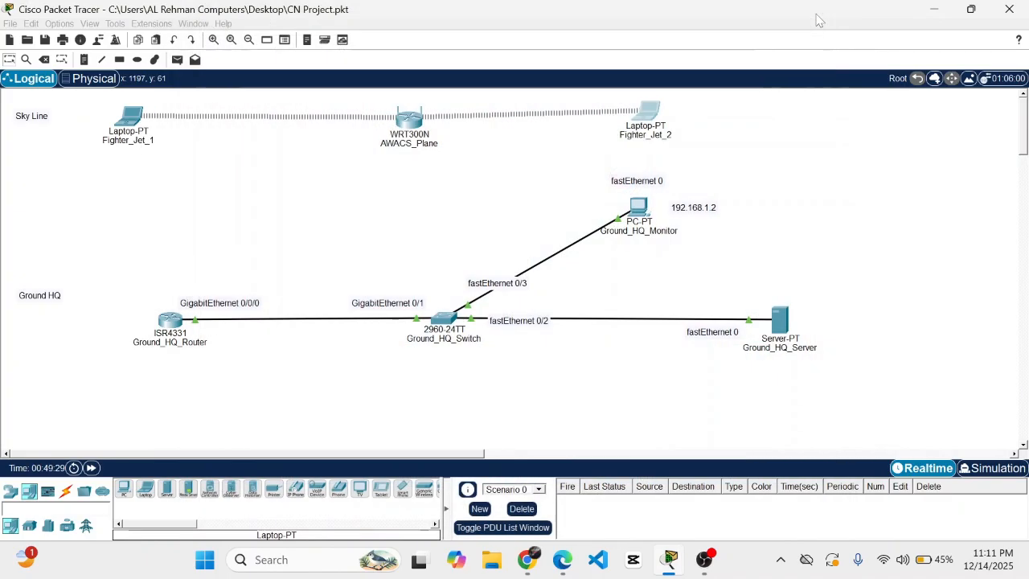
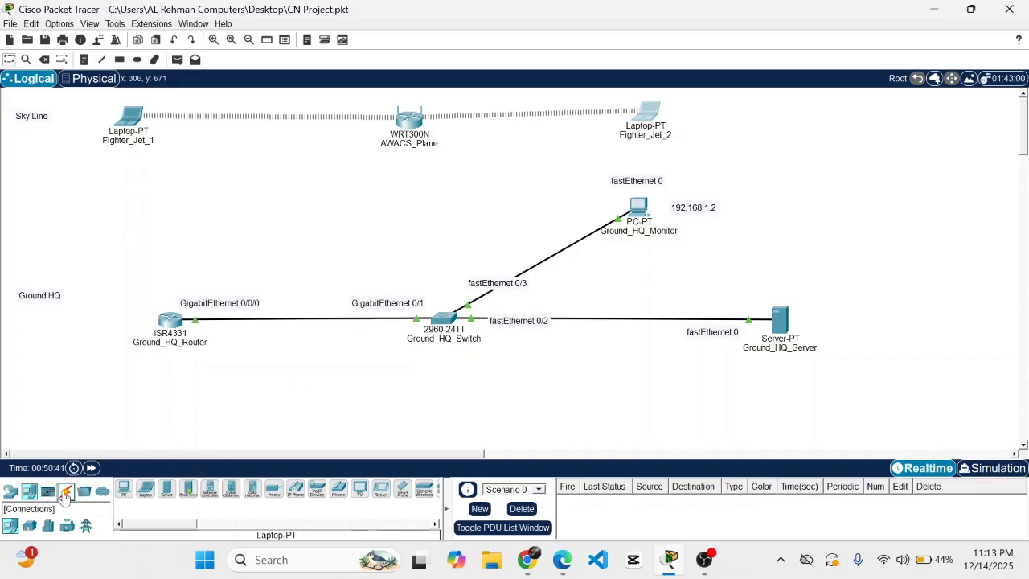
- Run a copper straight-through cable from Ground_HQ_Switch FastEthernet0/4 to AWACS_Plane's Internet port
{"action": "left_click", "coordinate": [66, 491]}
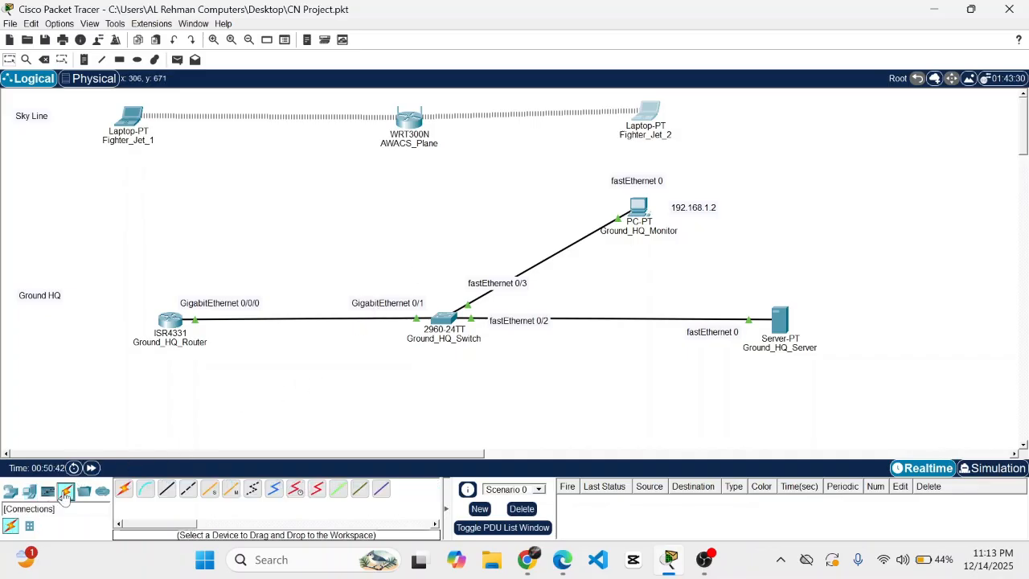
{"action": "left_click", "coordinate": [170, 490]}
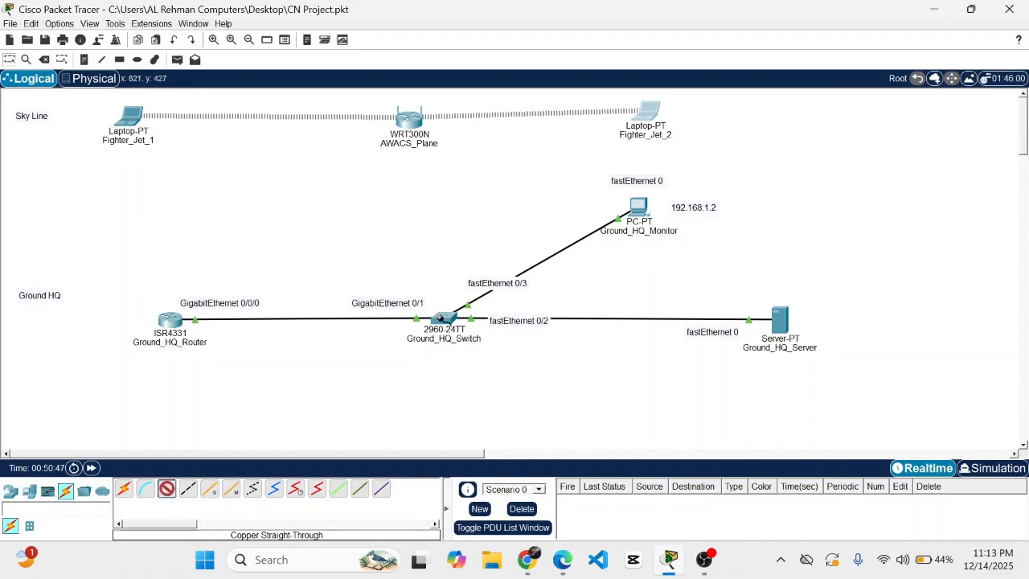
{"action": "left_click", "coordinate": [442, 319]}
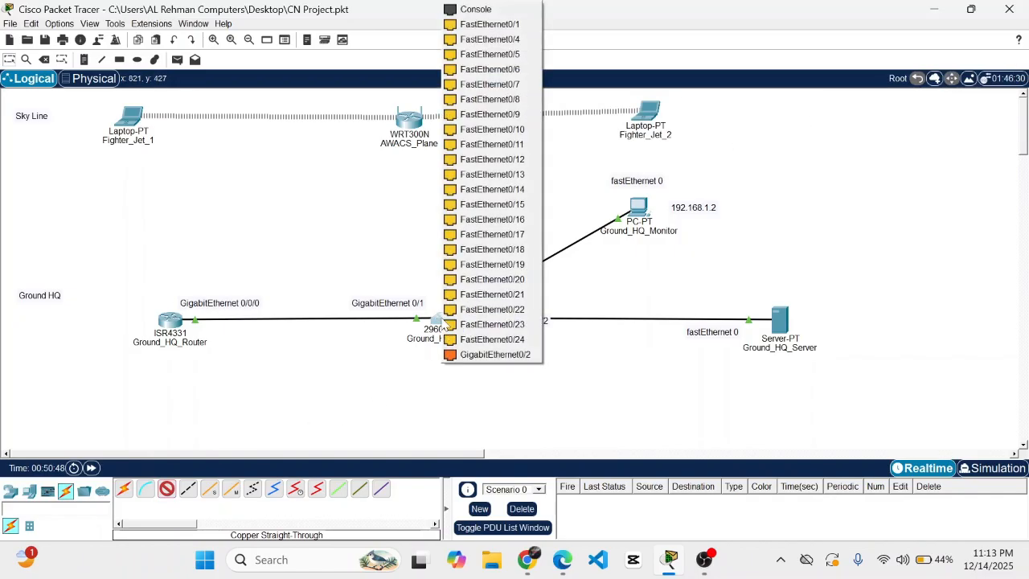
{"action": "left_click", "coordinate": [505, 41]}
{"action": "left_click", "coordinate": [410, 121]}
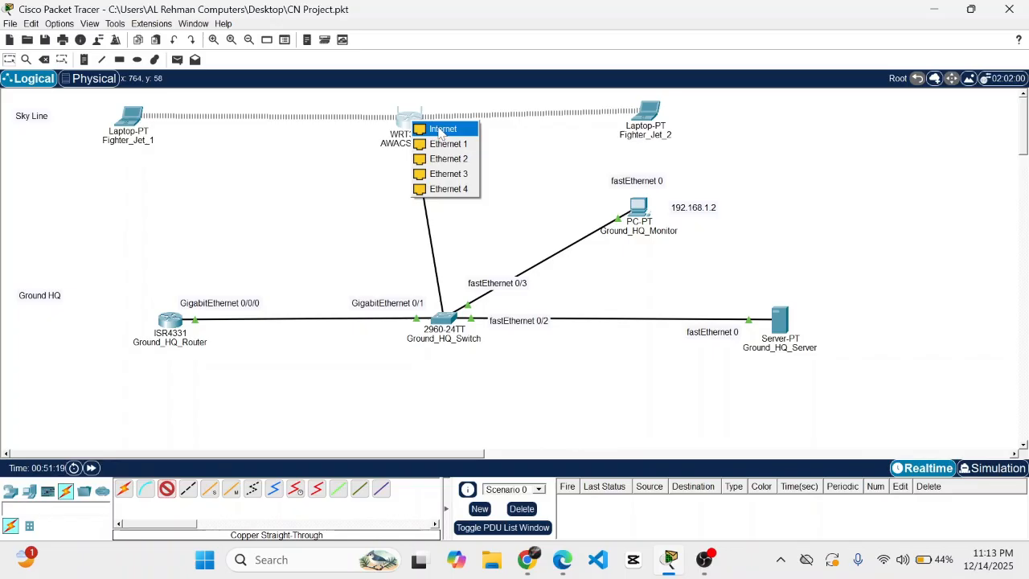
{"action": "left_click", "coordinate": [441, 130]}
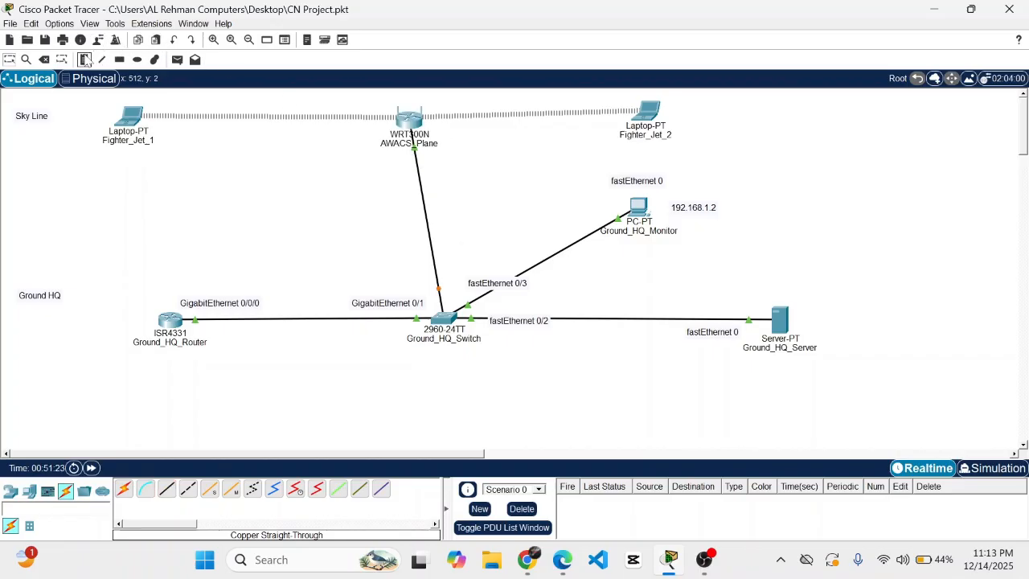
- Add text notes 'internet' and 'fastEthernet 0/4' at the router and switch ends of the cable
{"action": "left_click", "coordinate": [84, 58]}
{"action": "left_click", "coordinate": [443, 159]}
{"action": "type", "text": "i"}
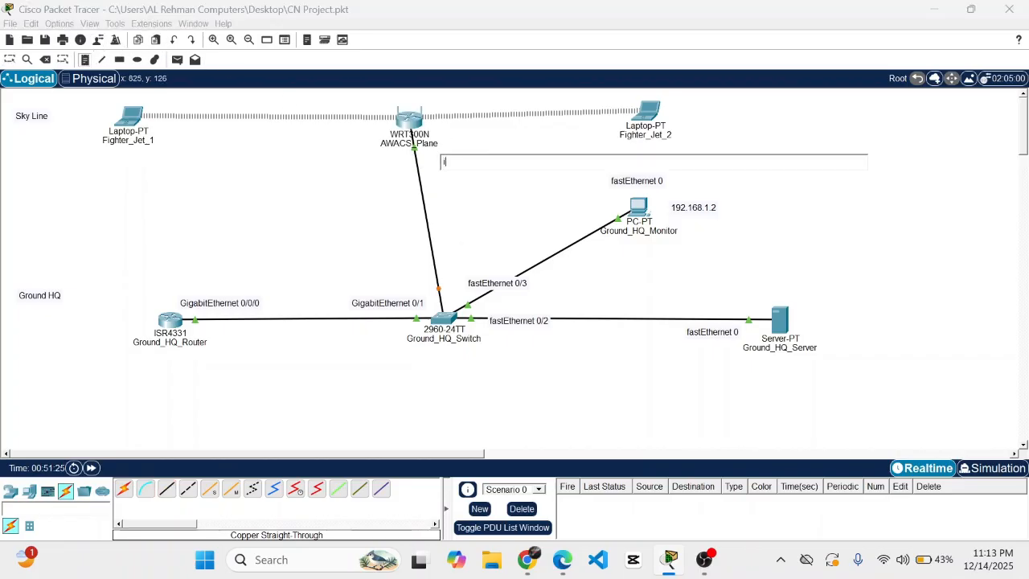
{"action": "type", "text": "nternet"}
{"action": "left_click", "coordinate": [441, 250]}
{"action": "type", "text": "fa"}
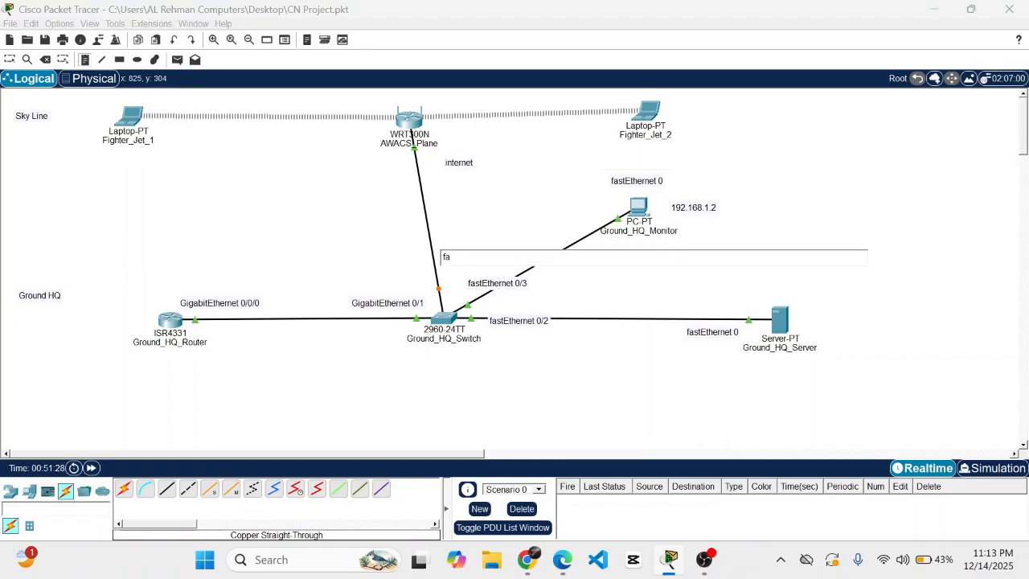
{"action": "type", "text": "stEthernet 0/4"}
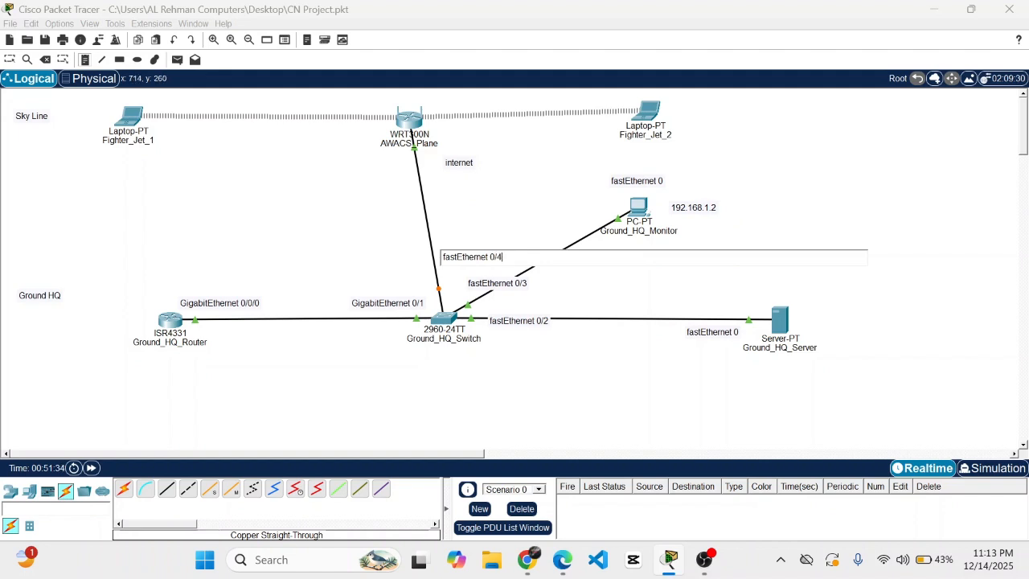
{"action": "left_click", "coordinate": [9, 61]}
- Move both labels right beside the cable and save the project
{"action": "left_click_drag", "start_coordinate": [471, 169], "coordinate": [431, 173]}
{"action": "left_click_drag", "start_coordinate": [464, 264], "coordinate": [431, 267]}
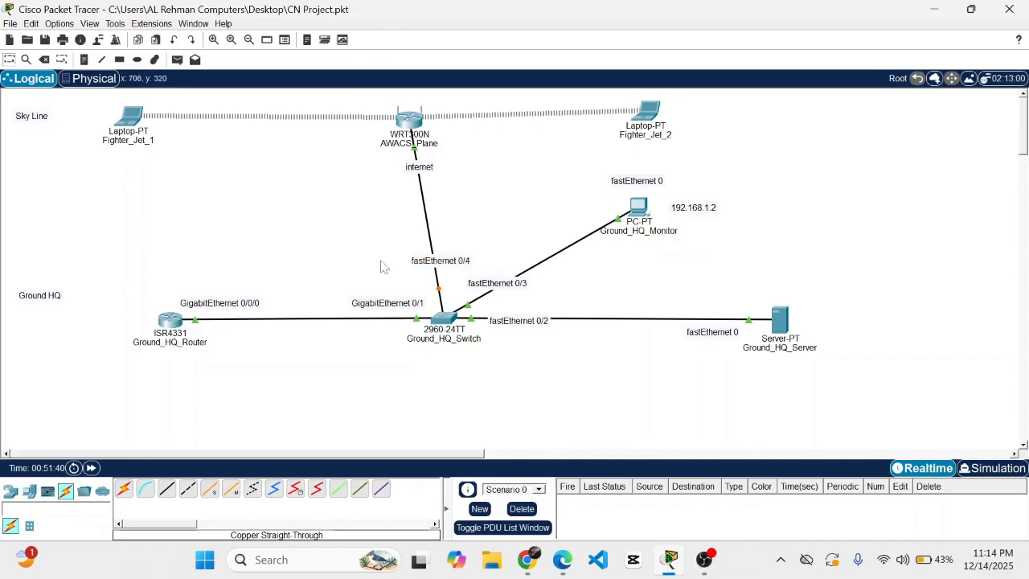
{"action": "key", "text": "ctrl+s"}
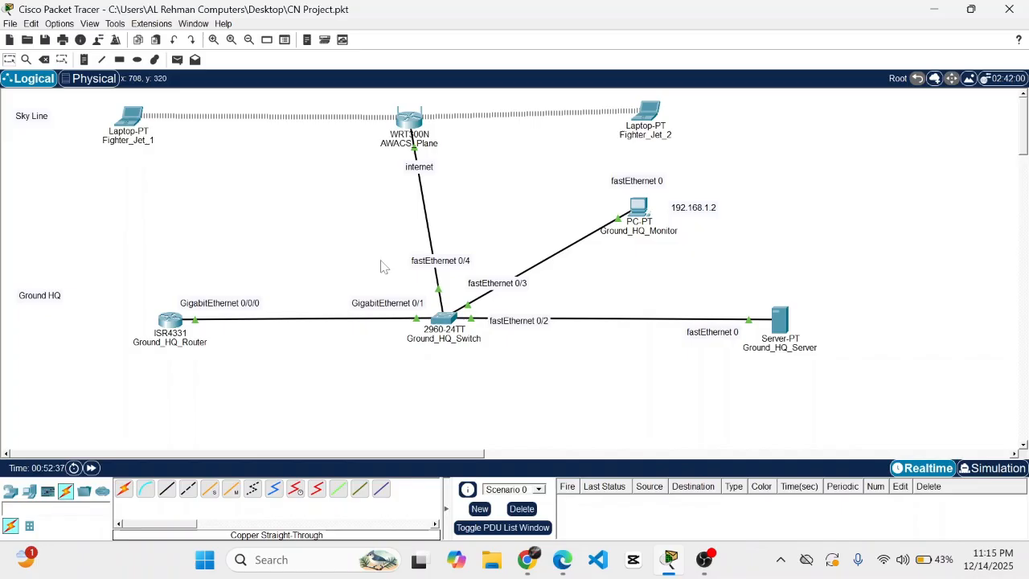
- Switch AWACS_Plane's Internet connection type to Static IP
{"action": "left_click", "coordinate": [413, 119]}
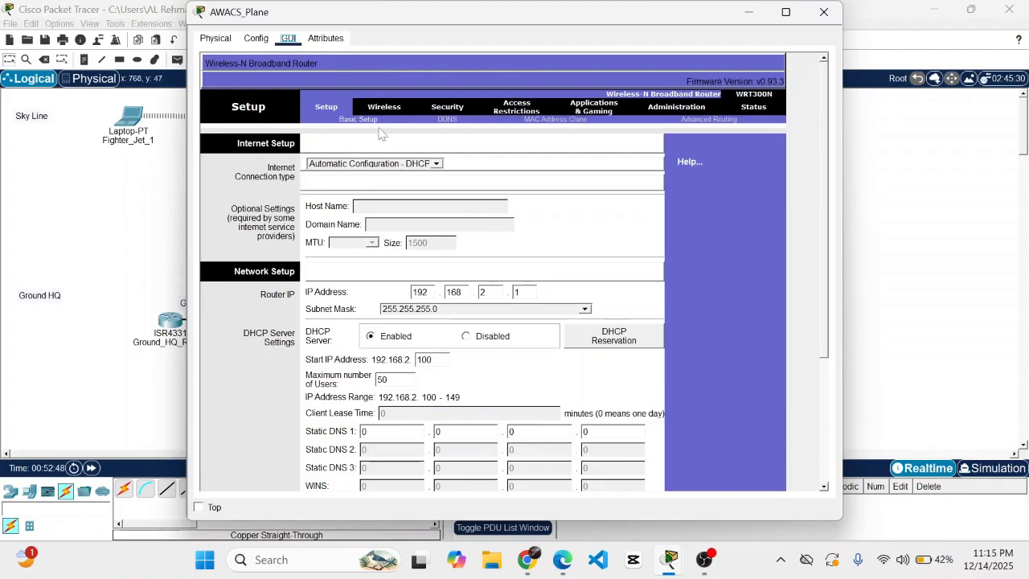
{"action": "left_click", "coordinate": [438, 164]}
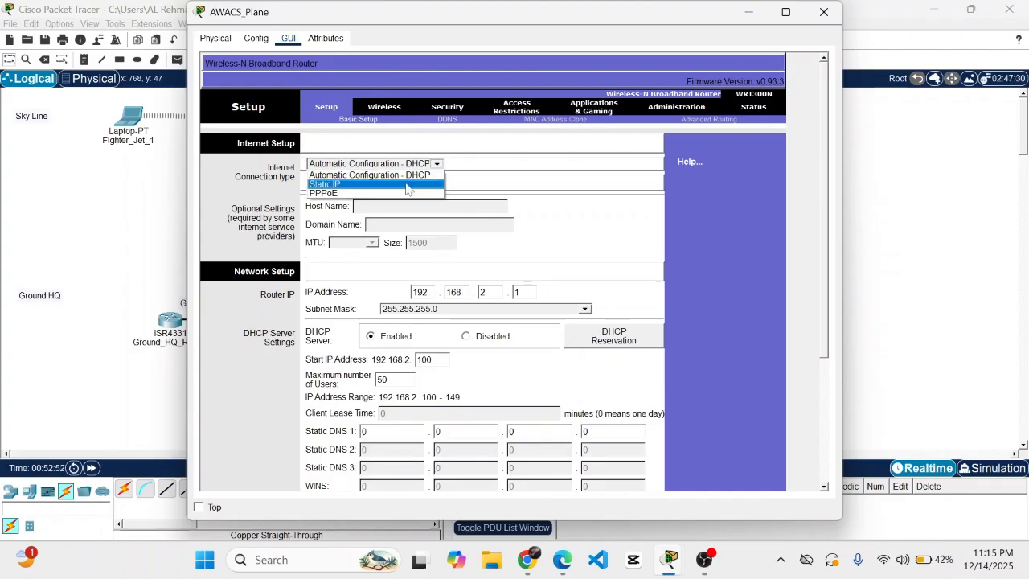
{"action": "left_click", "coordinate": [406, 187]}
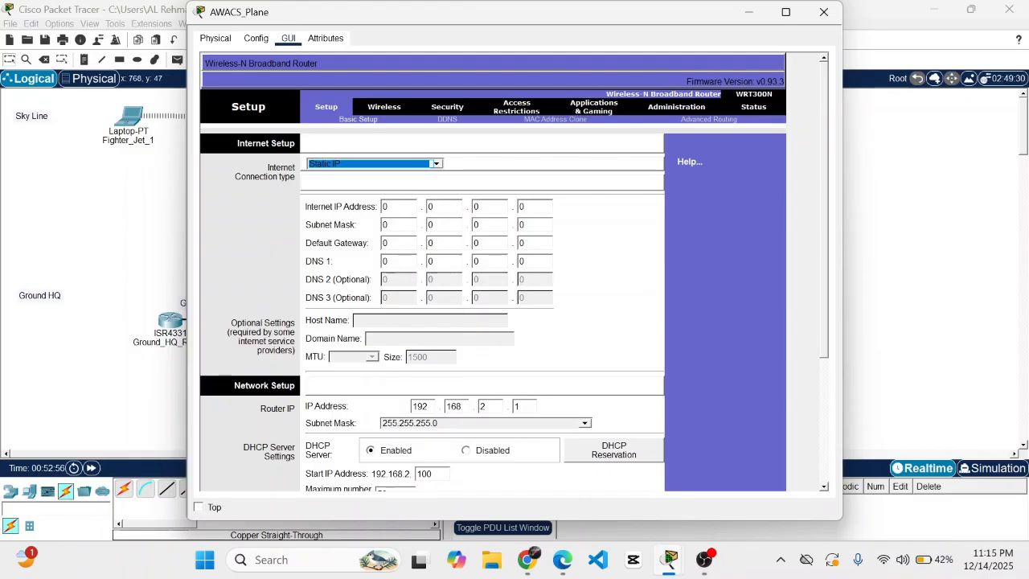
- Enter Internet IP 192.168.1.50 and try saving, which raises a subnet error
{"action": "left_click", "coordinate": [394, 207]}
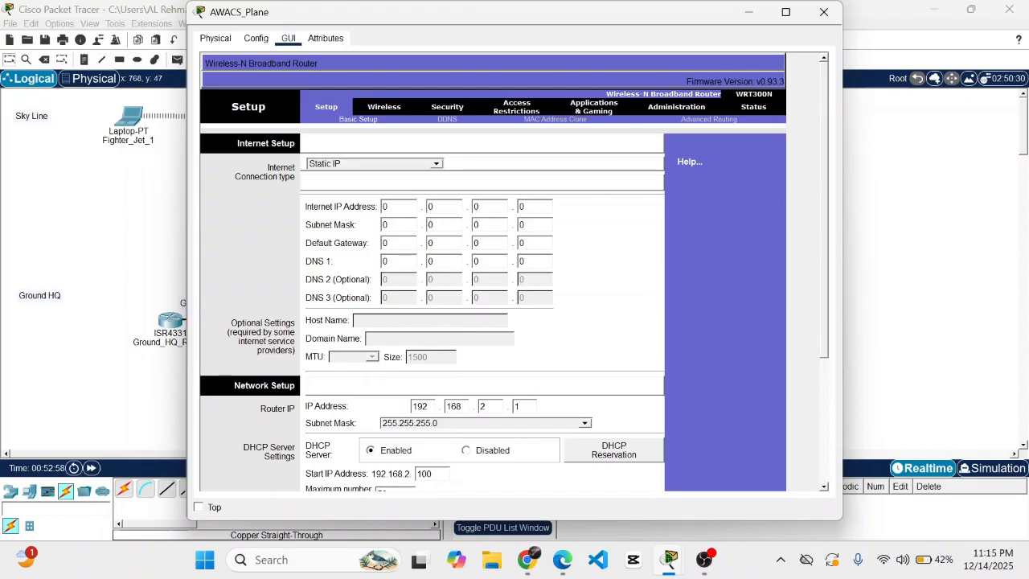
{"action": "type", "text": "192"}
{"action": "left_click", "coordinate": [444, 207]}
{"action": "type", "text": "68"}
{"action": "left_click", "coordinate": [485, 206]}
{"action": "key", "text": "BackSpace"}
{"action": "type", "text": "1"}
{"action": "left_click", "coordinate": [531, 207]}
{"action": "key", "text": "BackSpace"}
{"action": "type", "text": "50"}
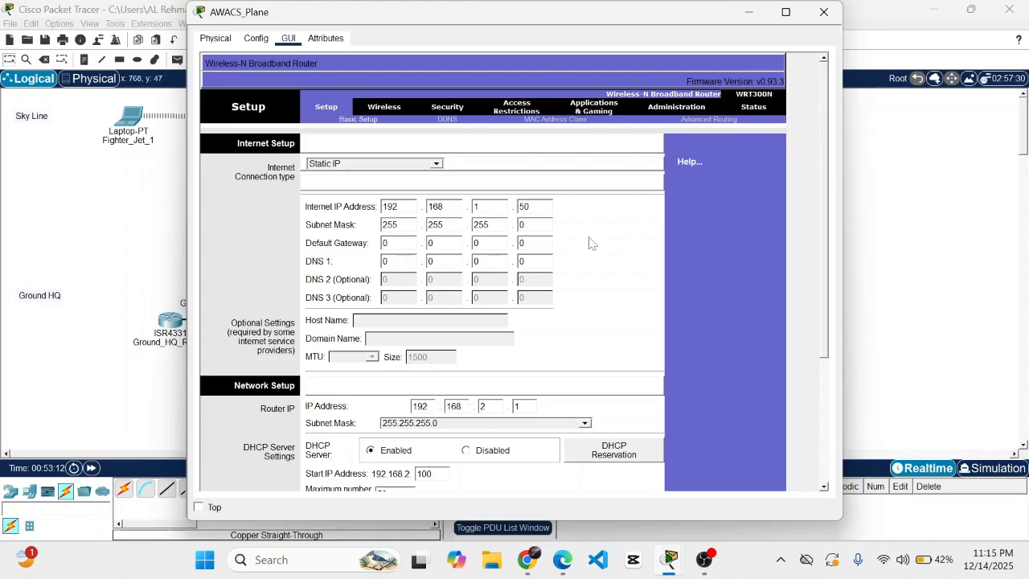
{"action": "scroll", "coordinate": [510, 360], "scroll_direction": "down", "scroll_amount": 5}
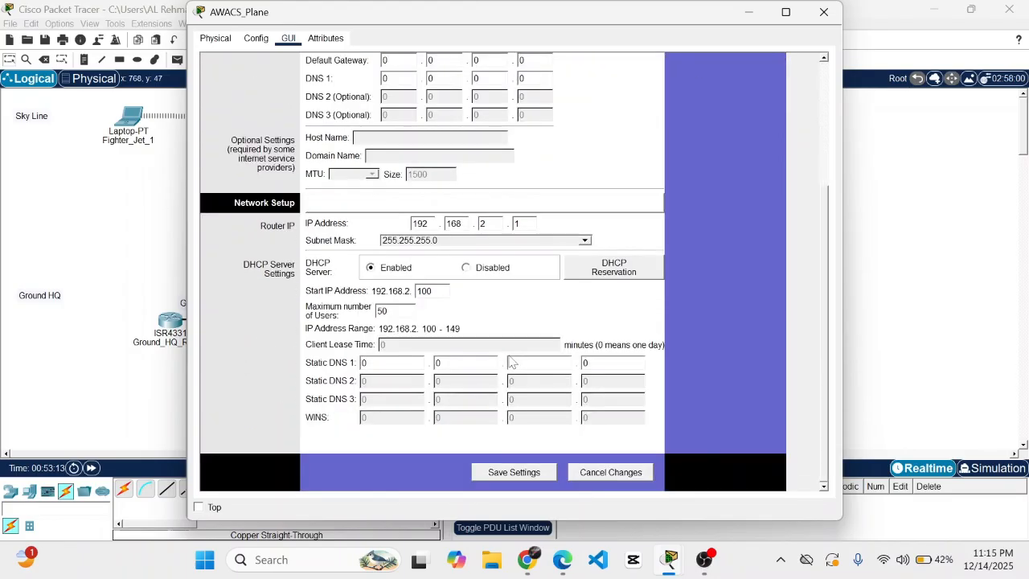
{"action": "left_click", "coordinate": [511, 474]}
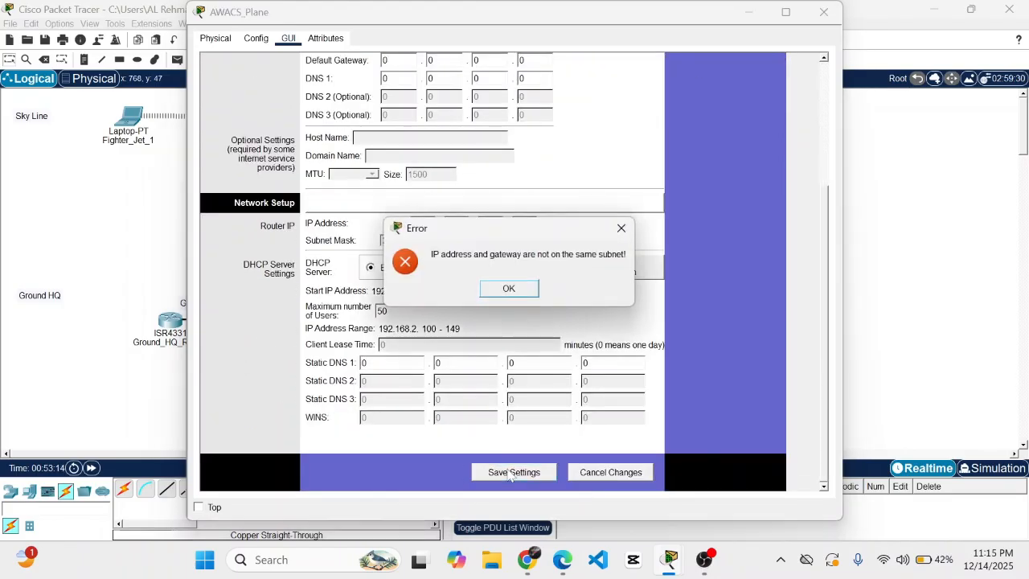
- Dismiss the subnet error and enter default gateway 192.168.1.1
{"action": "left_click", "coordinate": [621, 229]}
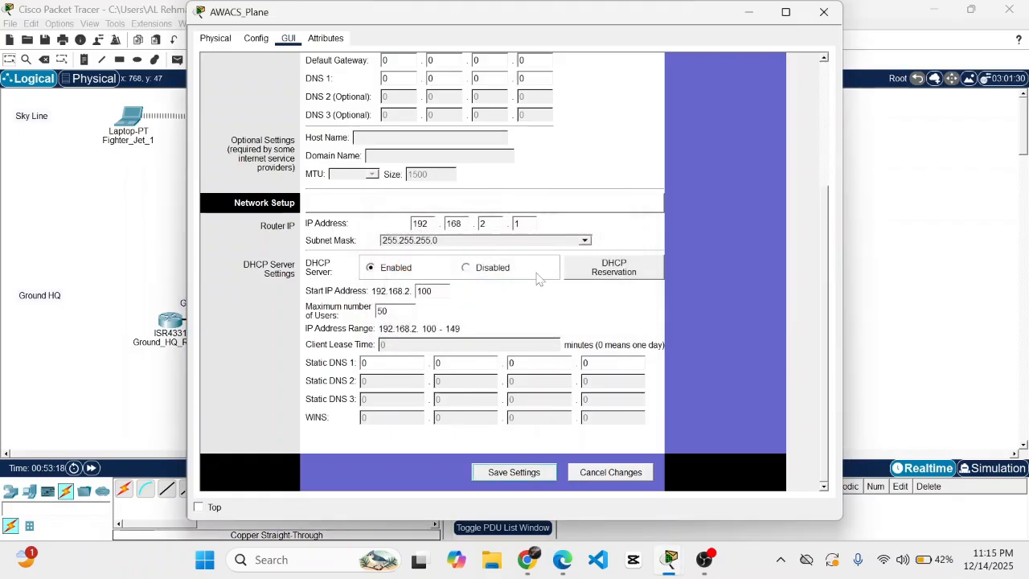
{"action": "scroll", "coordinate": [536, 275], "scroll_direction": "up", "scroll_amount": 5}
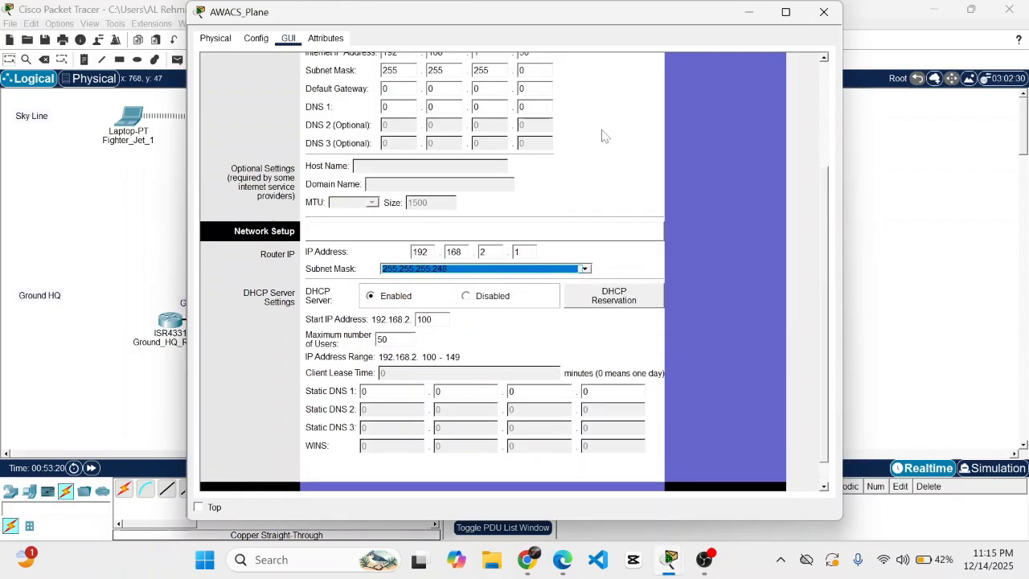
{"action": "scroll", "coordinate": [586, 136], "scroll_direction": "up", "scroll_amount": 3}
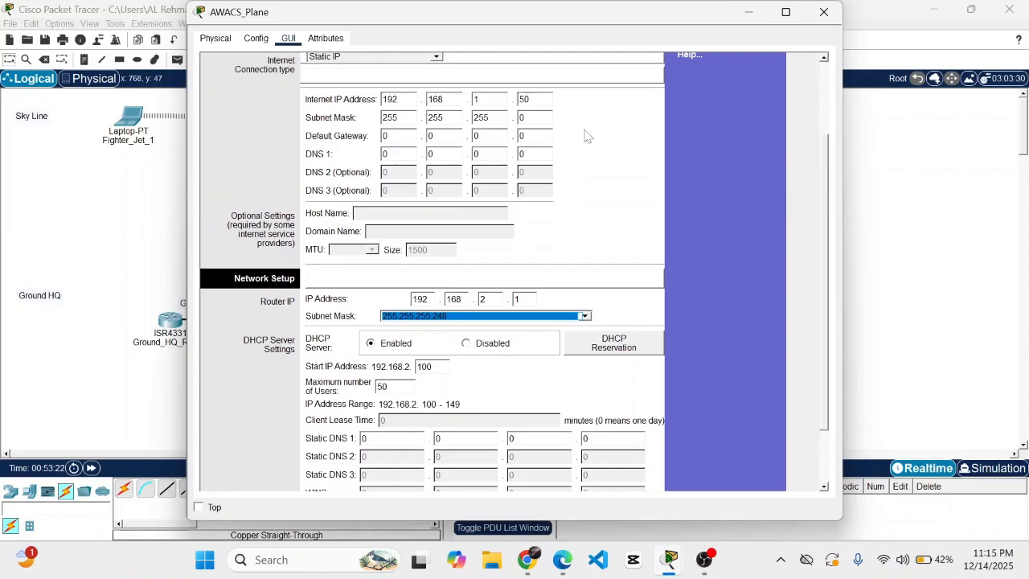
{"action": "scroll", "coordinate": [587, 136], "scroll_direction": "up", "scroll_amount": 5}
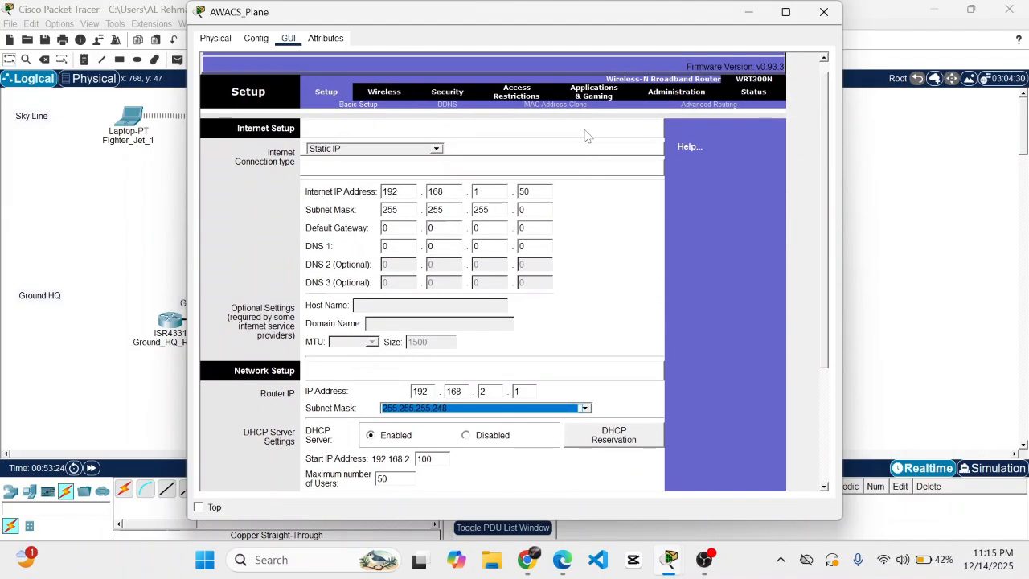
{"action": "scroll", "coordinate": [585, 231], "scroll_direction": "up", "scroll_amount": 2}
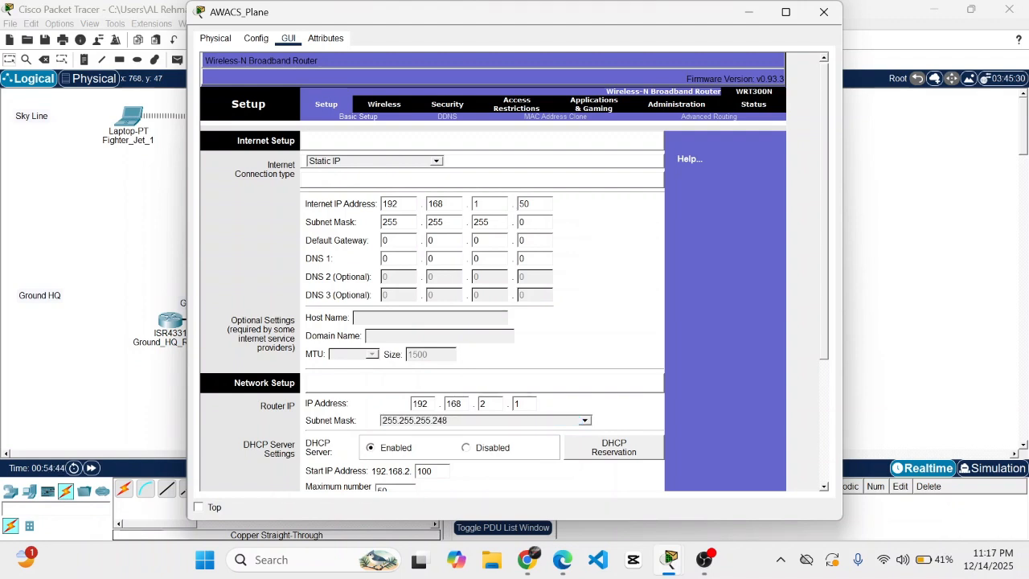
{"action": "left_click", "coordinate": [390, 240]}
{"action": "key", "text": "BackSpace"}
{"action": "type", "text": "192"}
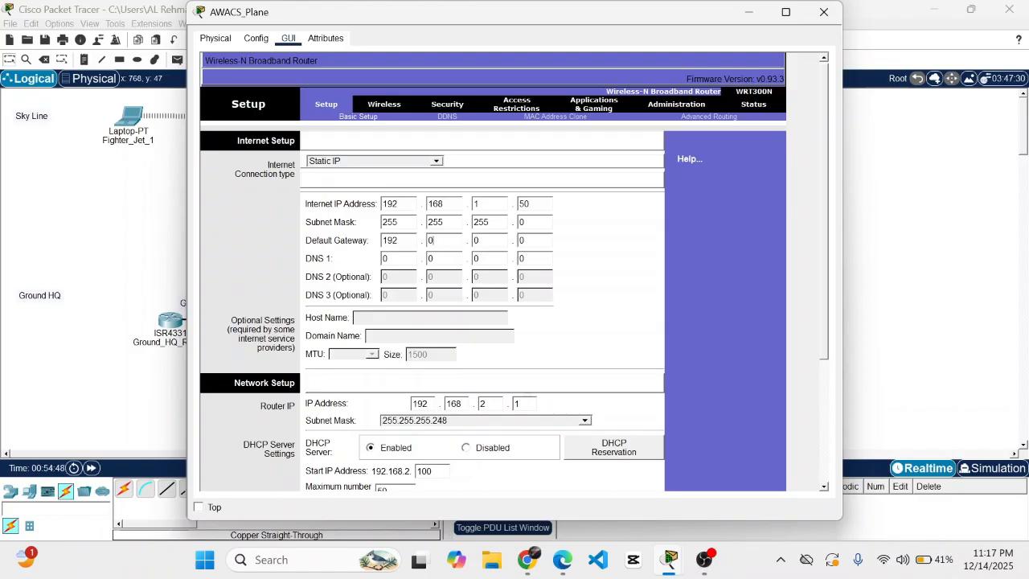
{"action": "key", "text": "BackSpace"}
{"action": "type", "text": "168"}
{"action": "left_click", "coordinate": [482, 241]}
{"action": "key", "text": "BackSpace"}
{"action": "type", "text": "1"}
{"action": "left_click", "coordinate": [529, 242]}
{"action": "type", "text": "1"}
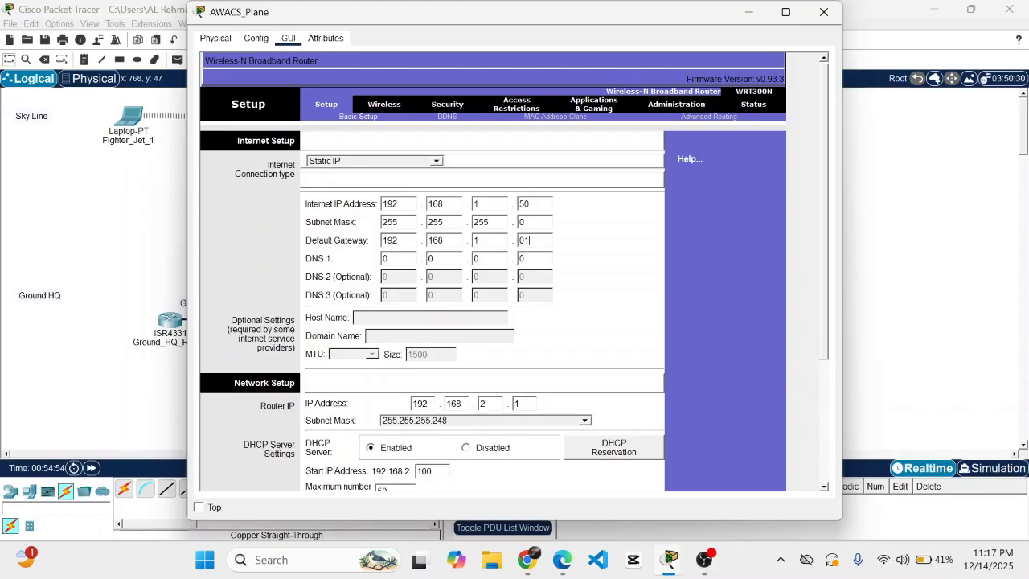
{"action": "key", "text": "BackSpace"}
{"action": "key", "text": "BackSpace"}
{"action": "type", "text": "1"}
- Save the static Internet settings and close the AWACS_Plane window
{"action": "scroll", "coordinate": [587, 248], "scroll_direction": "down", "scroll_amount": 5}
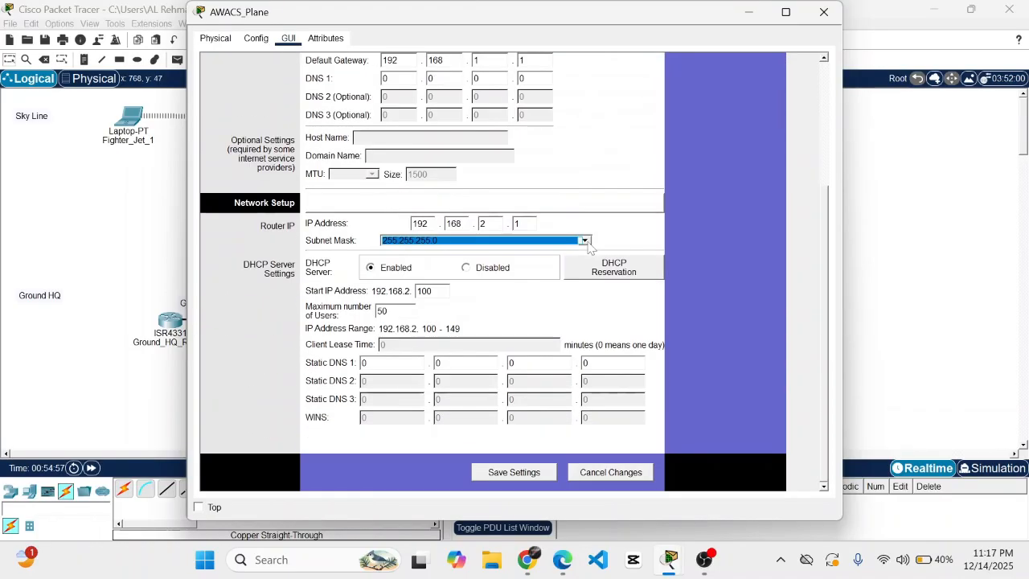
{"action": "left_click", "coordinate": [514, 474]}
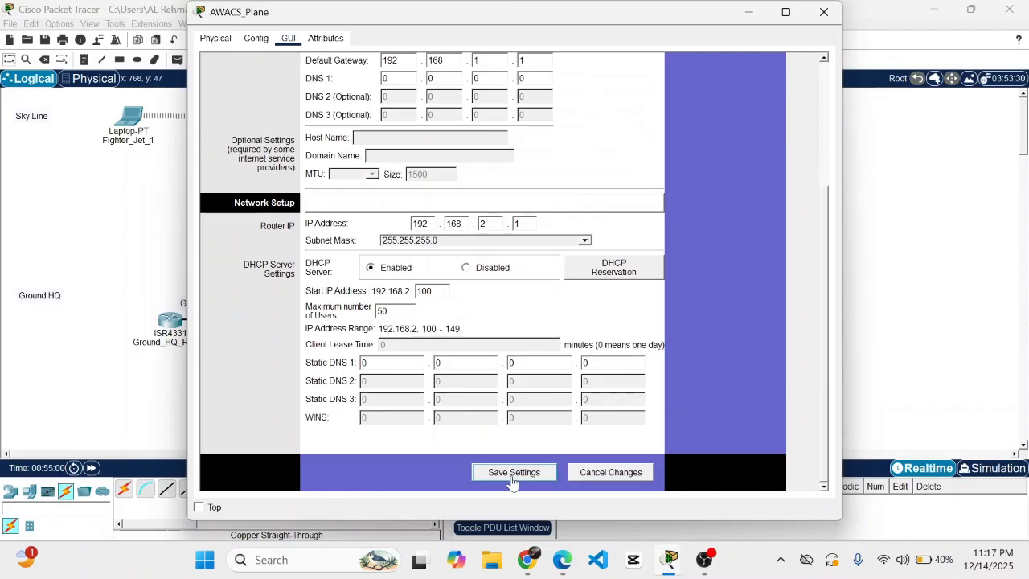
{"action": "left_click", "coordinate": [507, 474]}
{"action": "left_click", "coordinate": [822, 13]}
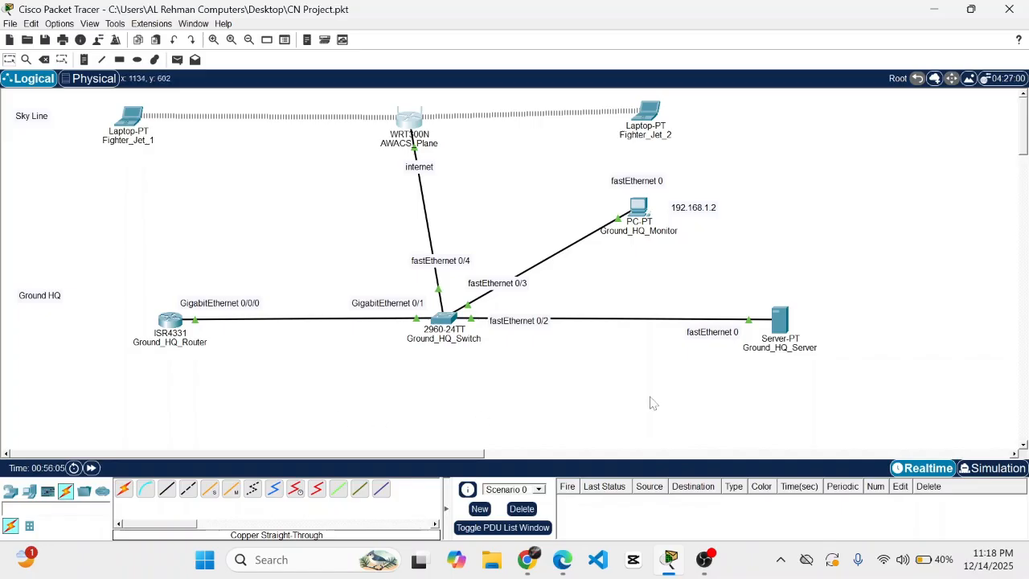
- Bring up Ground_HQ_Server's HTTP service page listing its five web files
{"action": "left_click", "coordinate": [778, 330]}
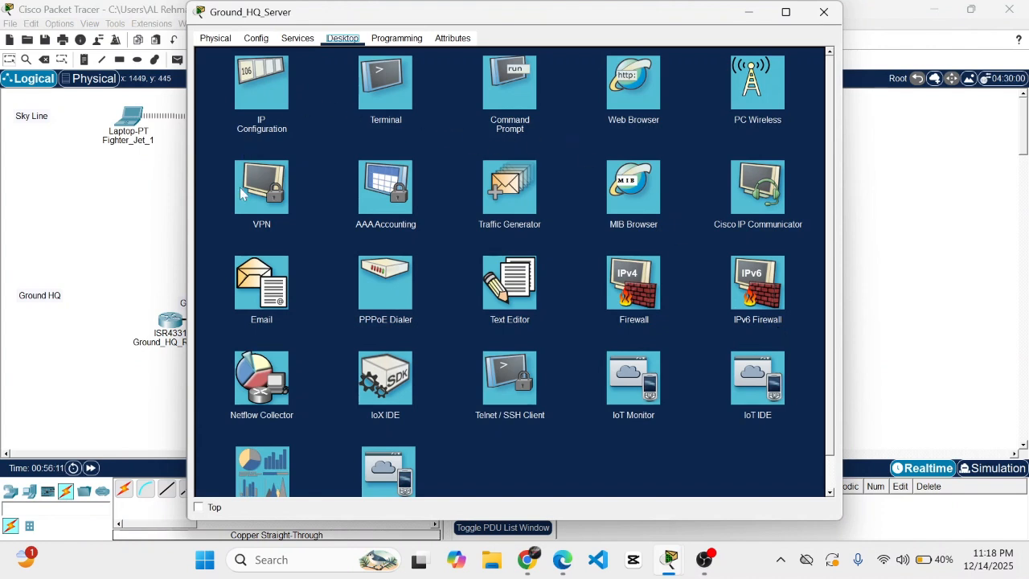
{"action": "left_click", "coordinate": [634, 95]}
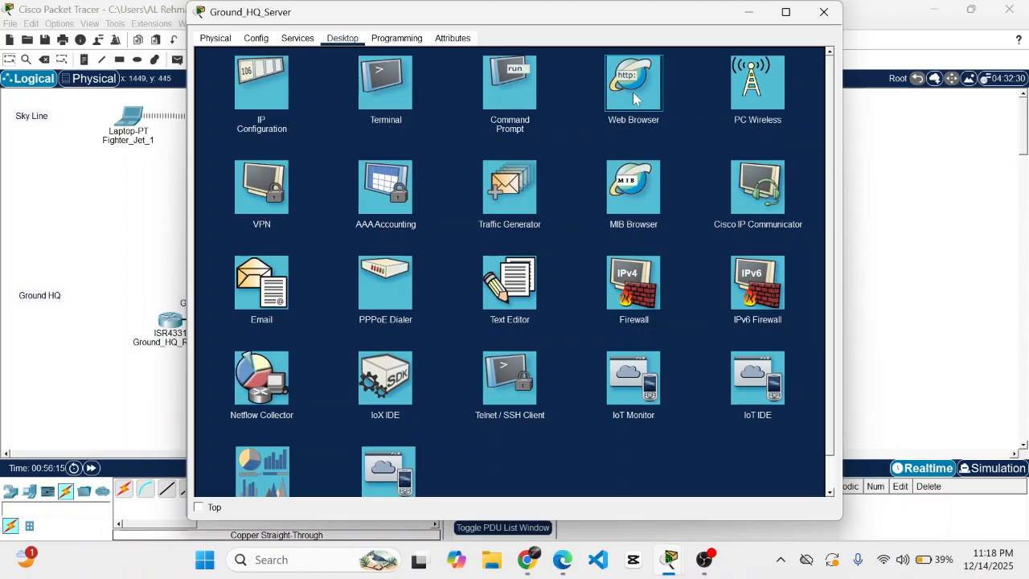
{"action": "left_click", "coordinate": [634, 96]}
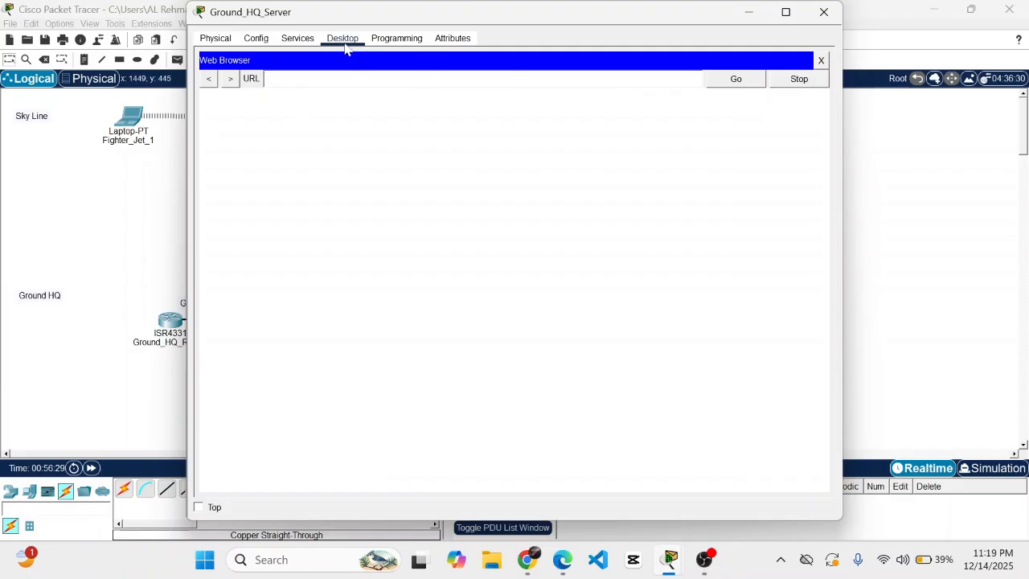
{"action": "left_click", "coordinate": [298, 40]}
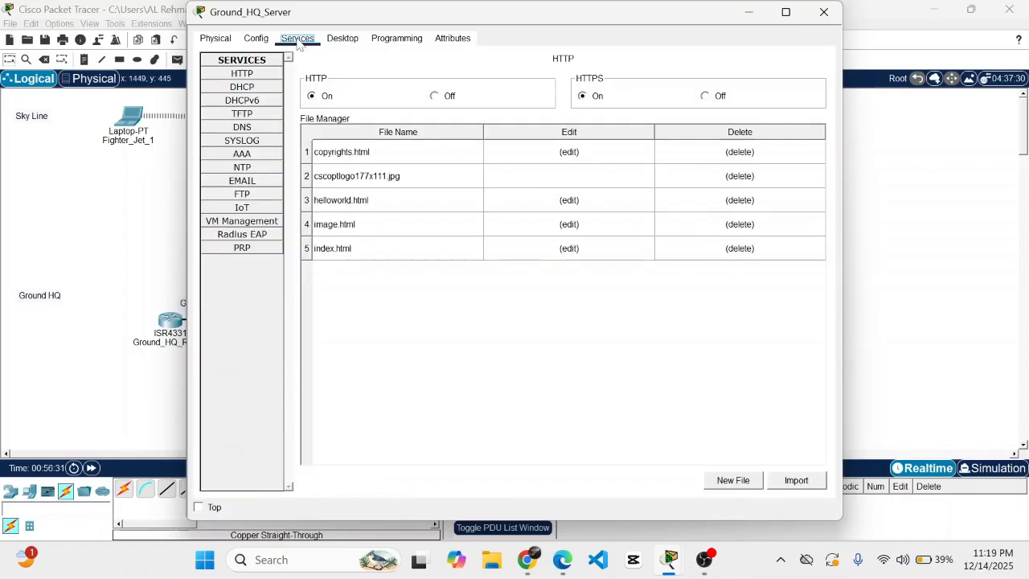
- Replace index.html with the pasted TOP SECRET LEVEL 5 dashboard HTML and save over the original
{"action": "left_click", "coordinate": [243, 78]}
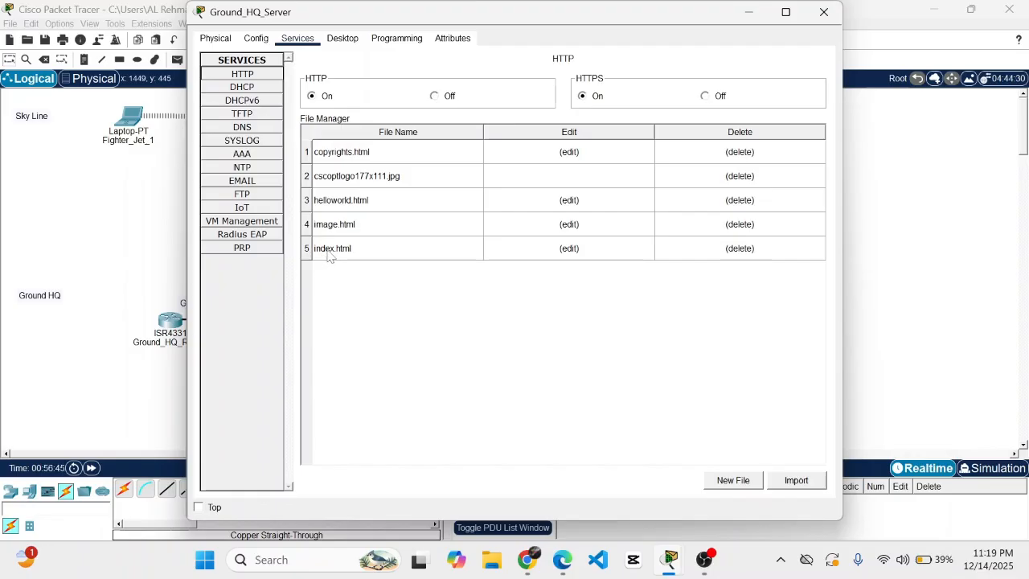
{"action": "left_click", "coordinate": [572, 250]}
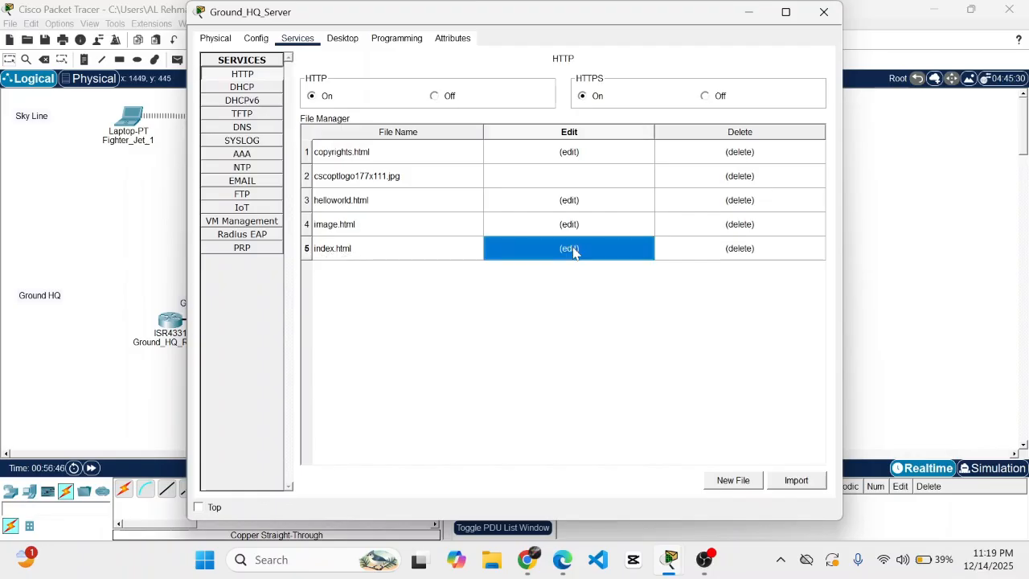
{"action": "left_click", "coordinate": [574, 251]}
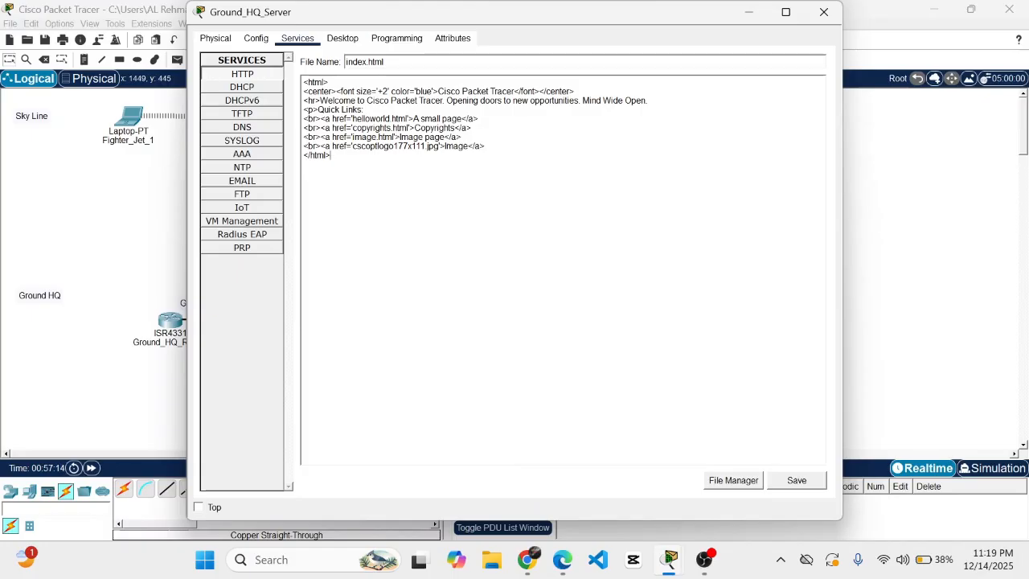
{"action": "key", "text": "ctrl+a"}
{"action": "key", "text": "ctrl+v"}
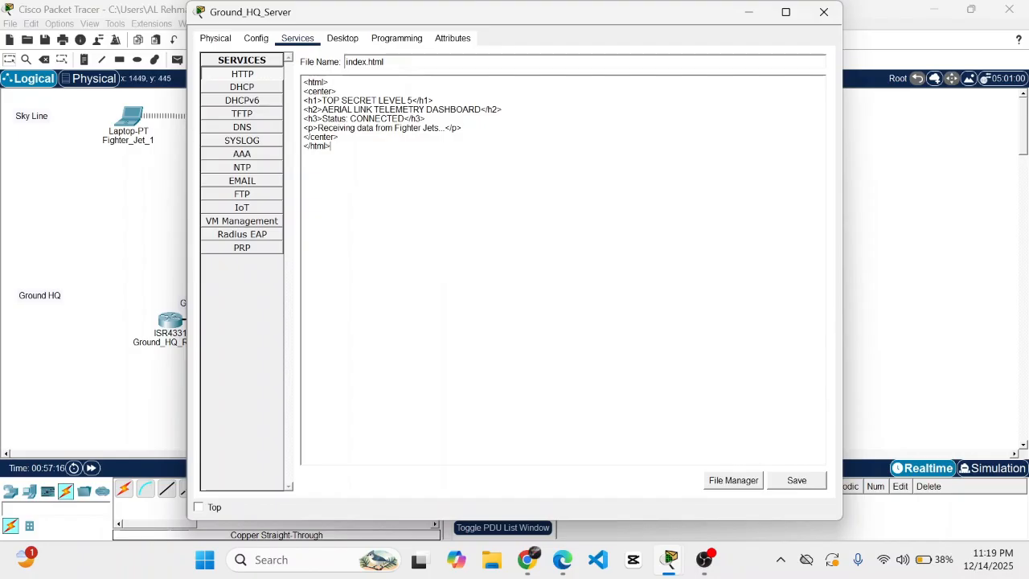
{"action": "left_click", "coordinate": [799, 487]}
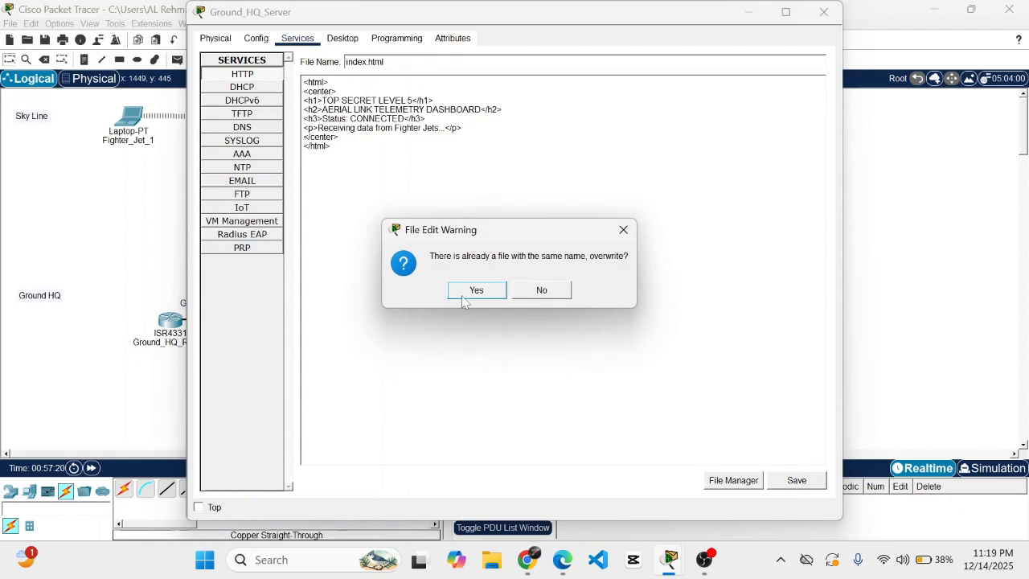
{"action": "left_click", "coordinate": [473, 295]}
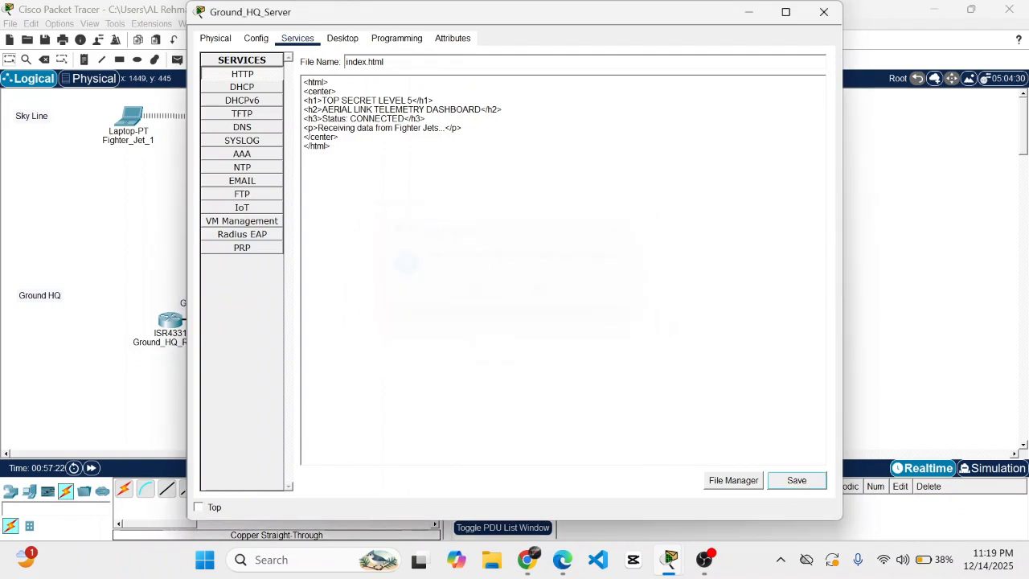
- Close the server window and briefly check the AWACS_Plane settings
{"action": "left_click", "coordinate": [823, 13]}
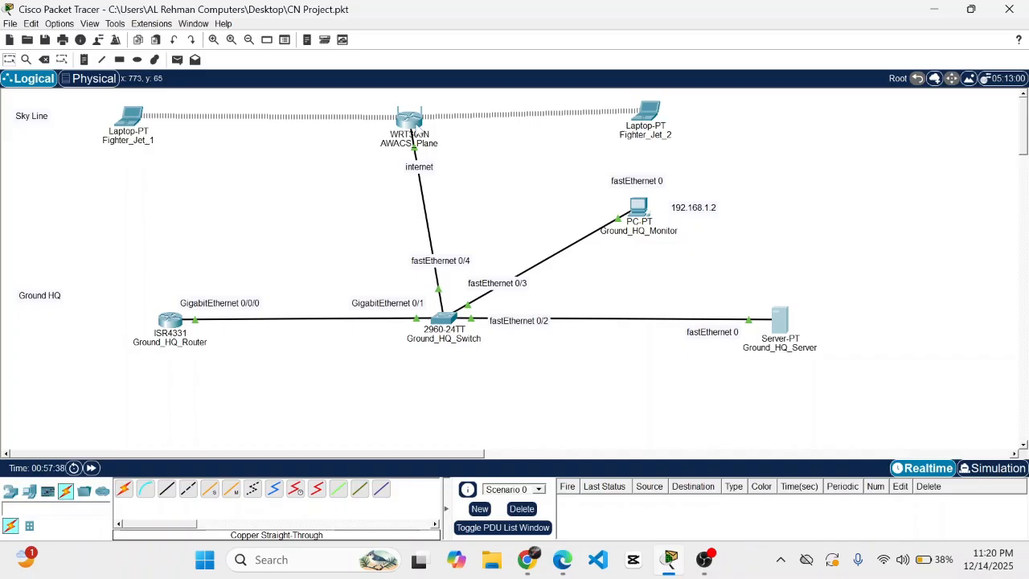
{"action": "left_click", "coordinate": [417, 129]}
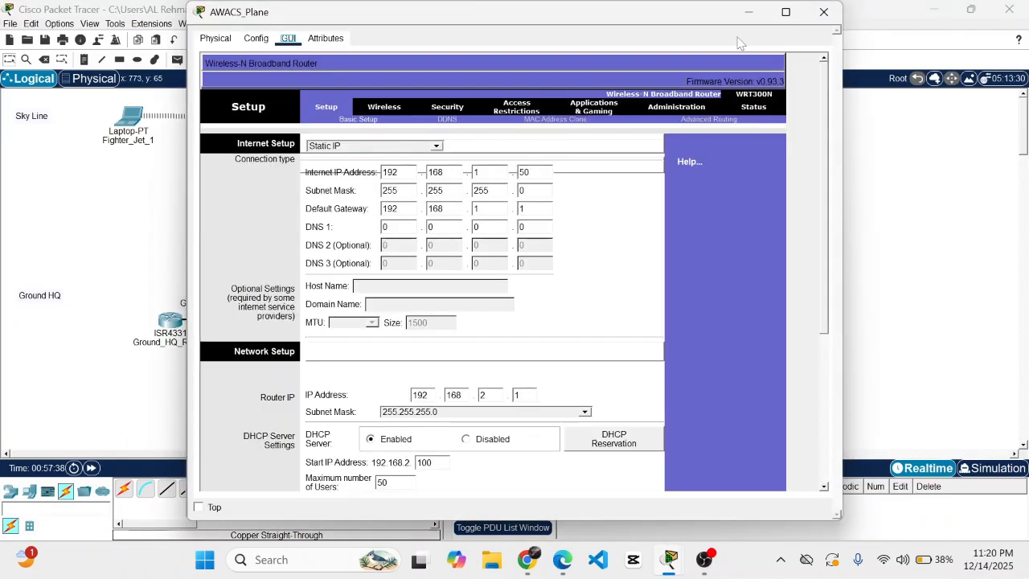
{"action": "left_click", "coordinate": [822, 13]}
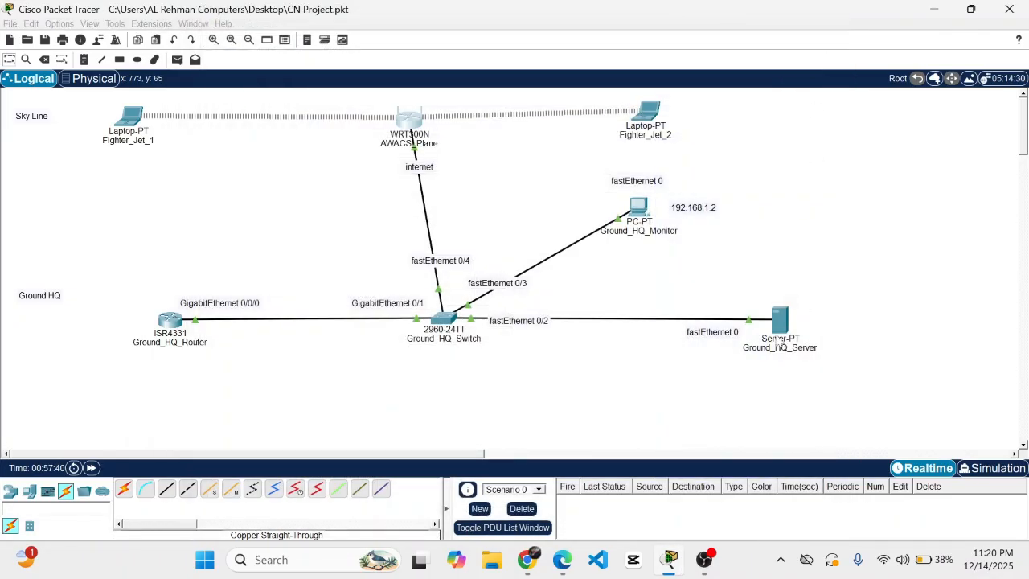
- Reopen Ground_HQ_Server on its Desktop applications and select Web Browser
{"action": "left_click", "coordinate": [779, 340]}
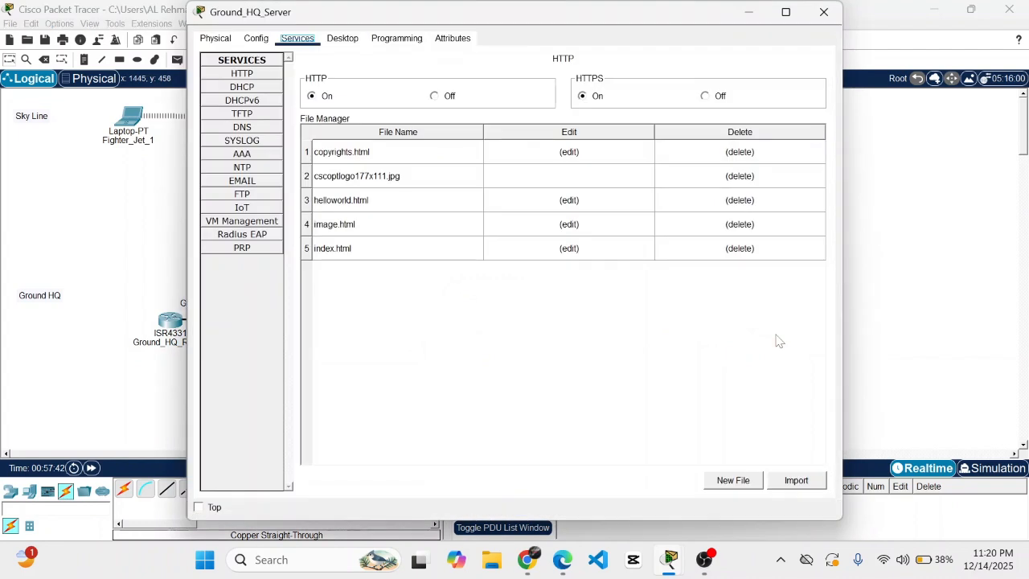
{"action": "left_click", "coordinate": [351, 40]}
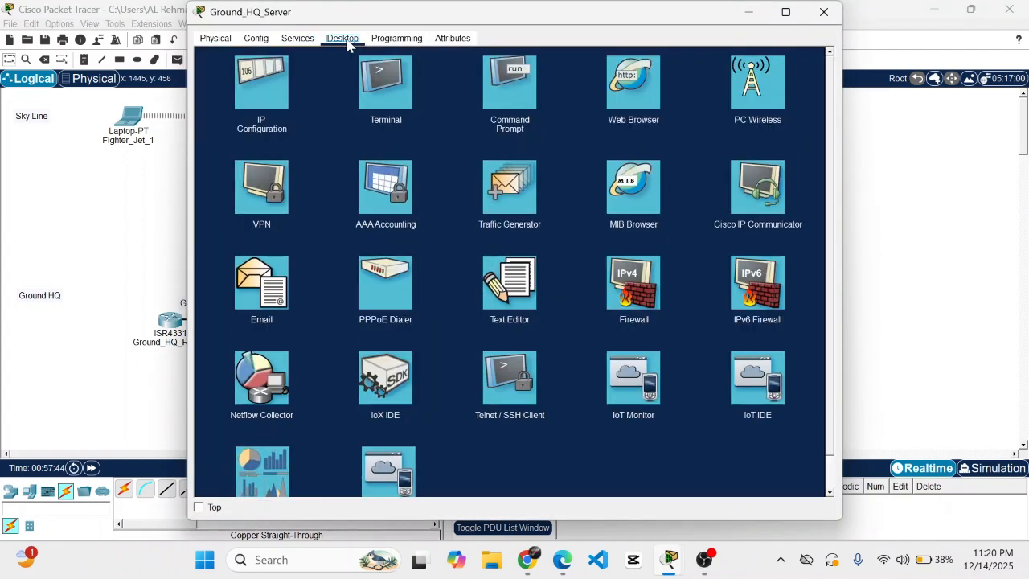
{"action": "left_click", "coordinate": [616, 82]}
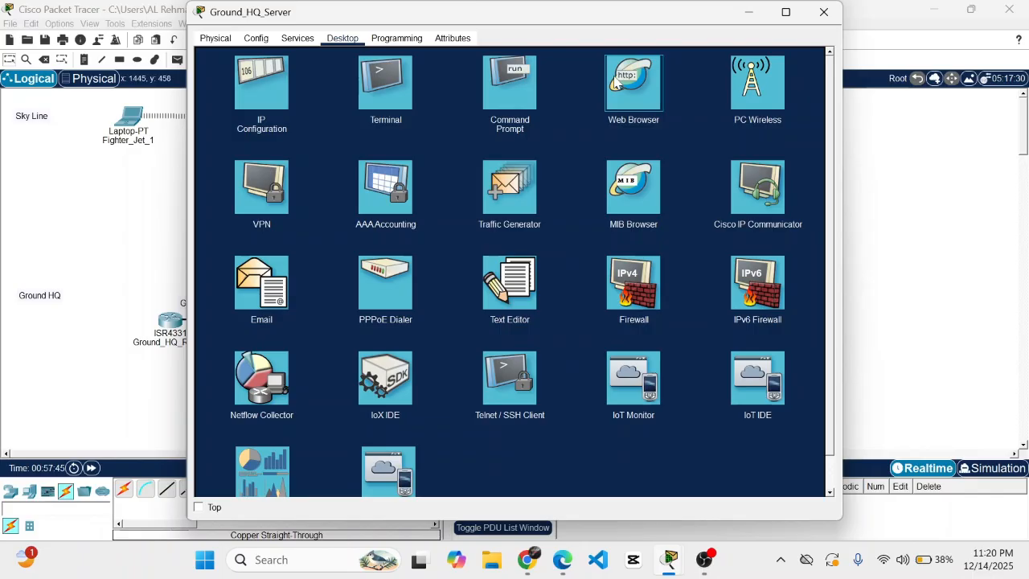
- Browse to 192.168.1.3 to confirm the dashboard page, then close the server window
{"action": "left_click", "coordinate": [615, 80]}
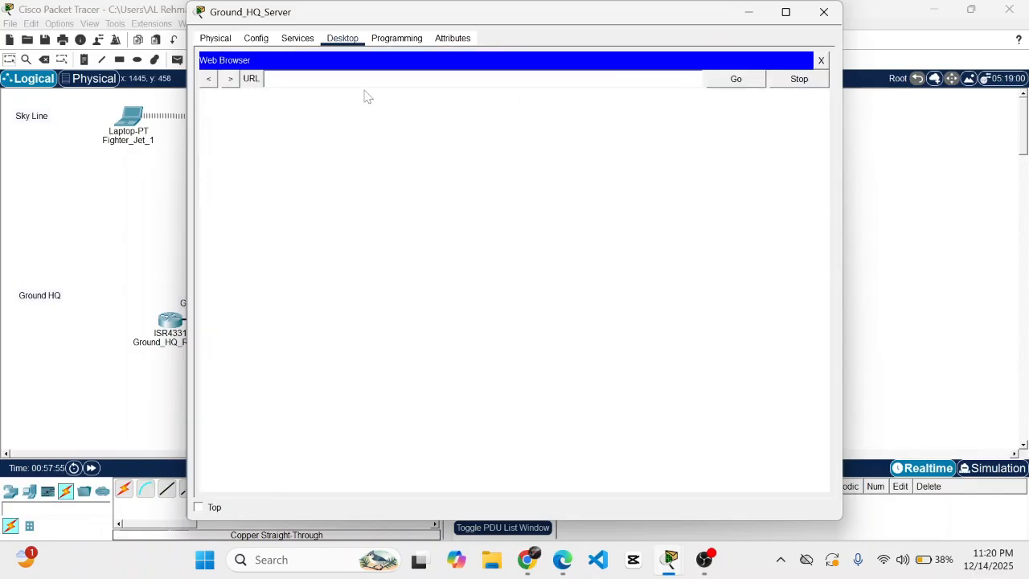
{"action": "type", "text": "192.168.1.3"}
{"action": "left_click", "coordinate": [721, 82]}
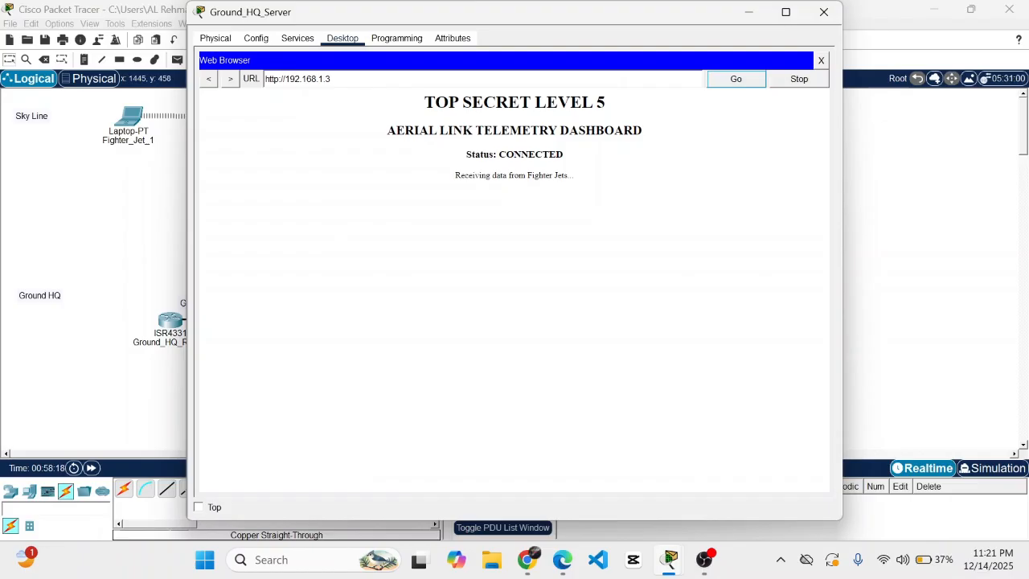
{"action": "left_click", "coordinate": [822, 13]}
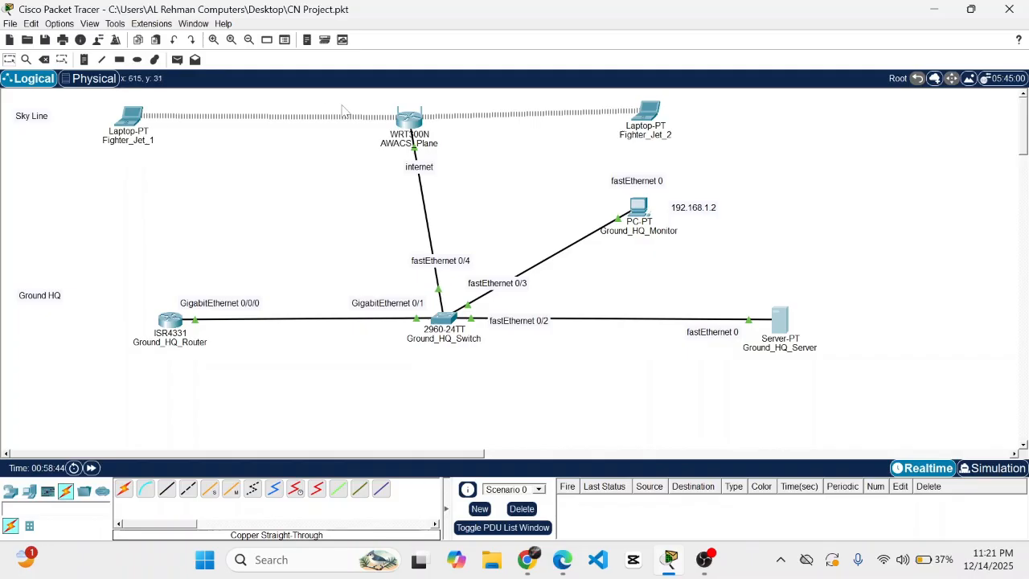
- Review the addressing details for AWACS_Plane, Ground_HQ_Server and Ground_HQ_Router
{"action": "mouse_move", "coordinate": [410, 134]}
{"action": "mouse_move", "coordinate": [779, 346]}
{"action": "mouse_move", "coordinate": [173, 322]}
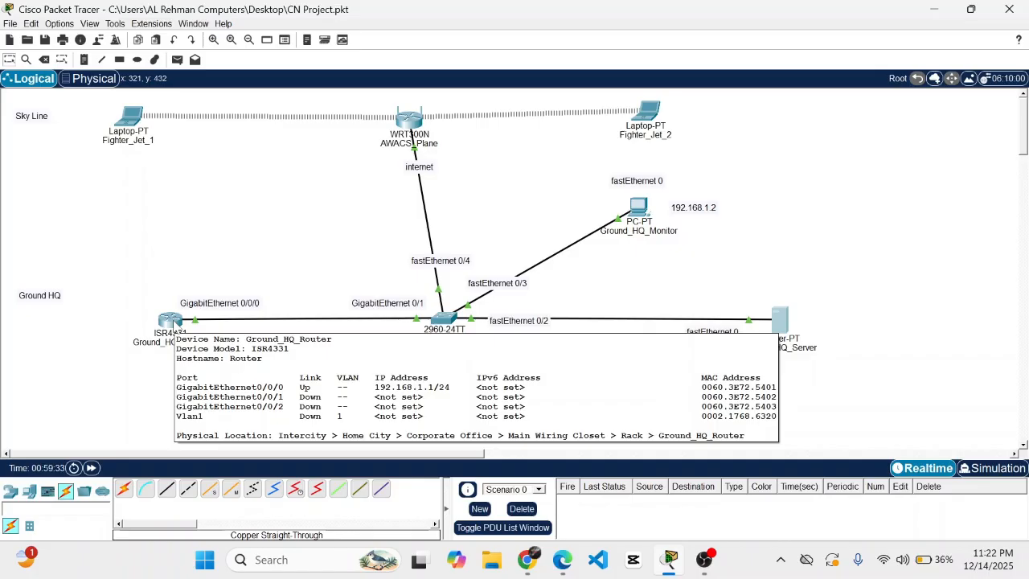
- On the router's CLI, enter privileged mode and then global configuration mode
{"action": "left_click", "coordinate": [172, 323]}
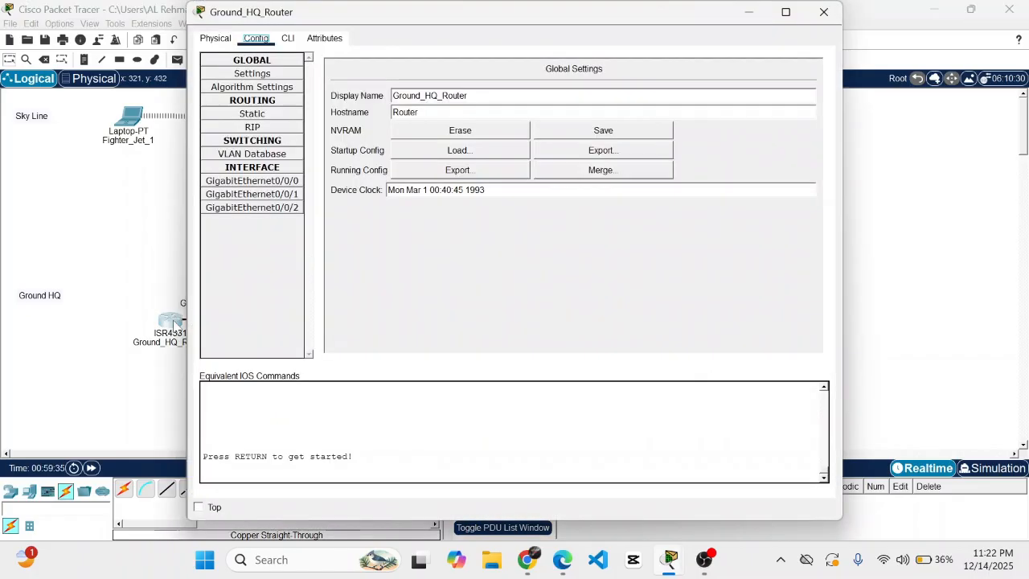
{"action": "left_click", "coordinate": [288, 40]}
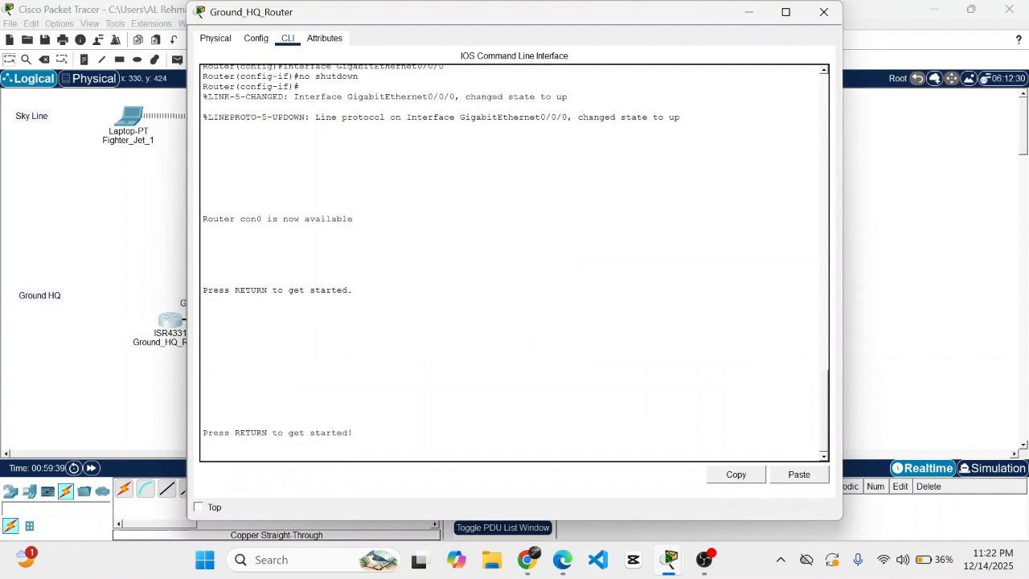
{"action": "key", "text": "Return"}
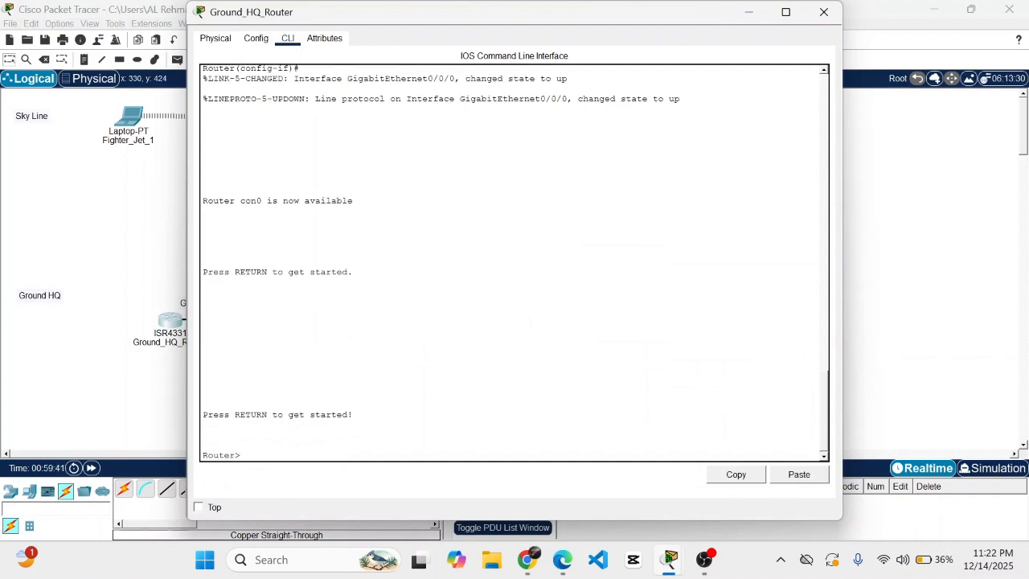
{"action": "type", "text": "enable"}
{"action": "key", "text": "Return"}
{"action": "type", "text": "config"}
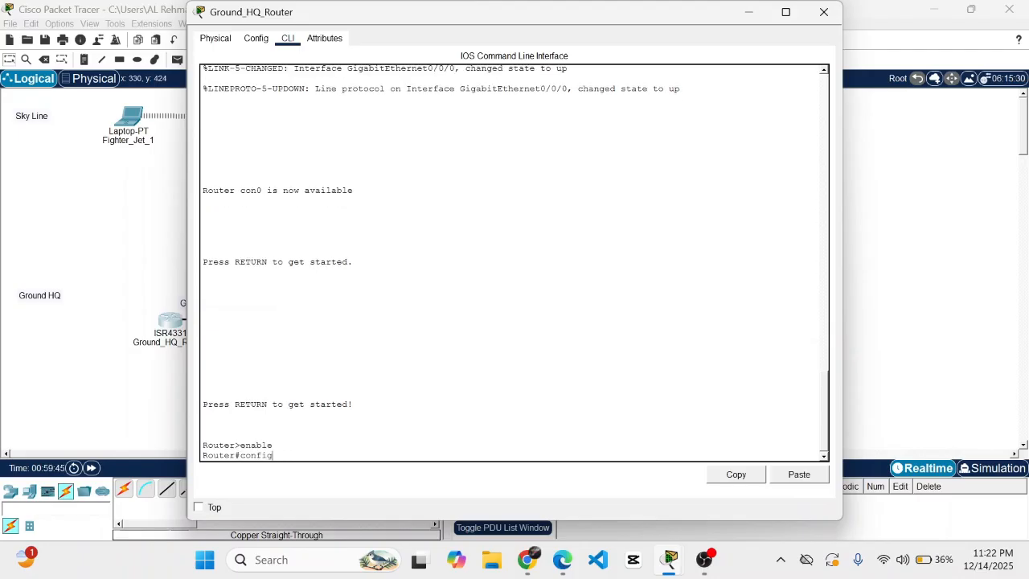
{"action": "type", "text": "ure terminal"}
{"action": "key", "text": "Return"}
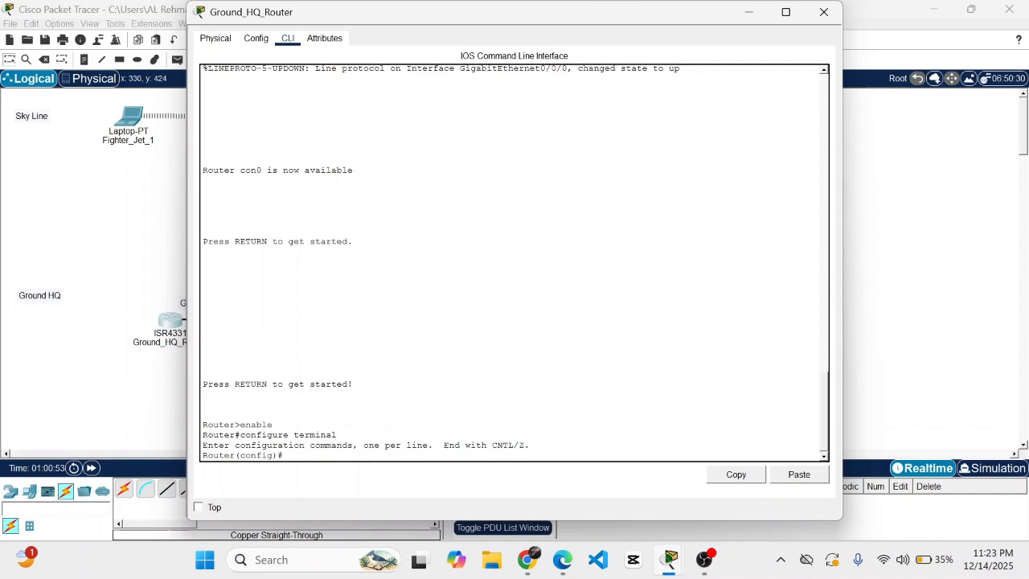
- Set hostname Ground_HQ_Router and configure an enable secret password
{"action": "type", "text": "hostname"}
{"action": "type", "text": "Ground_HQ_Router"}
{"action": "key", "text": "Return"}
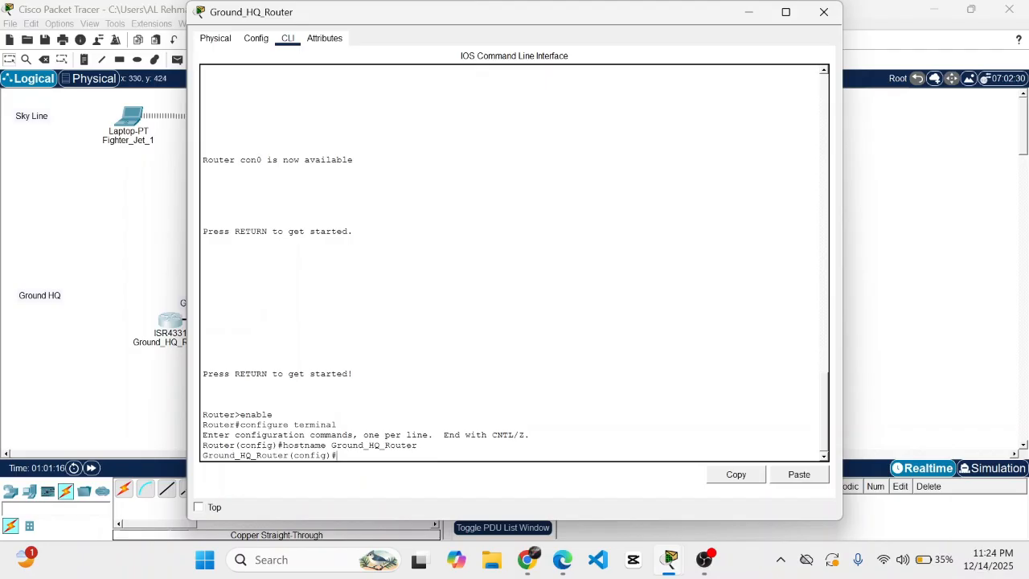
{"action": "type", "text": "enable secret rafale"}
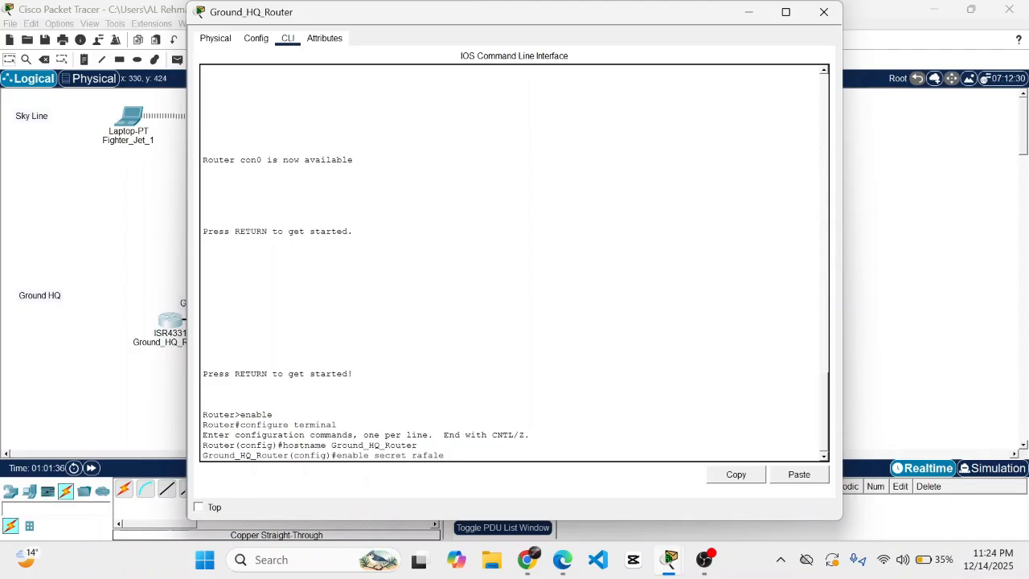
{"action": "key", "text": "Return"}
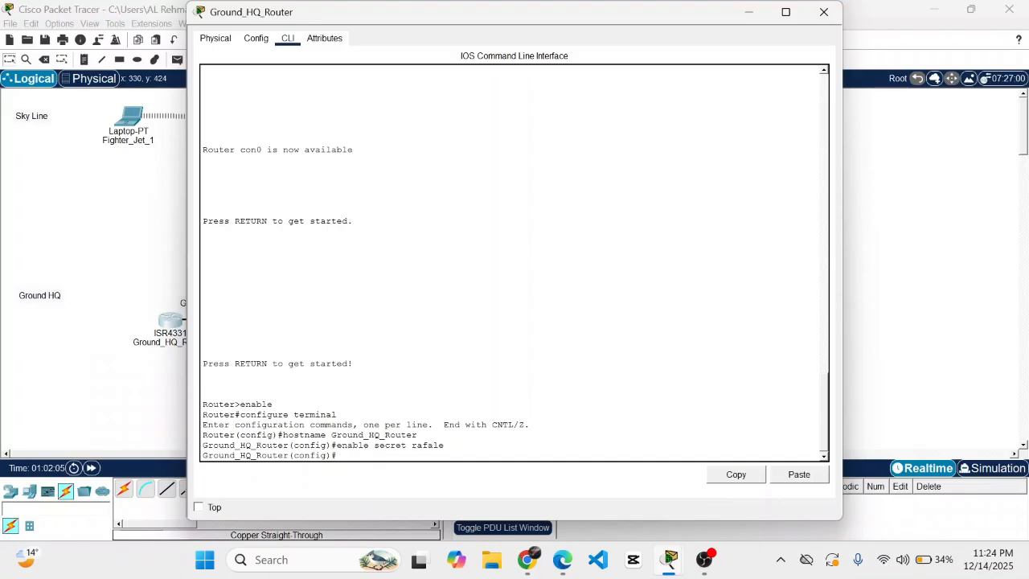
- Exit configuration and privileged modes to log out of the Ground_HQ_Router console
{"action": "type", "text": "exit"}
{"action": "key", "text": "Return"}
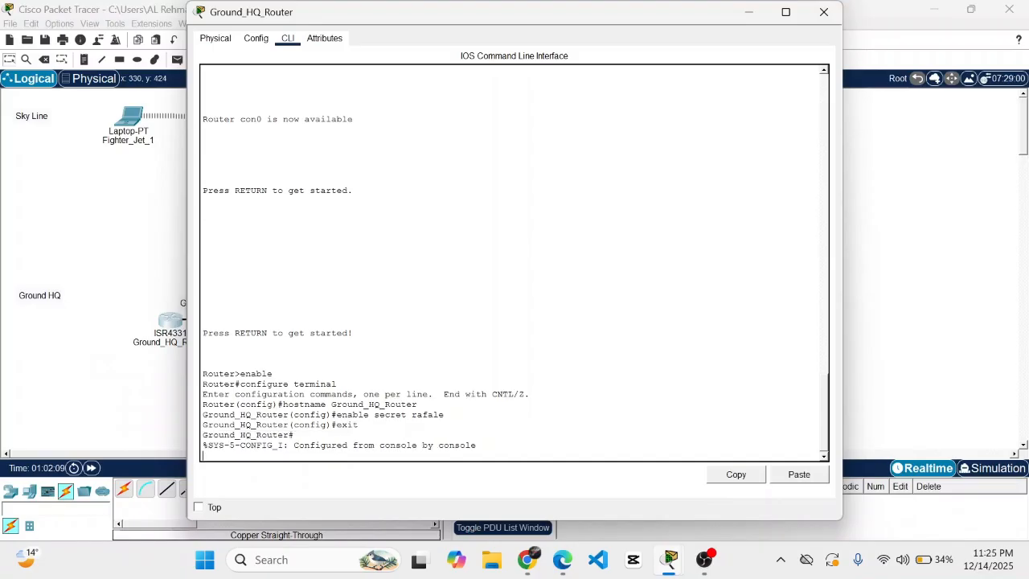
{"action": "key", "text": "Return"}
{"action": "type", "text": "exit"}
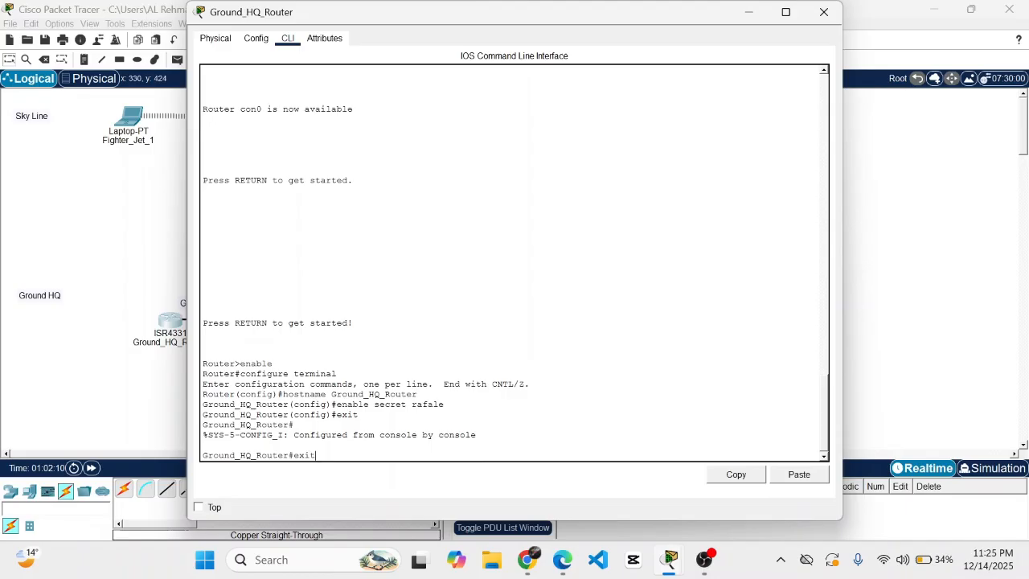
{"action": "key", "text": "Return"}
{"action": "key", "text": "Return"}
{"action": "type", "text": "exit"}
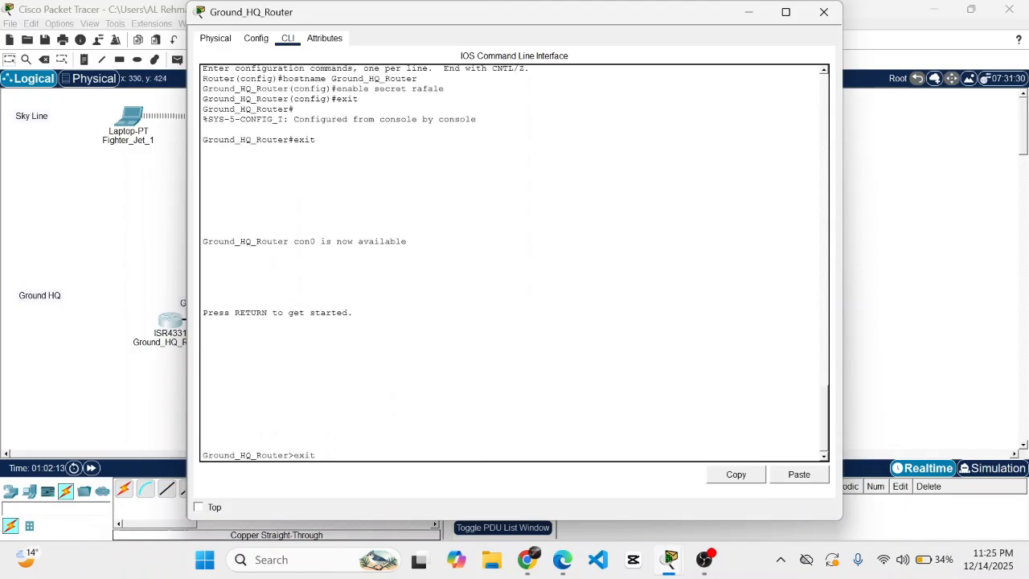
{"action": "key", "text": "Return"}
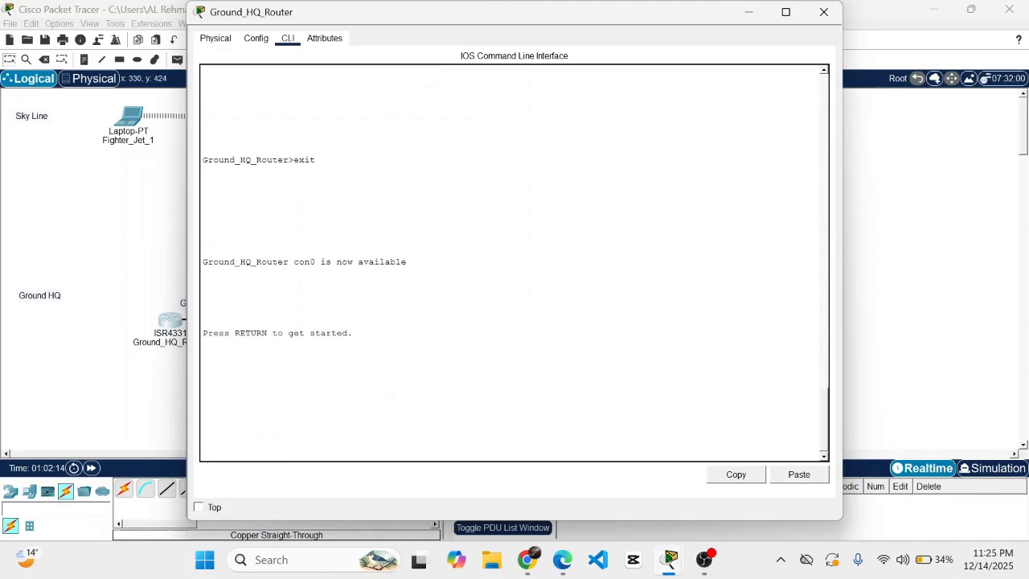
{"action": "key", "text": "Return"}
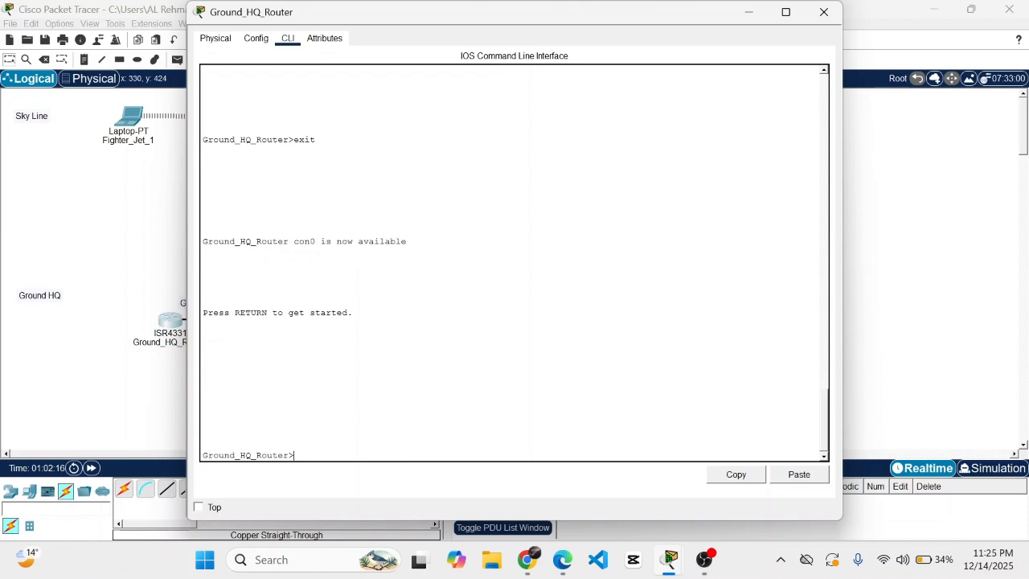
- Run enable and supply the enable secret password to regain privileged mode
{"action": "type", "text": "enable"}
{"action": "key", "text": "Return"}
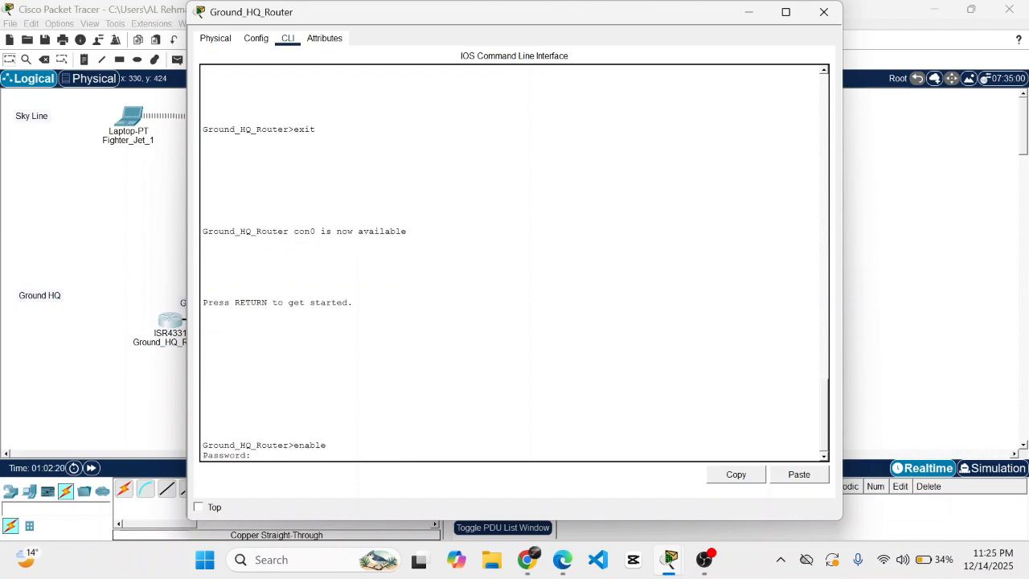
{"action": "key", "text": "Return"}
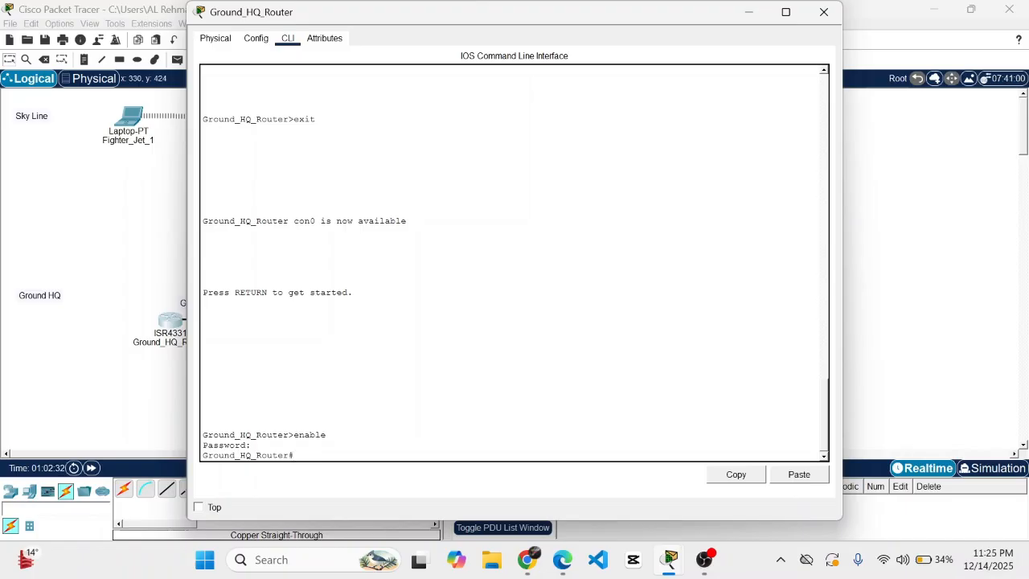
{"action": "key", "text": "Return"}
{"action": "key", "text": "Return"}
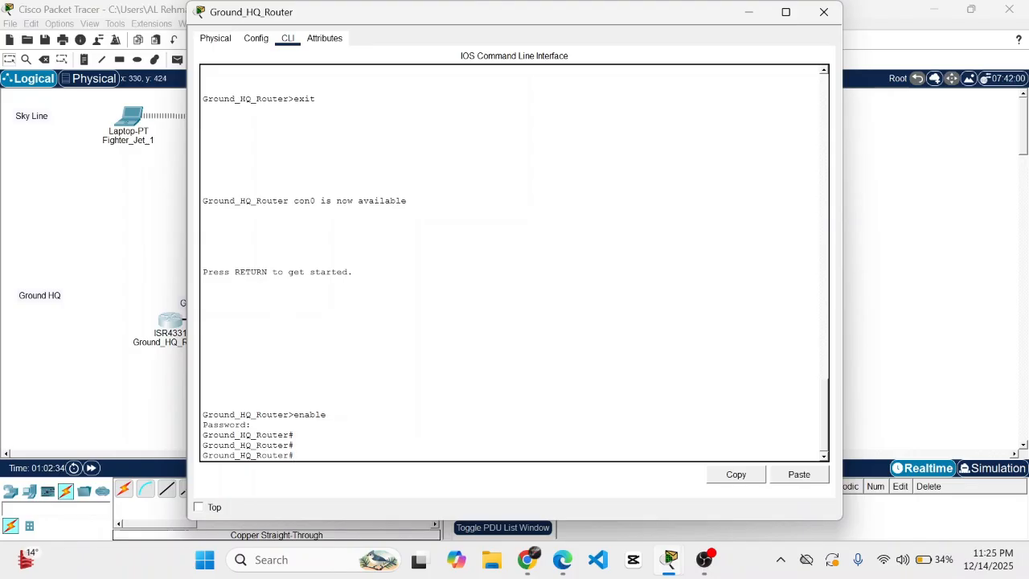
- Run 'crypto key generate rsa' twice at the privileged # prompt; both attempts return Invalid input
{"action": "key", "text": "Return"}
{"action": "key", "text": "Return"}
{"action": "key", "text": "Return"}
{"action": "key", "text": "Return"}
{"action": "key", "text": "Return"}
{"action": "key", "text": "Return"}
{"action": "key", "text": "Return"}
{"action": "type", "text": "c"}
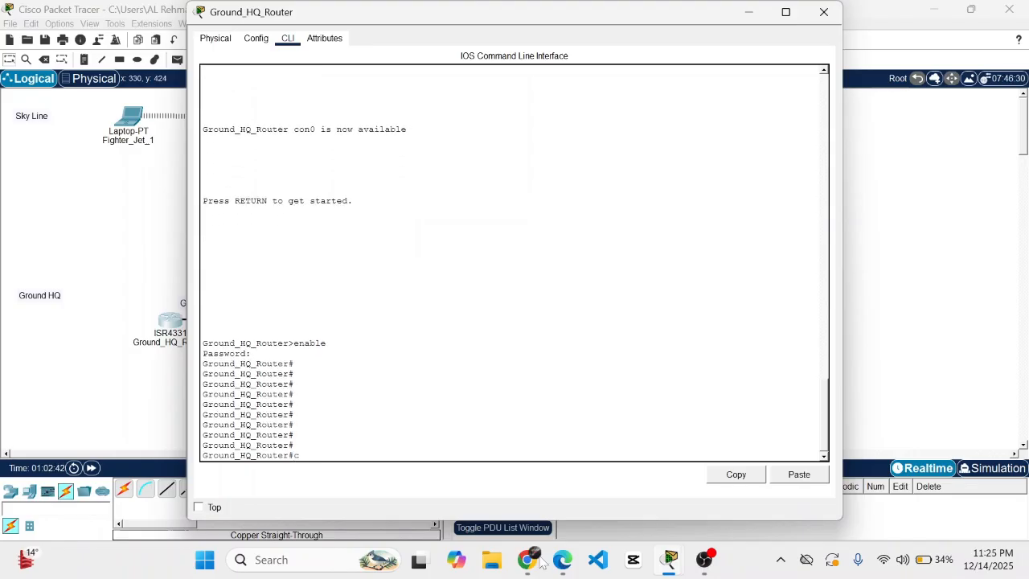
{"action": "key", "text": "BackSpace"}
{"action": "type", "text": "crypto key generate rsa"}
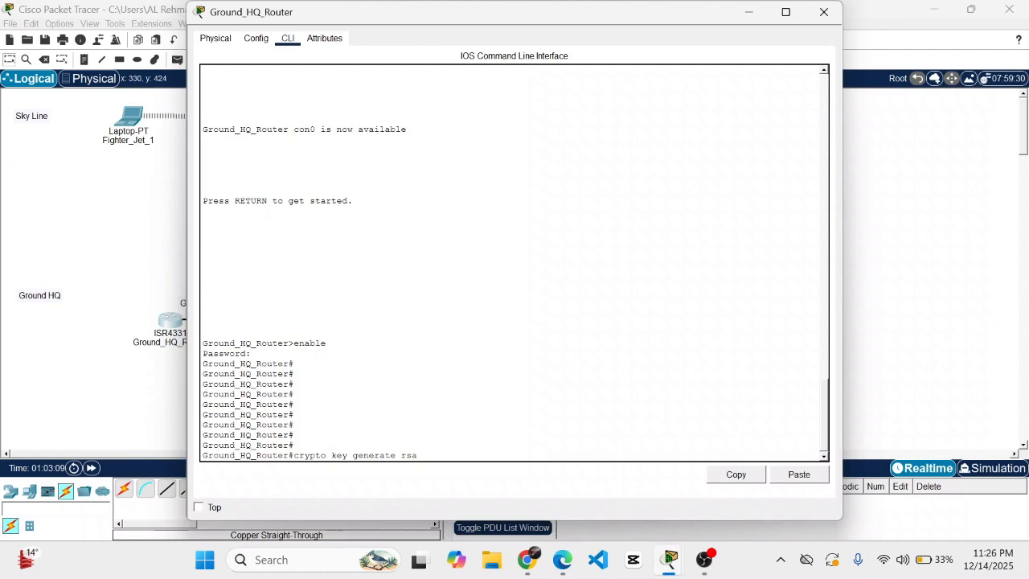
{"action": "key", "text": "Return"}
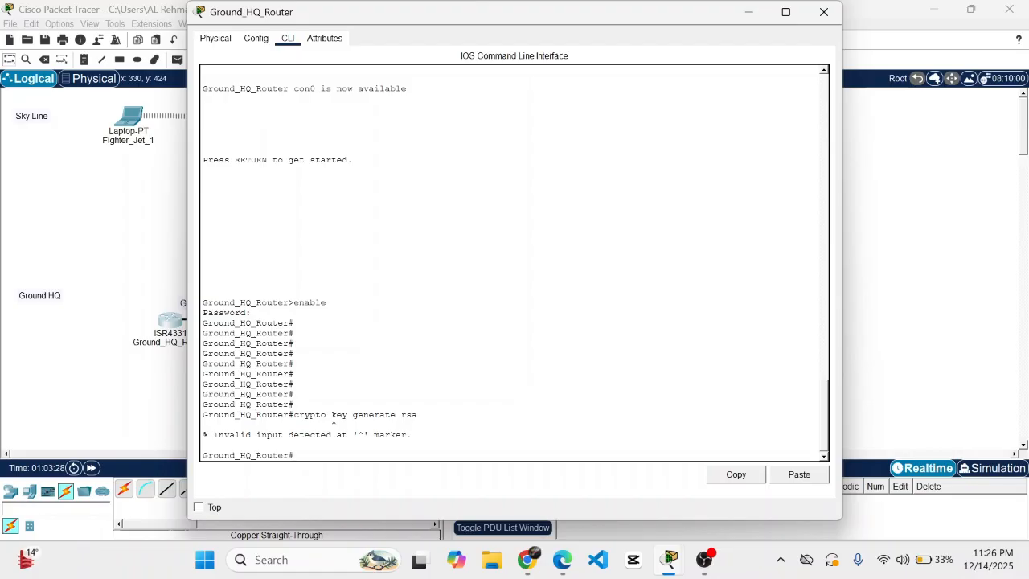
{"action": "type", "text": "ryp"}
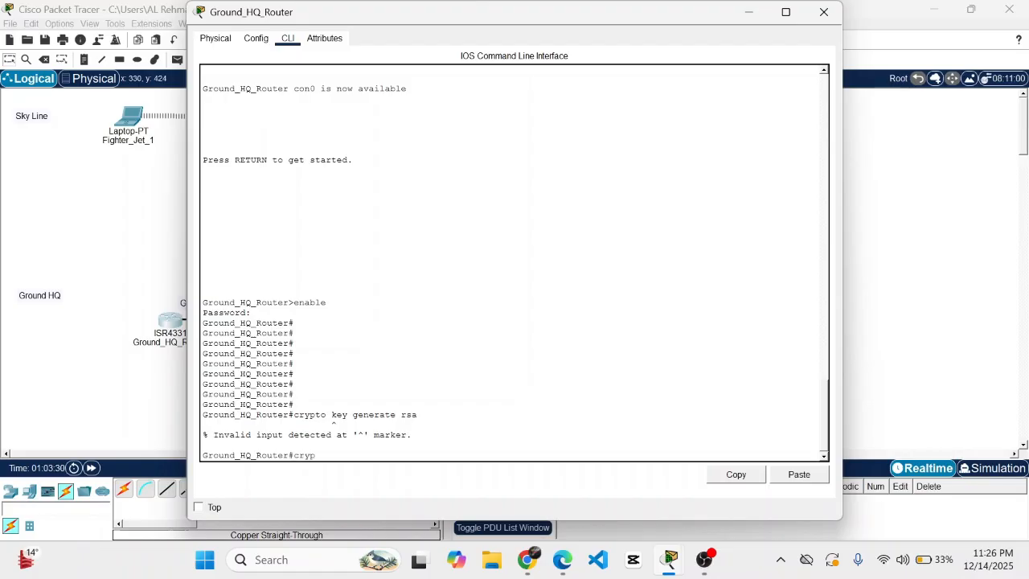
{"action": "type", "text": "to key"}
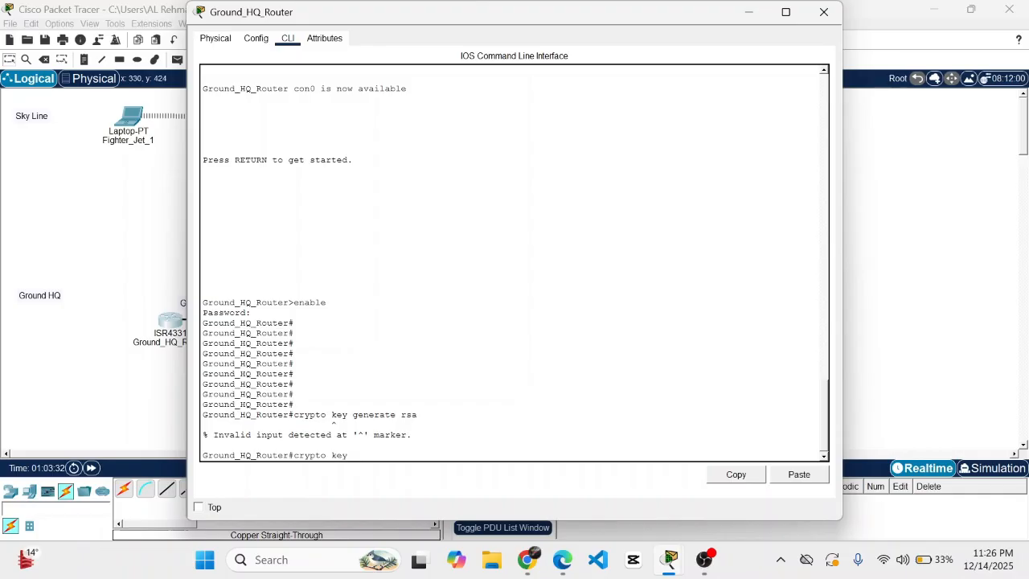
{"action": "type", "text": " generate rsa"}
{"action": "key", "text": "Return"}
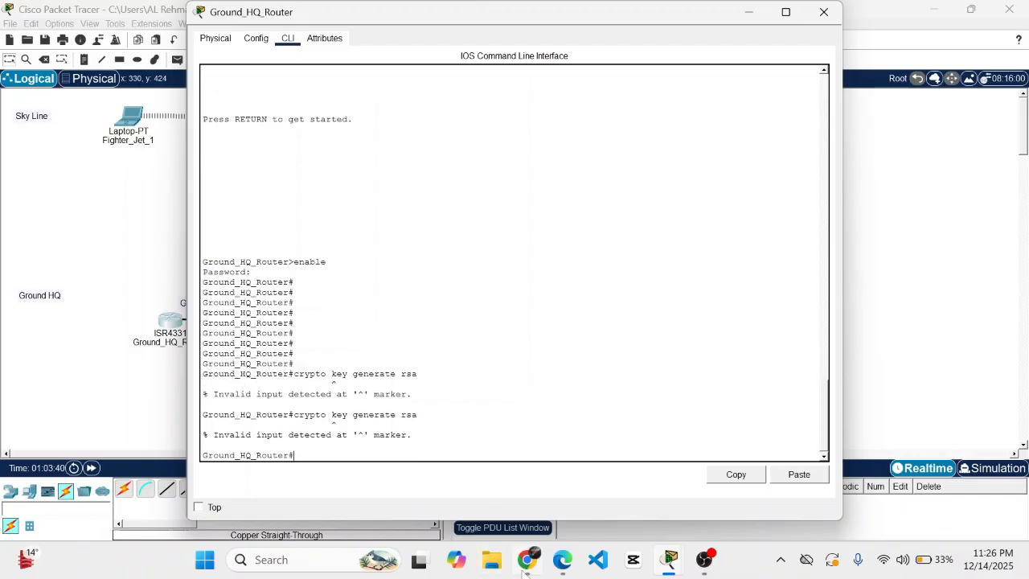
- Enter 'configure terminal' and try 'crypto key generate rsa' before any domain name exists
{"action": "type", "text": "congi"}
{"action": "key", "text": "BackSpace"}
{"action": "key", "text": "BackSpace"}
{"action": "type", "text": "fuigure te"}
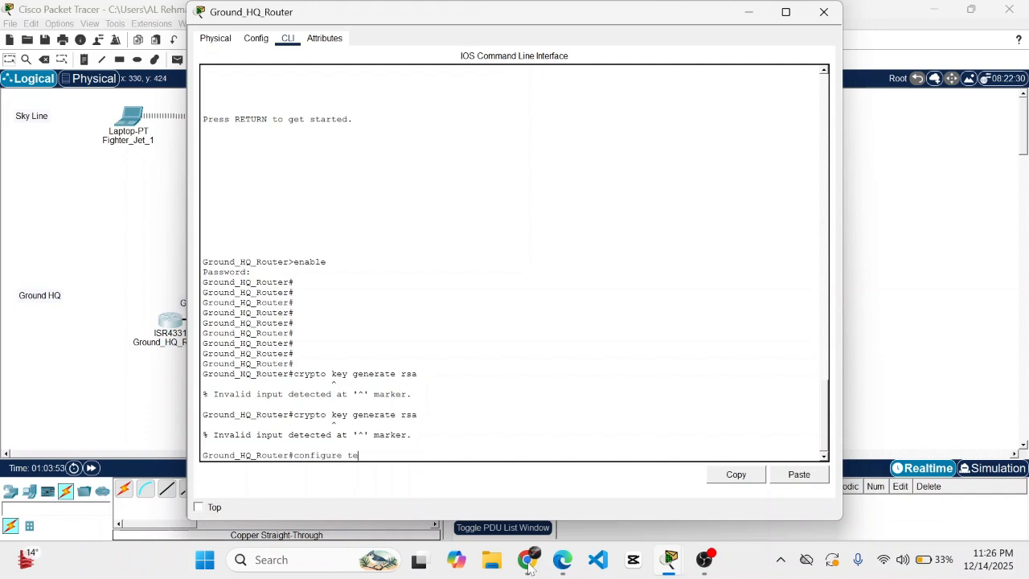
{"action": "type", "text": "rminal"}
{"action": "key", "text": "Return"}
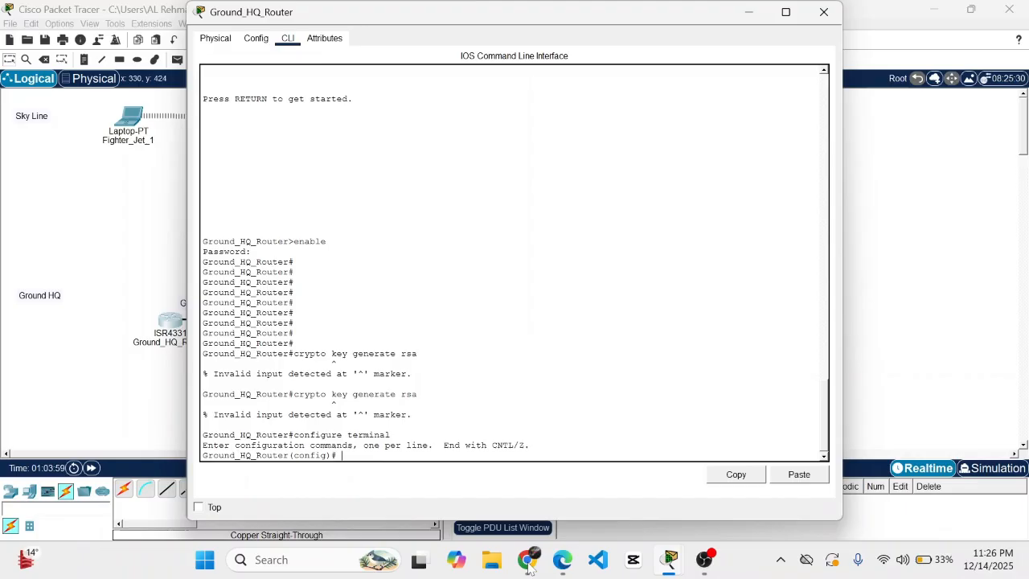
{"action": "type", "text": "crypto key generate rsa"}
{"action": "key", "text": "Return"}
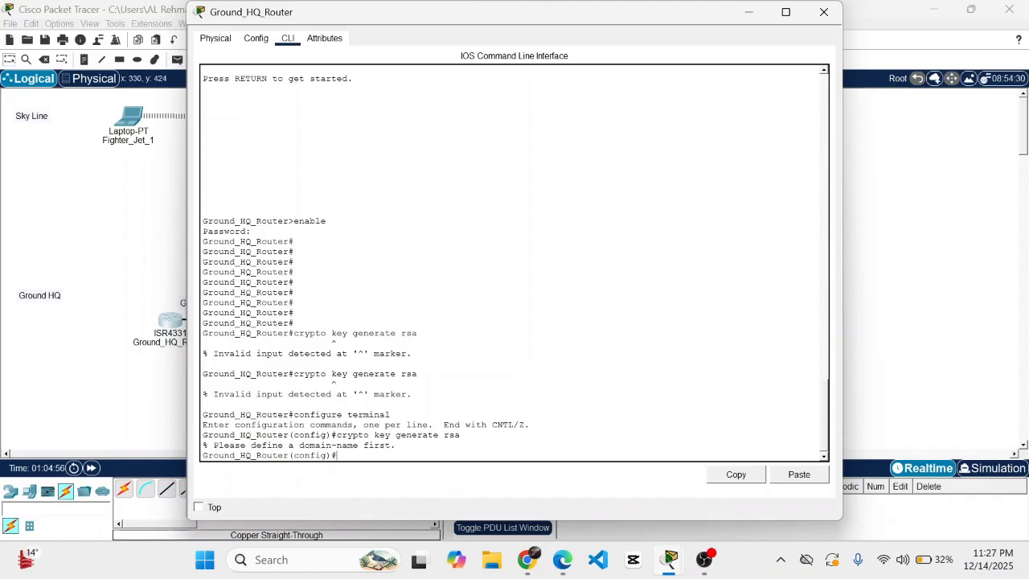
- Set 'ip domain-name airforce.com' and generate RSA keys with a 1024-bit modulus
{"action": "type", "text": "ip domain-name airforce"}
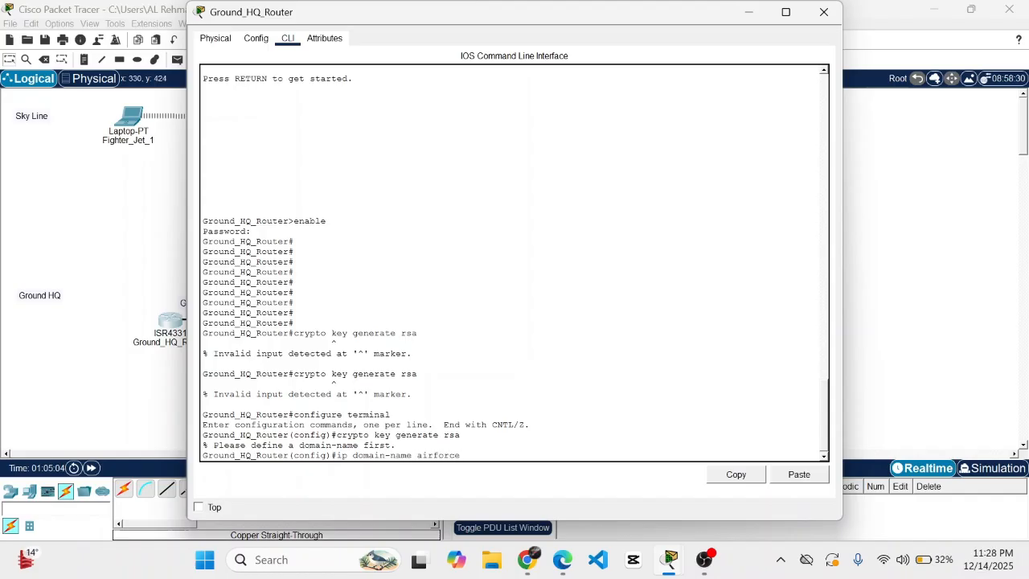
{"action": "type", "text": ".com"}
{"action": "key", "text": "Return"}
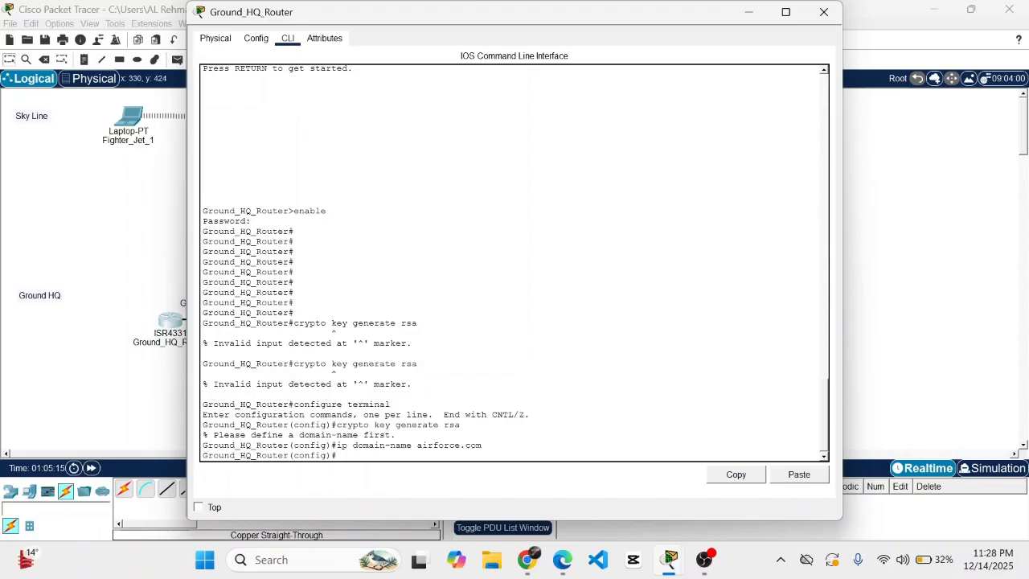
{"action": "type", "text": "crypto key generate rsa"}
{"action": "key", "text": "Return"}
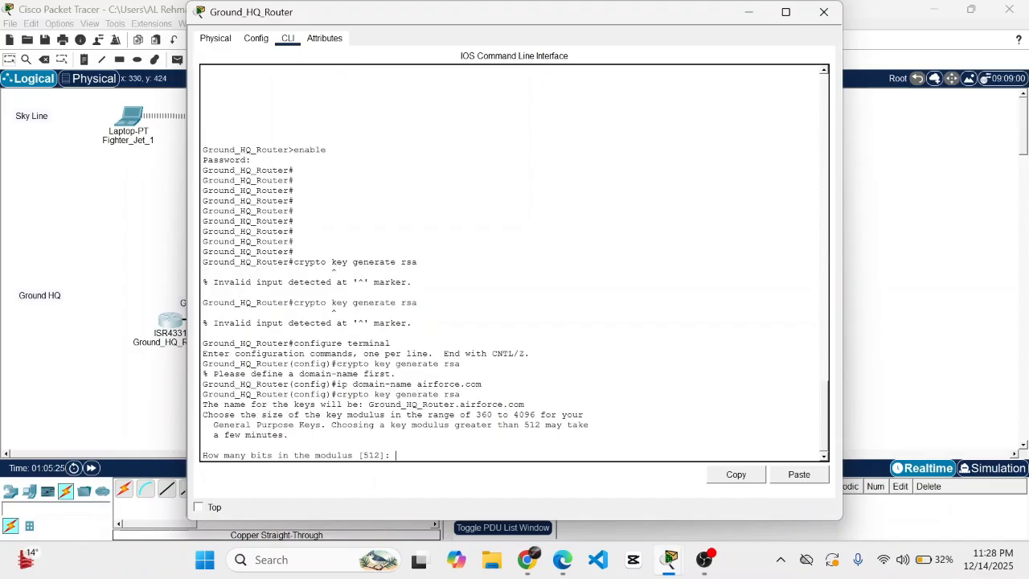
{"action": "type", "text": "1024"}
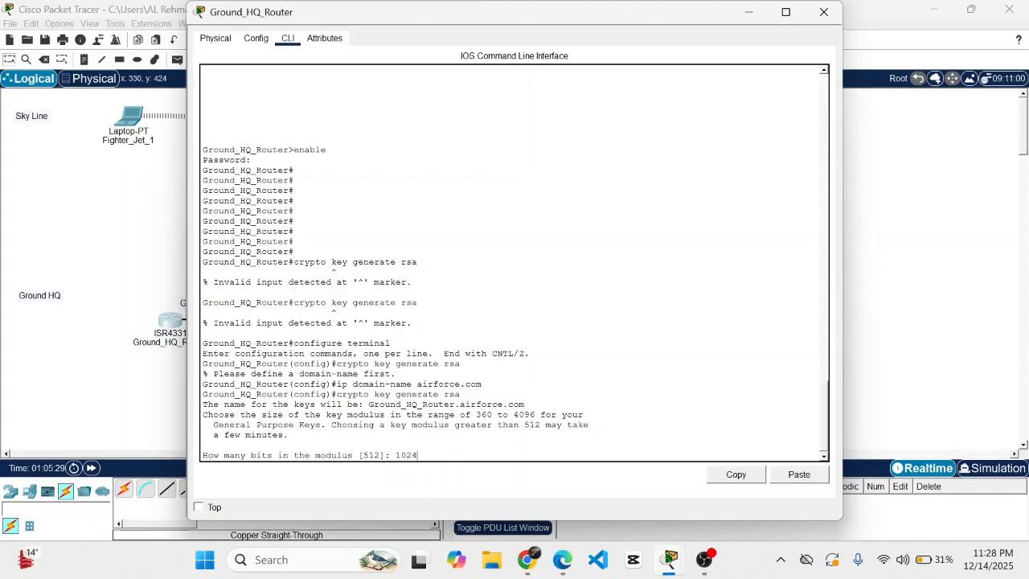
{"action": "key", "text": "Return"}
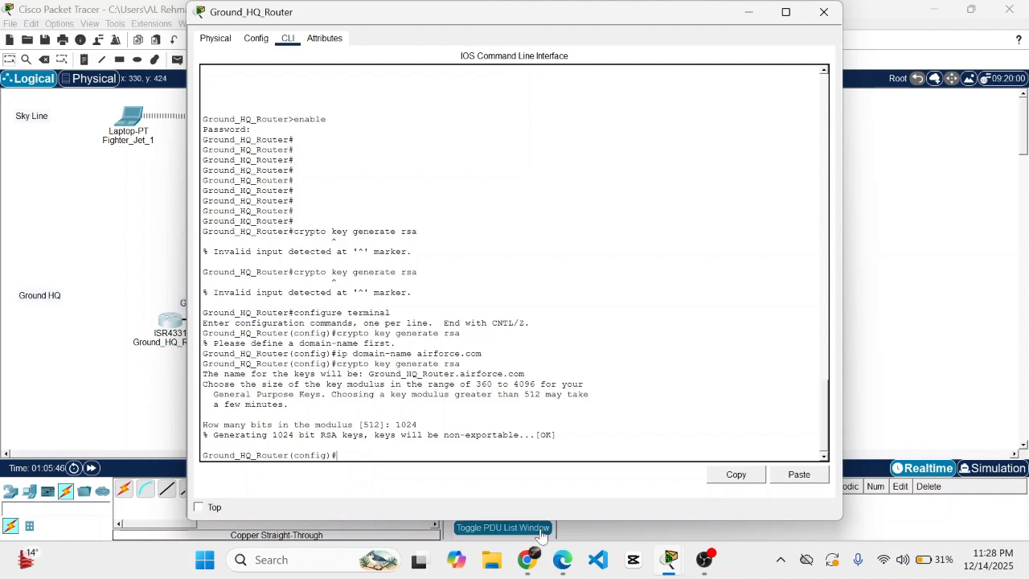
- Create local user admin with a secret password, then set VTY 0–4 to 'transport input ssh' and 'login local'
{"action": "type", "text": "us"}
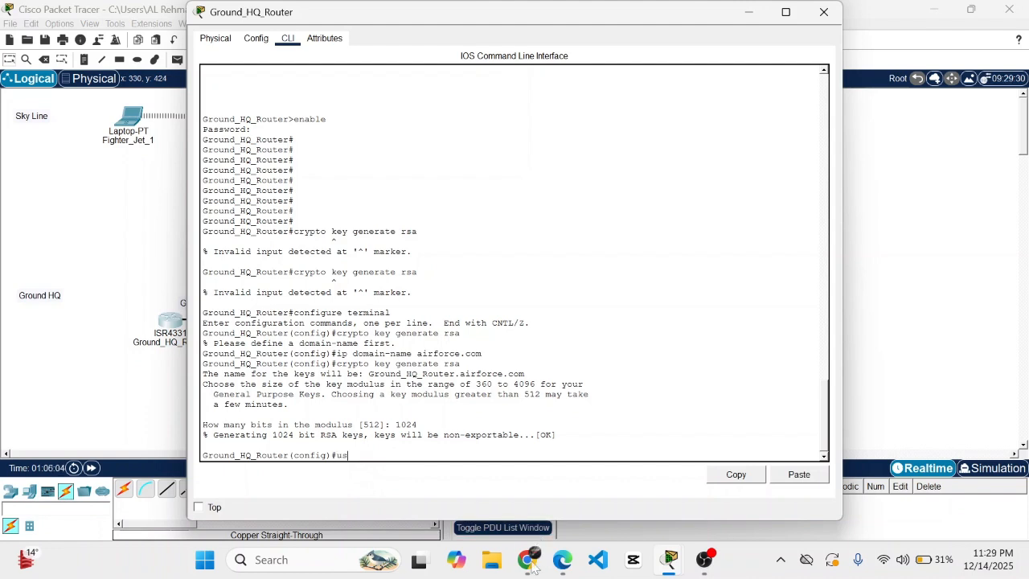
{"action": "type", "text": "ername admin secret pl15"}
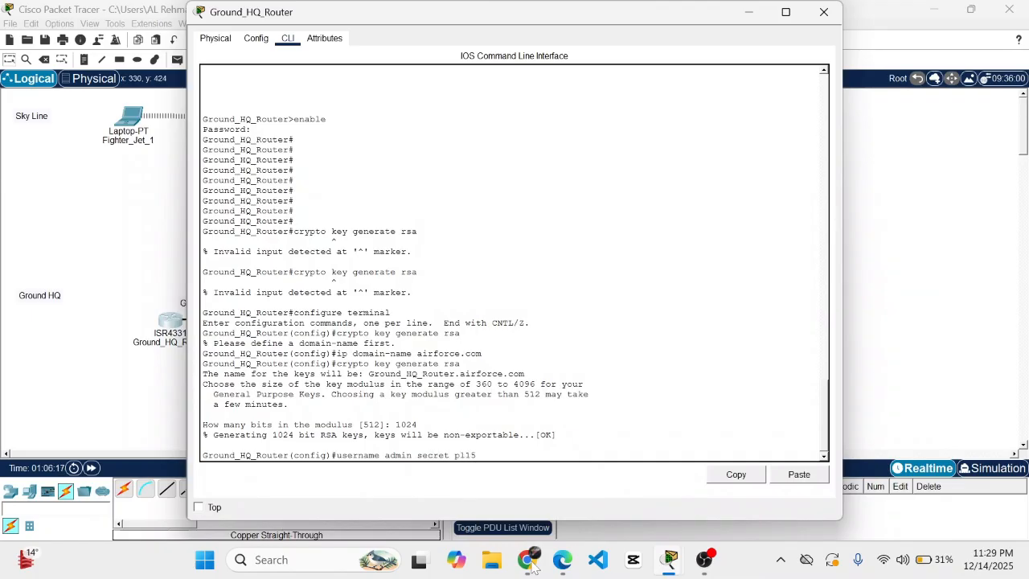
{"action": "key", "text": "Return"}
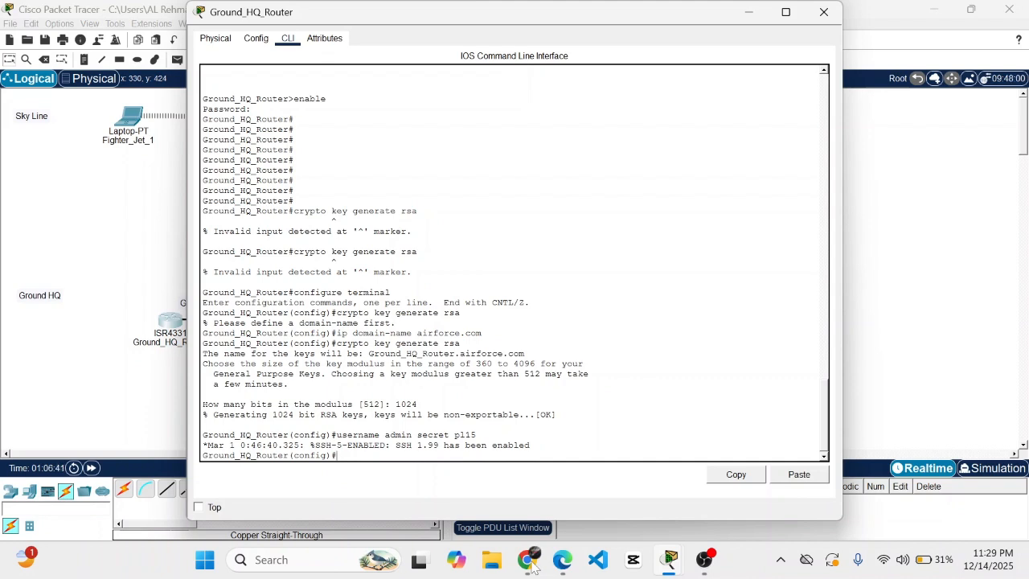
{"action": "type", "text": "line vty 0 4"}
{"action": "key", "text": "Return"}
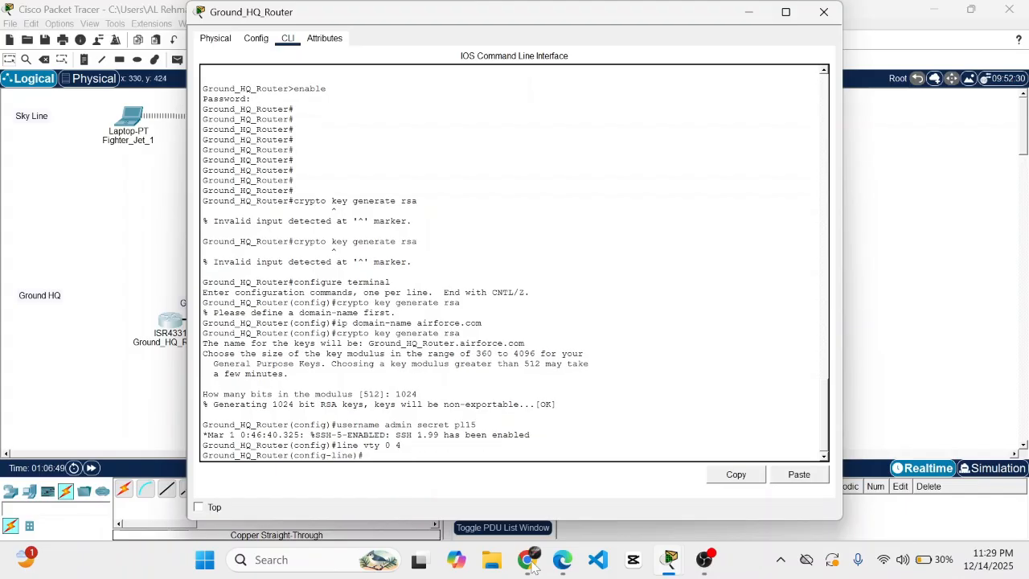
{"action": "type", "text": "transport input ssh"}
{"action": "key", "text": "Return"}
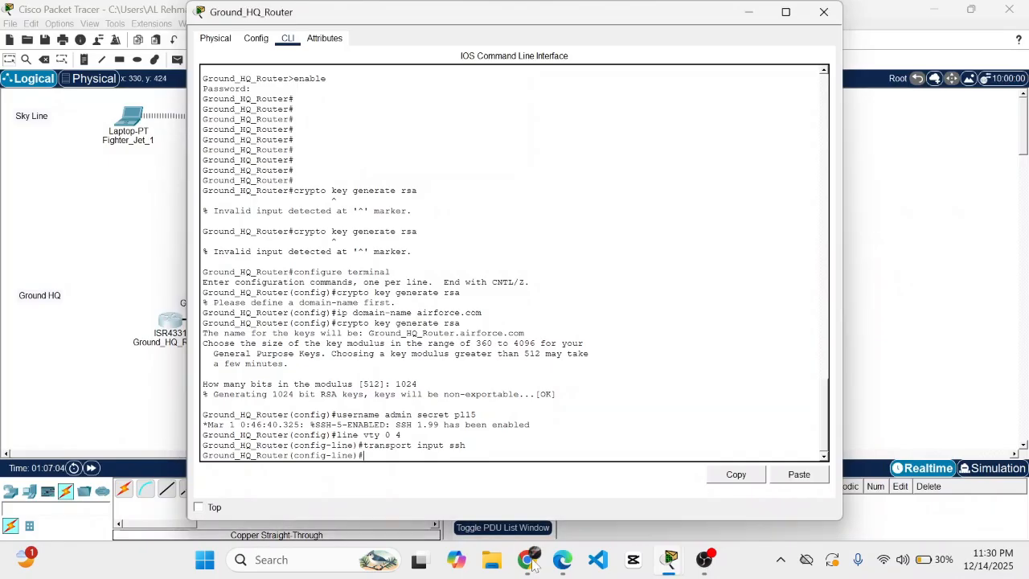
{"action": "type", "text": "login local"}
{"action": "key", "text": "Return"}
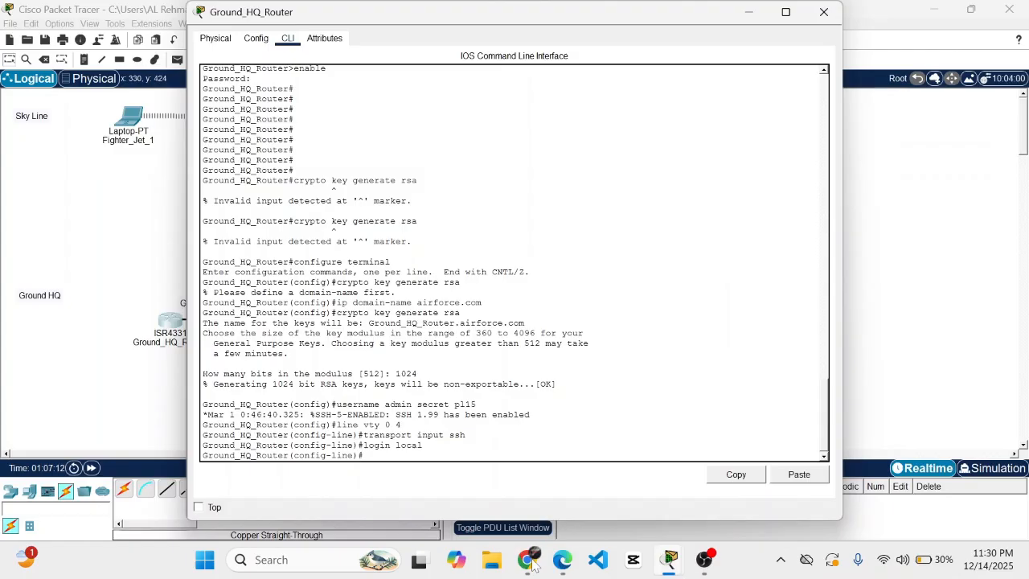
{"action": "type", "text": "exit"}
{"action": "key", "text": "Return"}
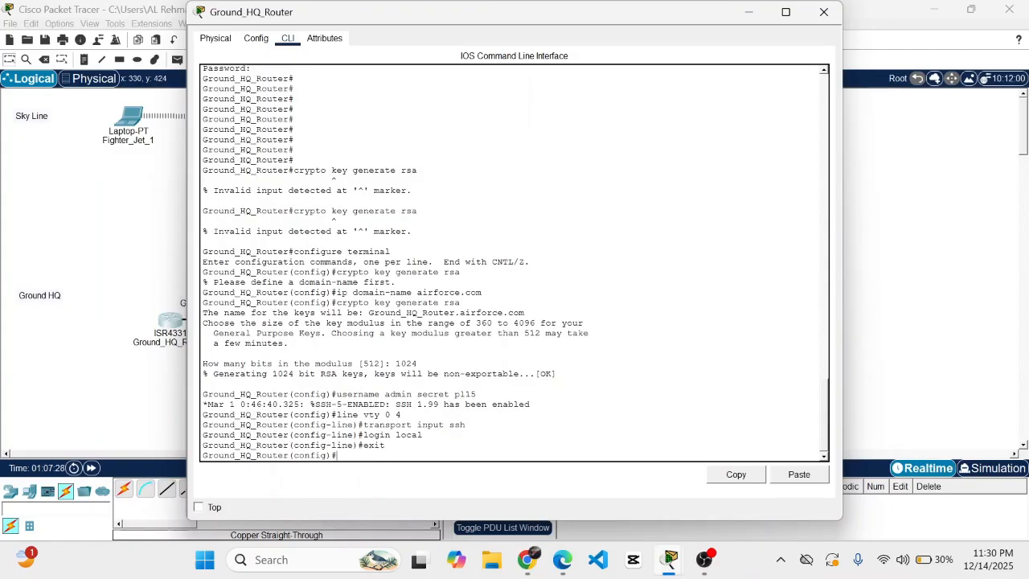
- Close the Ground_HQ_Router window and save the Packet Tracer project
{"action": "left_click", "coordinate": [824, 11]}
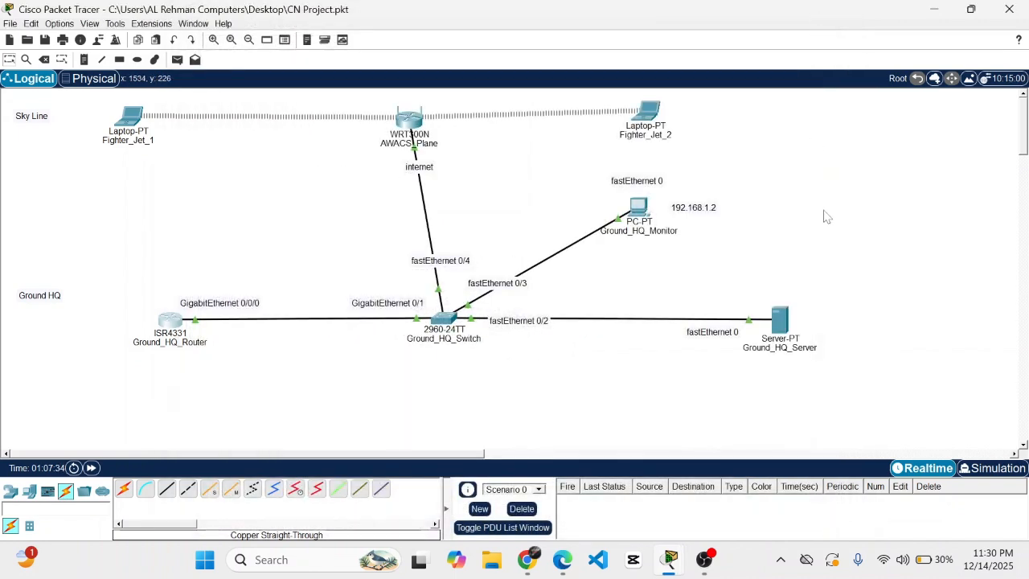
{"action": "key", "text": "ctrl+s"}
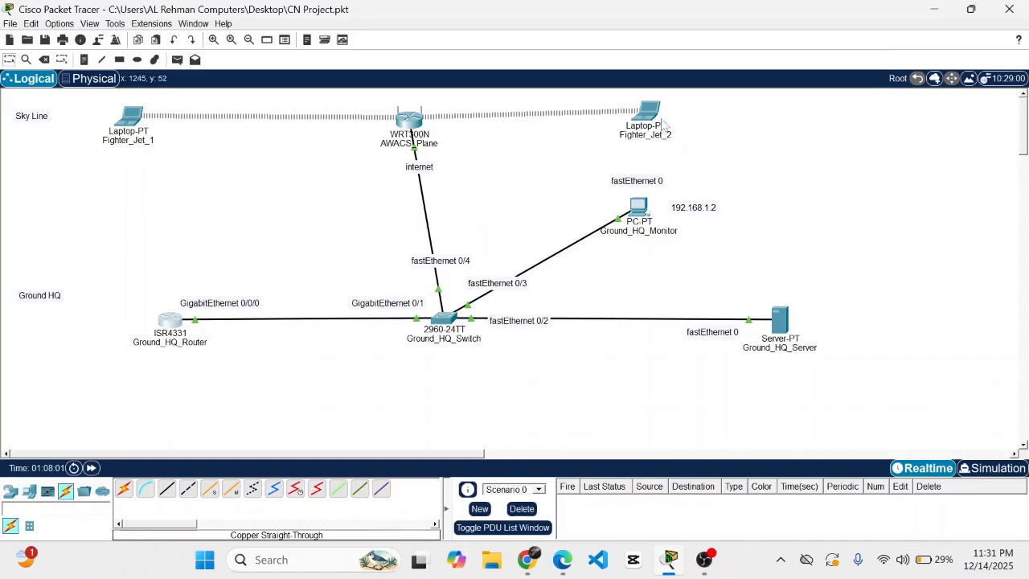
- From Fighter_Jet_2's Command Prompt, SSH into 192.168.1.1 as admin with the password
{"action": "left_click", "coordinate": [659, 121]}
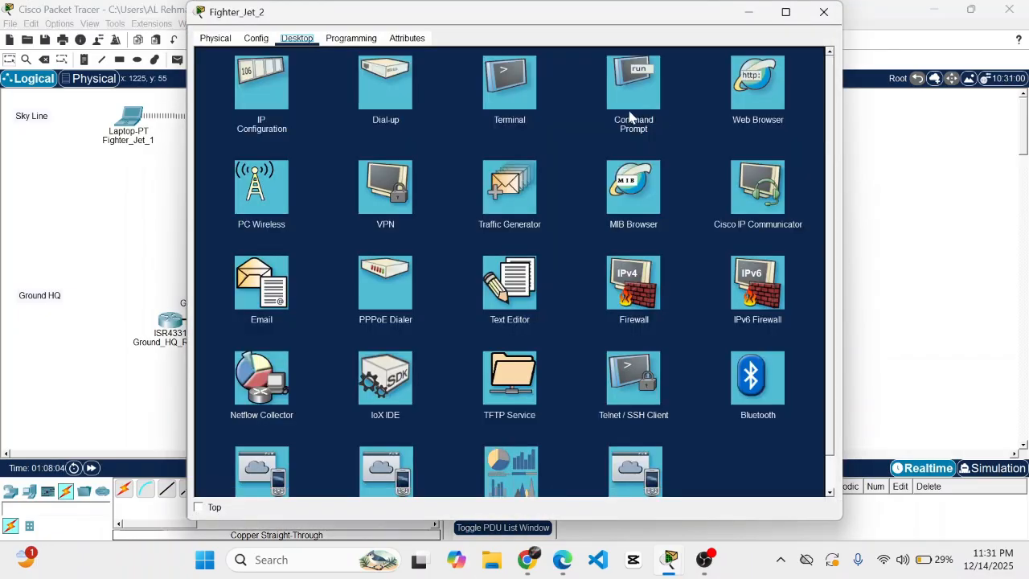
{"action": "left_click", "coordinate": [630, 117]}
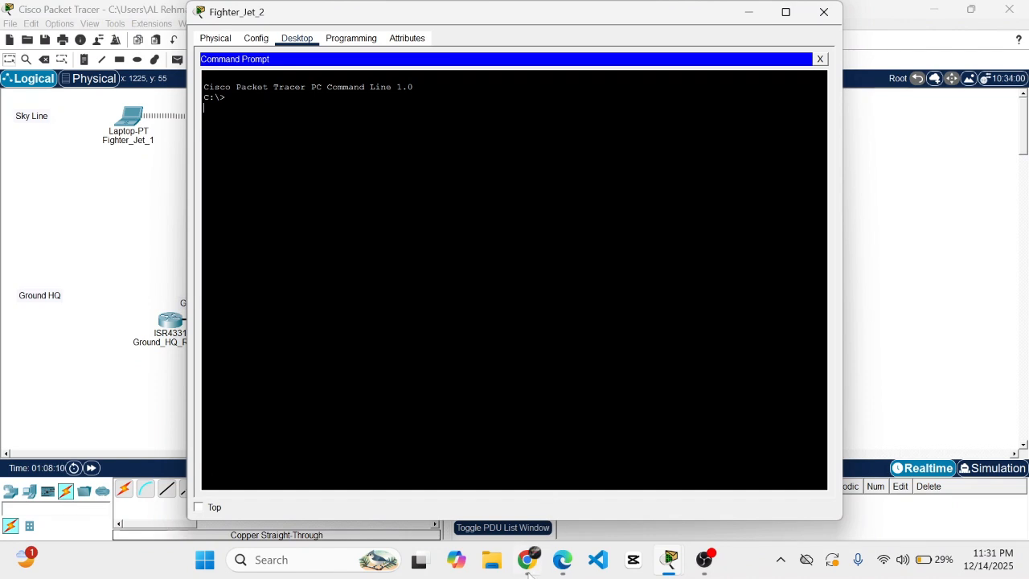
{"action": "type", "text": "ssh -l admin 192.168.1.3"}
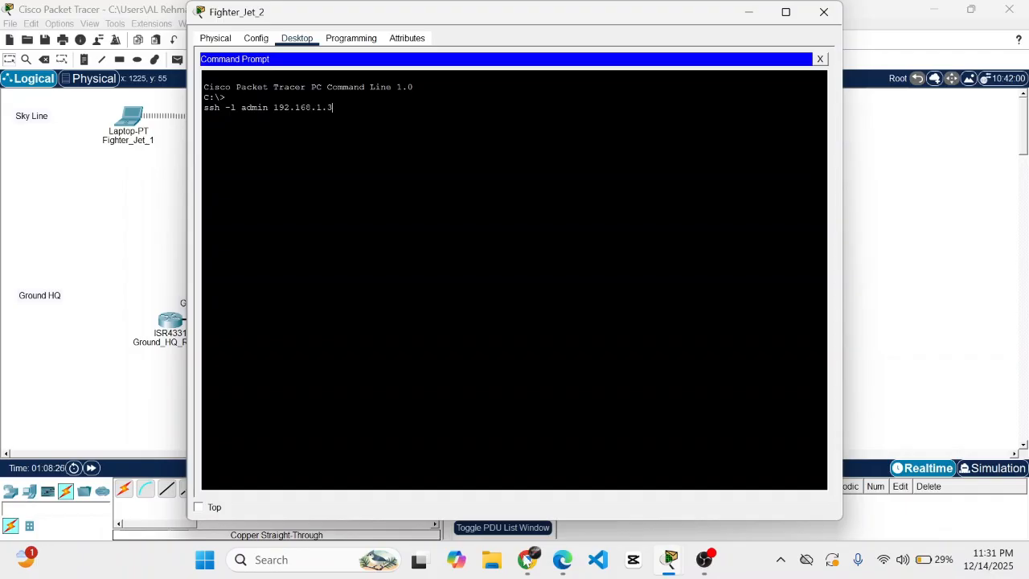
{"action": "key", "text": "BackSpace"}
{"action": "type", "text": "1"}
{"action": "key", "text": "Return"}
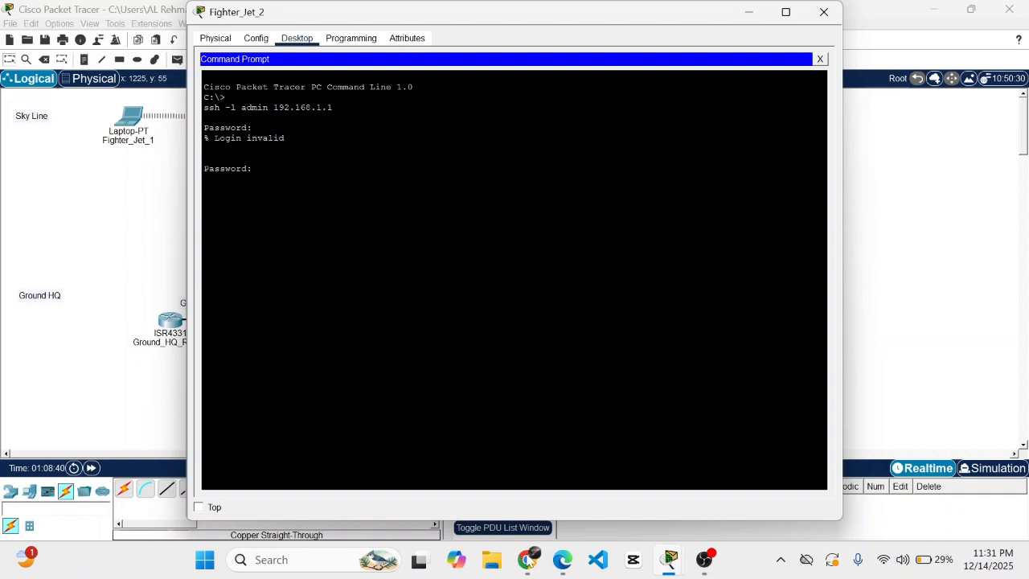
{"action": "key", "text": "Return"}
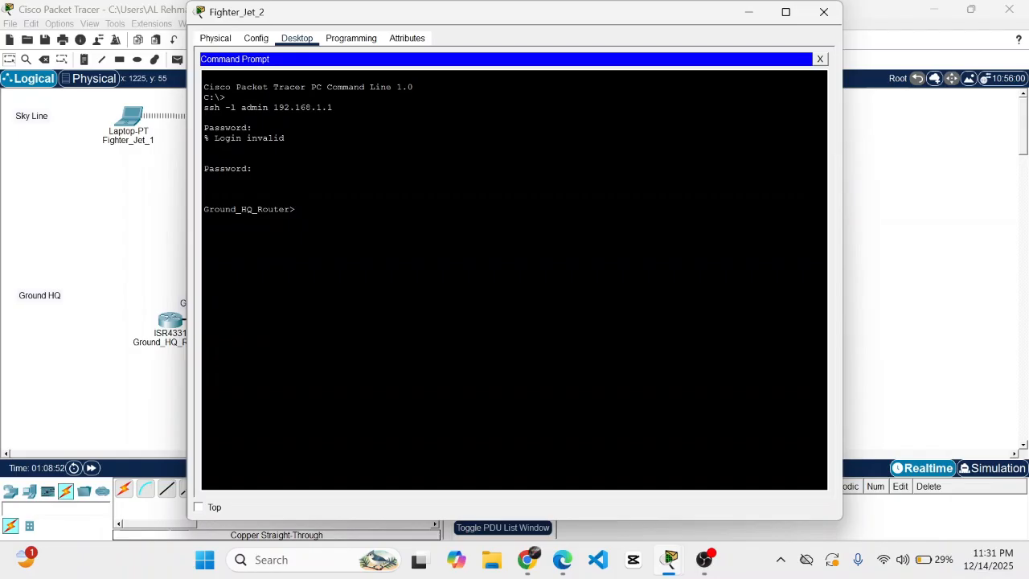
- Exit the SSH session and reconnect to 192.168.1.1 as admin; this attempt returns Login invalid
{"action": "left_click_drag", "start_coordinate": [297, 209], "coordinate": [203, 209]}
{"action": "left_click", "coordinate": [297, 209]}
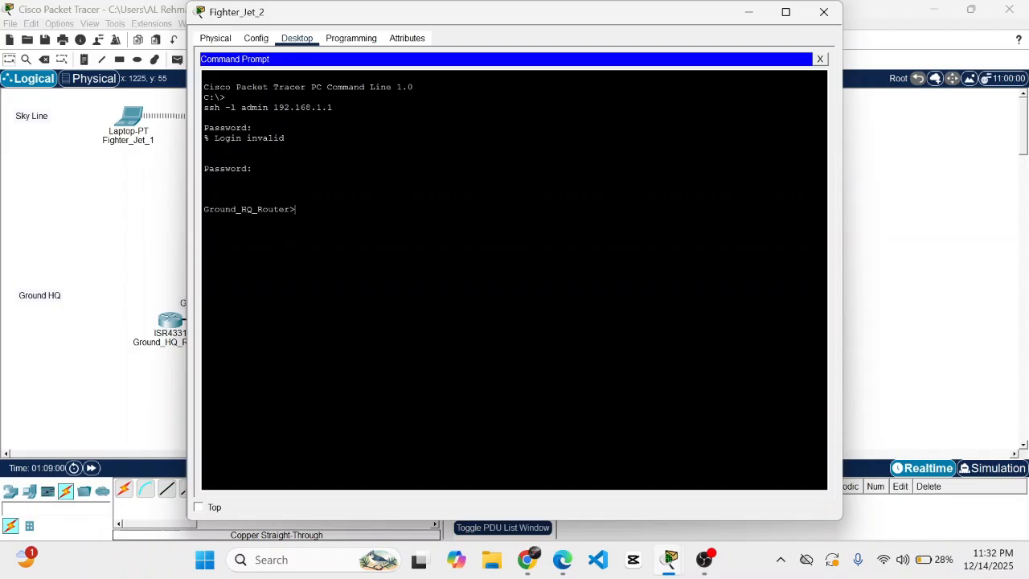
{"action": "type", "text": "exit"}
{"action": "key", "text": "Return"}
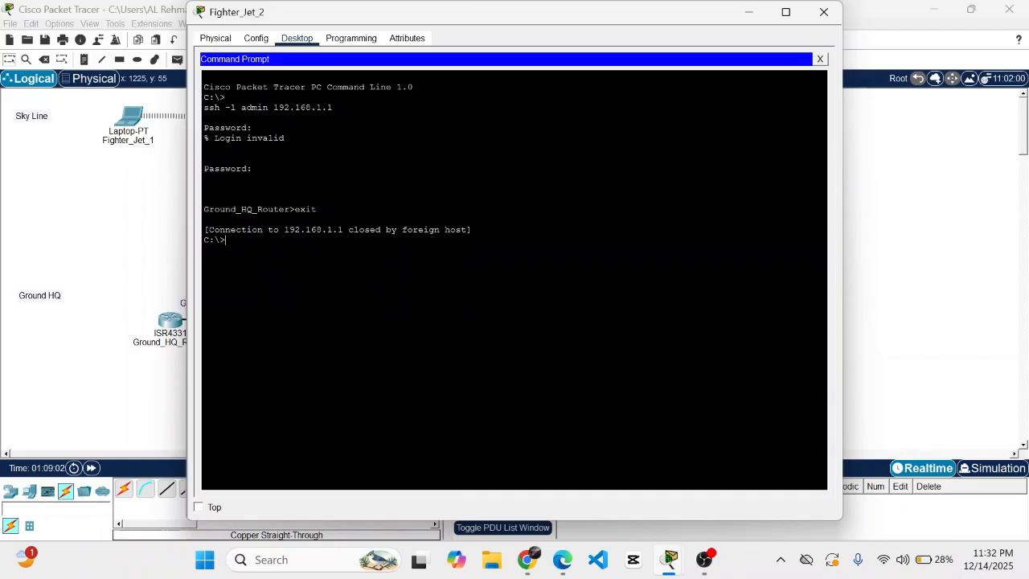
{"action": "type", "text": "ssh -l admin 192.168.1.1"}
{"action": "key", "text": "Return"}
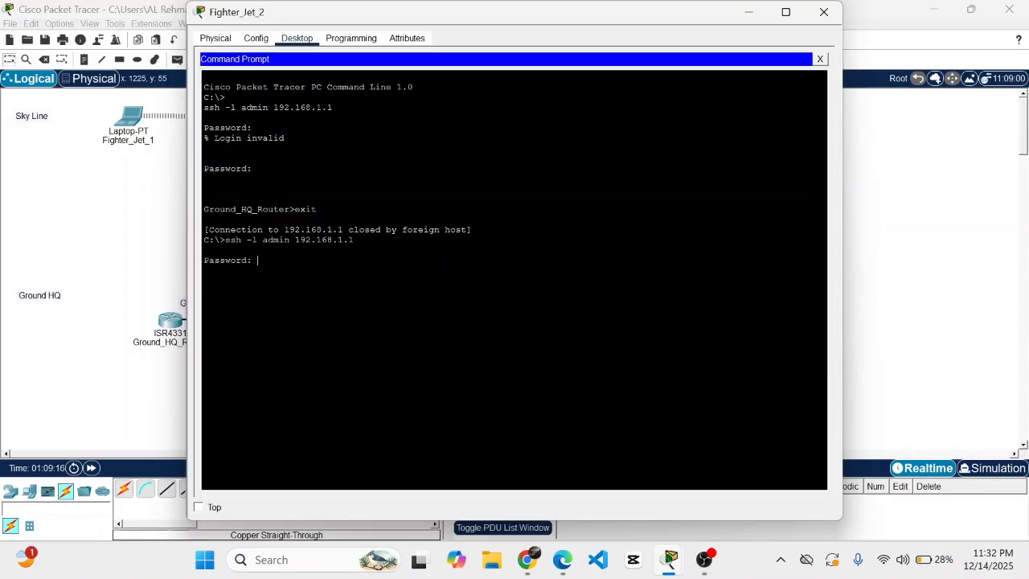
{"action": "key", "text": "Return"}
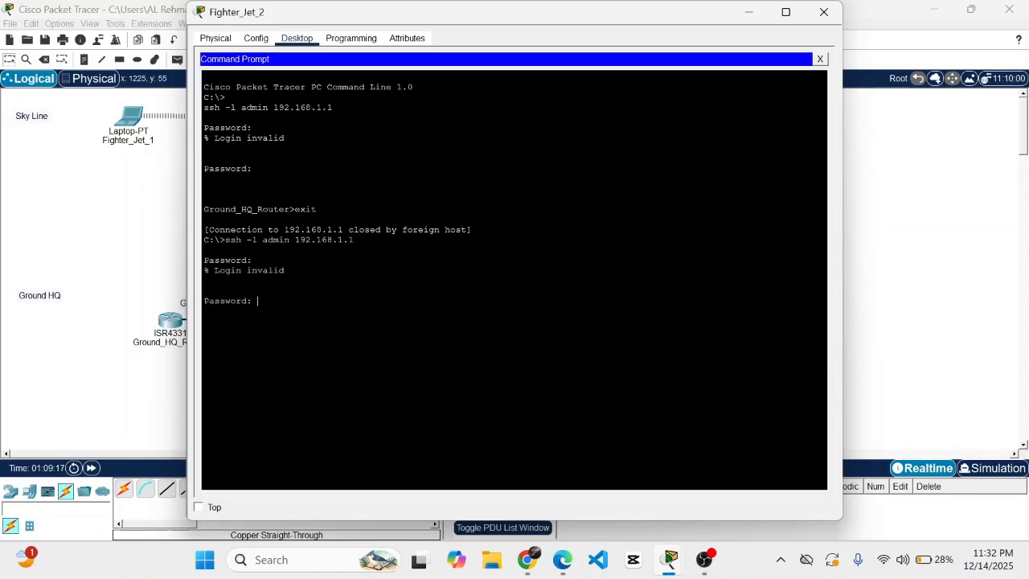
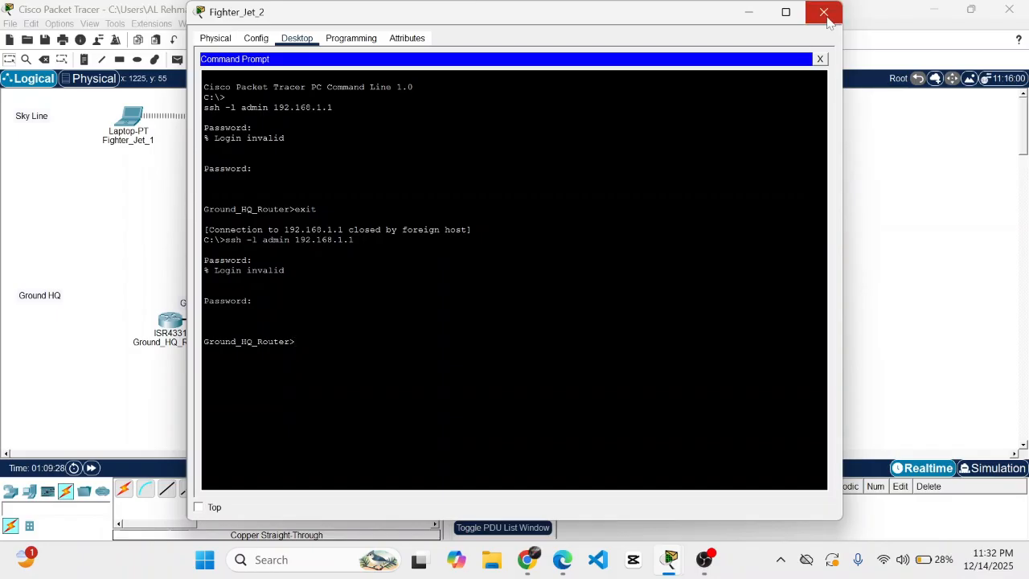
- Close Fighter_Jet_2's window to return to the network topology
{"action": "left_click", "coordinate": [825, 13]}
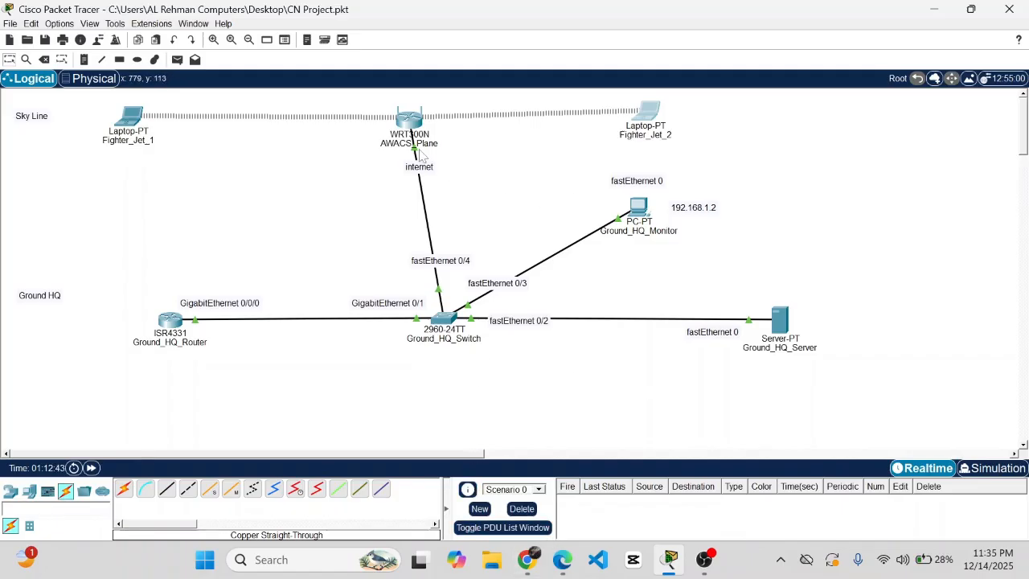
- On Ground_HQ_Router, create access-list 1 permitting only host 192.168.1.2
{"action": "left_click", "coordinate": [168, 323]}
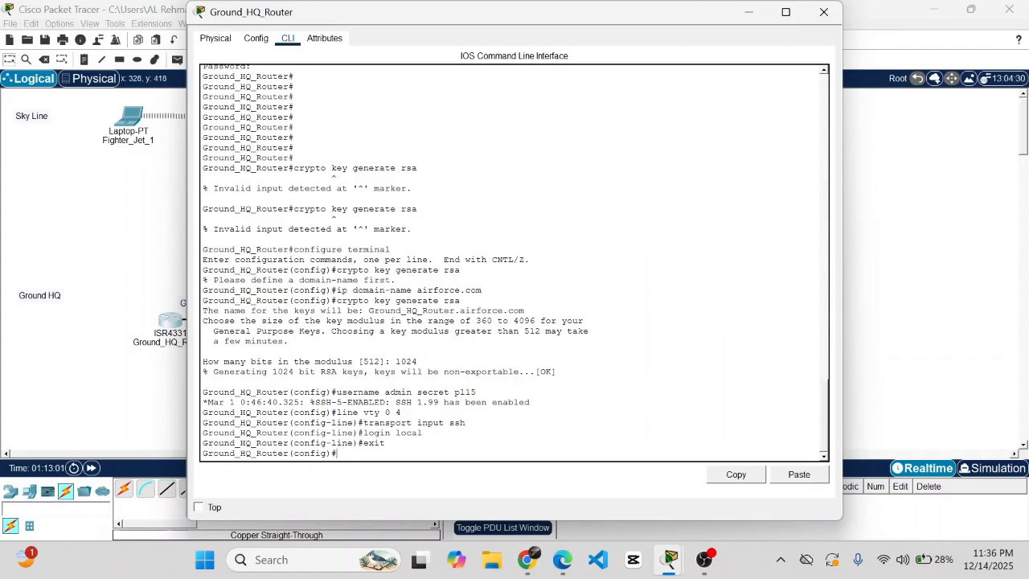
{"action": "type", "text": "access list 1 permit host "}
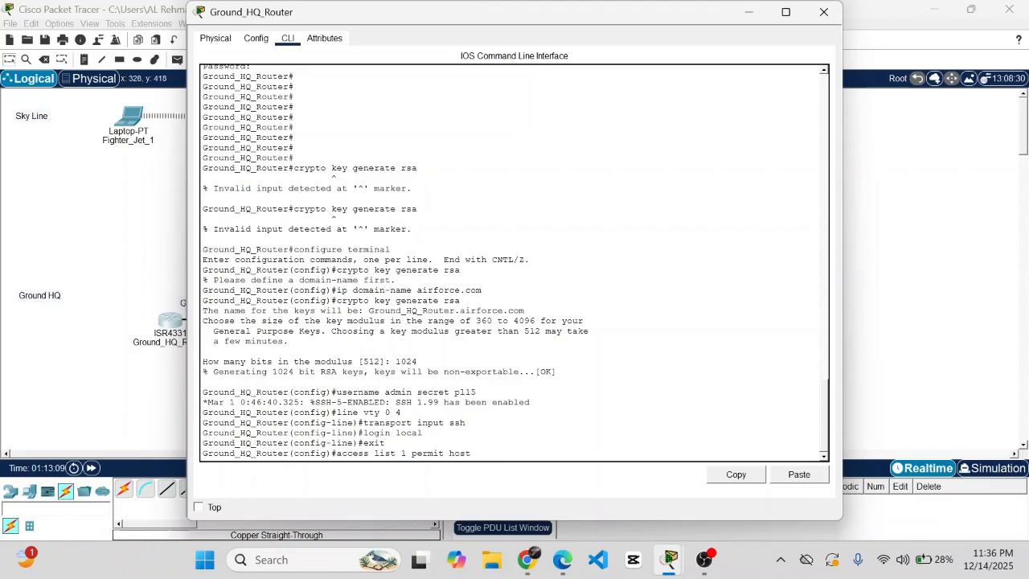
{"action": "type", "text": "192.168.1."}
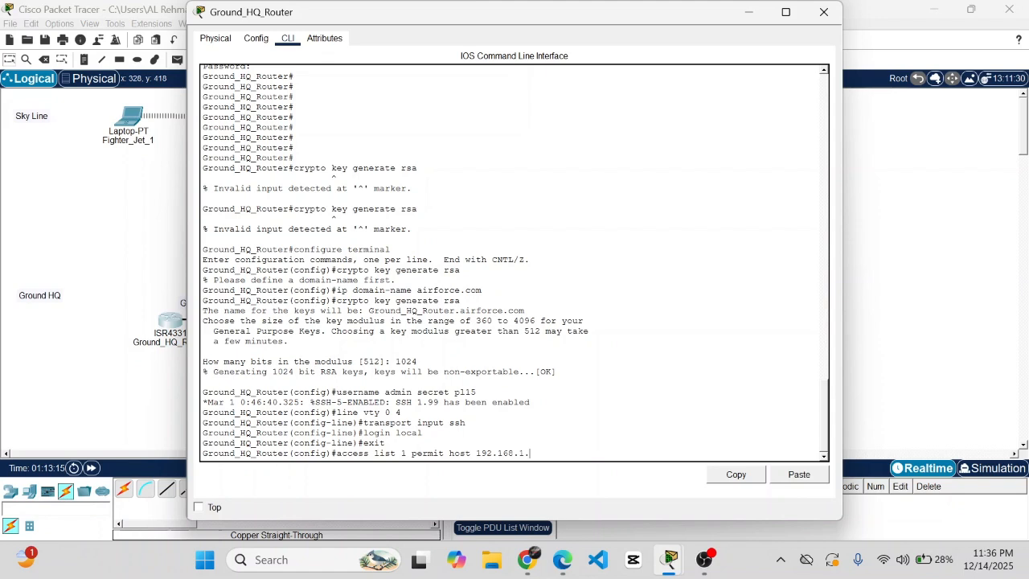
{"action": "type", "text": "3"}
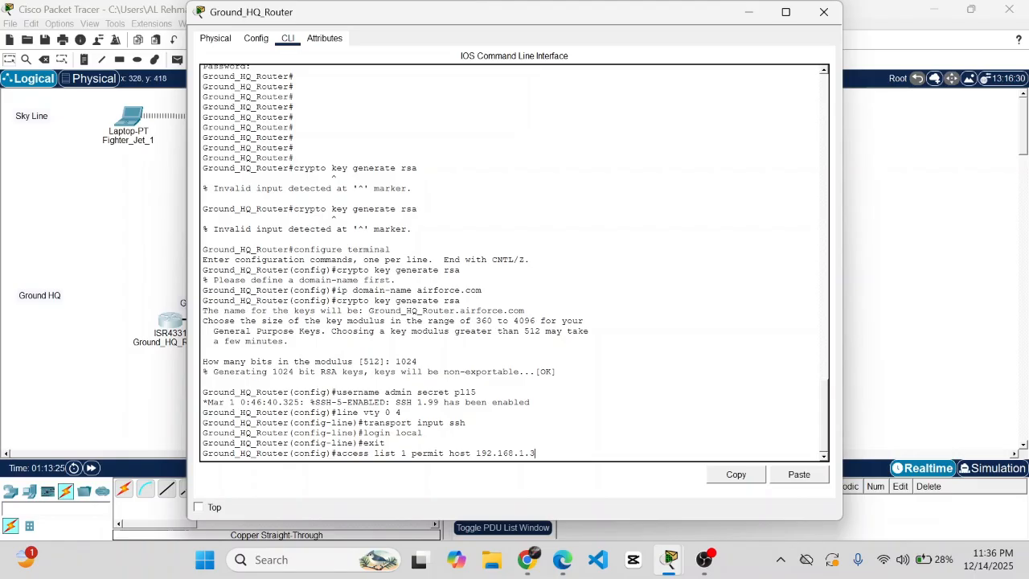
{"action": "key", "text": "BackSpace"}
{"action": "type", "text": "2"}
{"action": "key", "text": "BackSpace"}
{"action": "type", "text": "-"}
{"action": "key", "text": "Return"}
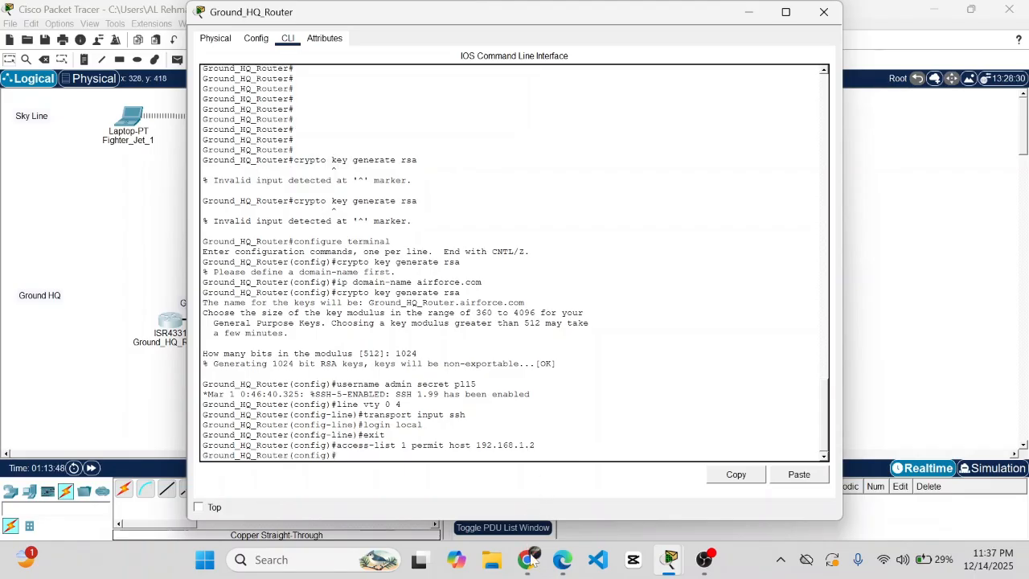
- Apply access-class 1 inbound on line vty 0 4, exit line configuration, and close the router
{"action": "type", "text": "line vty 0 4"}
{"action": "key", "text": "Return"}
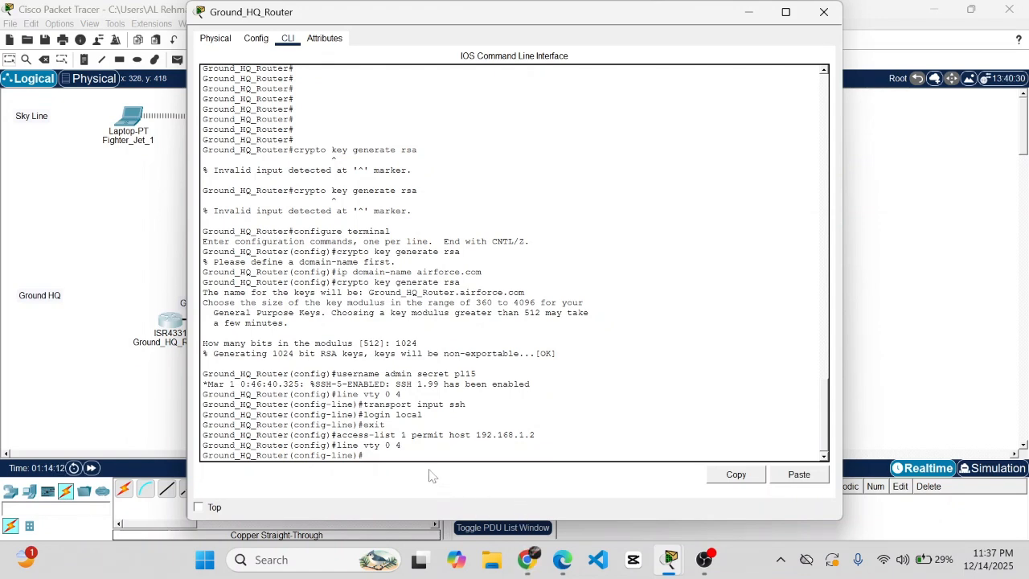
{"action": "type", "text": "access-class 1 in"}
{"action": "key", "text": "Return"}
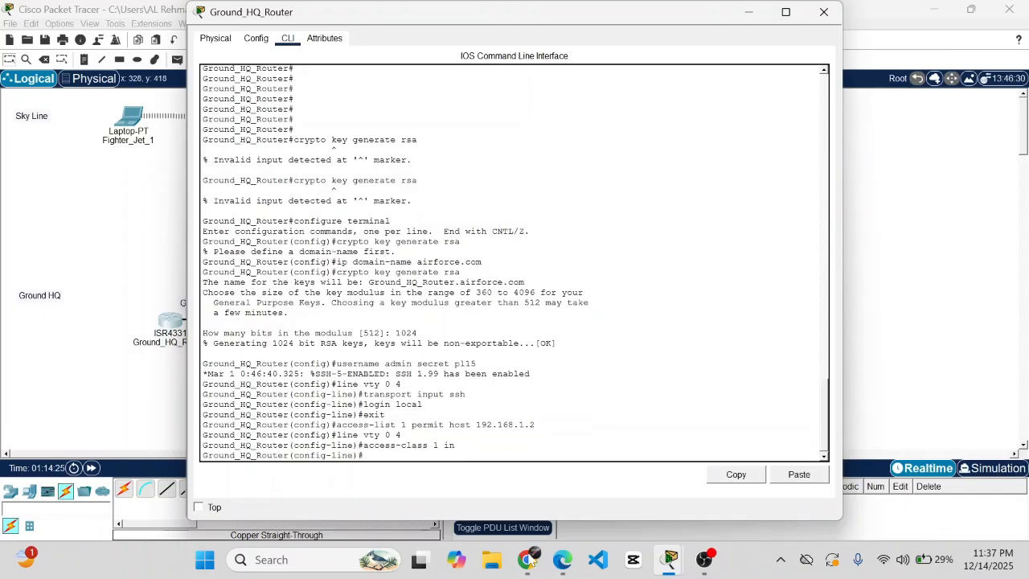
{"action": "type", "text": "exit"}
{"action": "key", "text": "Return"}
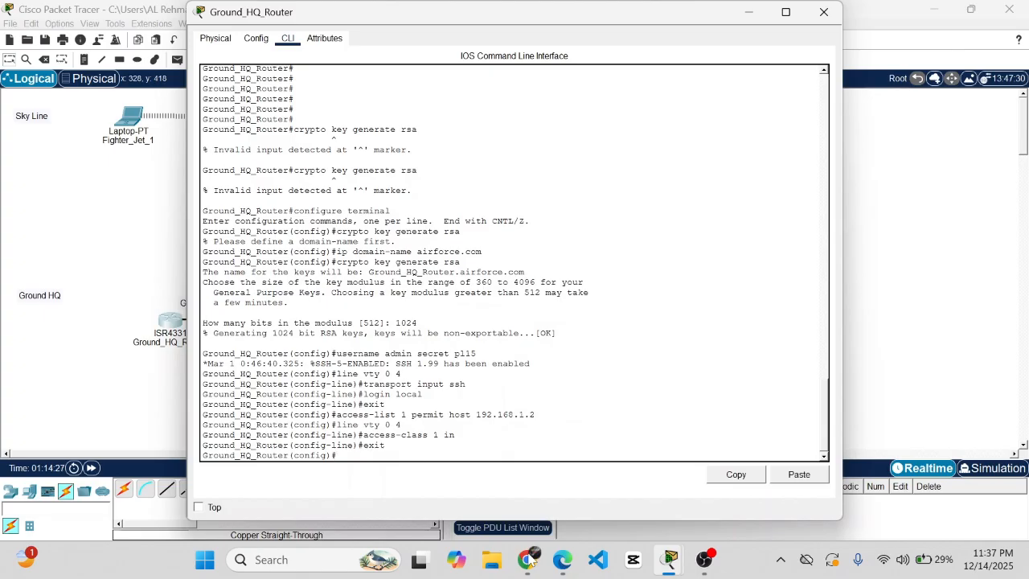
{"action": "left_click", "coordinate": [824, 12]}
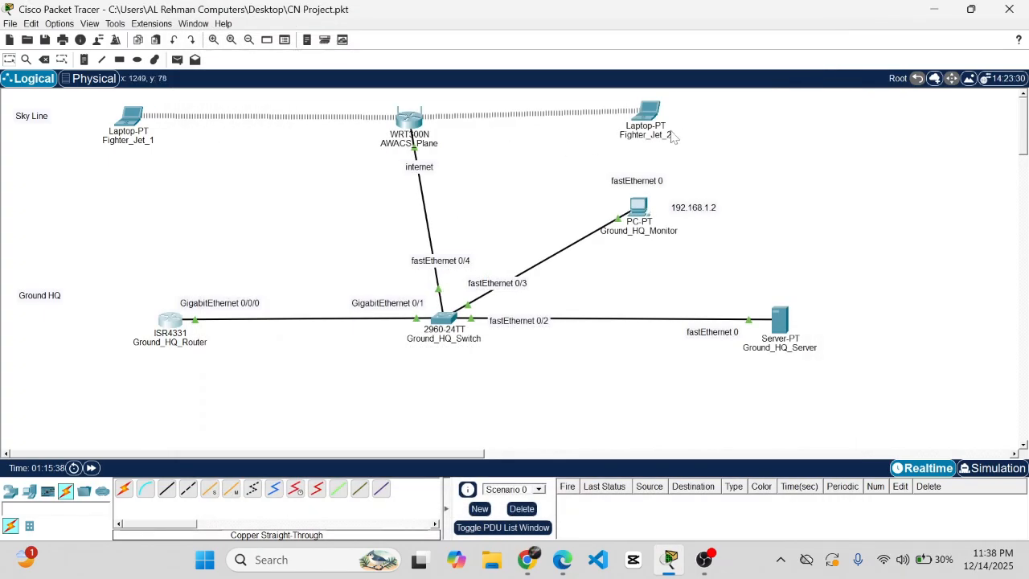
- SSH from Ground_HQ_Monitor to 192.168.1.1 as admin, reach the router prompt, then close
{"action": "left_click", "coordinate": [638, 203]}
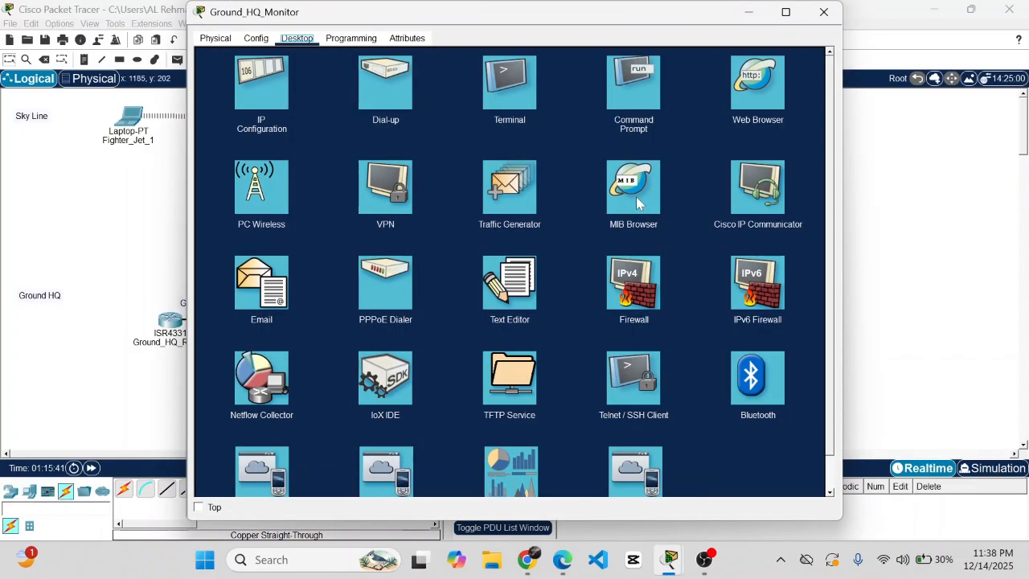
{"action": "left_click", "coordinate": [642, 89]}
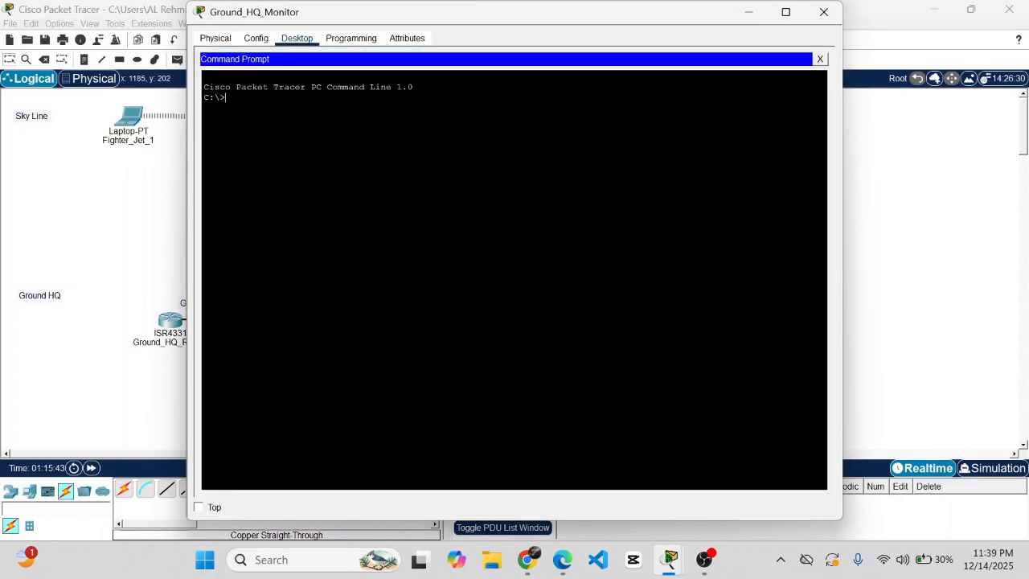
{"action": "type", "text": "ssh -l admin 192.168.1.1"}
{"action": "key", "text": "BackSpace"}
{"action": "type", "text": "2"}
{"action": "key", "text": "BackSpace"}
{"action": "type", "text": "1"}
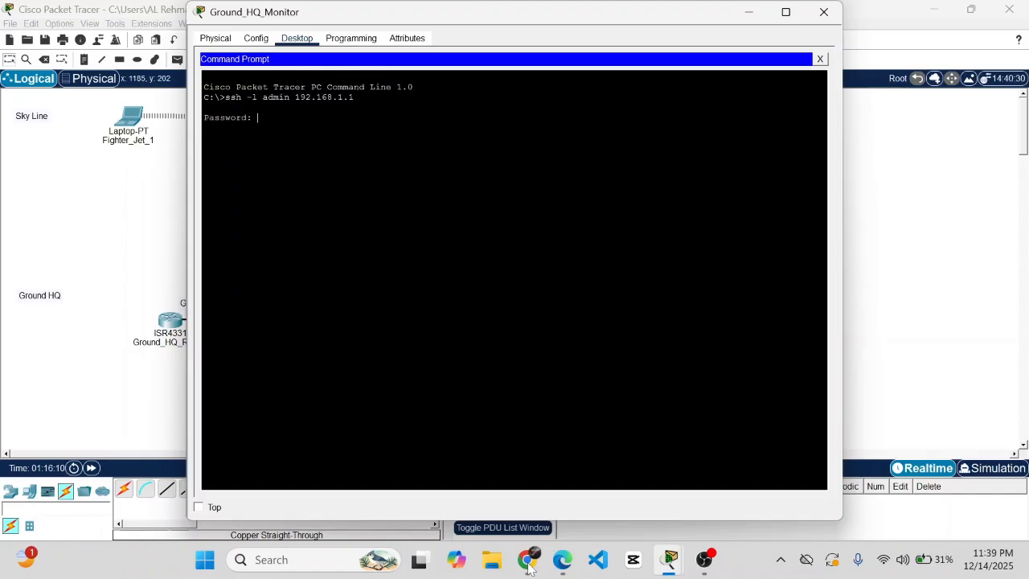
{"action": "key", "text": "Return"}
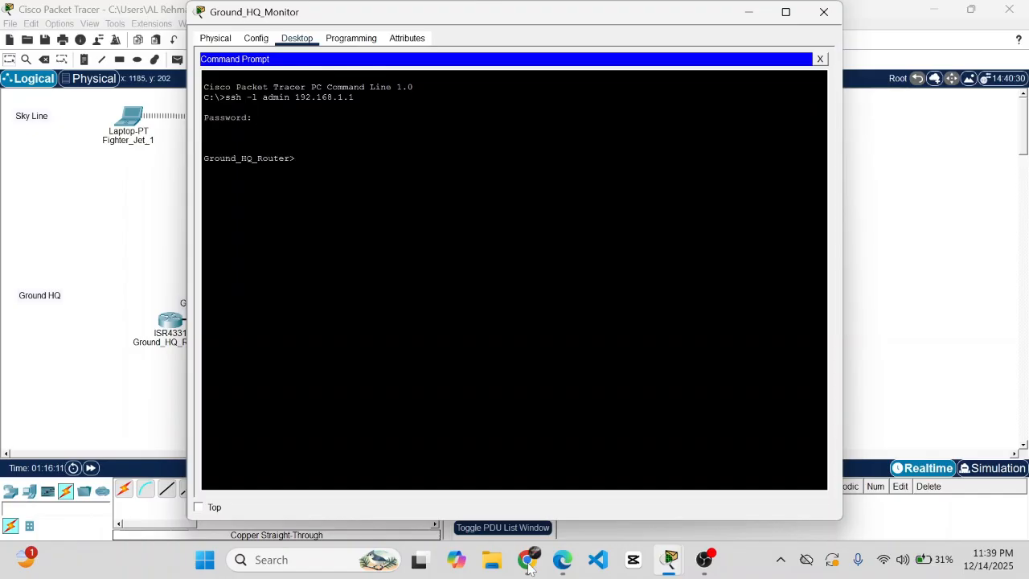
{"action": "left_click", "coordinate": [825, 11]}
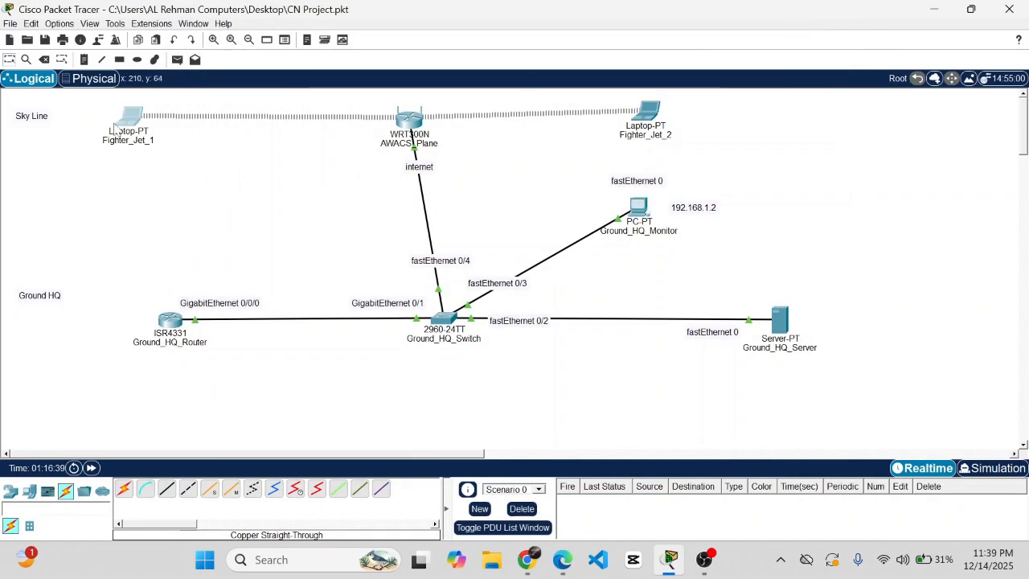
- Attempt 'ssh -l admin' to the router from Fighter_Jet_1, see it refused, then close
{"action": "left_click", "coordinate": [127, 117]}
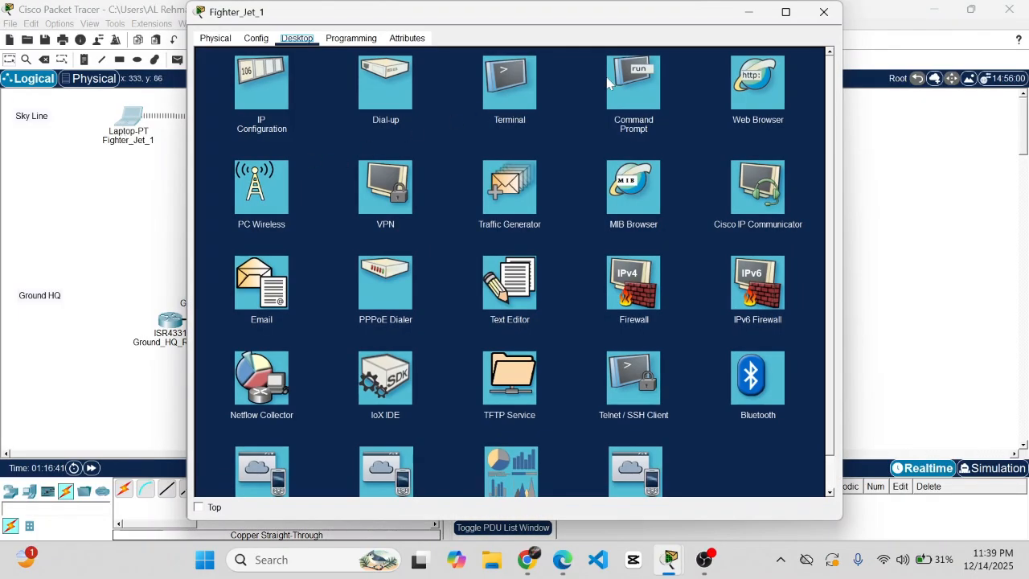
{"action": "left_click", "coordinate": [636, 81]}
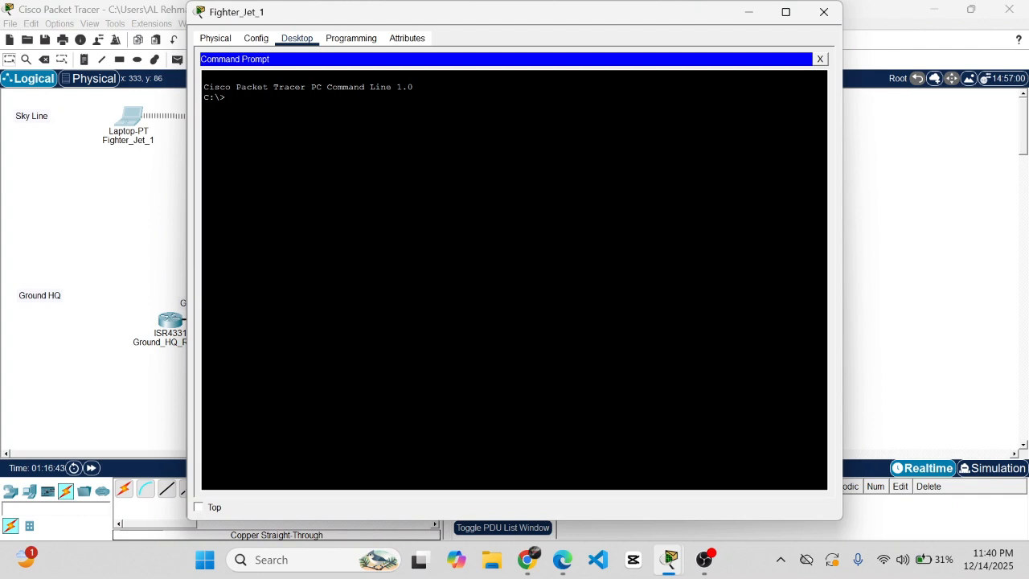
{"action": "type", "text": "ssh -l admin 192.168.1.1"}
{"action": "key", "text": "Return"}
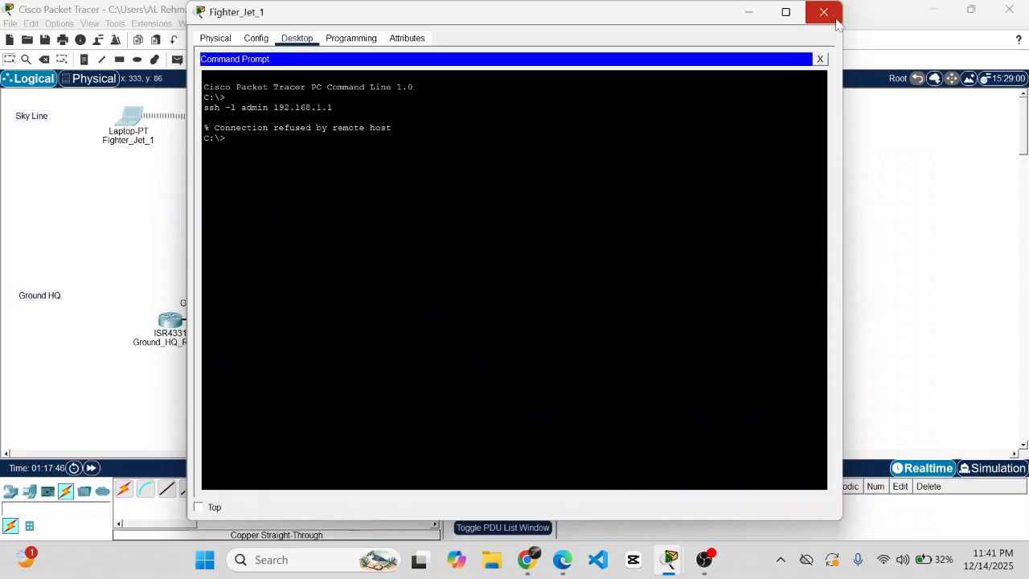
{"action": "left_click", "coordinate": [823, 16]}
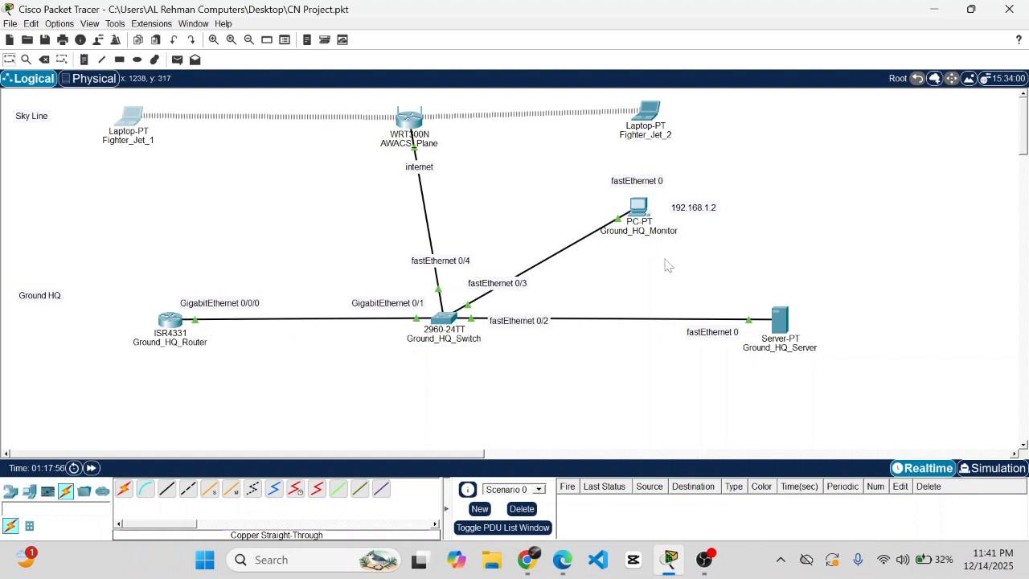
{"action": "left_click", "coordinate": [994, 468]}
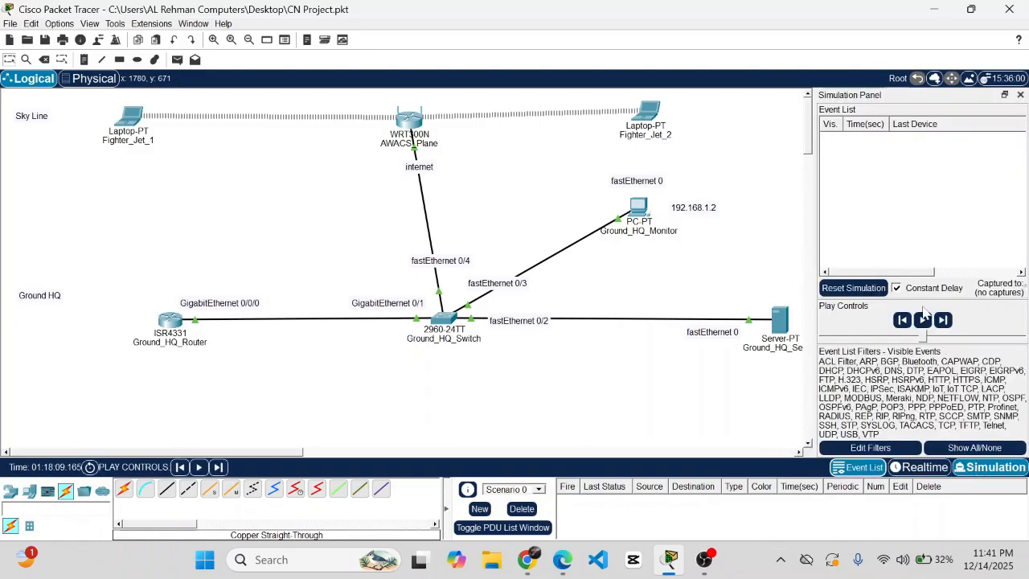
{"action": "left_click", "coordinate": [923, 320]}
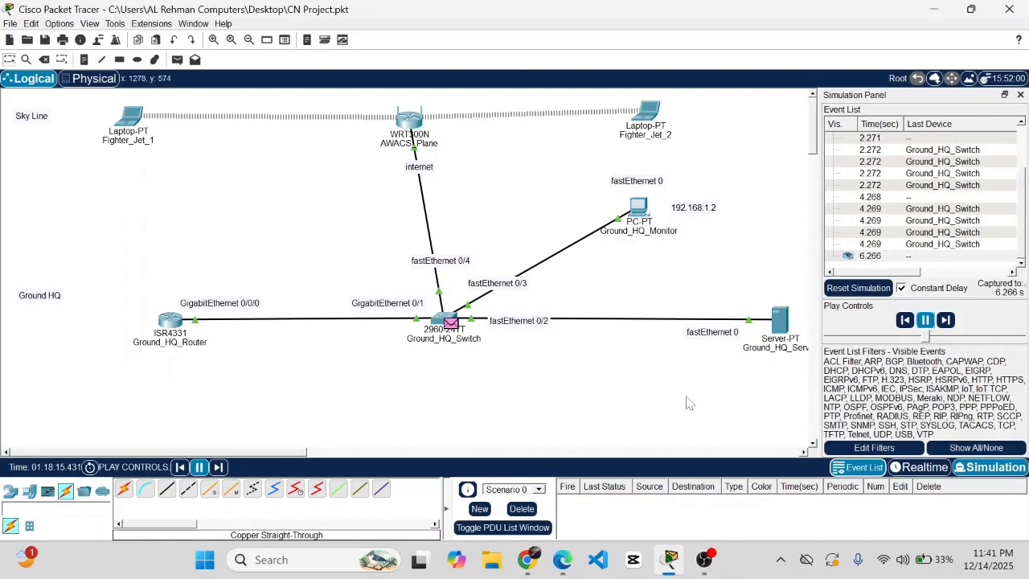
{"action": "left_click", "coordinate": [926, 321]}
{"action": "left_click", "coordinate": [923, 468]}
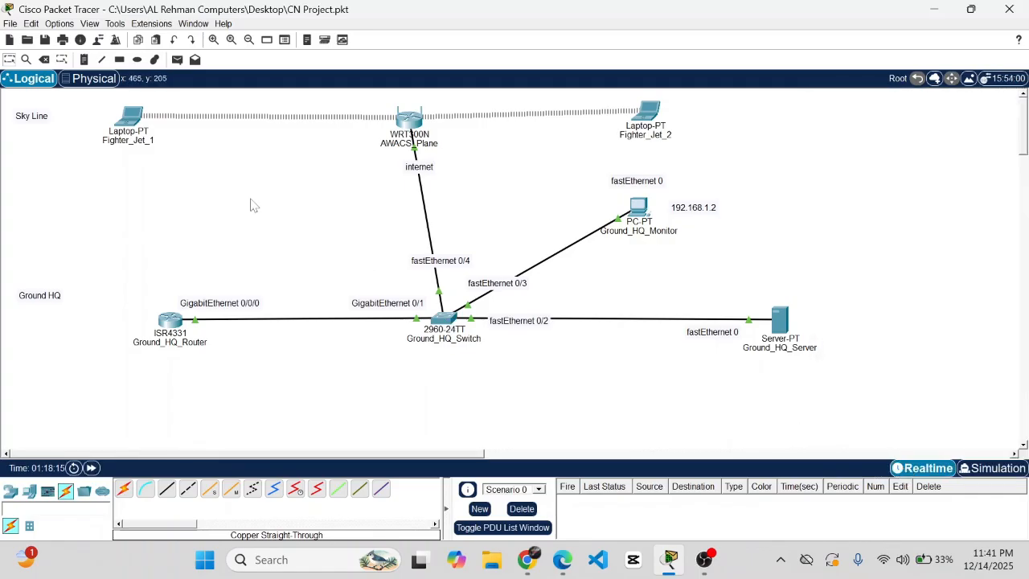
- Add two simple PDU pings from Fighter_Jet_1 to Ground_HQ_Monitor
{"action": "left_click", "coordinate": [179, 60]}
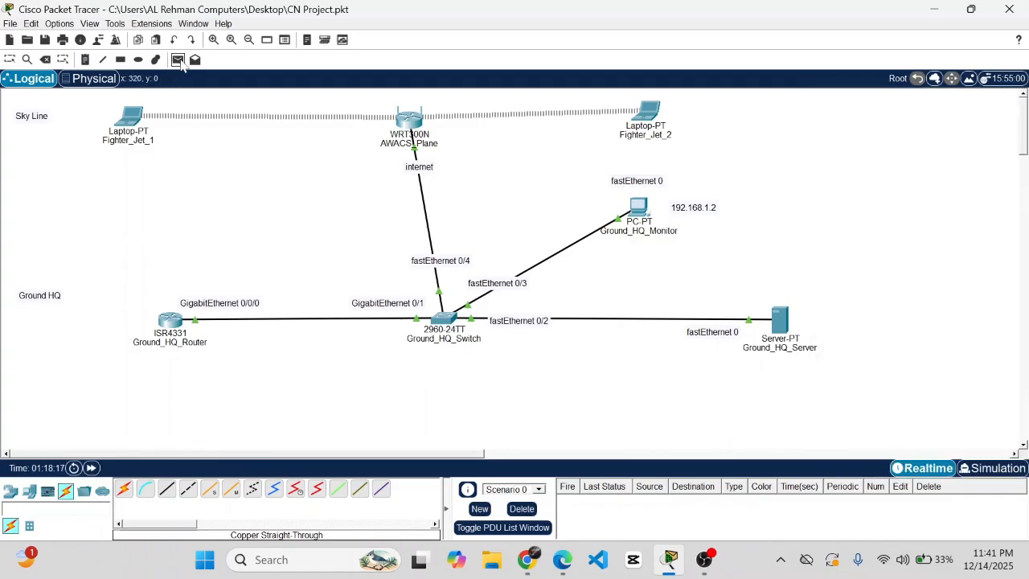
{"action": "left_click", "coordinate": [131, 116]}
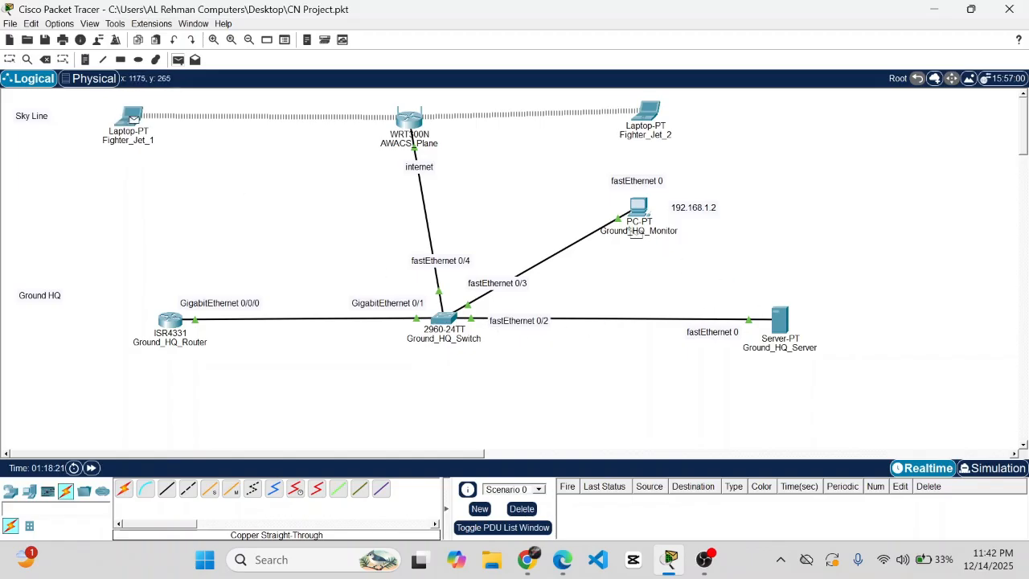
{"action": "left_click", "coordinate": [637, 207]}
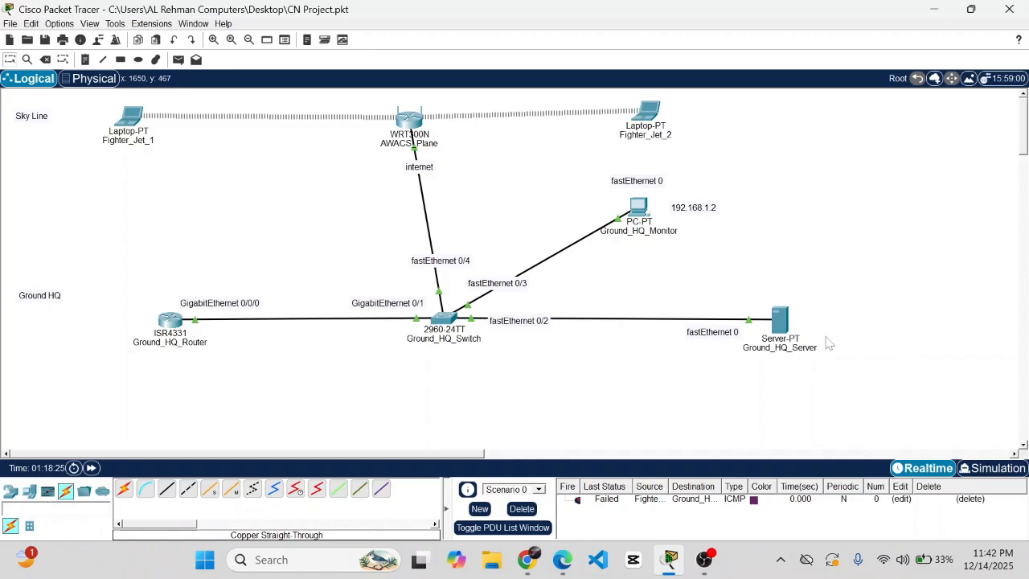
{"action": "left_click", "coordinate": [179, 59]}
{"action": "left_click", "coordinate": [130, 117]}
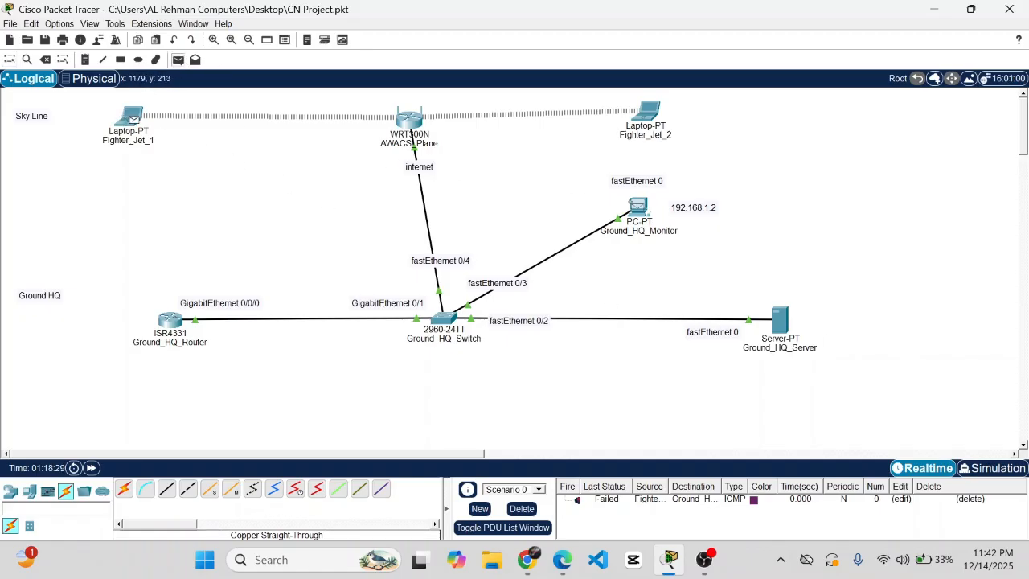
{"action": "left_click", "coordinate": [637, 207]}
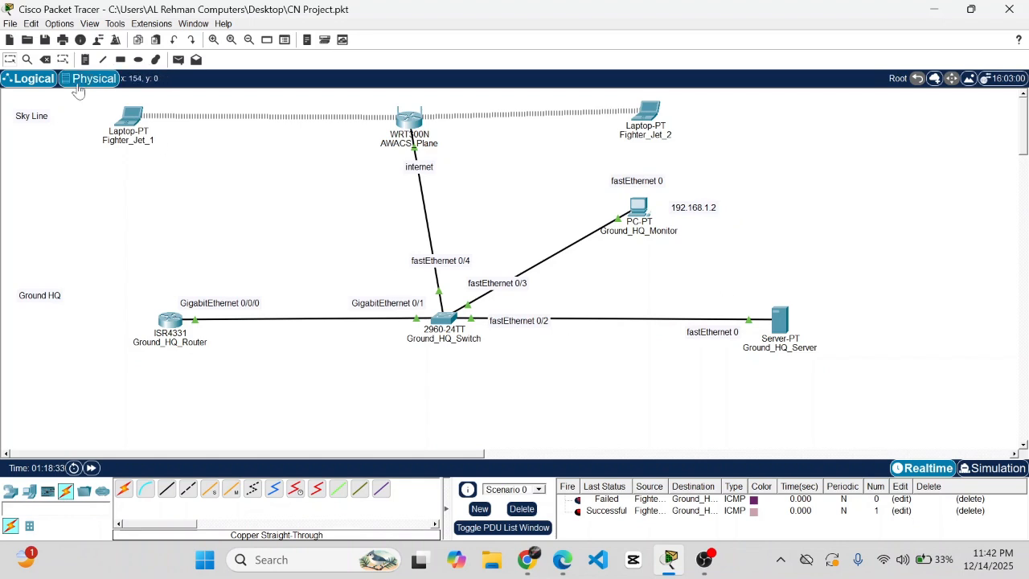
- Add simple pings from Fighter_Jet_2 to Ground_HQ_Monitor and from the ISR4331 router
{"action": "left_click", "coordinate": [179, 60]}
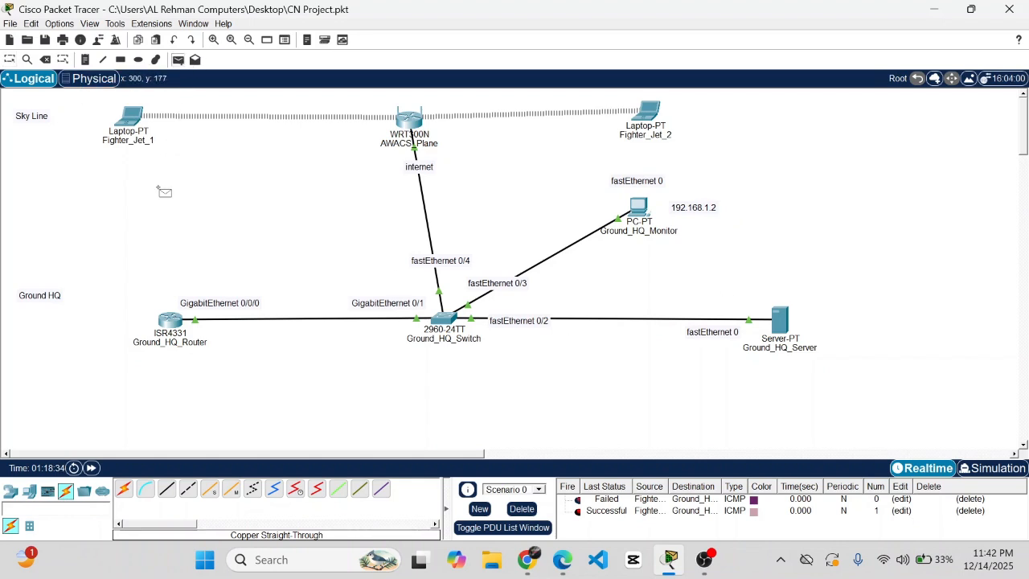
{"action": "left_click", "coordinate": [649, 112]}
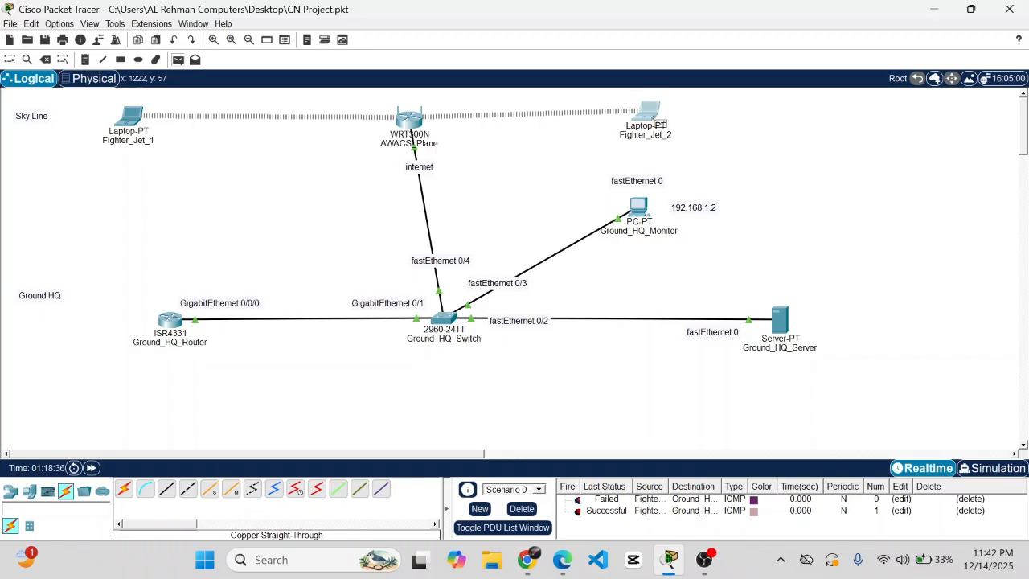
{"action": "left_click", "coordinate": [638, 210]}
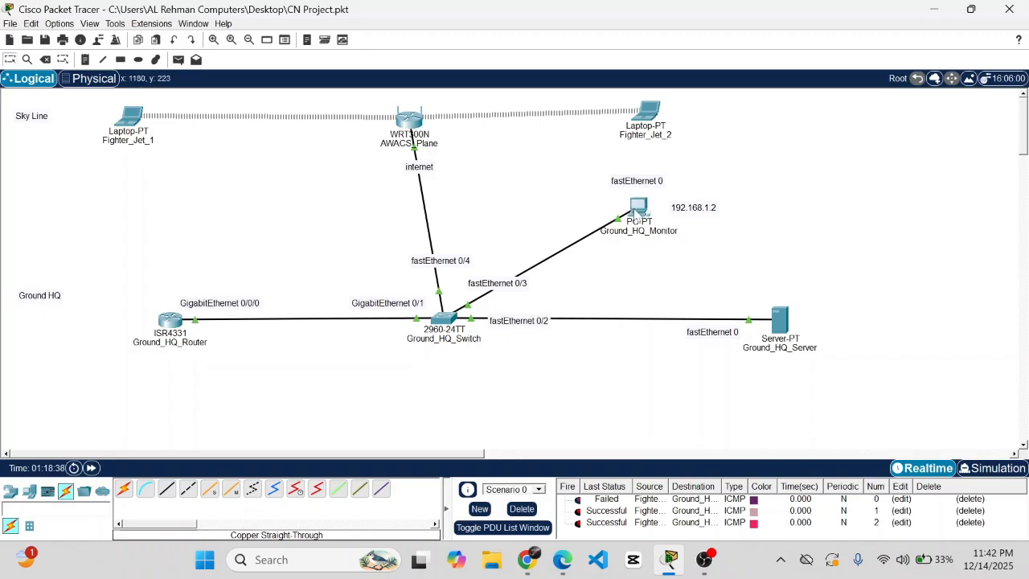
{"action": "left_click", "coordinate": [179, 60]}
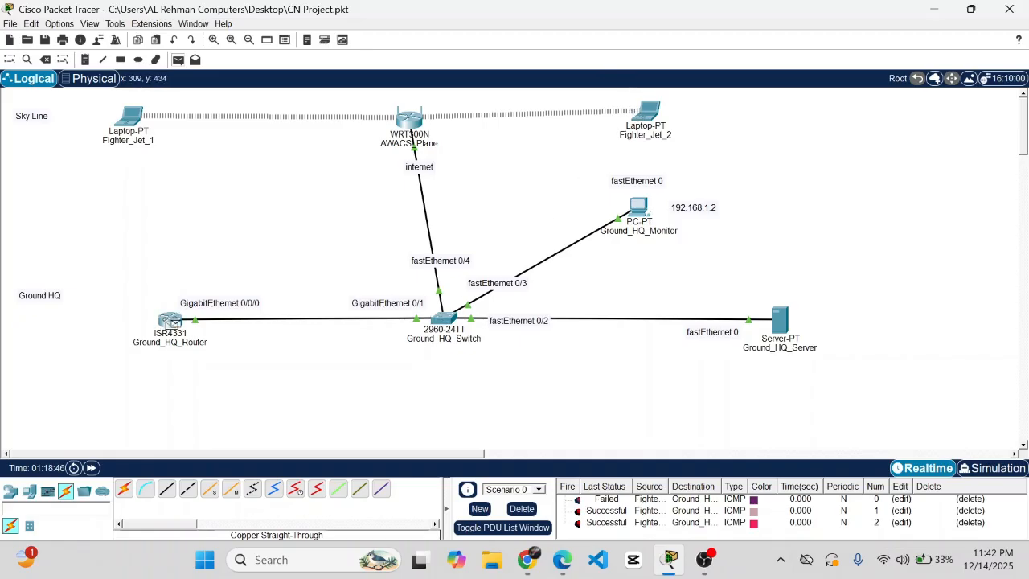
{"action": "left_click", "coordinate": [171, 320]}
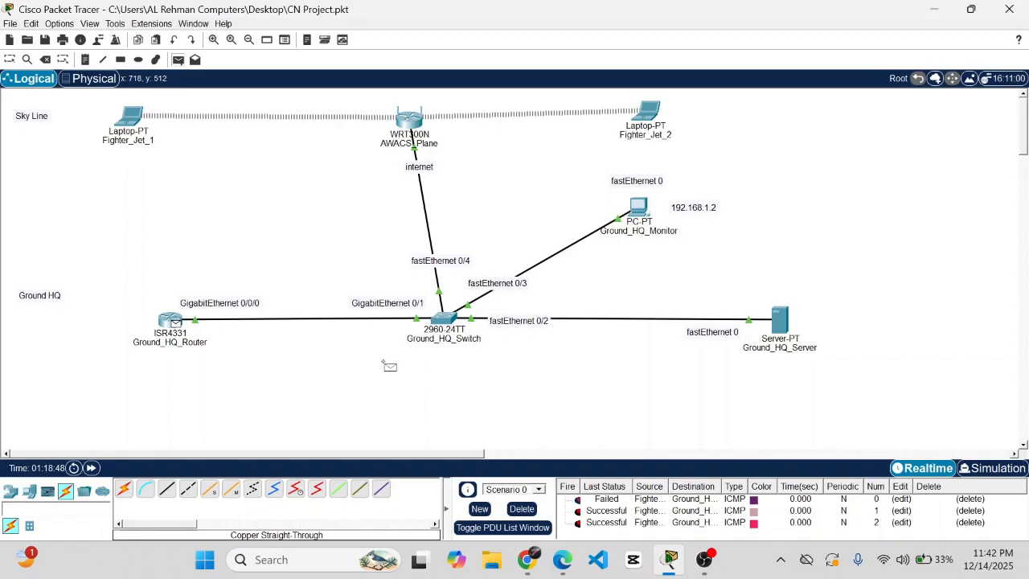
{"action": "left_click", "coordinate": [169, 325]}
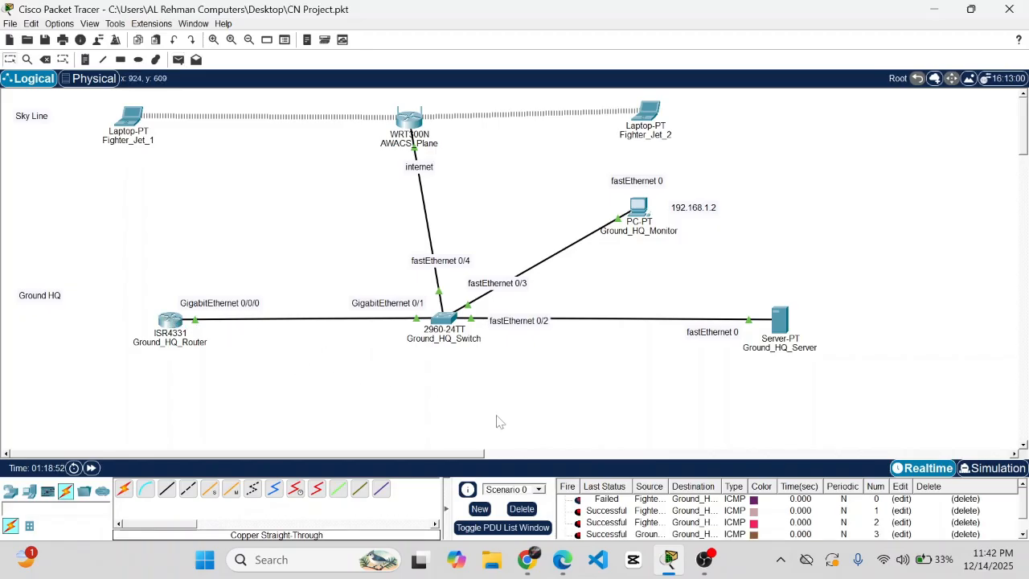
{"action": "scroll", "coordinate": [499, 422], "scroll_direction": "down", "scroll_amount": 1}
{"action": "scroll", "coordinate": [499, 422], "scroll_direction": "up", "scroll_amount": 1}
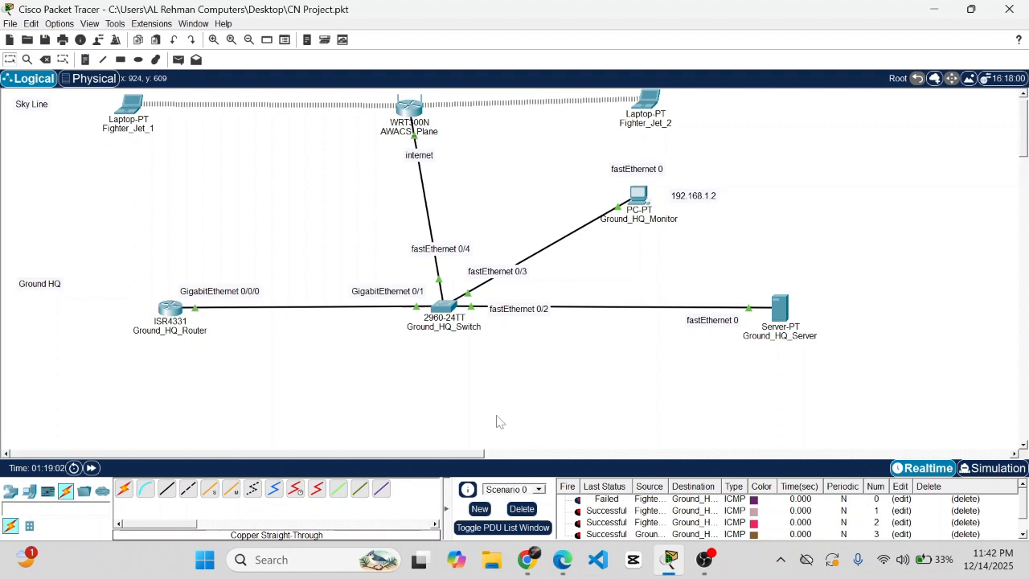
{"action": "scroll", "coordinate": [497, 422], "scroll_direction": "up", "scroll_amount": 1}
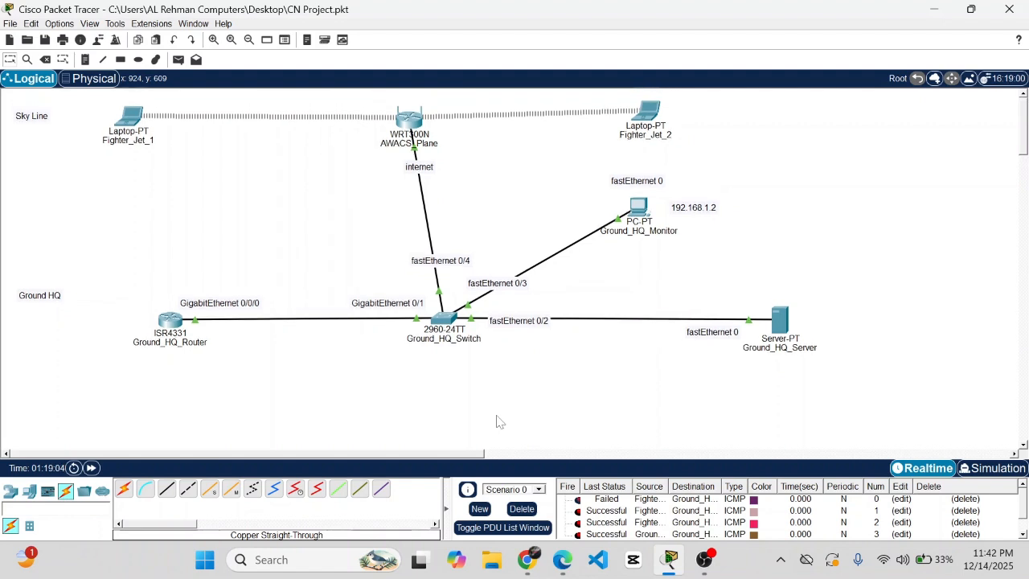
{"action": "left_click", "coordinate": [133, 119]}
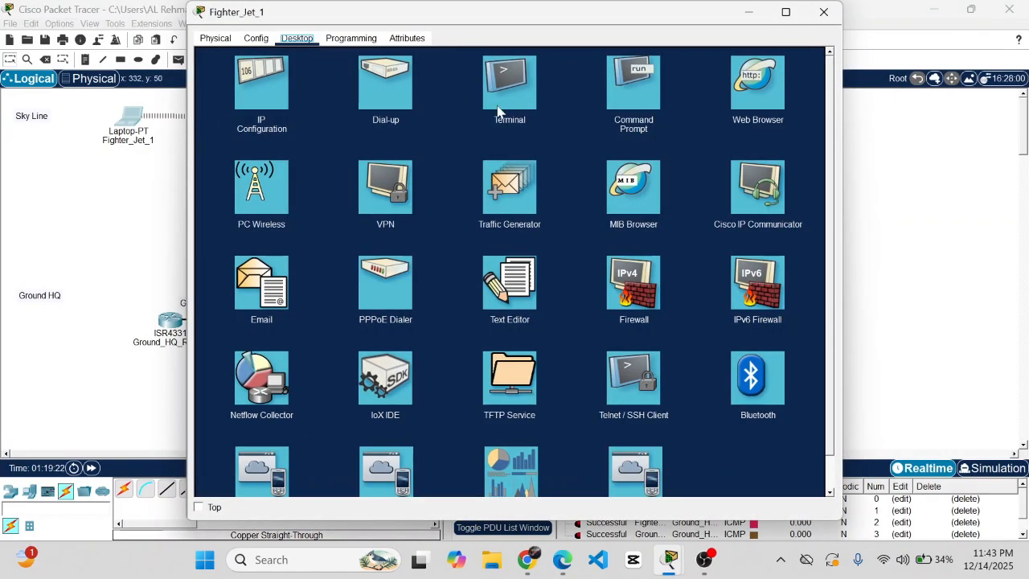
{"action": "left_click", "coordinate": [627, 96]}
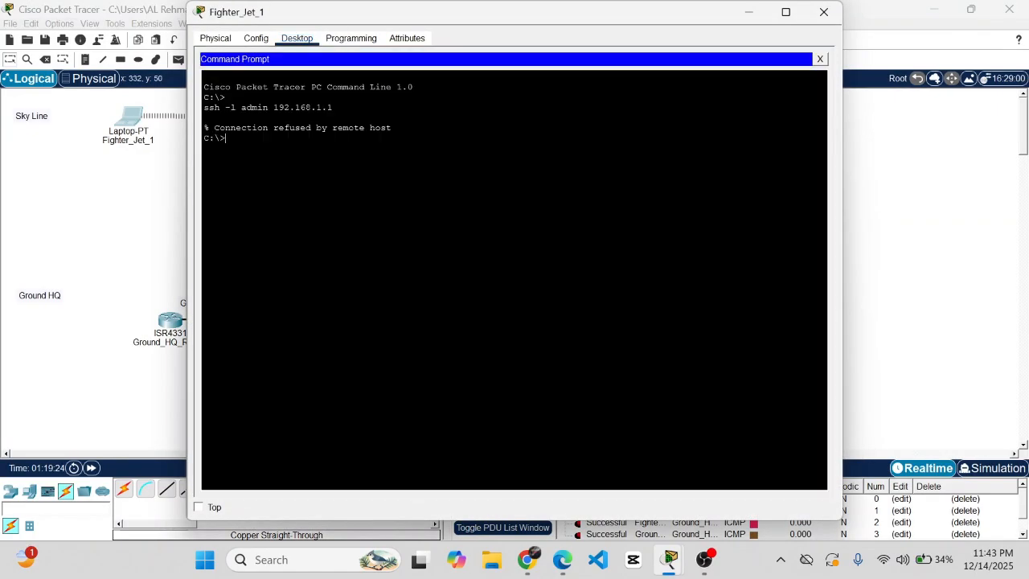
{"action": "type", "text": "ping"}
{"action": "key", "text": "Return"}
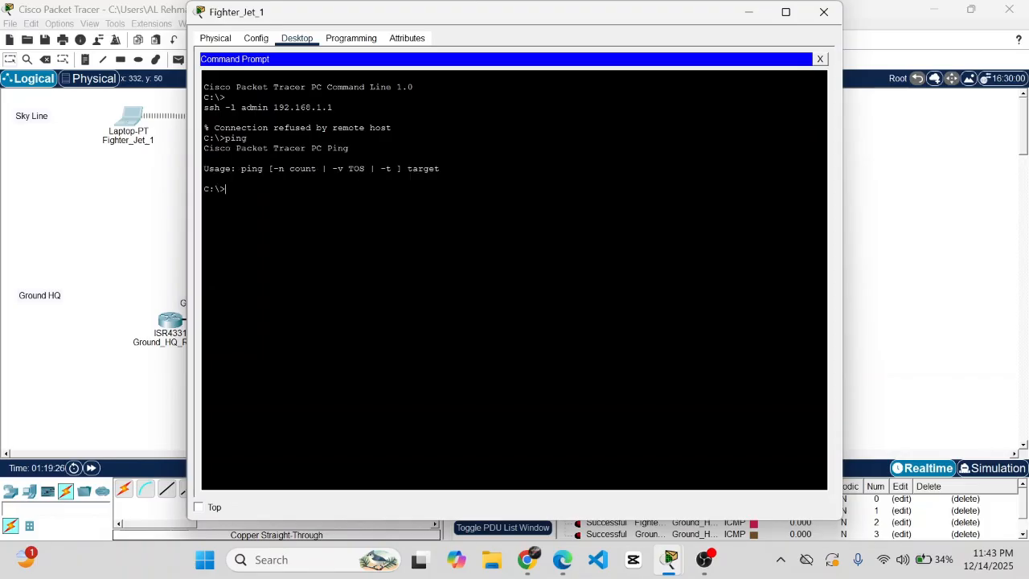
{"action": "type", "text": "ping 192.168.1.3"}
{"action": "key", "text": "Return"}
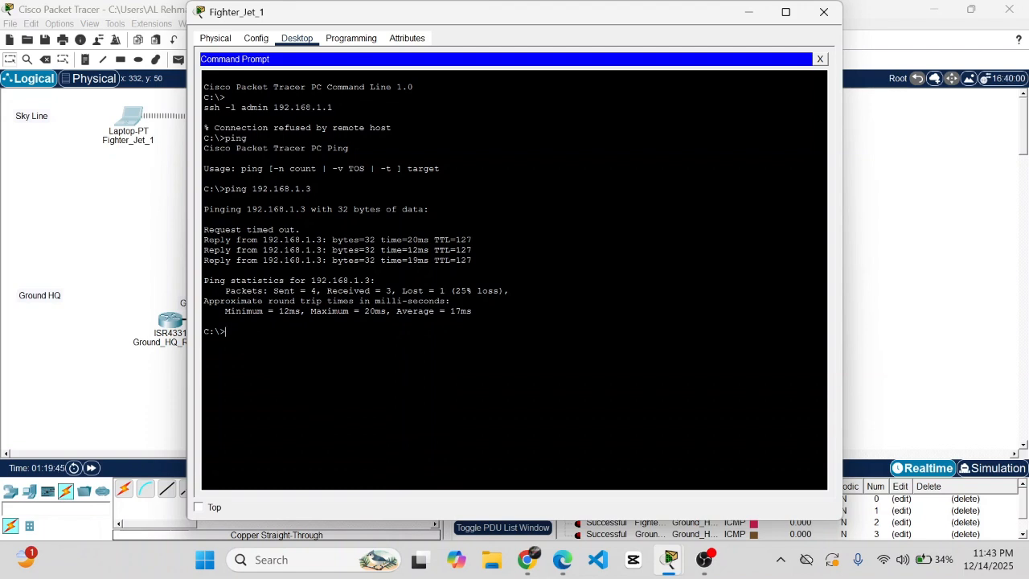
{"action": "type", "text": "pin"}
{"action": "type", "text": "g 192.1"}
{"action": "type", "text": "69"}
{"action": "type", "text": "81.1"}
{"action": "key", "text": "BackSpace"}
{"action": "type", "text": ".1.3"}
{"action": "key", "text": "Return"}
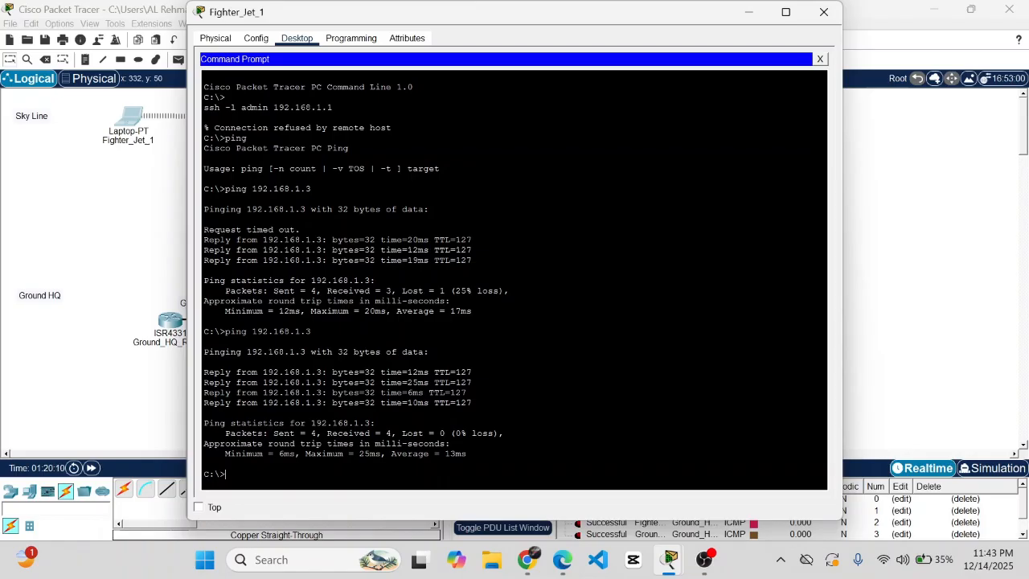
{"action": "left_click", "coordinate": [818, 19]}
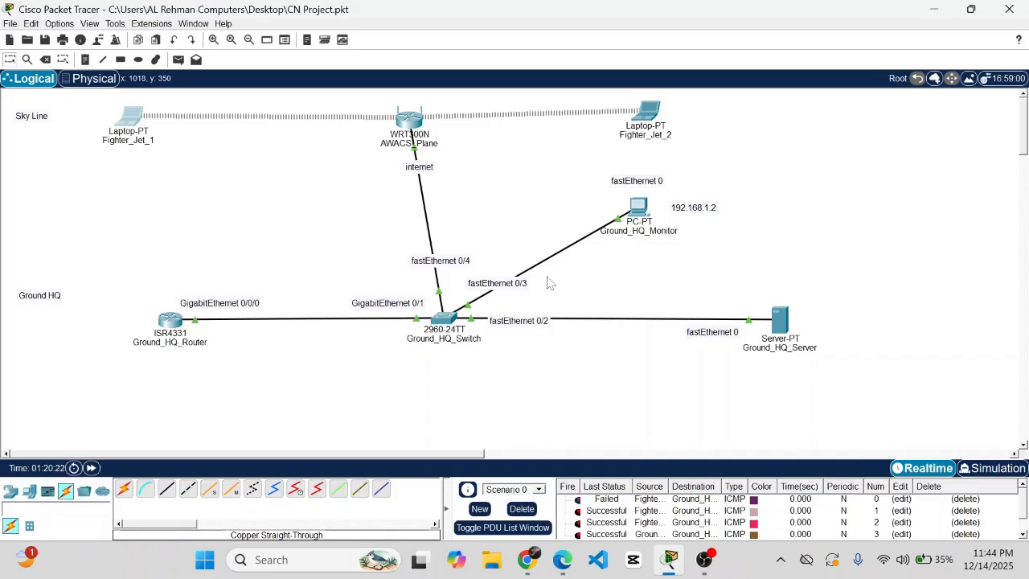
- Apply the Gemini fighter-jet image from Downloads as the logical workspace background
{"action": "left_click", "coordinate": [969, 78]}
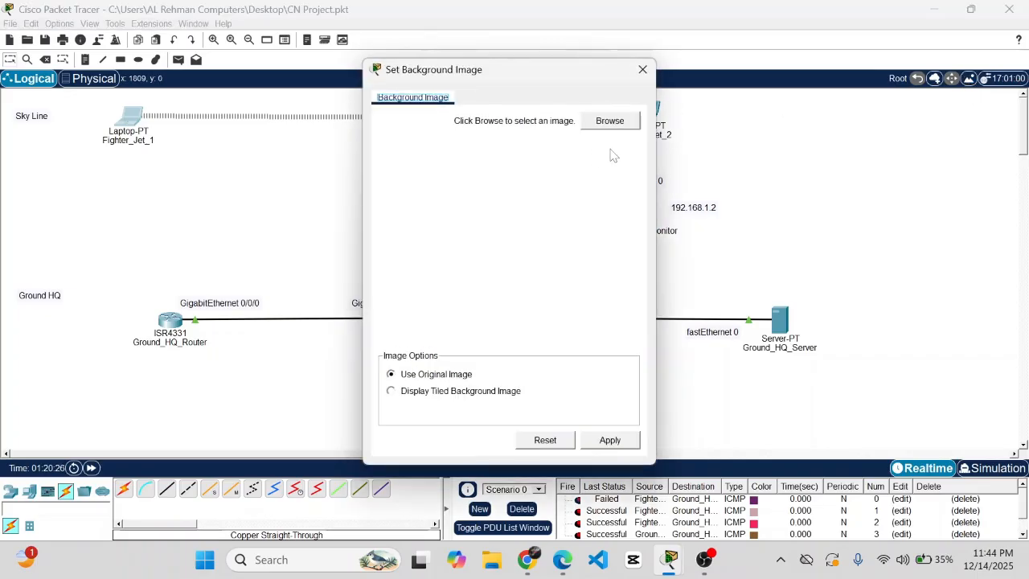
{"action": "left_click", "coordinate": [610, 122]}
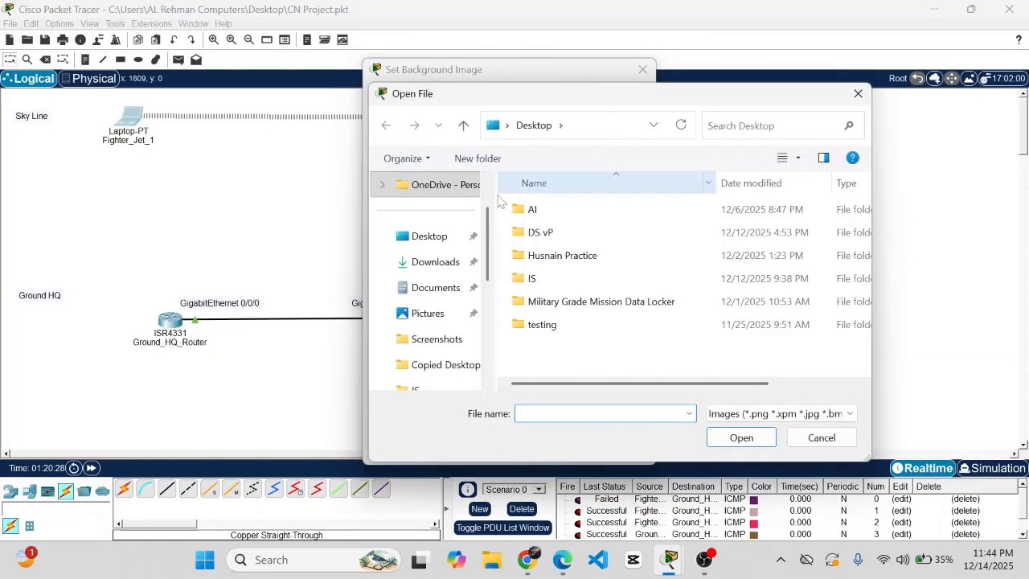
{"action": "left_click", "coordinate": [435, 262]}
{"action": "left_click", "coordinate": [563, 230]}
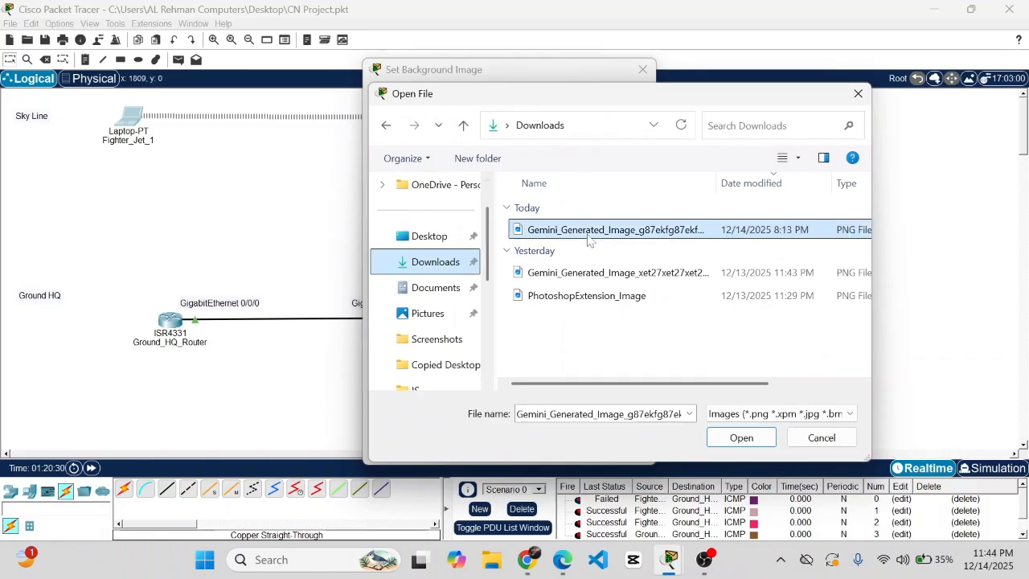
{"action": "left_click", "coordinate": [723, 440]}
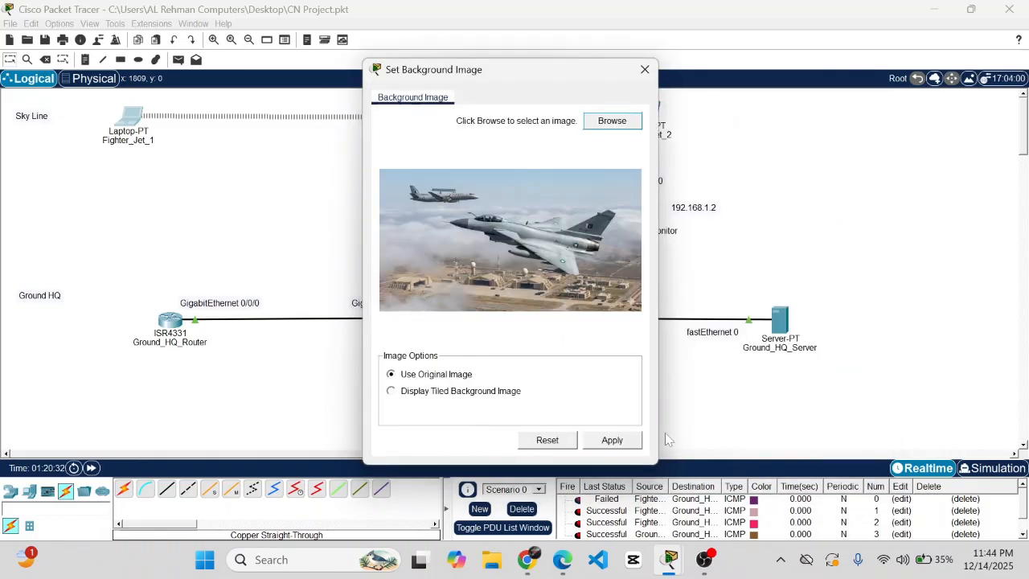
{"action": "left_click", "coordinate": [619, 447]}
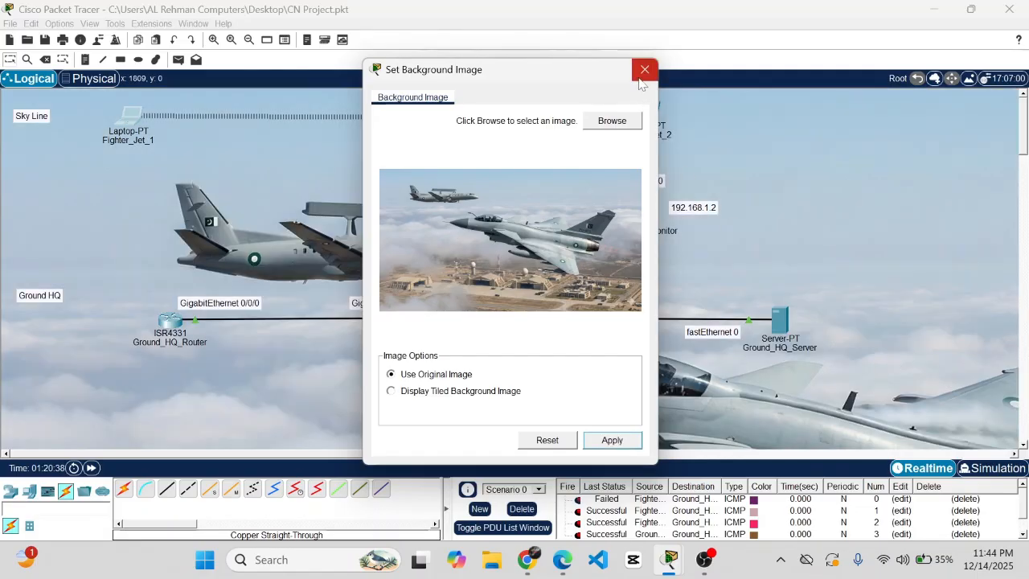
- Close the background settings, save with Ctrl+S, and scroll to inspect the jet backdrop
{"action": "left_click", "coordinate": [642, 72]}
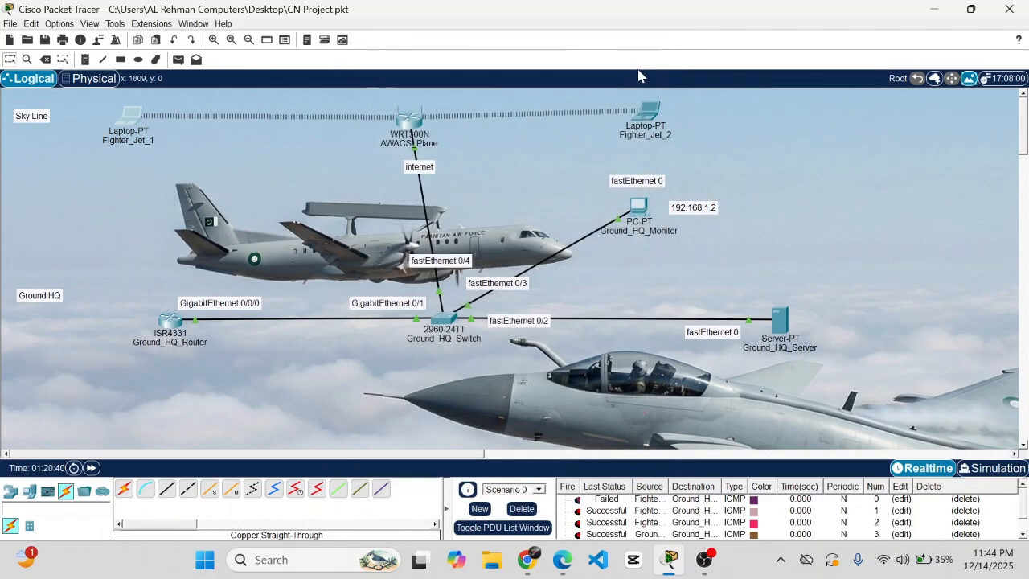
{"action": "key", "text": "ctrl+s"}
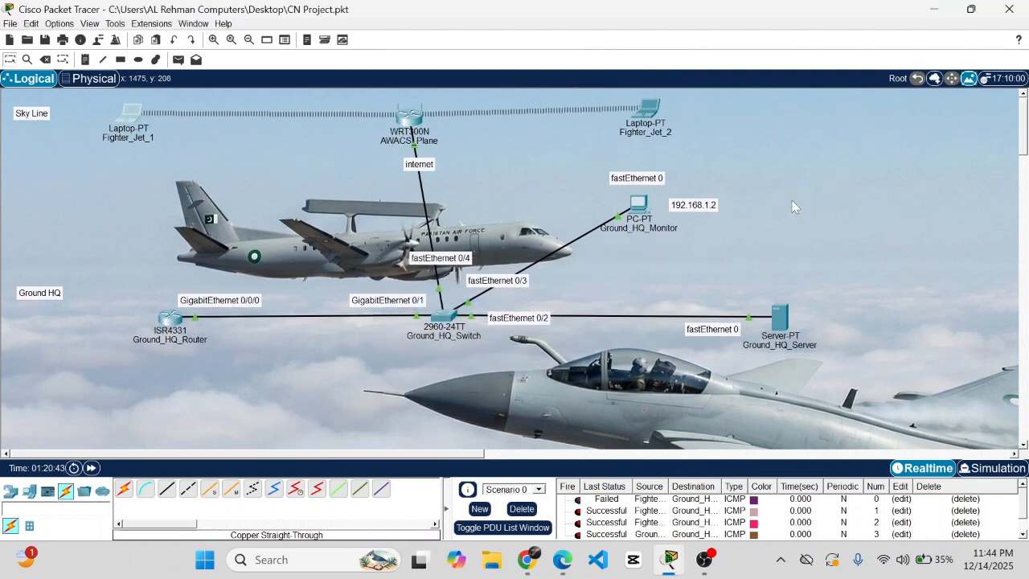
{"action": "scroll", "coordinate": [792, 208], "scroll_direction": "down", "scroll_amount": 3}
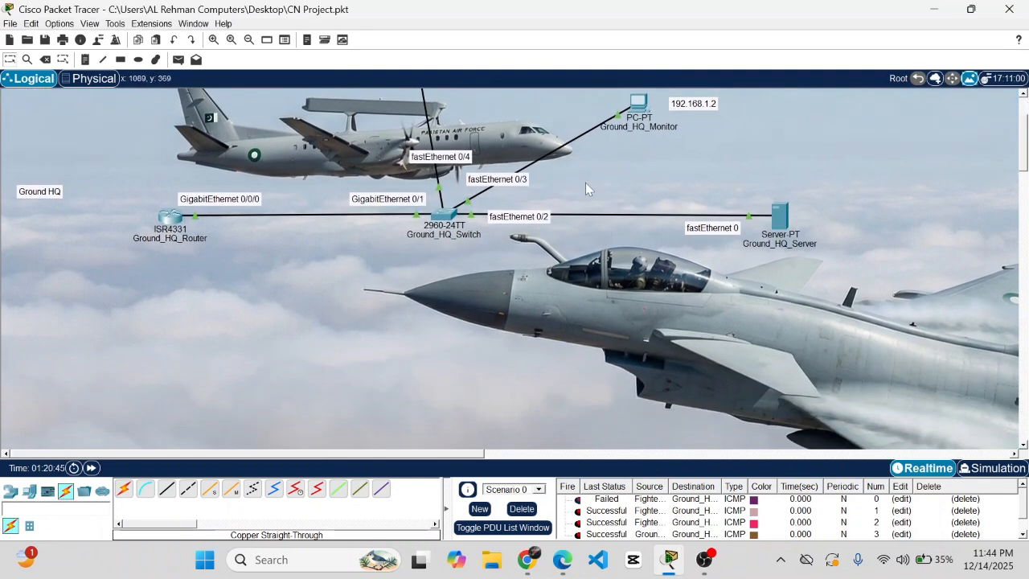
{"action": "scroll", "coordinate": [359, 152], "scroll_direction": "up", "scroll_amount": 1}
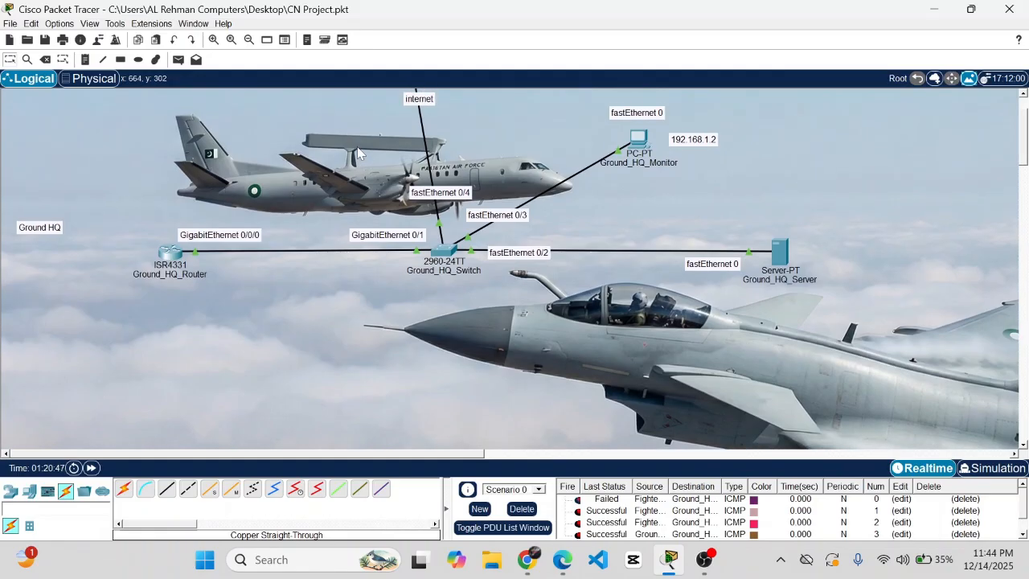
{"action": "scroll", "coordinate": [357, 146], "scroll_direction": "down", "scroll_amount": 3}
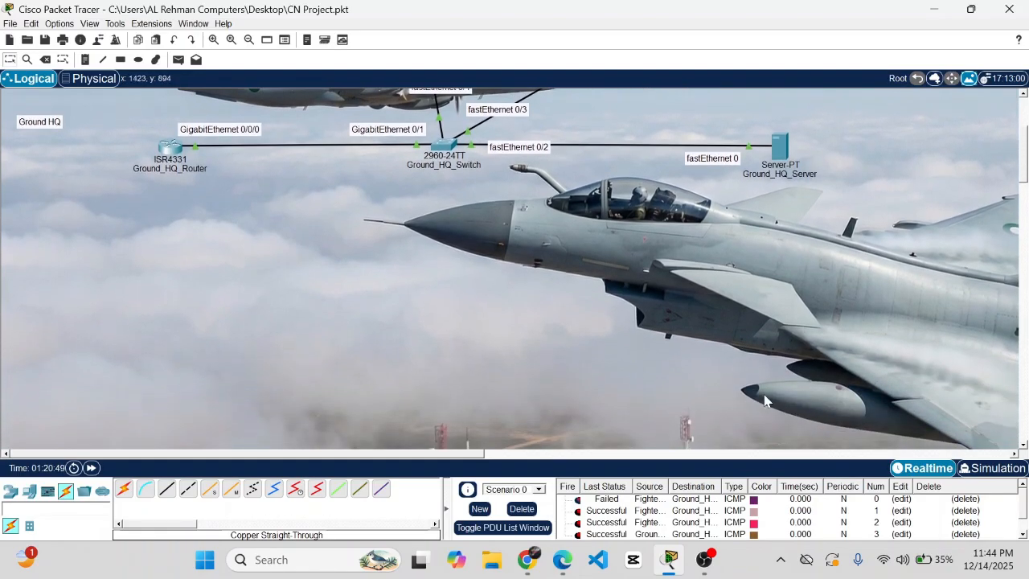
{"action": "scroll", "coordinate": [764, 394], "scroll_direction": "down", "scroll_amount": 6}
{"action": "scroll", "coordinate": [764, 394], "scroll_direction": "down", "scroll_amount": 4}
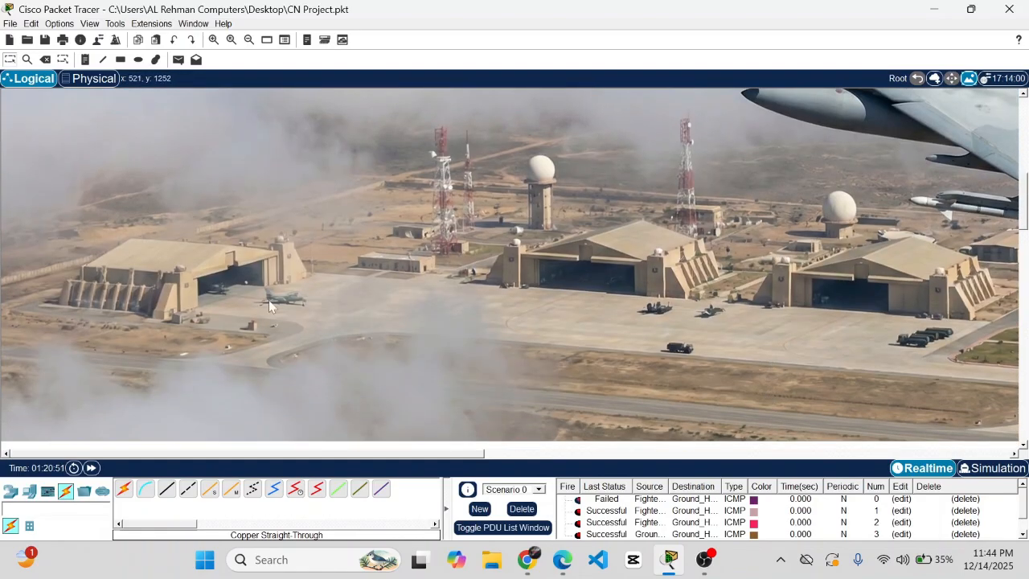
{"action": "scroll", "coordinate": [695, 300], "scroll_direction": "down", "scroll_amount": 3}
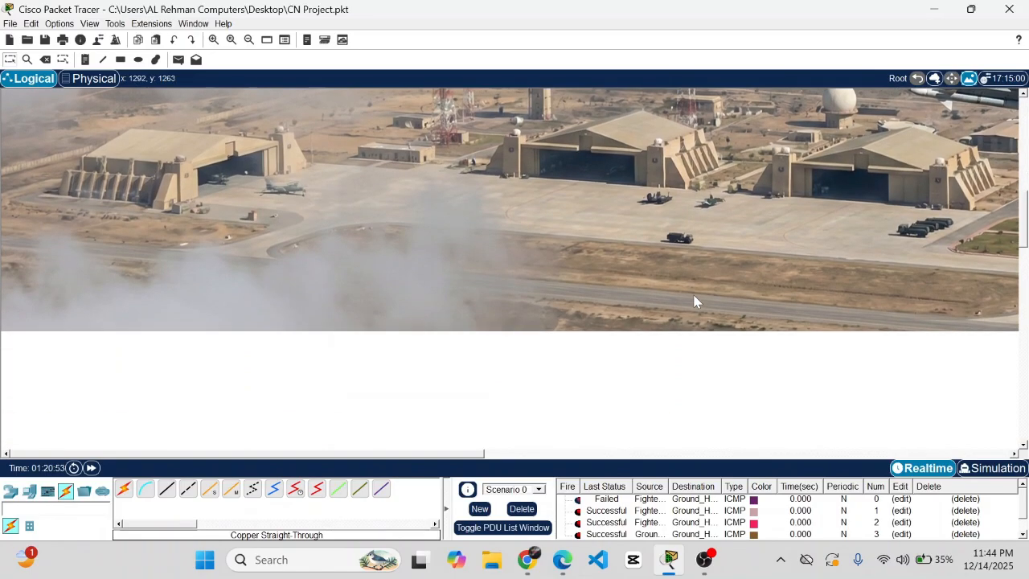
{"action": "scroll", "coordinate": [696, 302], "scroll_direction": "up", "scroll_amount": 6}
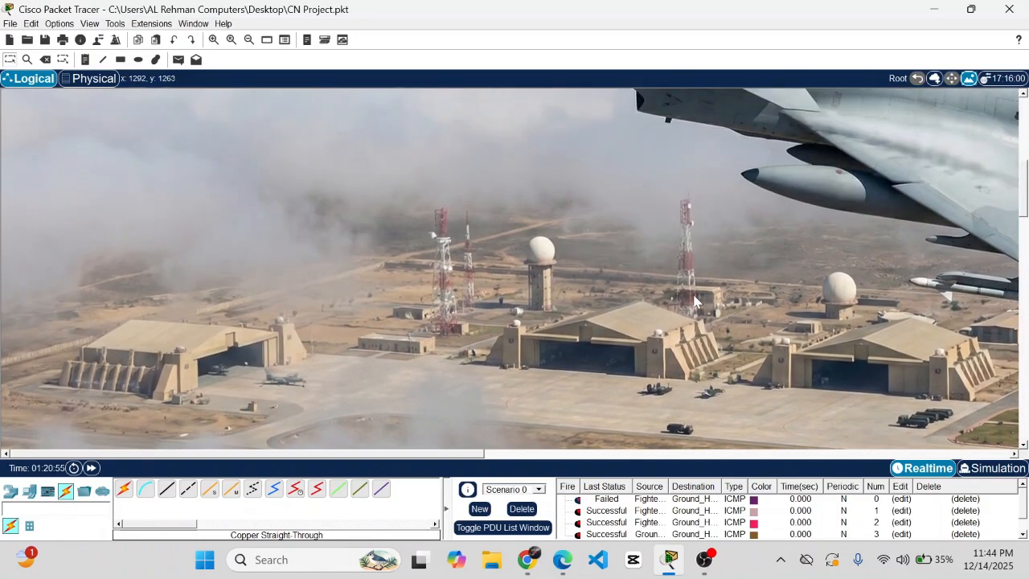
{"action": "scroll", "coordinate": [696, 302], "scroll_direction": "up", "scroll_amount": 10}
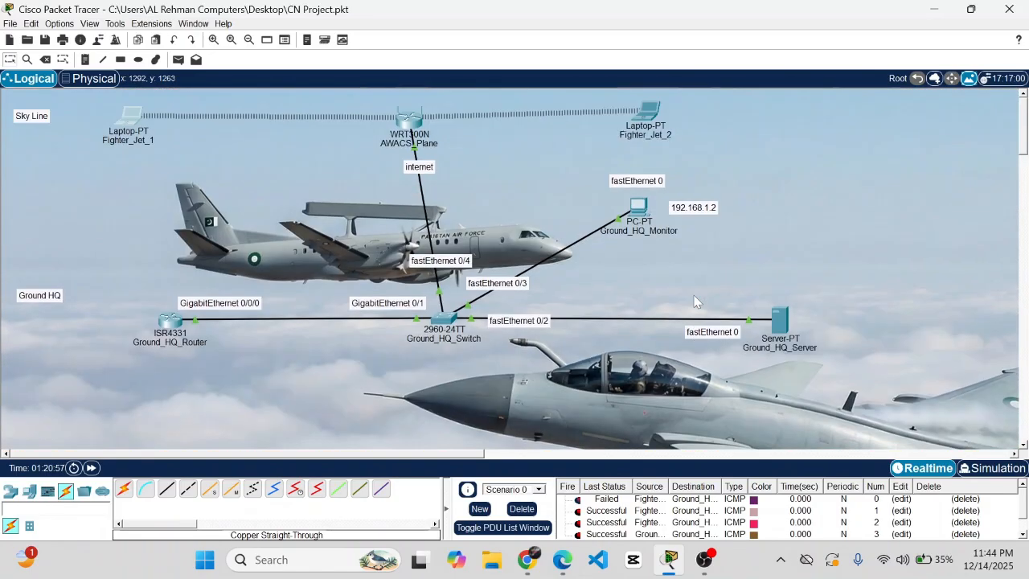